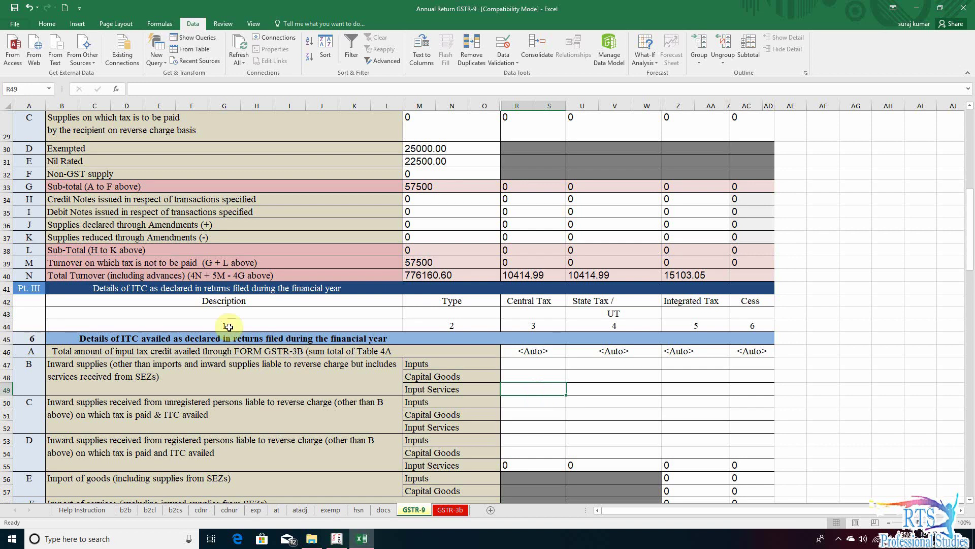
left_click(228, 301)
left_click(534, 378)
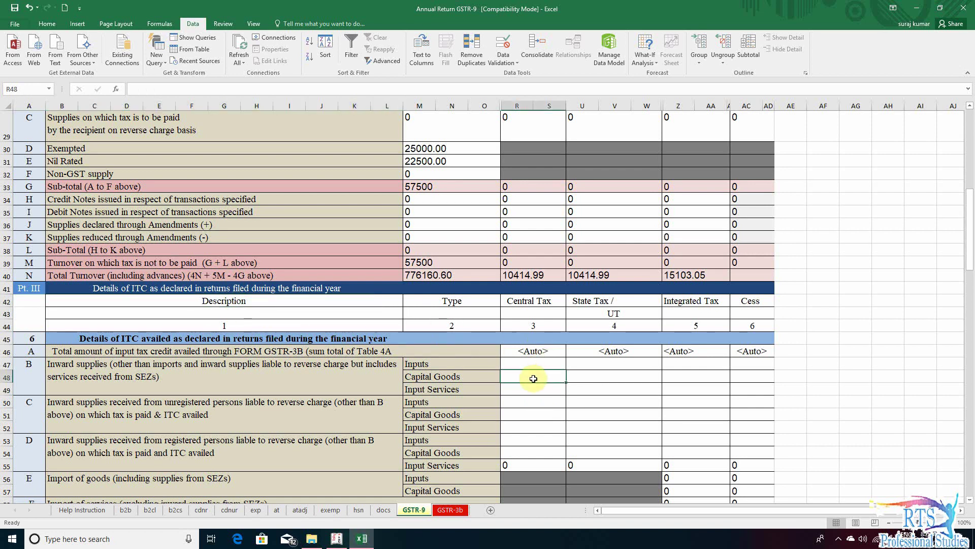
left_click(75, 310)
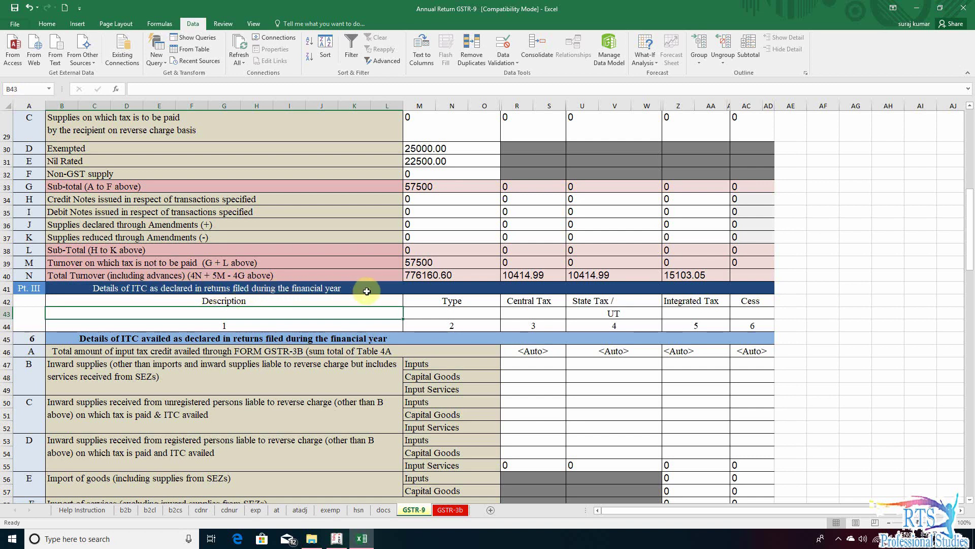
left_click(243, 330)
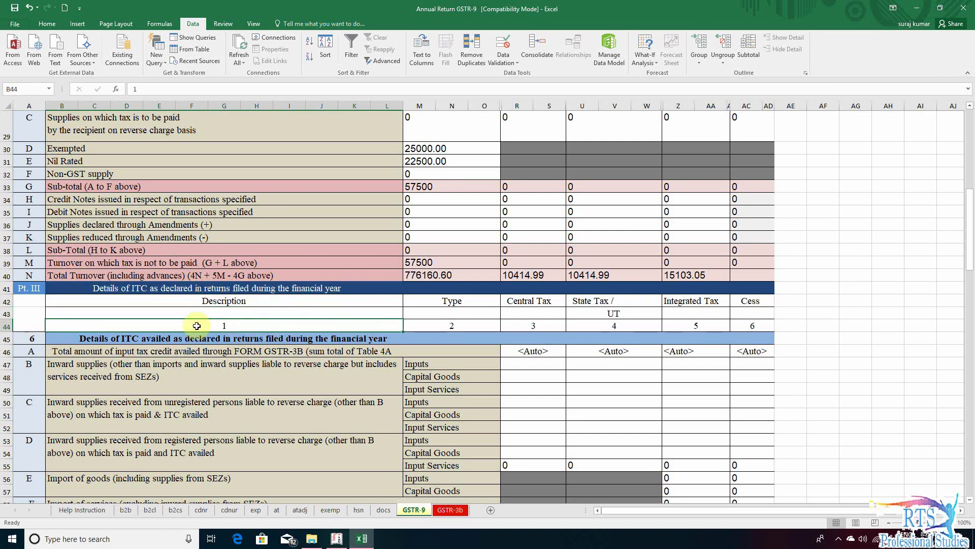
left_click(227, 313)
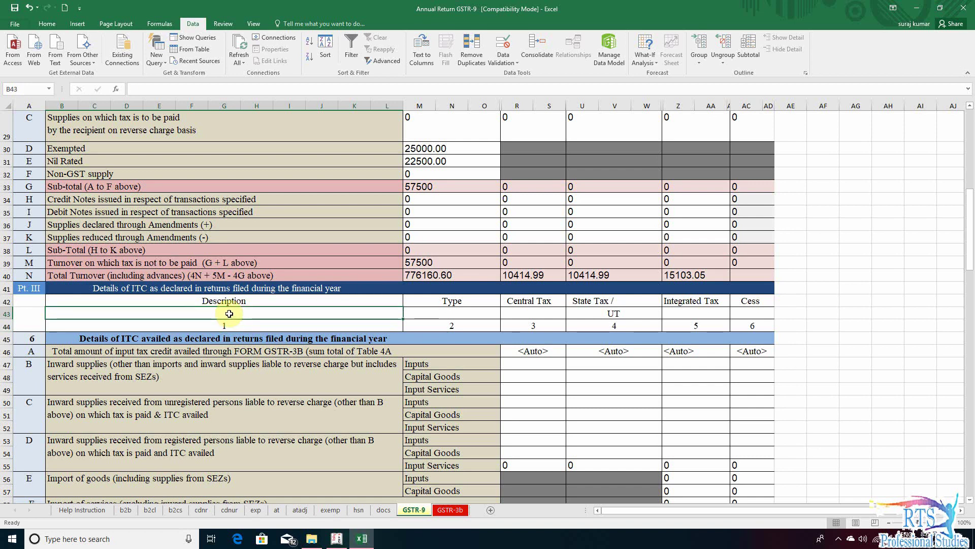
- Increase the height of row 46 so the whole description of table 6A fits
left_click(69, 354)
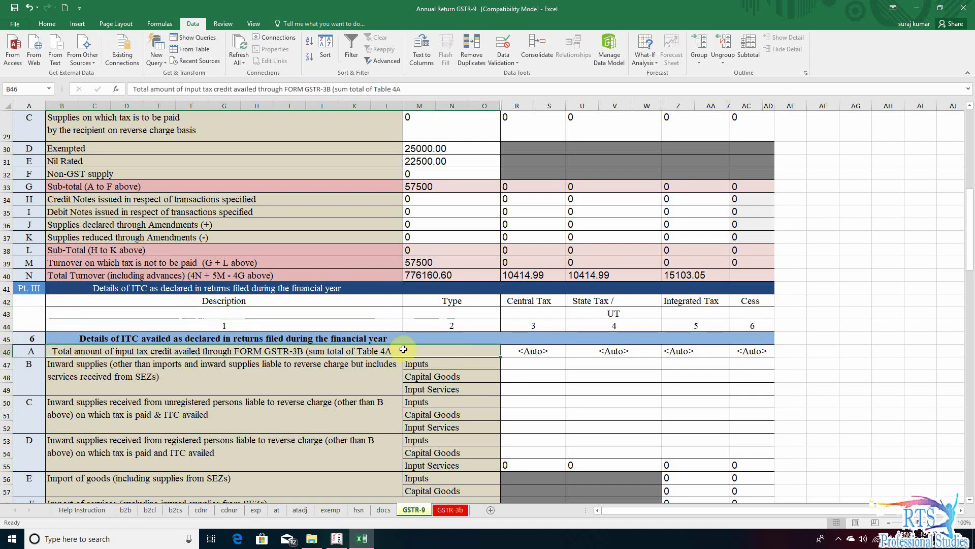
left_click(751, 351)
left_click_drag(11, 357, 10, 377)
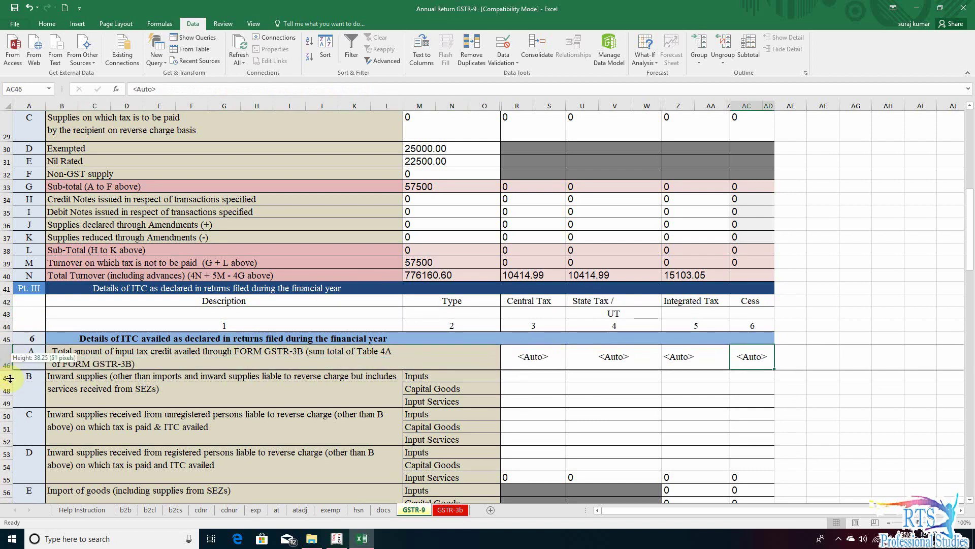
left_click(106, 370)
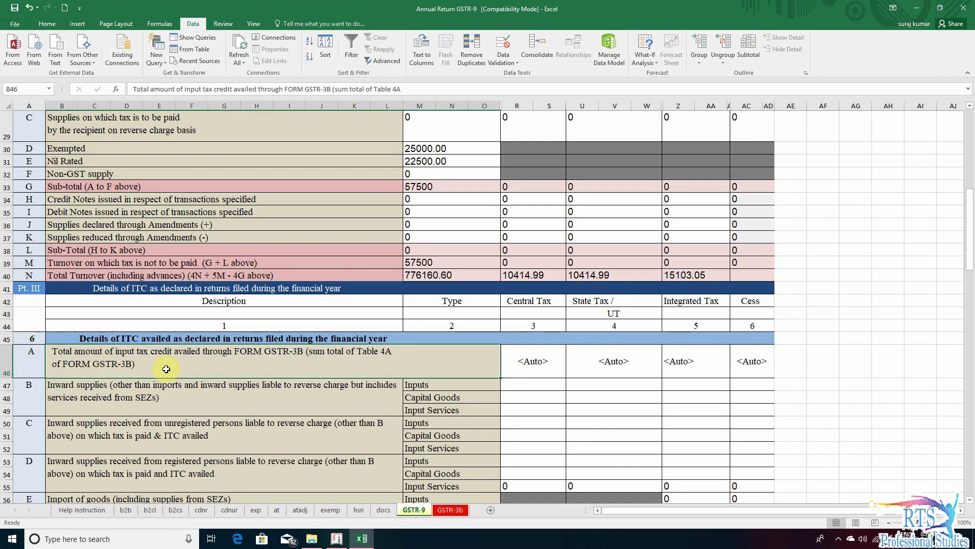
- Examine the tax columns of row 6A and the Central Tax and Cess cells for the inward supplies rows of table 6
left_click(540, 369)
left_click(601, 363)
left_click(691, 361)
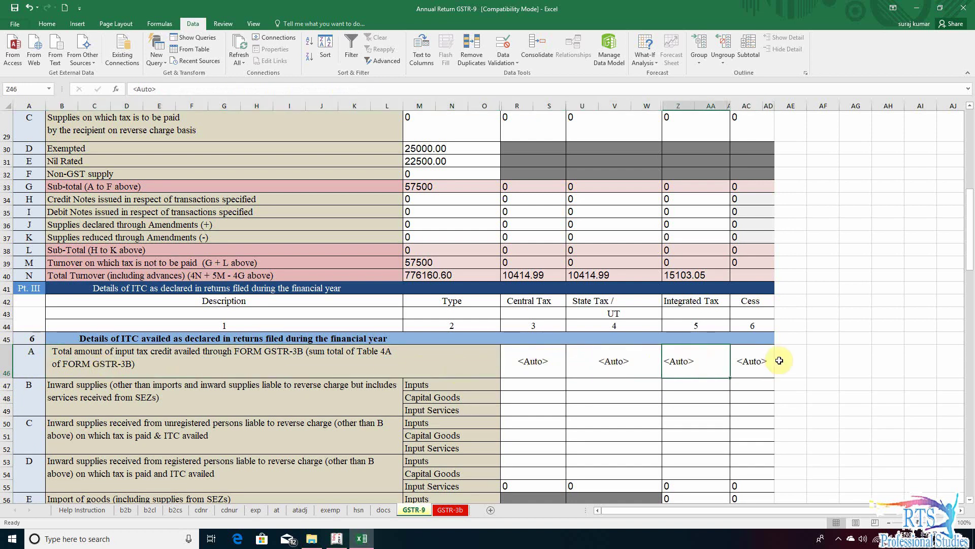
left_click(761, 361)
left_click(558, 366)
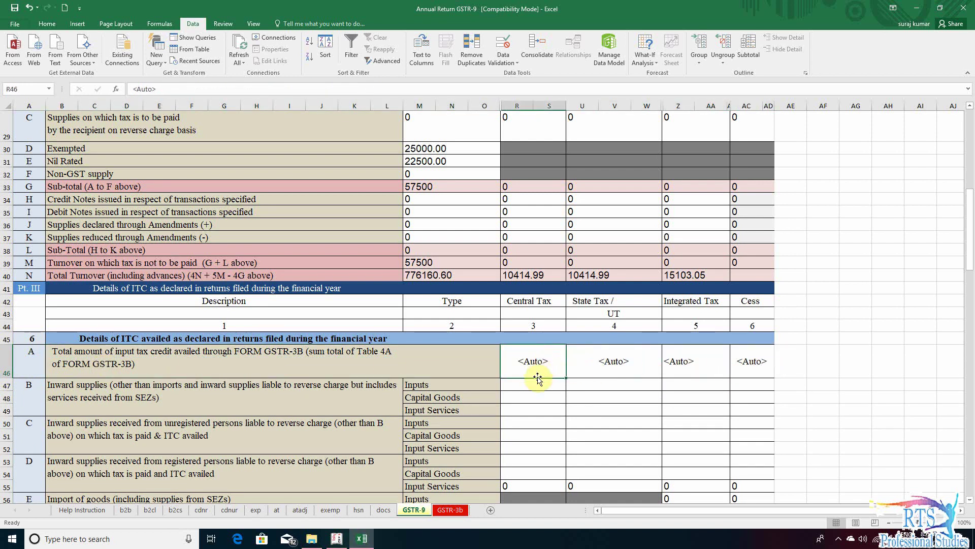
left_click(116, 402)
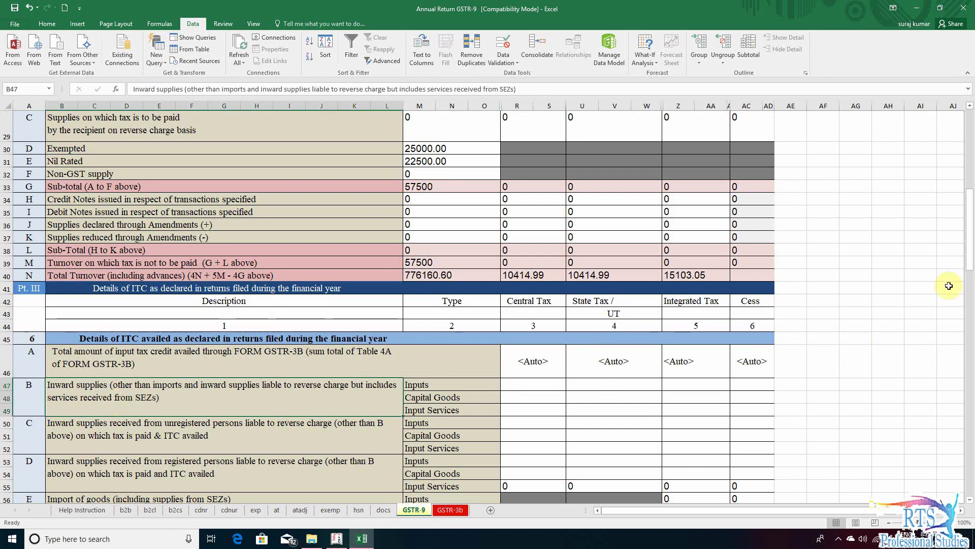
left_click_drag(971, 230, 973, 243)
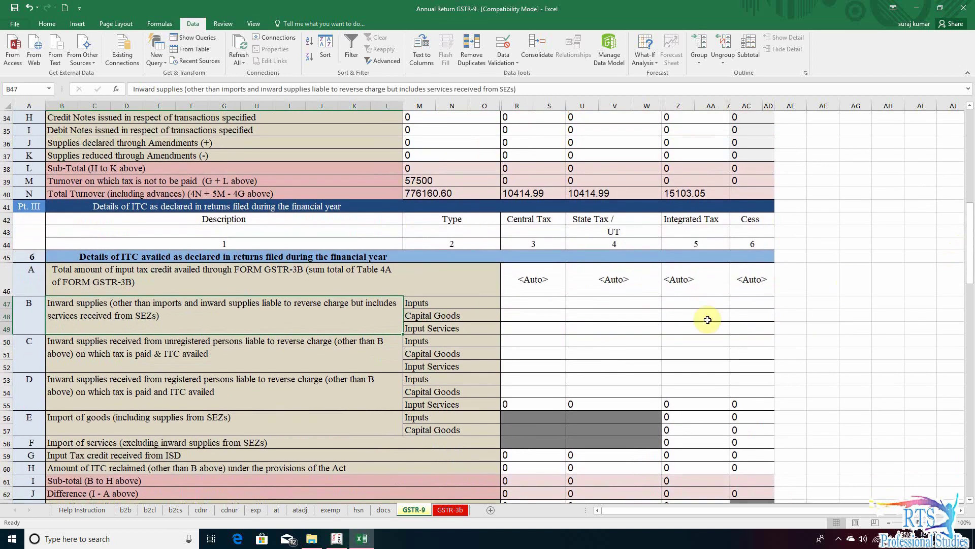
left_click(533, 314)
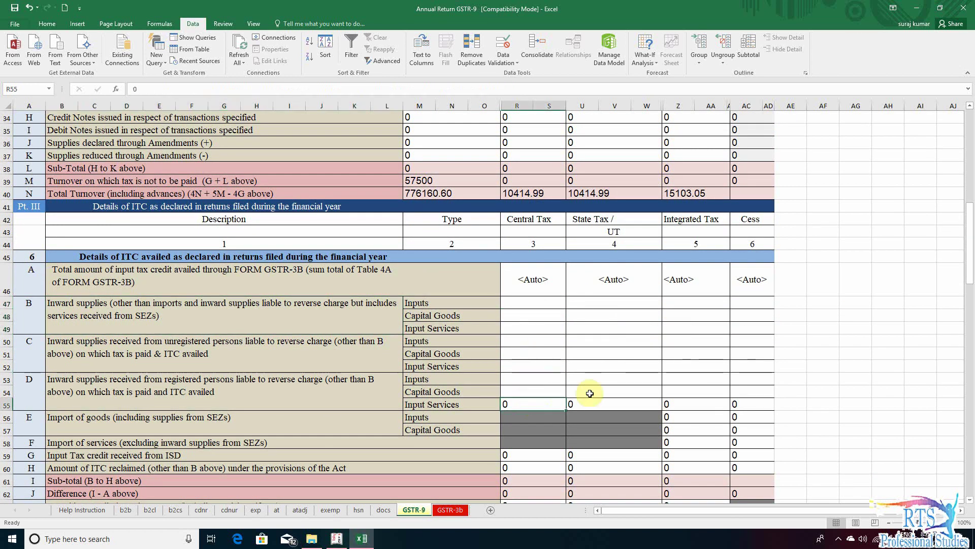
left_click(742, 303)
left_click(530, 302)
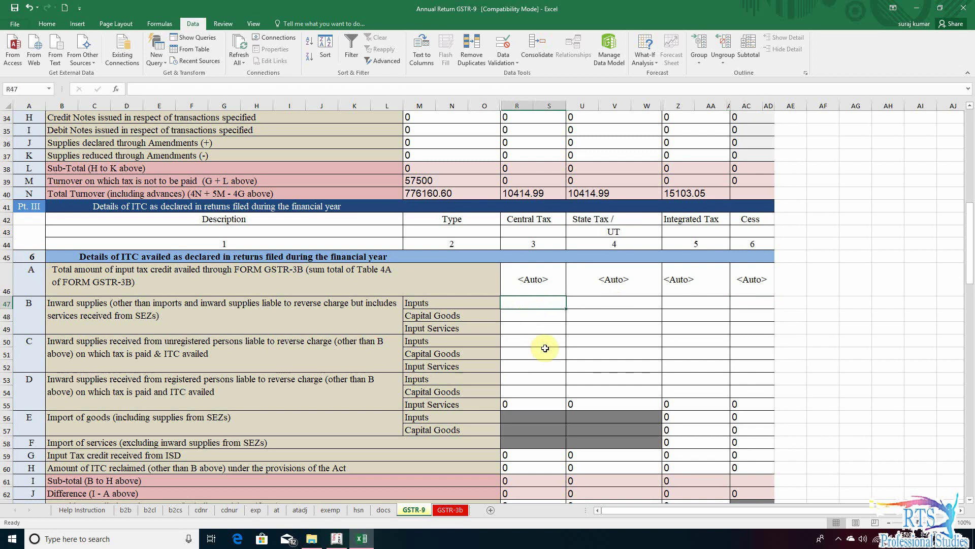
- Switch to Tally.ERP 9 and leave the GSTR-1 report, going back to the Gateway of Tally
left_click(336, 538)
key("Escape")
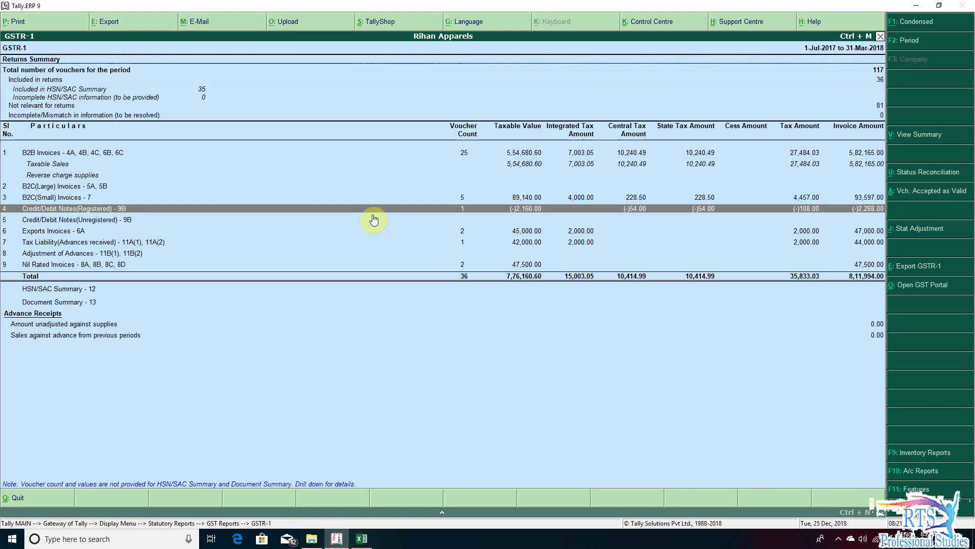
key("Escape")
key("Escape")
key("Escape")
key("Escape")
key("Escape")
key("Escape")
- Open the GSTR-2 report from the statutory GST reports
key("d")
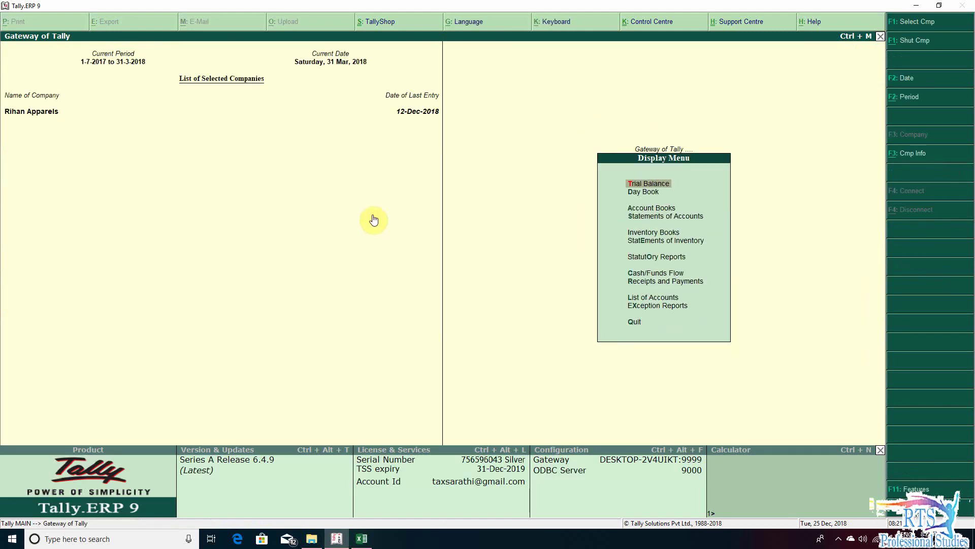
key("u")
key("g")
key("Down")
key("Return")
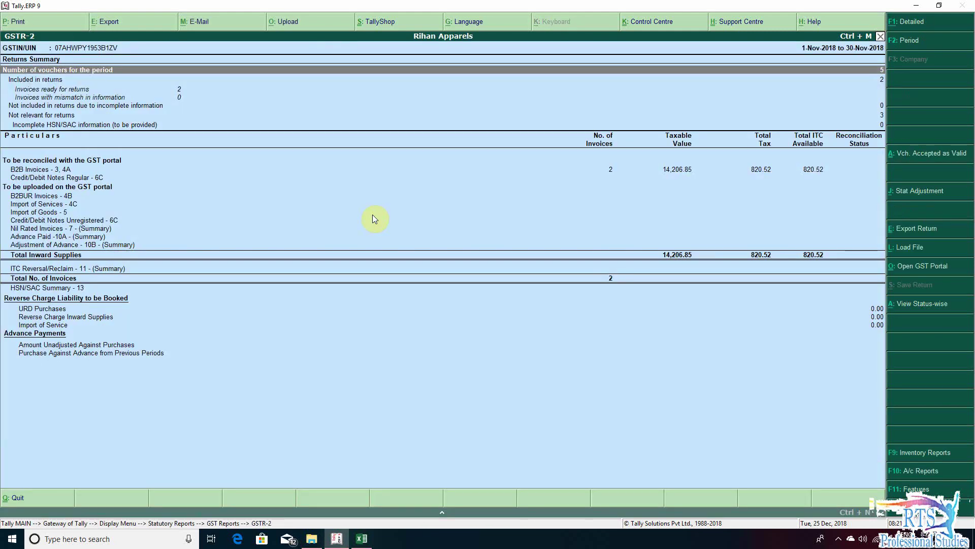
- Set the GSTR-2 report period from 1-7-2017 to 31-3-2018
key("F2")
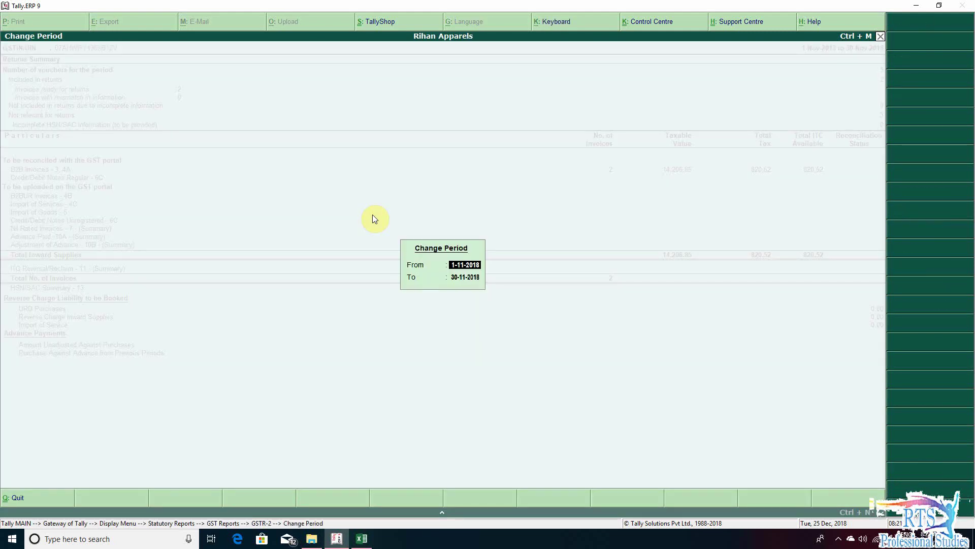
type("1-4")
key("BackSpace")
type("7-2017")
key("Return")
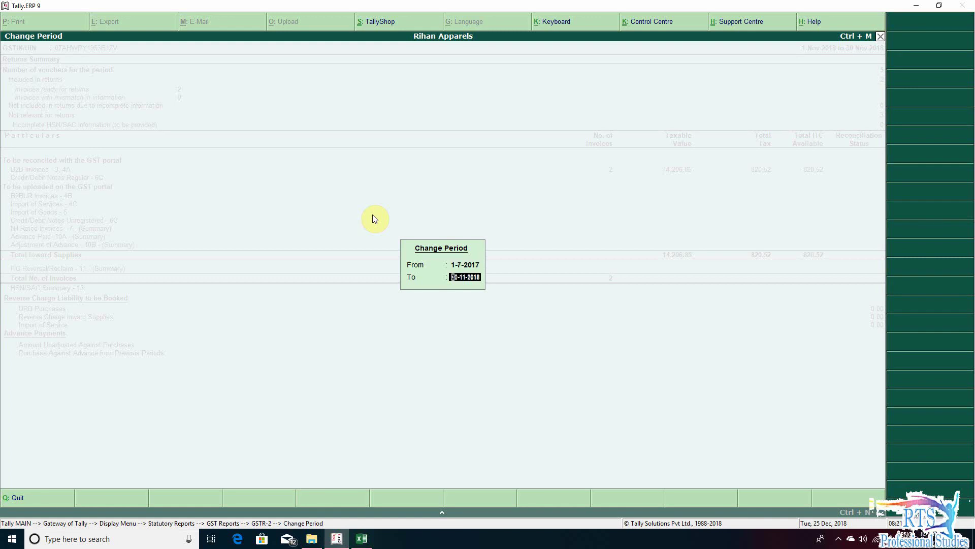
type("31-3-2018")
key("Return")
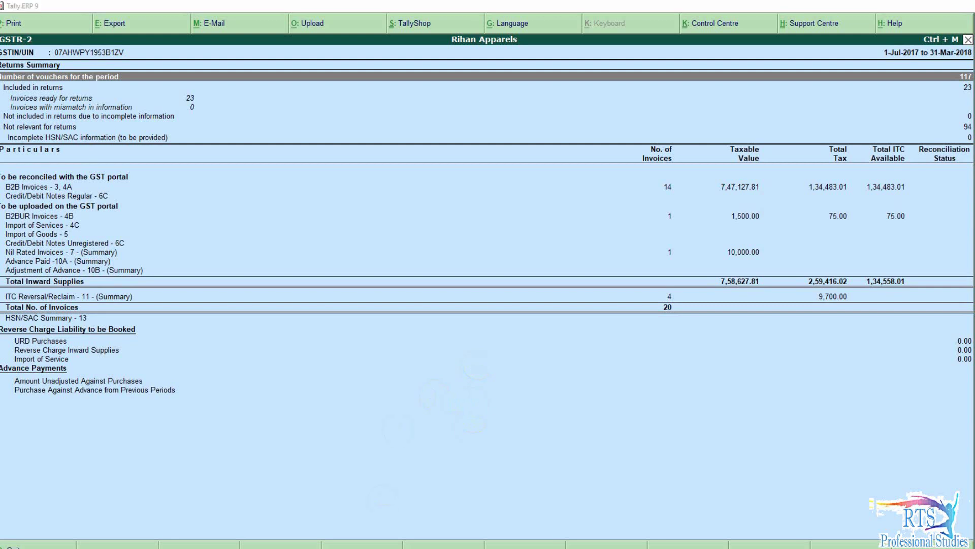
- Switch to the GSTR-9 workbook in Excel and read the inward supplies description of row 6B with its Central Tax cell
key("alt+Tab")
left_click(37, 338)
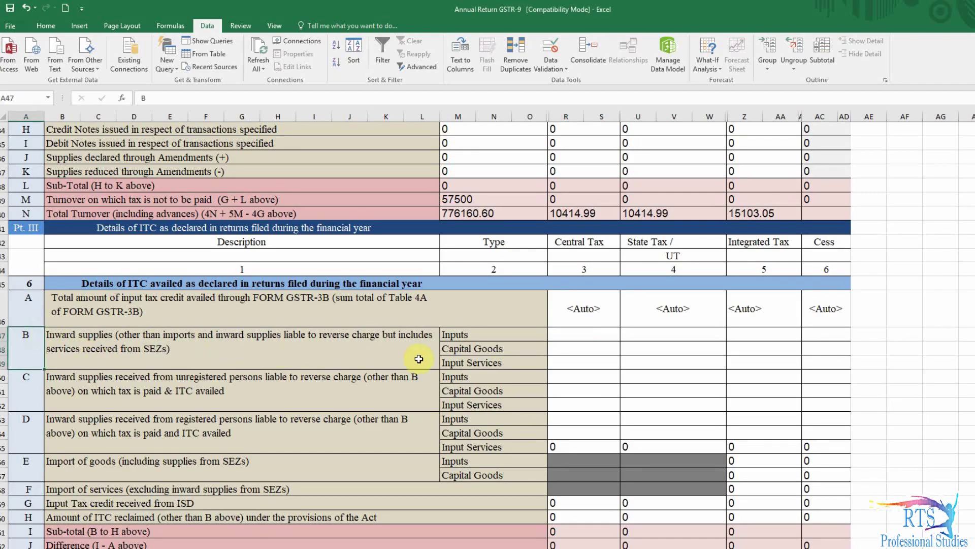
left_click(578, 336)
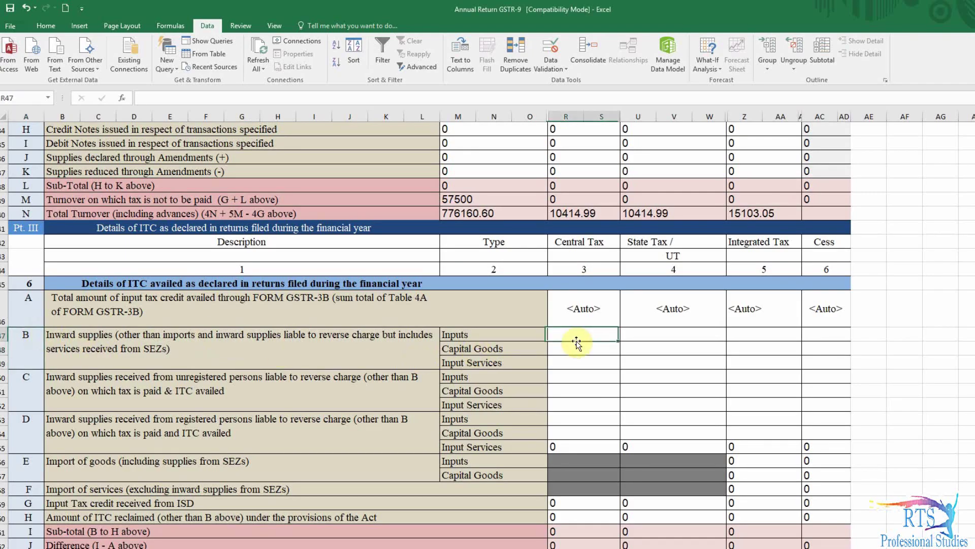
left_click(36, 341)
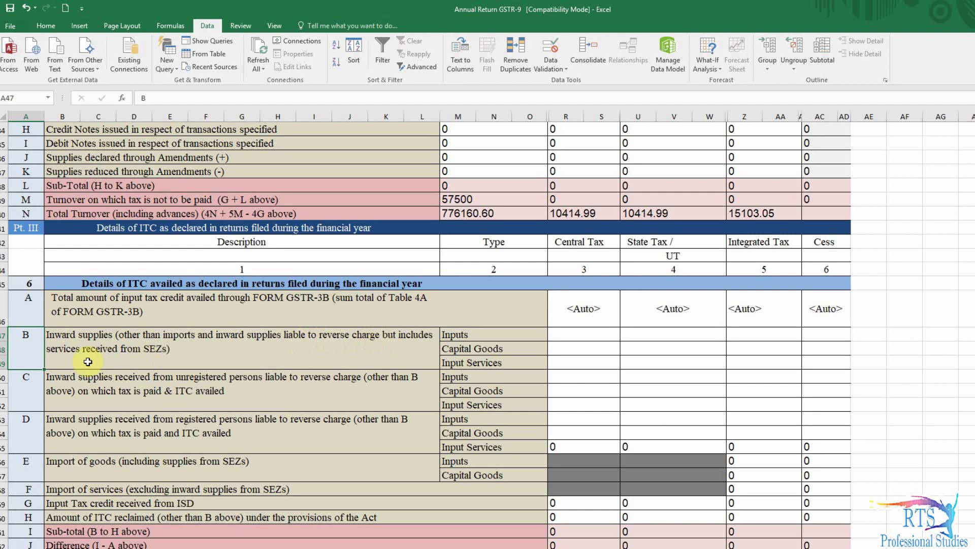
left_click(227, 359)
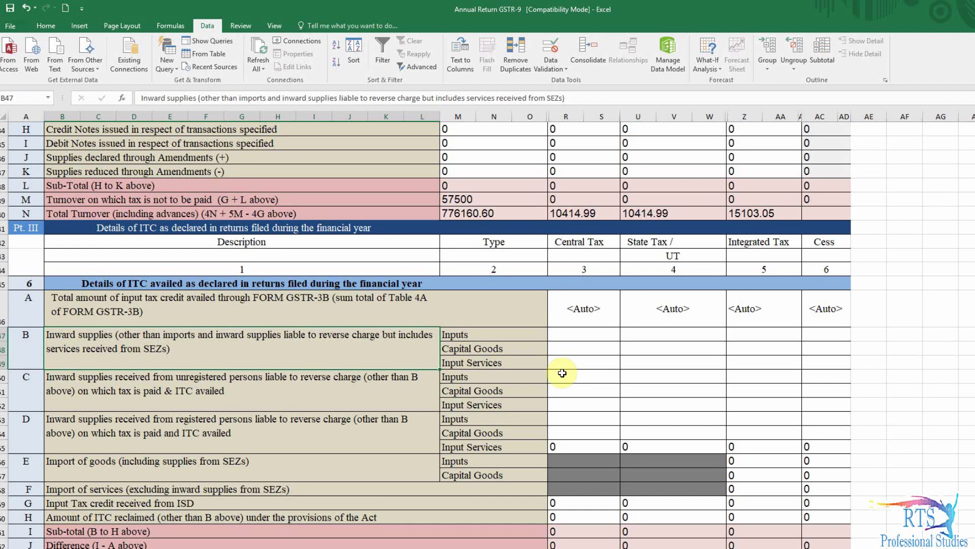
left_click(591, 333)
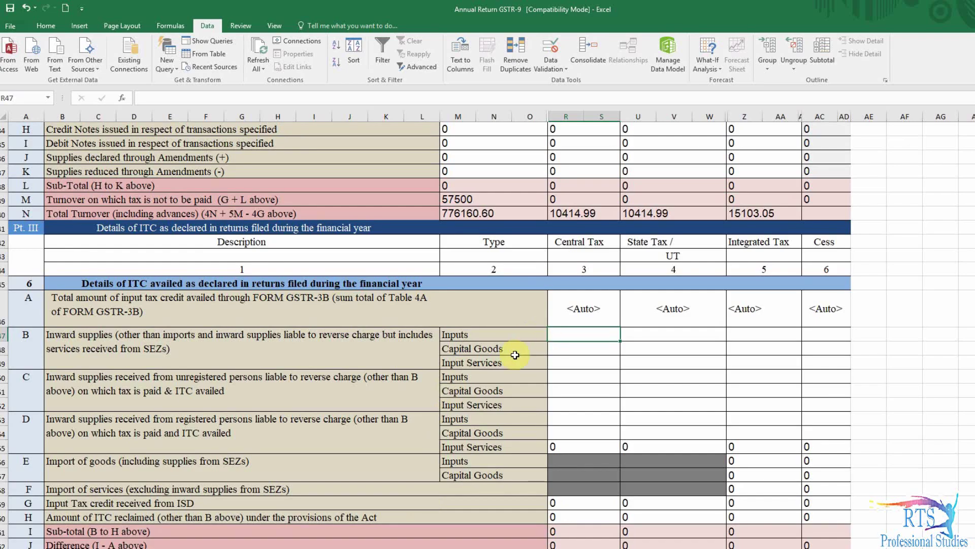
- Examine the Inputs, Capital Goods and Input Services lines of row 6B and their Central Tax cells
left_click(463, 337)
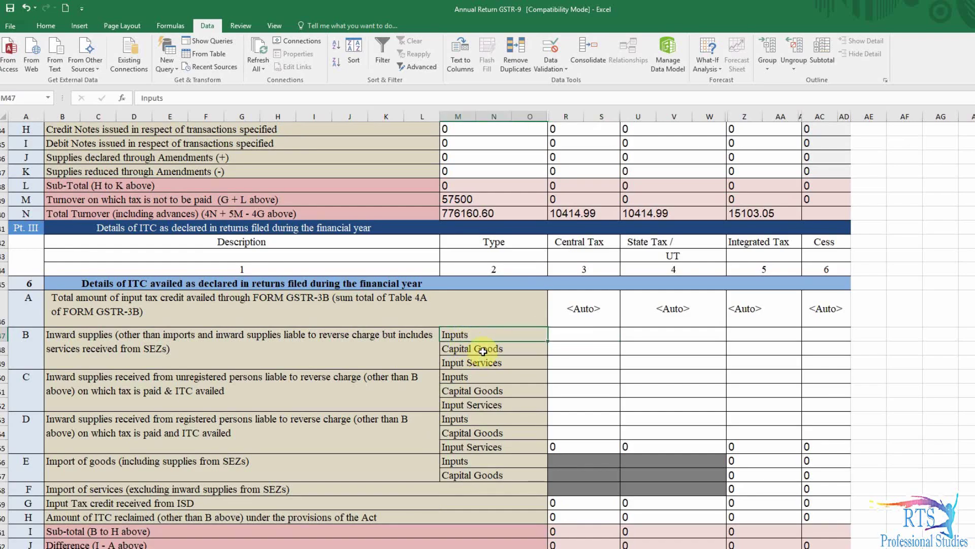
left_click(508, 349)
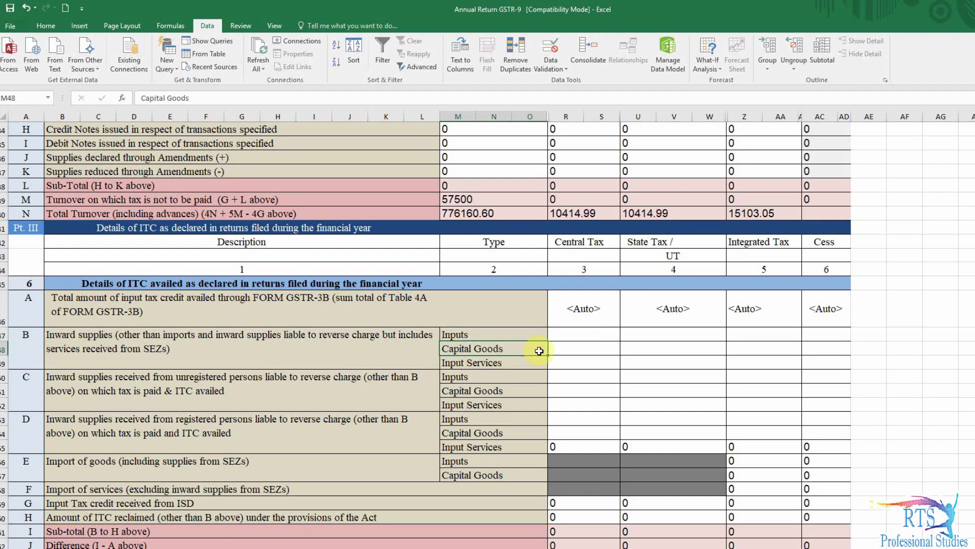
left_click(464, 361)
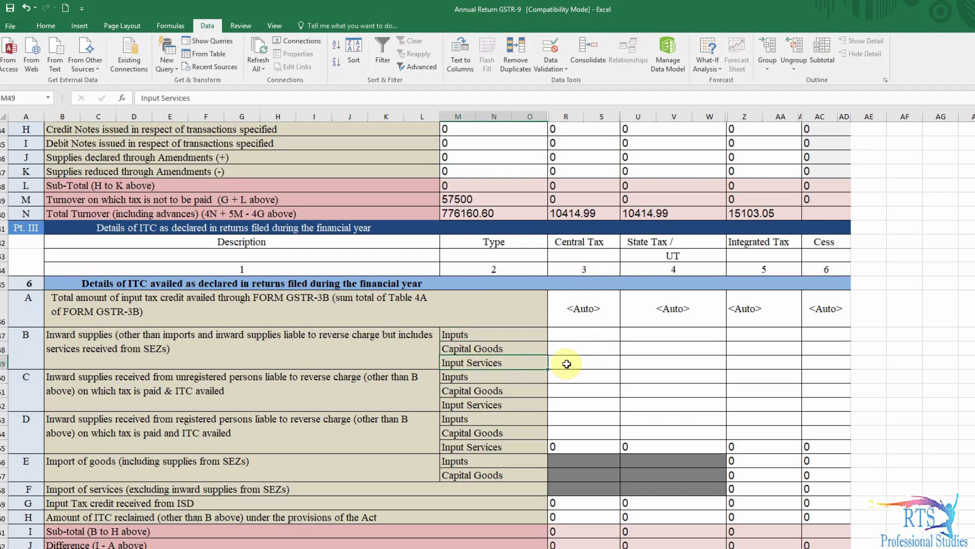
left_click(504, 337)
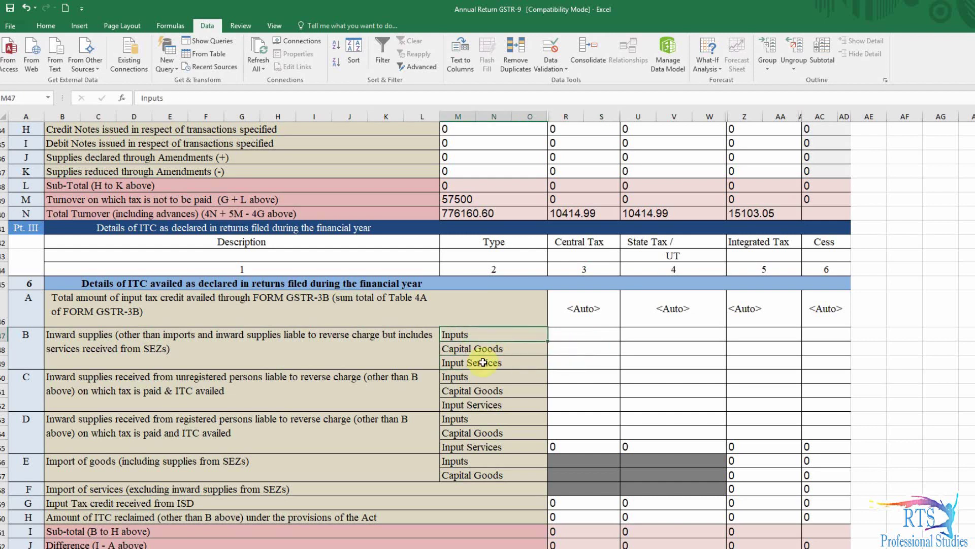
left_click(555, 338)
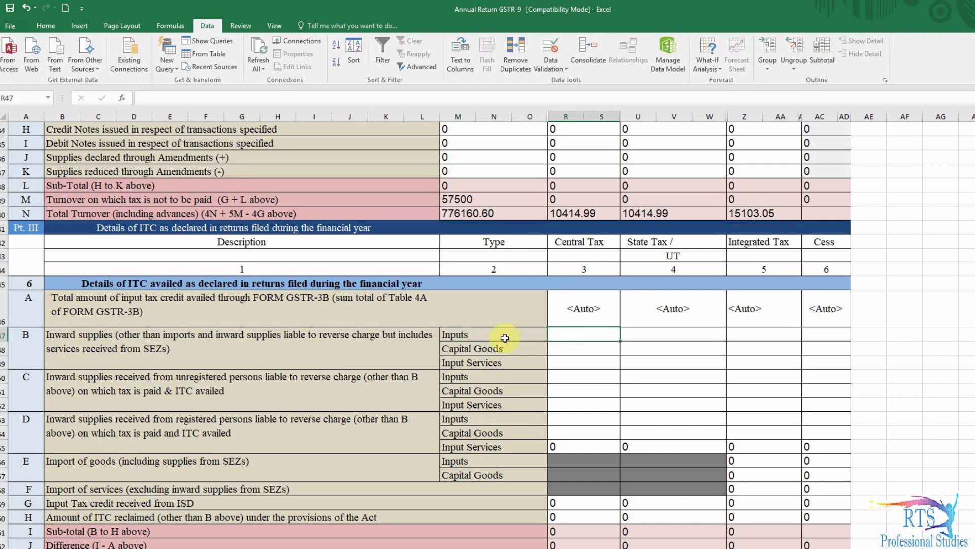
left_click(491, 348)
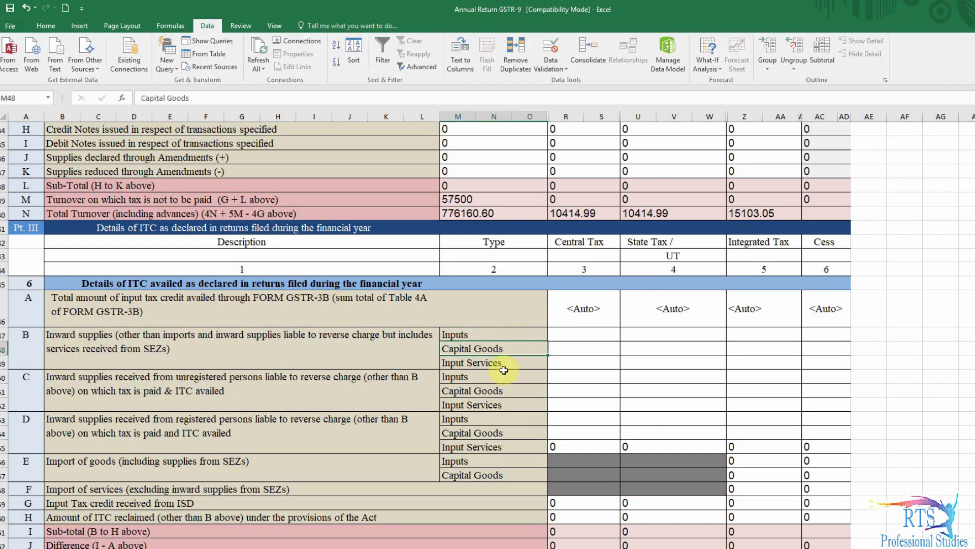
left_click(502, 365)
left_click(491, 336)
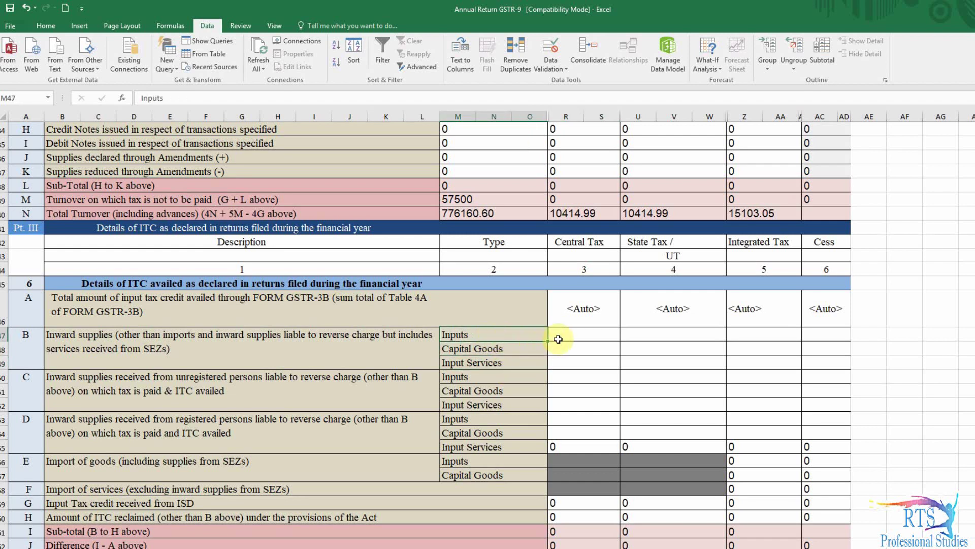
left_click(528, 348)
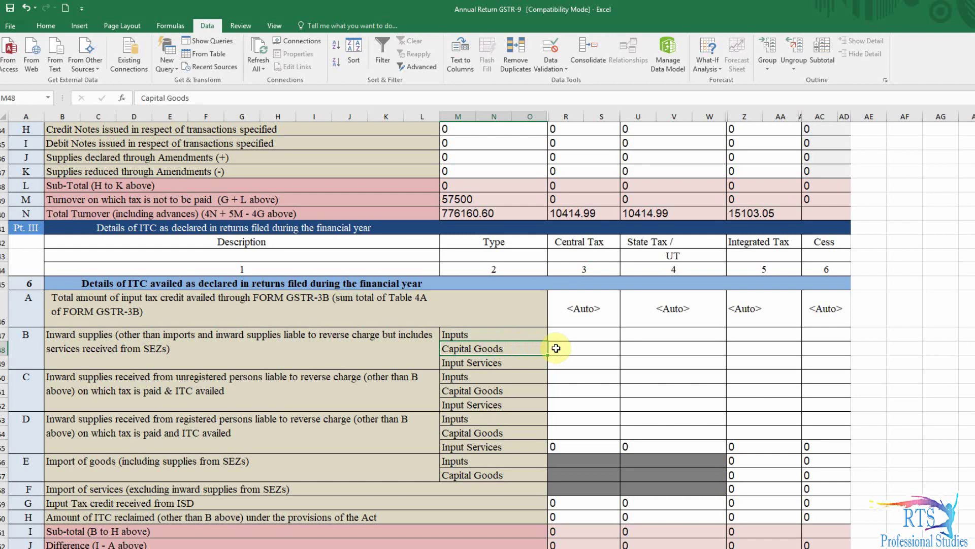
left_click(508, 364)
left_click(569, 352)
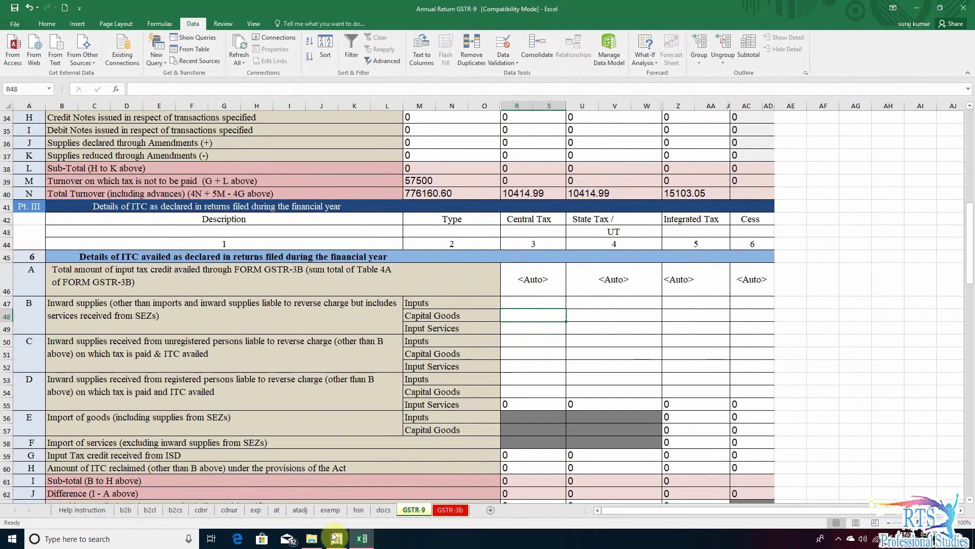
- Switch to Tally.ERP 9 and open the HSN/SAC Summary from the GSTR-2 report
left_click(336, 539)
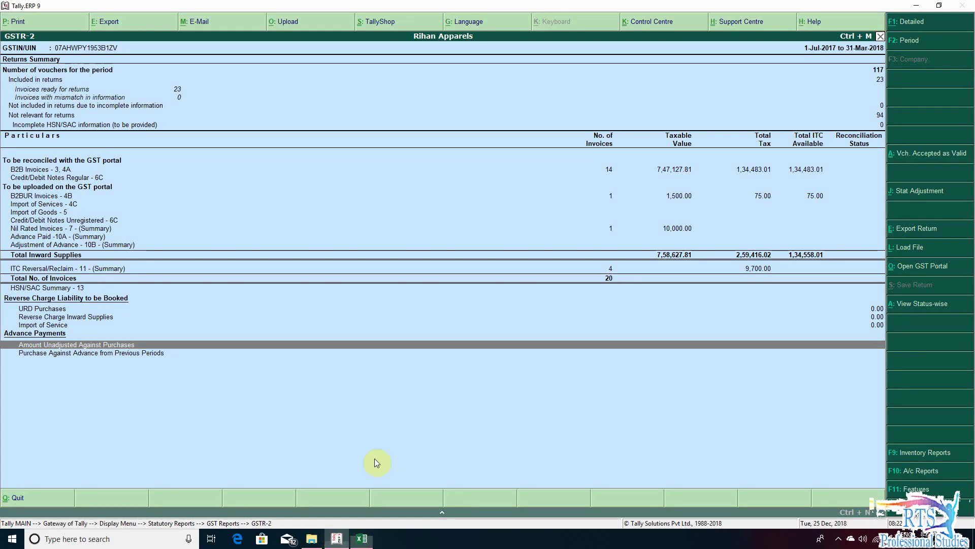
key("Up")
key("Up")
key("Up")
key("Up")
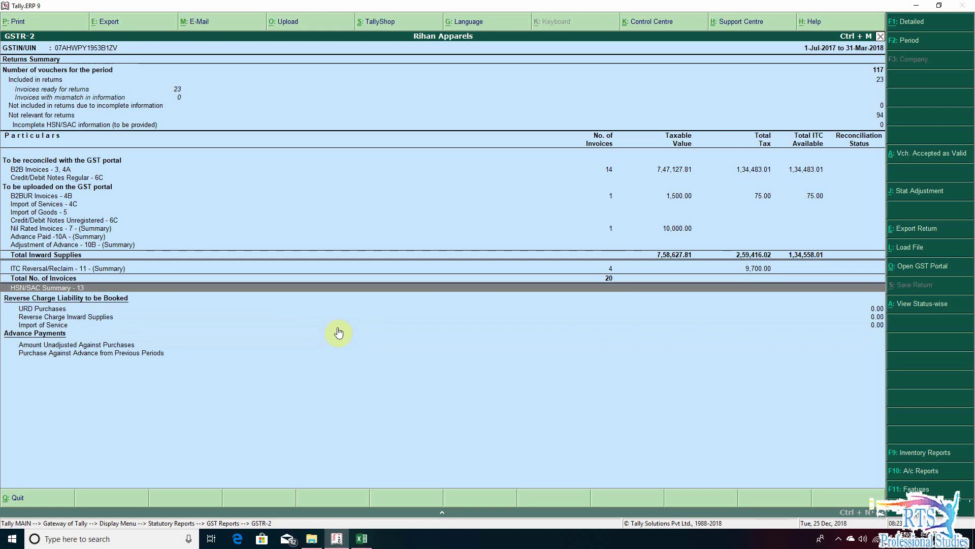
key("Return")
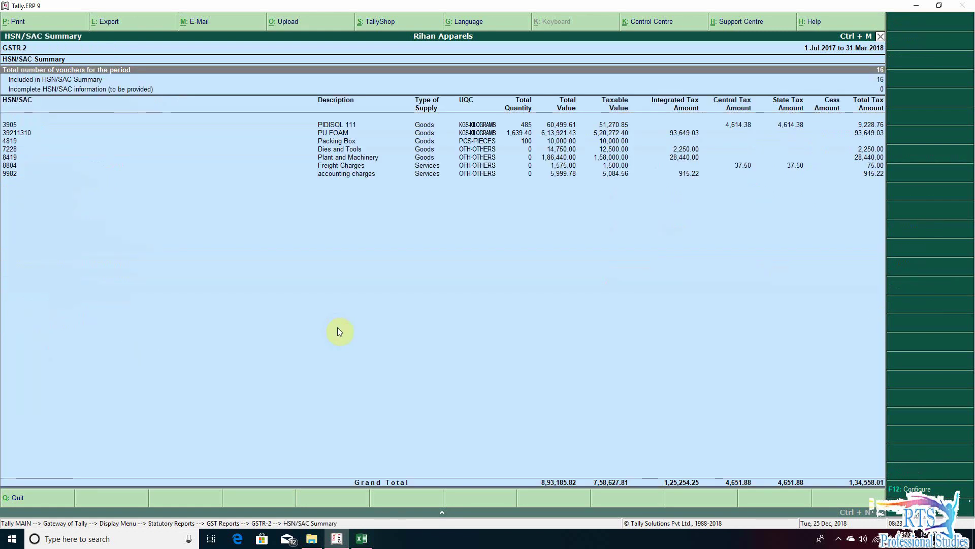
- Examine the goods and services lines of the HSN/SAC Summary, from PIDISOL 111 down to accounting charges
key("Down")
key("Down")
key("Down")
key("Down")
key("Down")
key("Down")
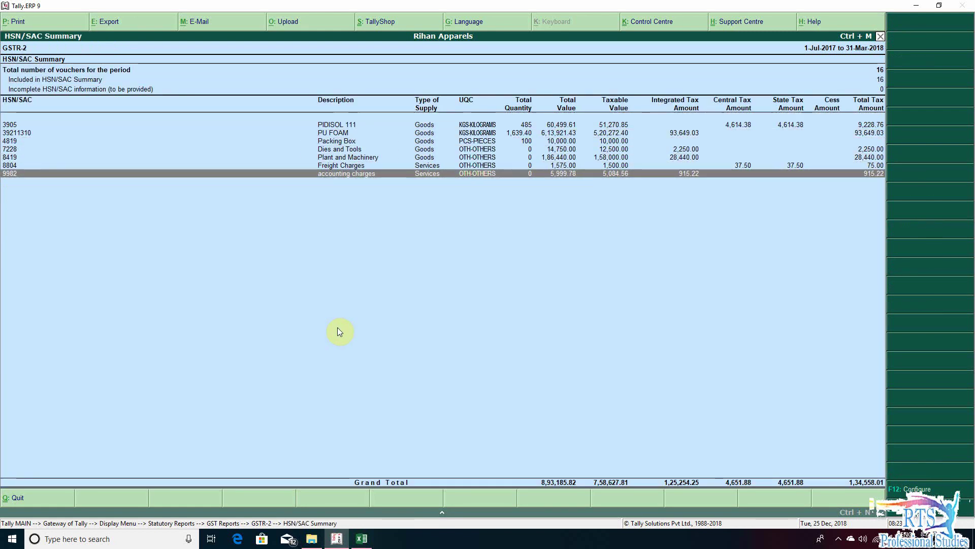
key("Up")
key("Up")
key("Up")
key("Up")
key("Up")
key("Up")
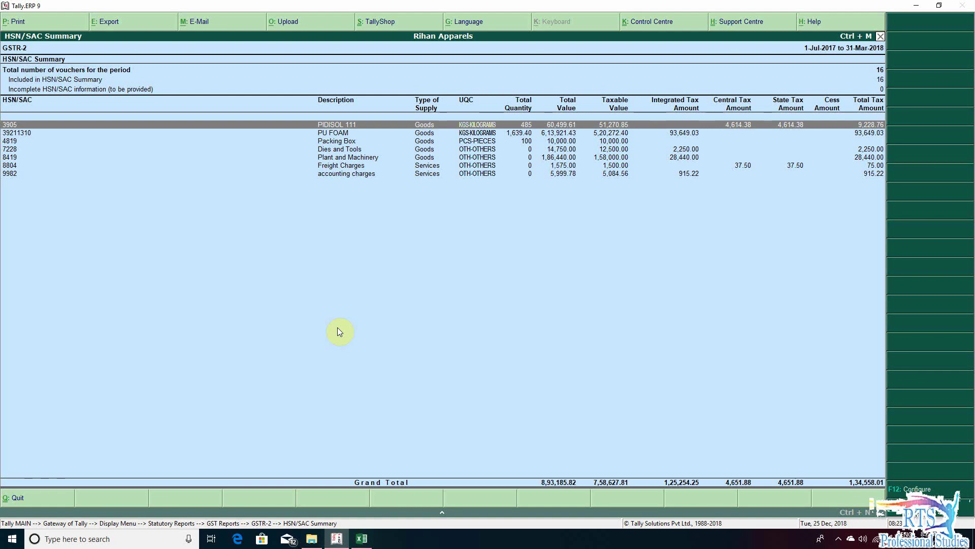
key("Down")
key("Down")
key("Down")
key("Down")
key("Down")
key("Down")
key("Up")
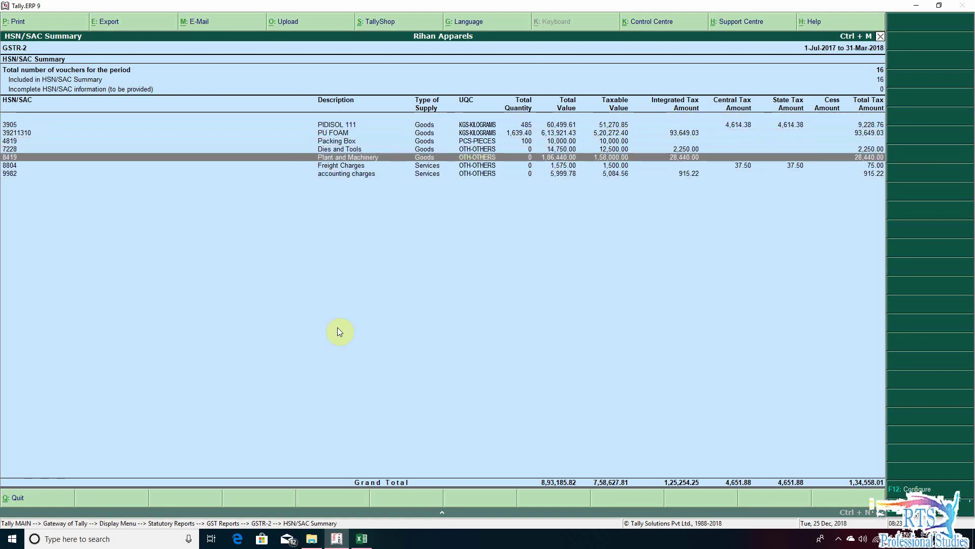
key("Up")
key("Up")
key("Up")
key("Up")
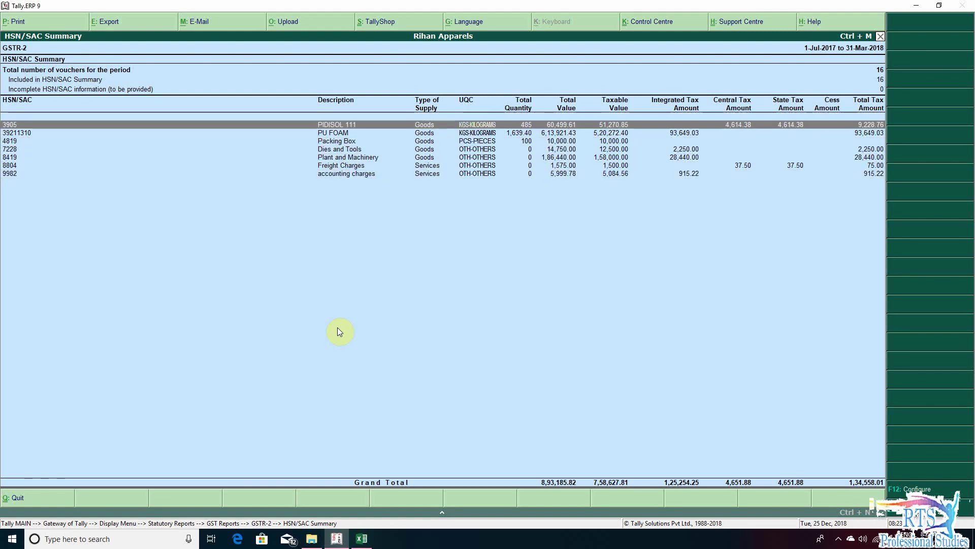
- Export the HSN/SAC Summary in Excel (Spreadsheet) format and copy the entire exported sheet
key("alt+e")
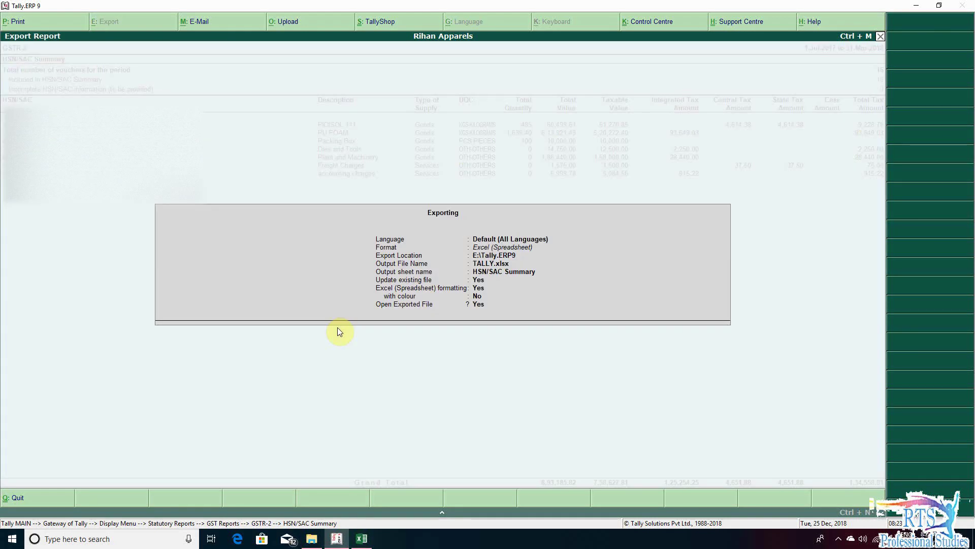
key("Return")
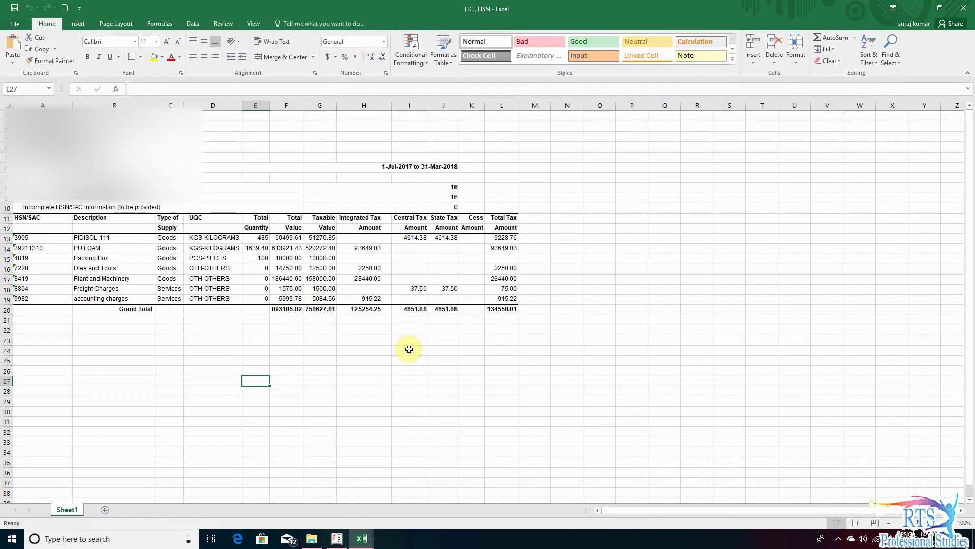
left_click(325, 362)
left_click(158, 359)
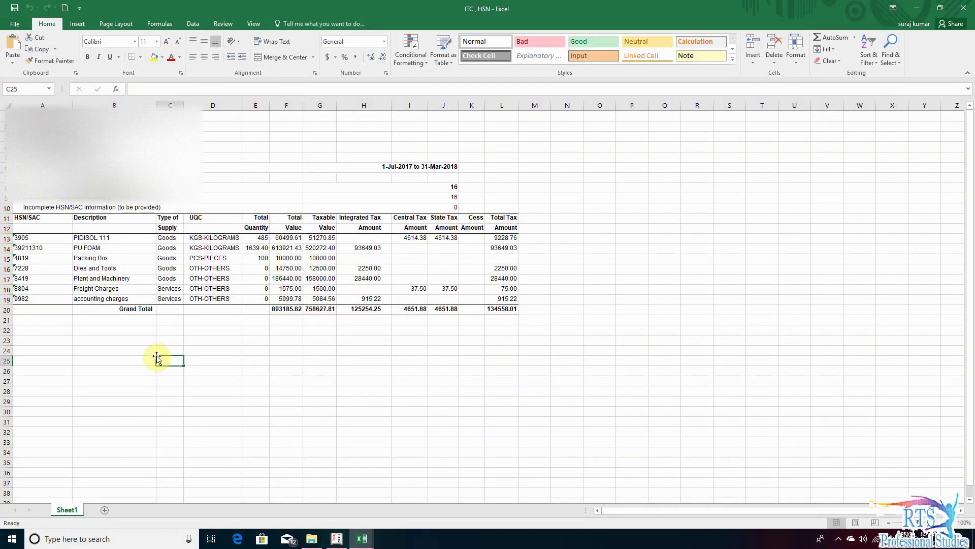
key("ctrl+a")
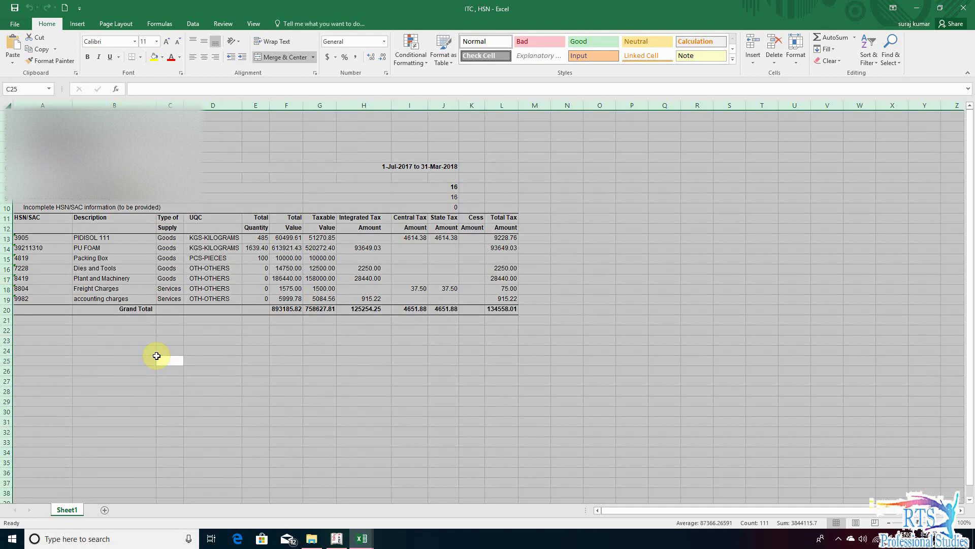
key("ctrl+c")
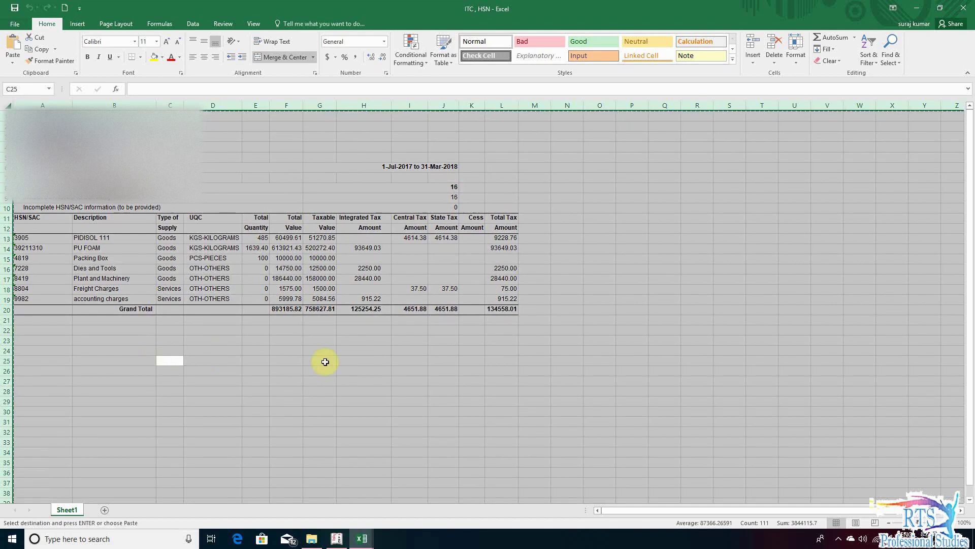
- Paste the copied HSN/SAC data into a new sheet of the Annual Return GSTR-9 workbook
mouse_move(358, 543)
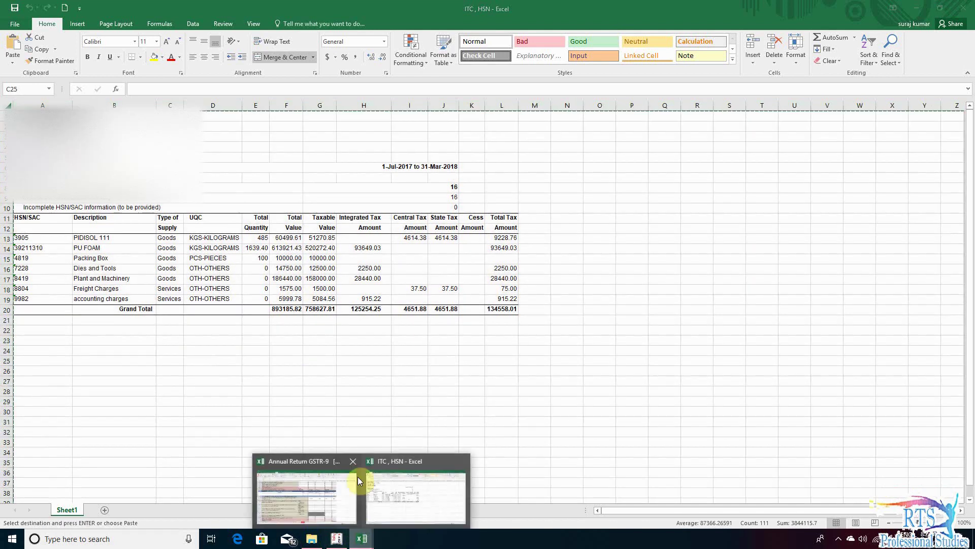
left_click(333, 488)
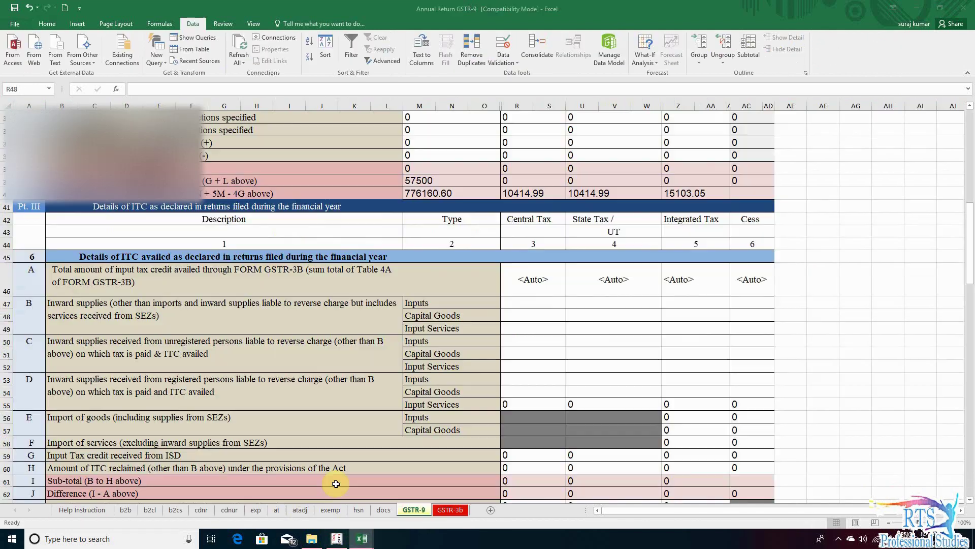
left_click(488, 509)
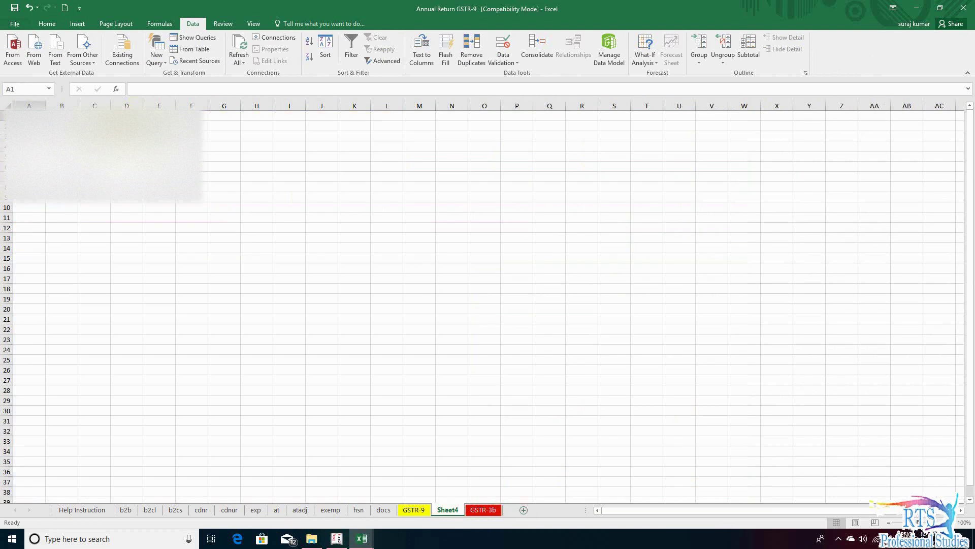
key("ctrl+v")
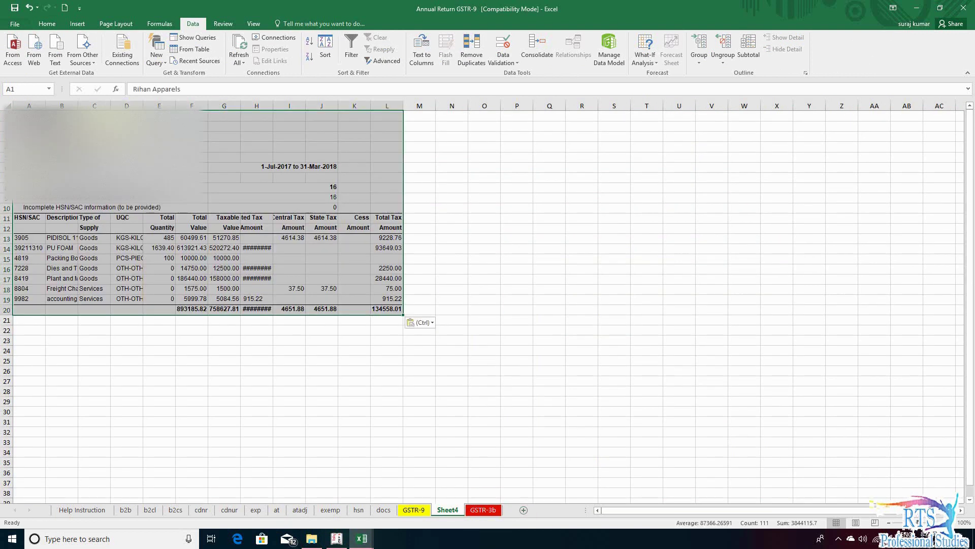
left_click(374, 338)
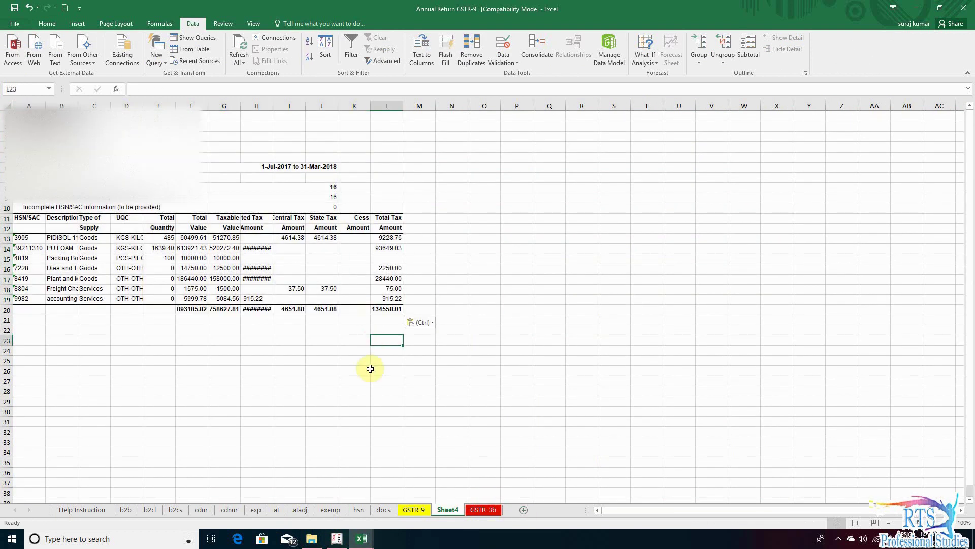
- Close the exported ITC, HSN workbook, keeping its copied data on the clipboard
mouse_move(359, 543)
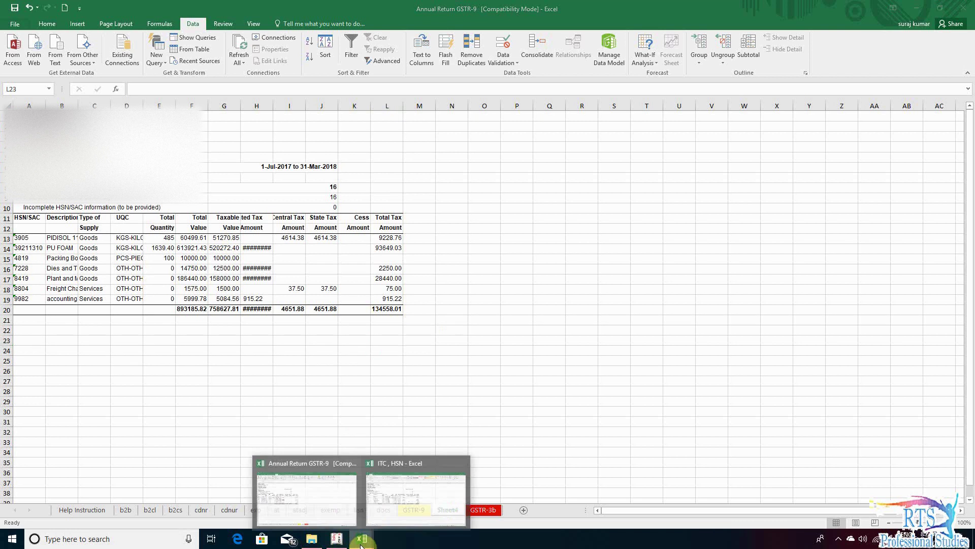
left_click(398, 500)
left_click(964, 8)
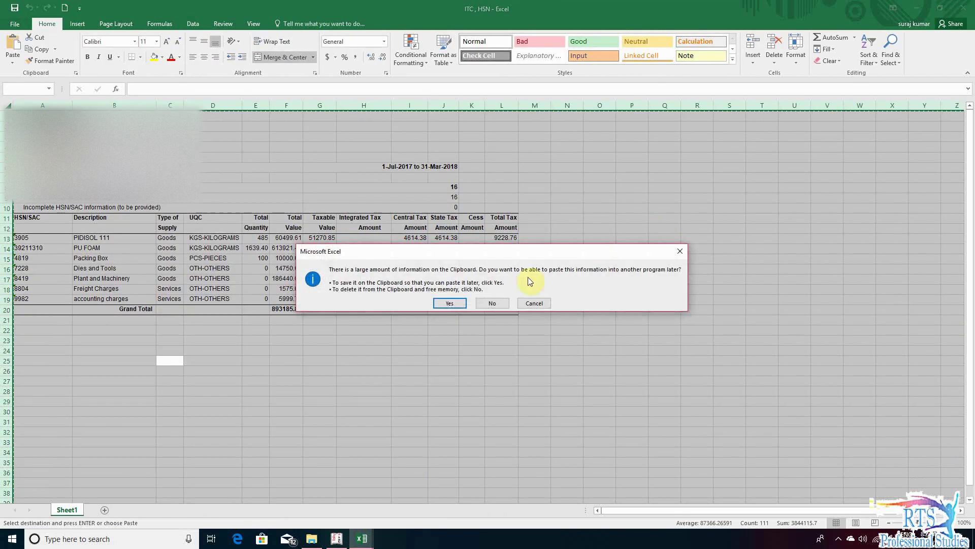
left_click(449, 303)
- Rename the new sheet holding the pasted HSN data as ITC HSN
left_click(451, 472)
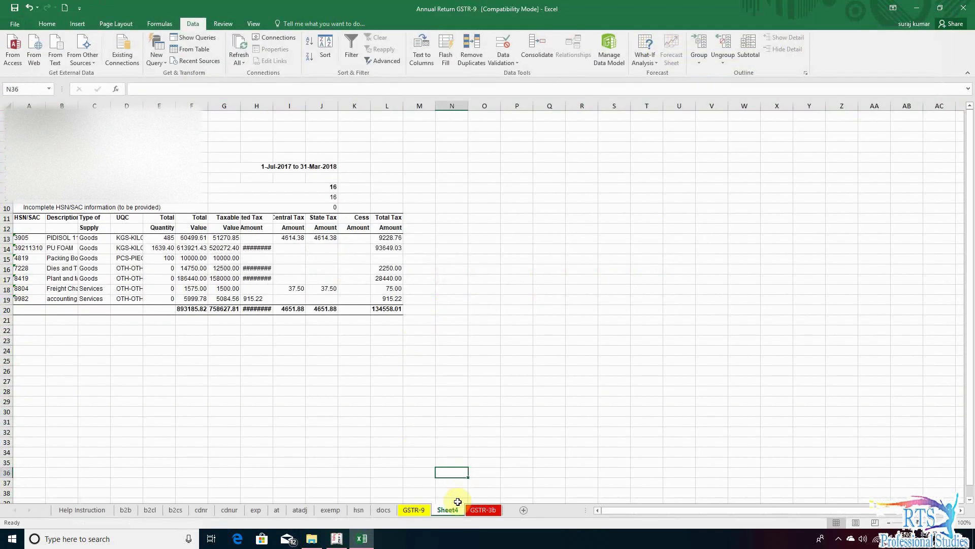
right_click(450, 514)
left_click(476, 421)
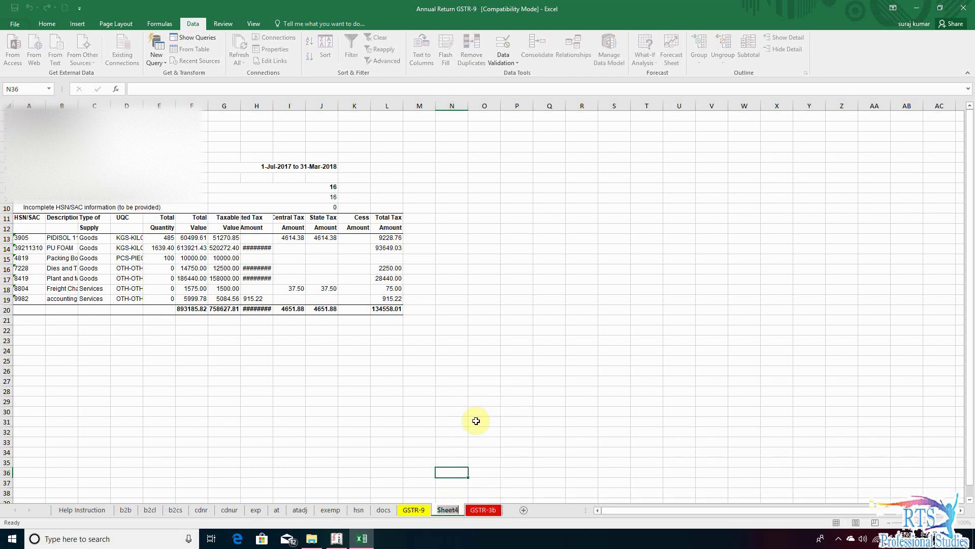
type("IT")
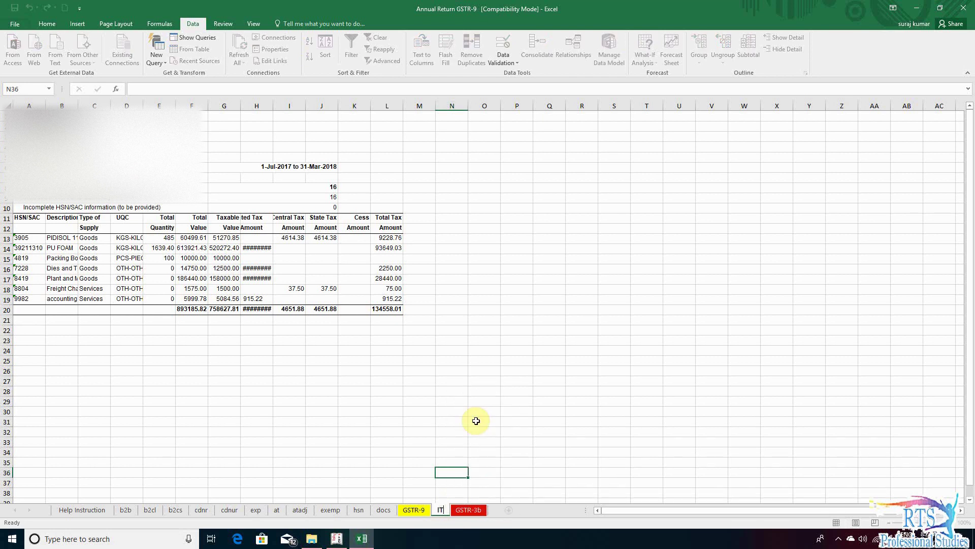
type("C HSN")
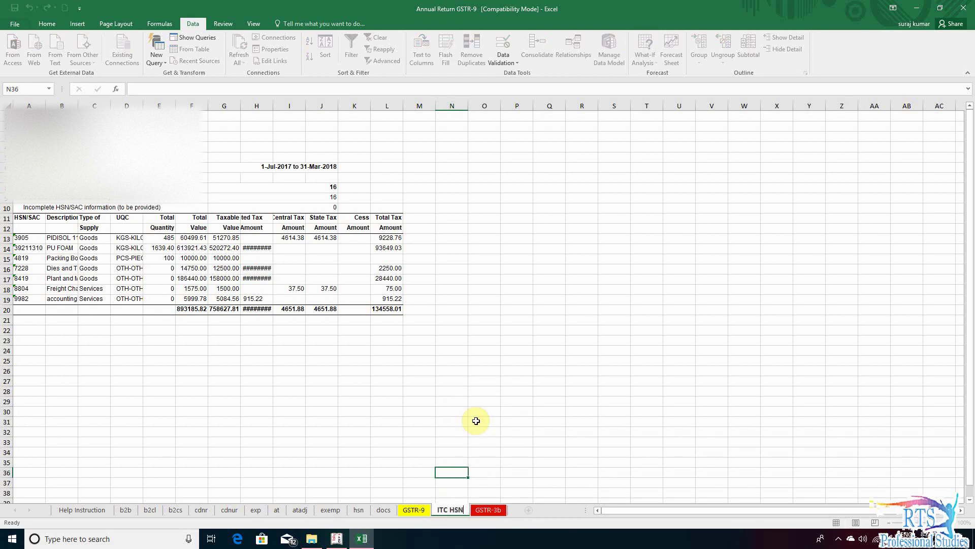
key("Return")
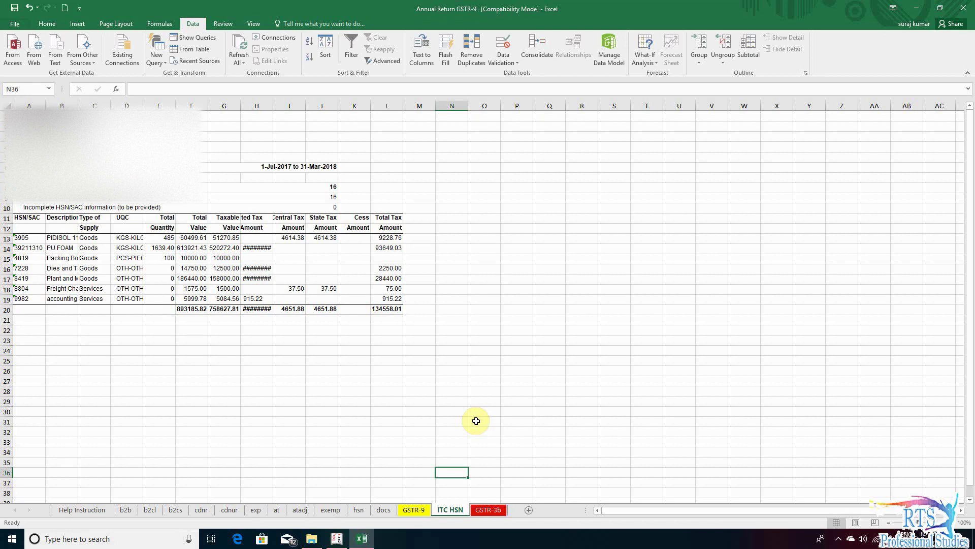
- Autofit the widths of all columns on the ITC HSN sheet
left_click(288, 369)
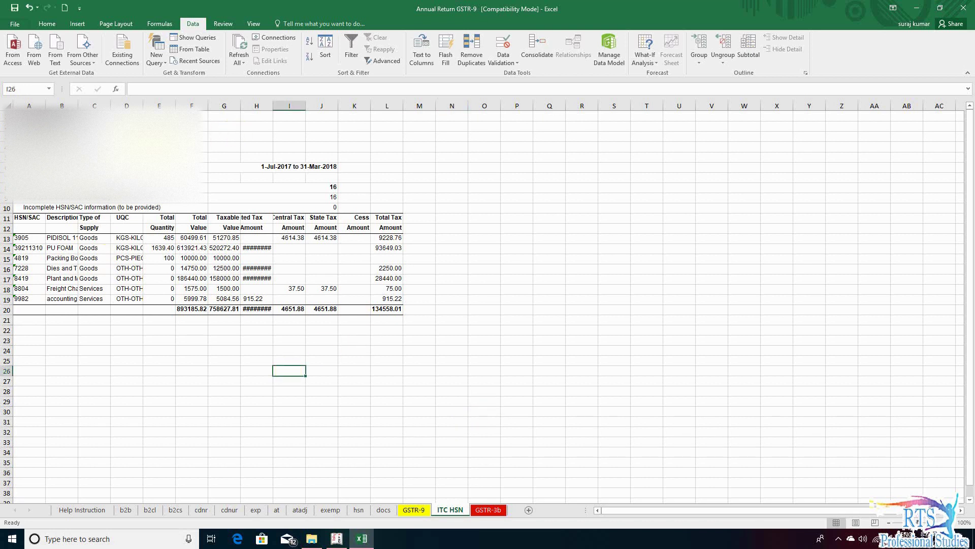
left_click(7, 105)
left_click_drag(46, 102, 46, 102)
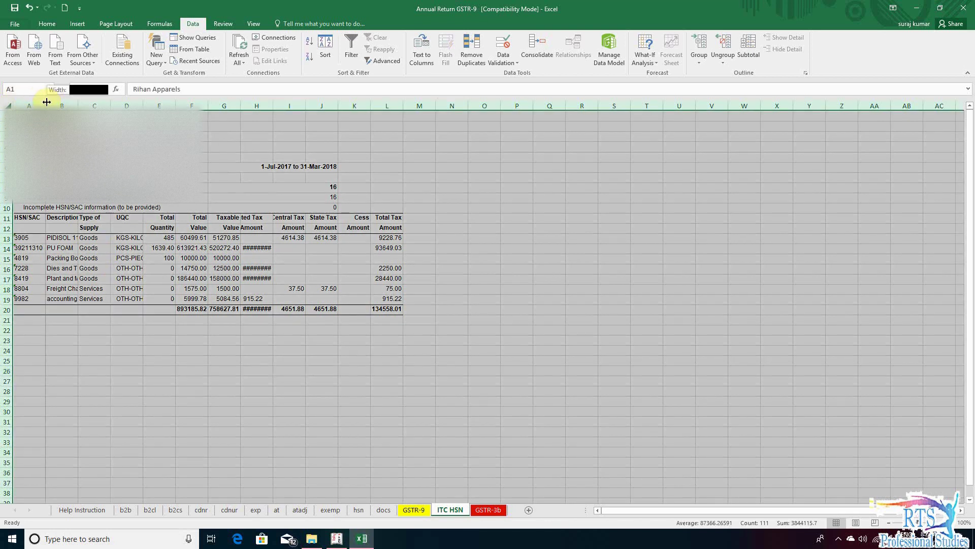
double_click(46, 102)
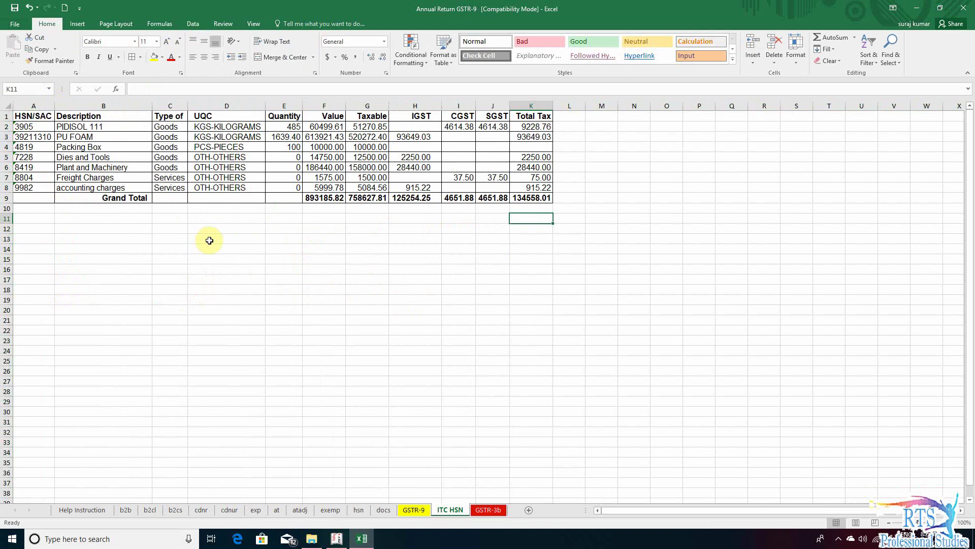
- Add filters to the header row of the ITC HSN table, from HSN/SAC to Total Tax
left_click(208, 239)
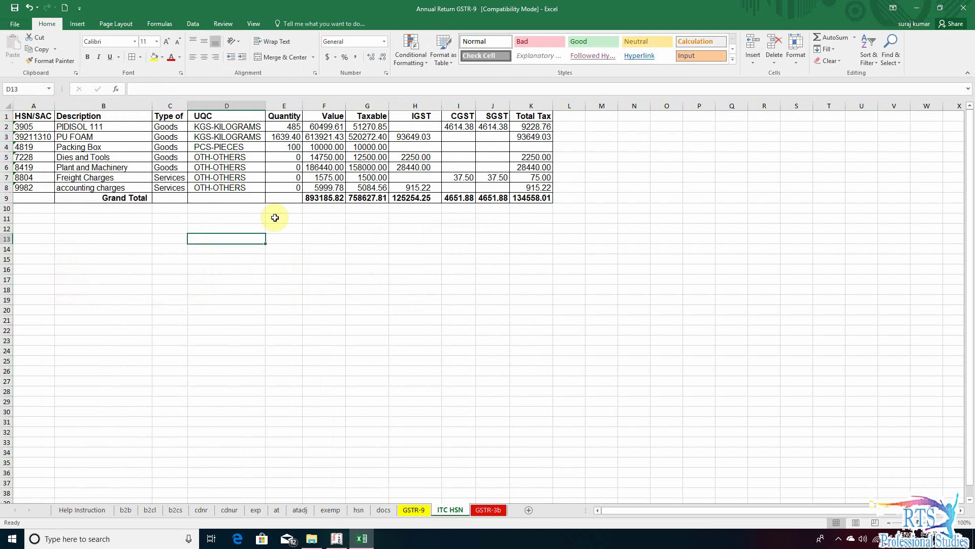
left_click(28, 117)
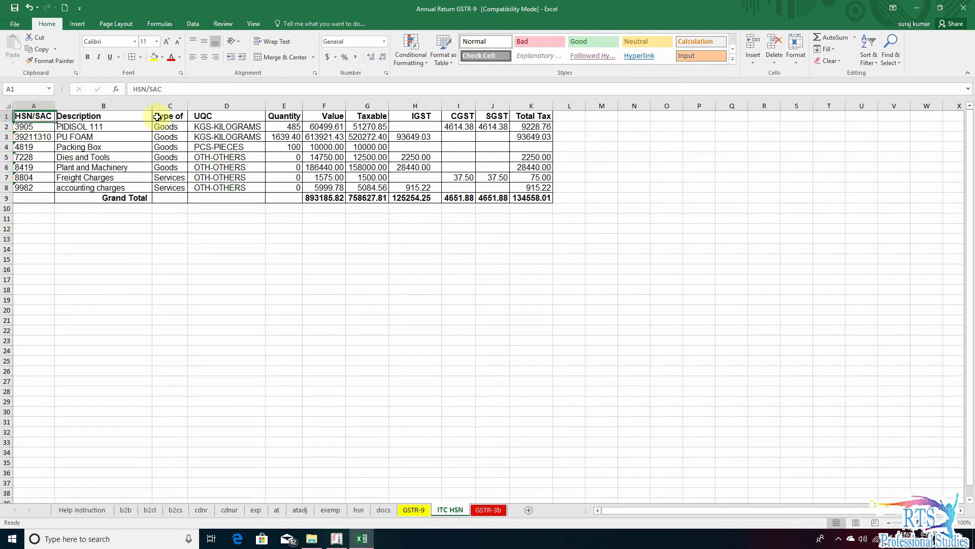
left_click_drag(157, 117, 546, 117)
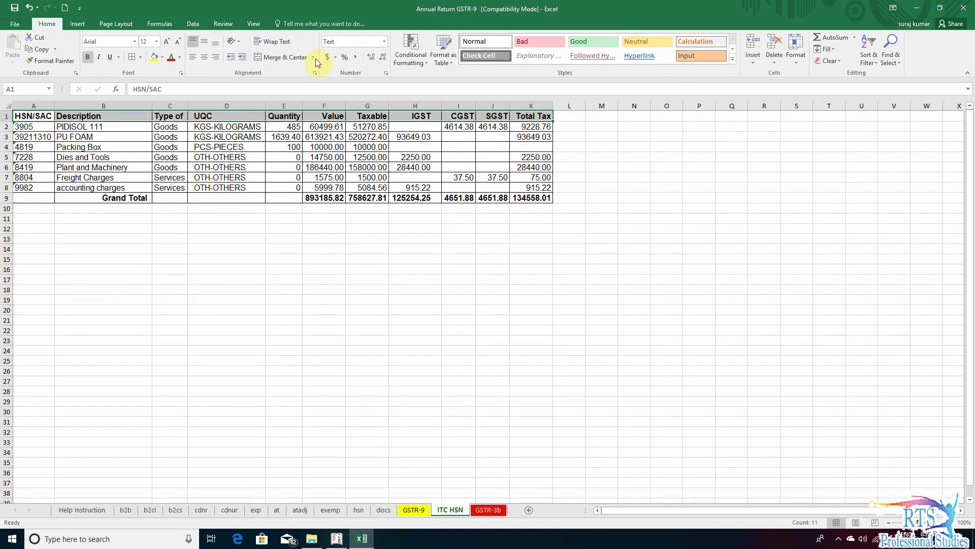
left_click(192, 24)
left_click(345, 38)
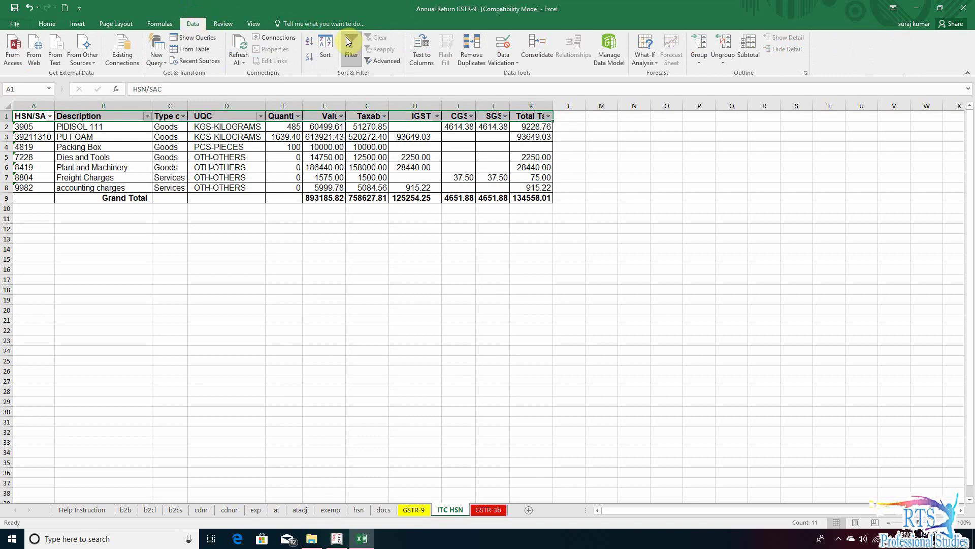
left_click(216, 225)
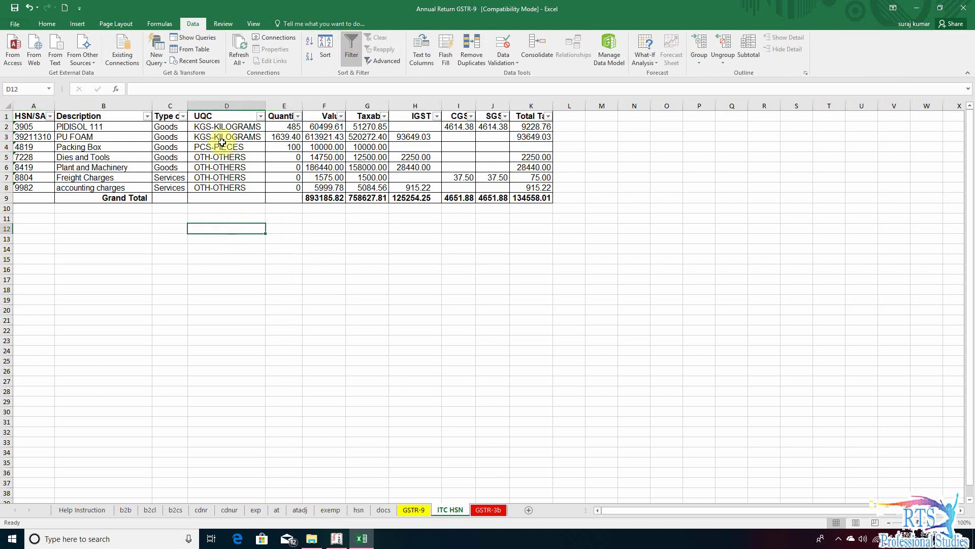
- Filter the ITC HSN table by supply type to show only Services
left_click(182, 116)
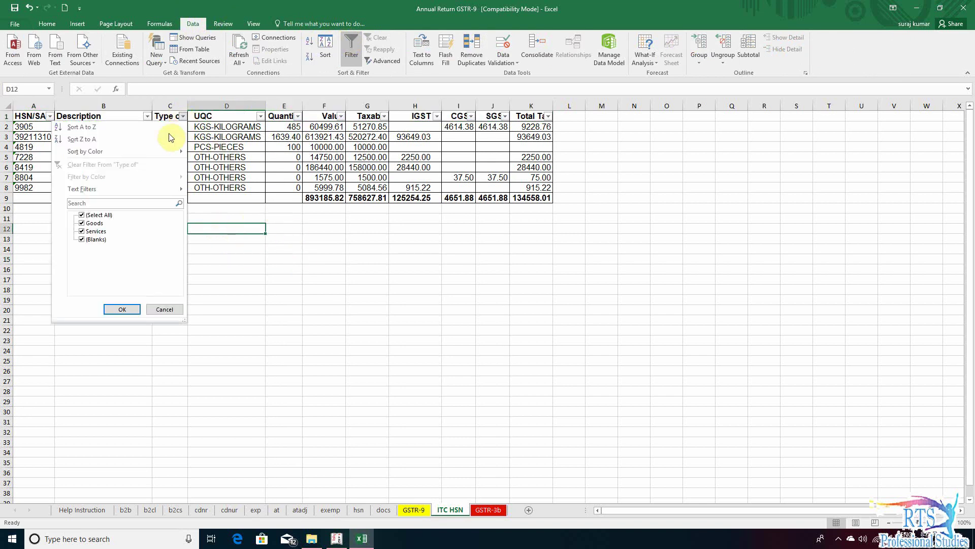
left_click(100, 215)
left_click(94, 235)
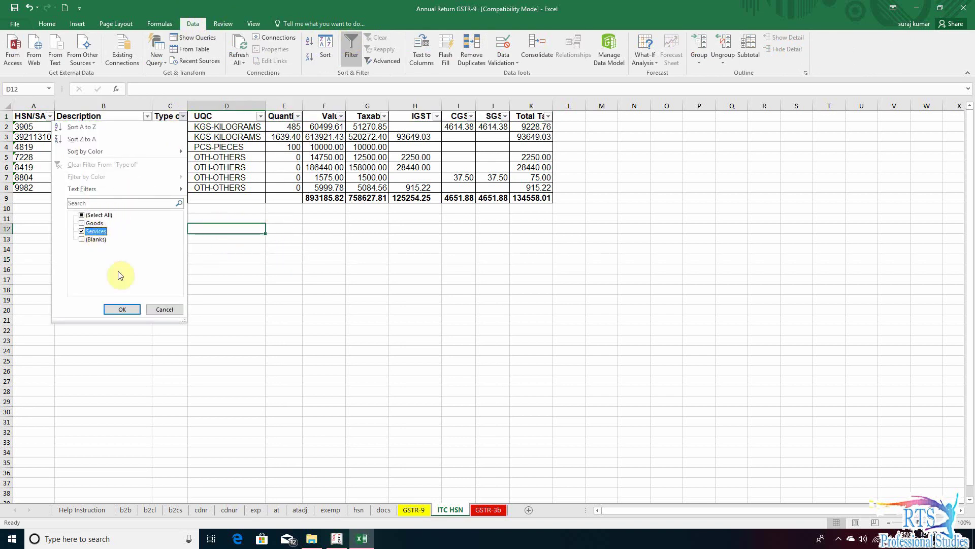
left_click(121, 309)
left_click(278, 232)
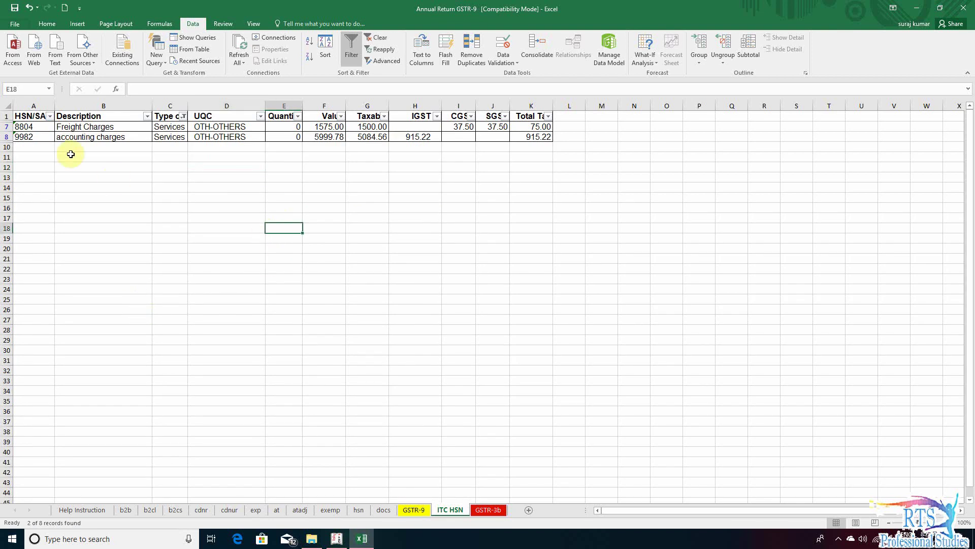
left_click_drag(50, 145, 137, 144)
left_click(219, 176)
key("Left")
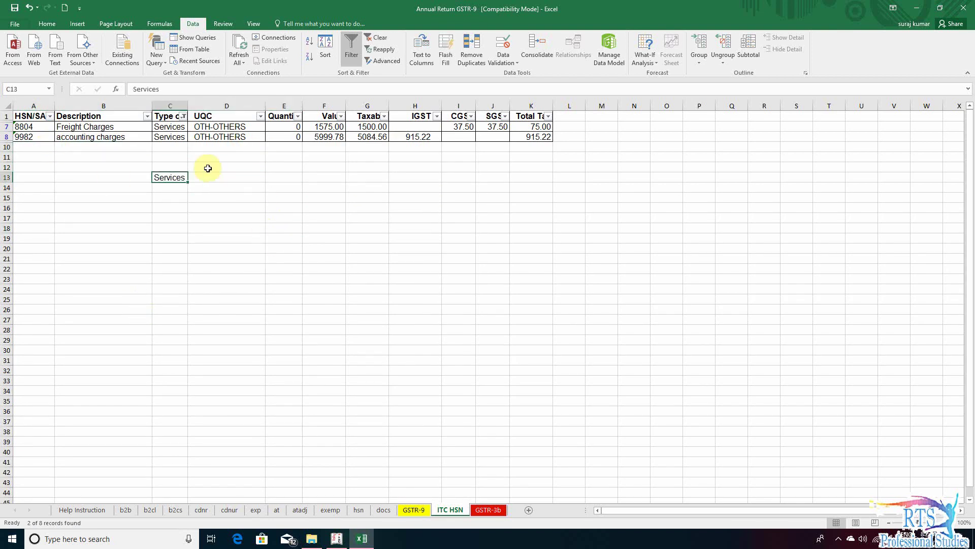
left_click(328, 236)
left_click(172, 179)
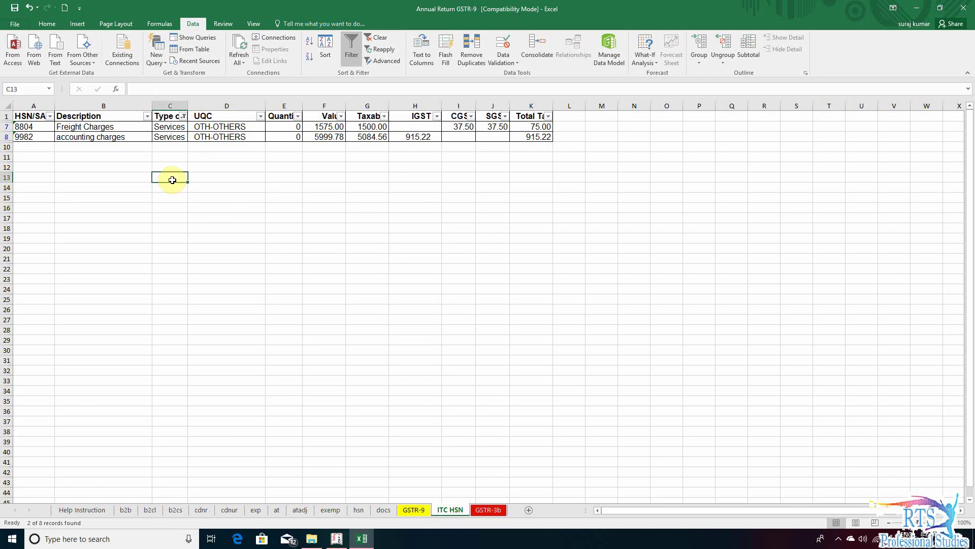
left_click(255, 268)
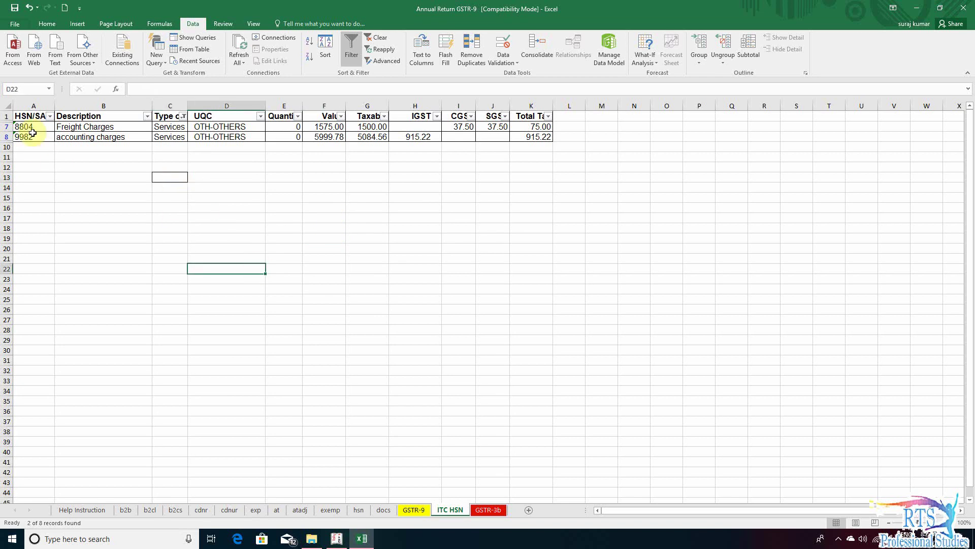
- Copy only the visible cells of the filtered Services table, including its header, to the area starting at cell A27
left_click_drag(26, 115, 522, 147)
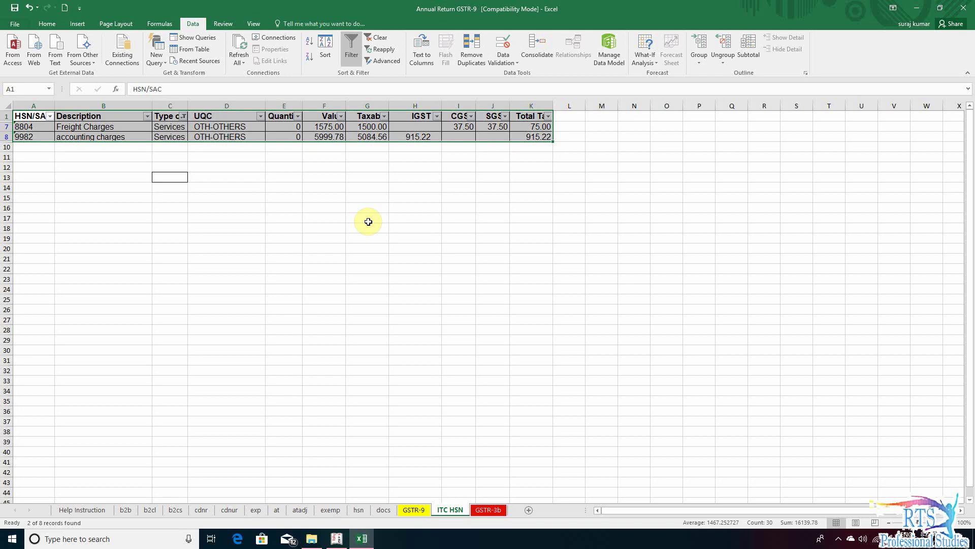
key("ctrl+g")
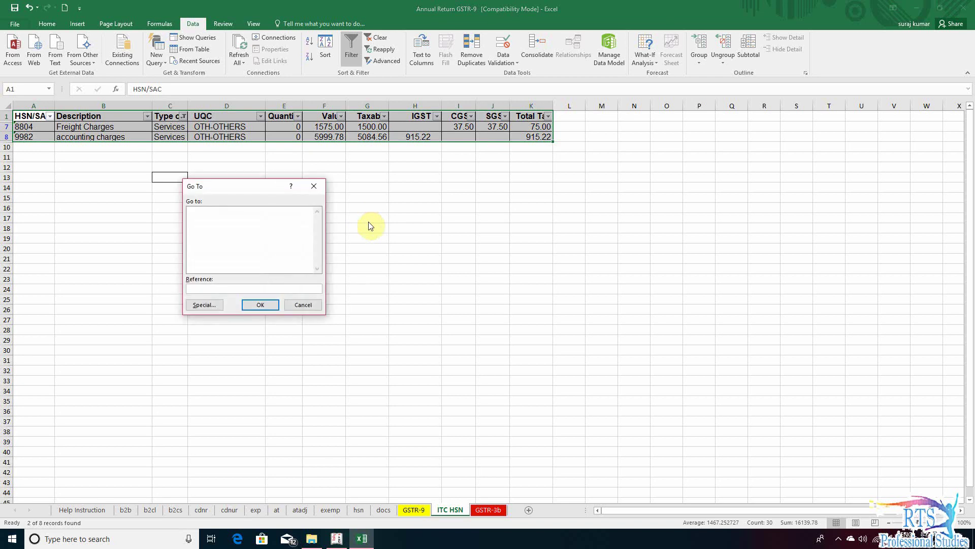
left_click(206, 305)
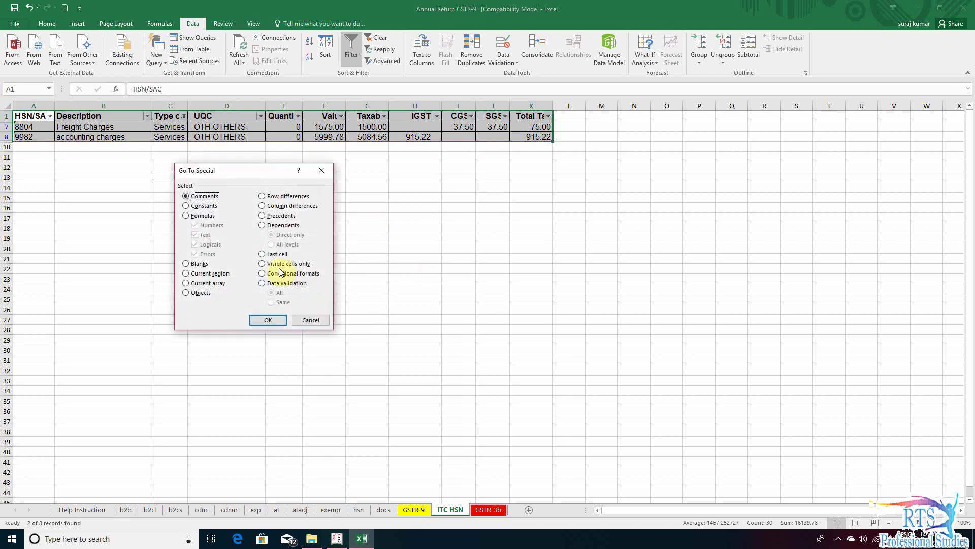
left_click(268, 319)
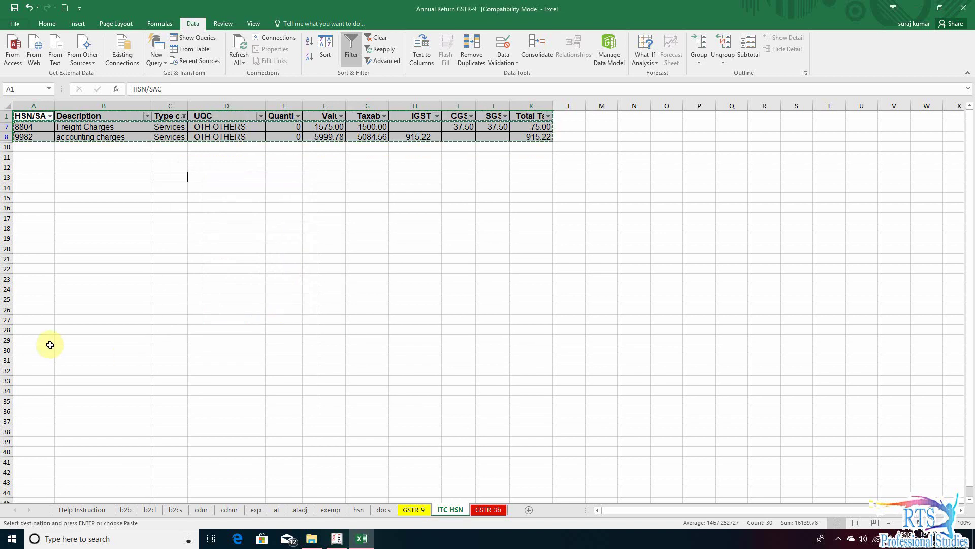
left_click(28, 320)
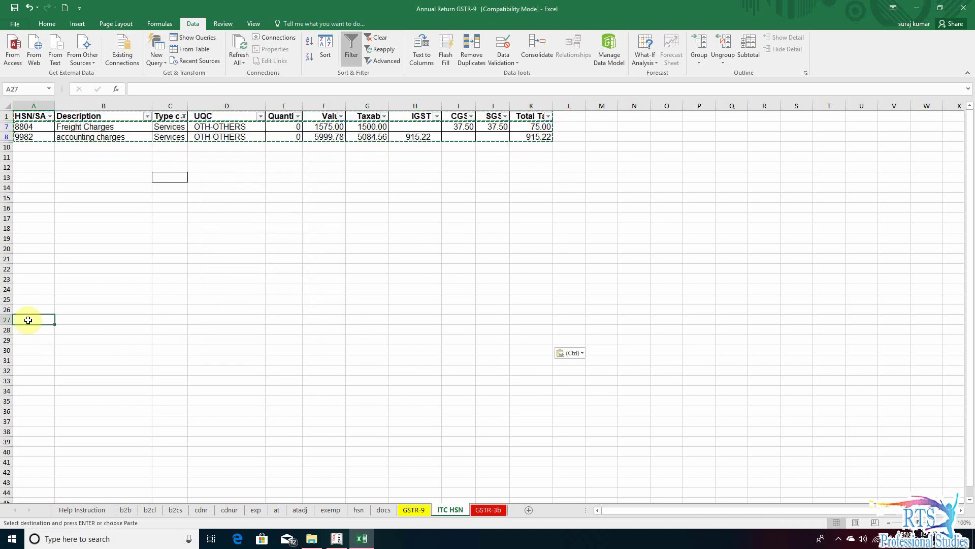
key("ctrl+v")
left_click(207, 393)
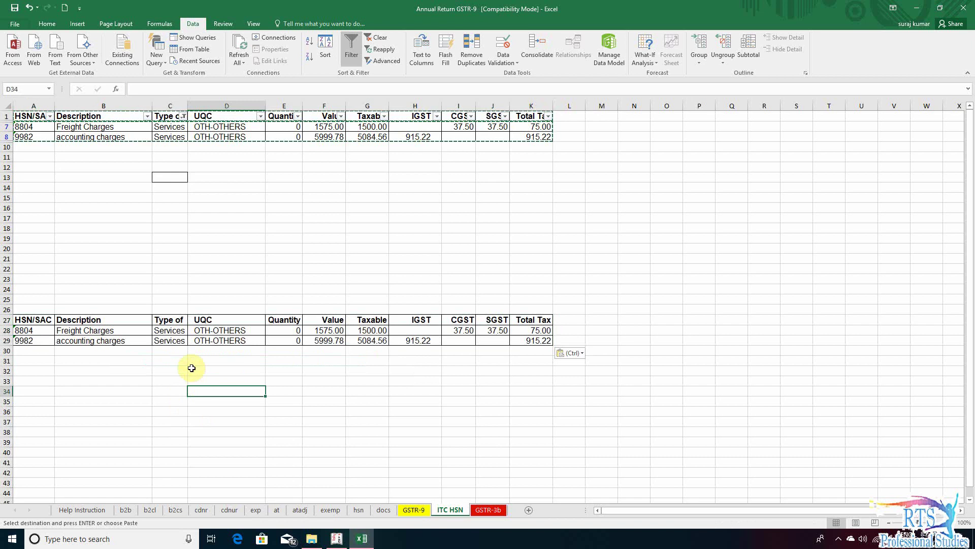
- Change the supply type filter on the ITC HSN table to show only Goods
left_click(257, 197)
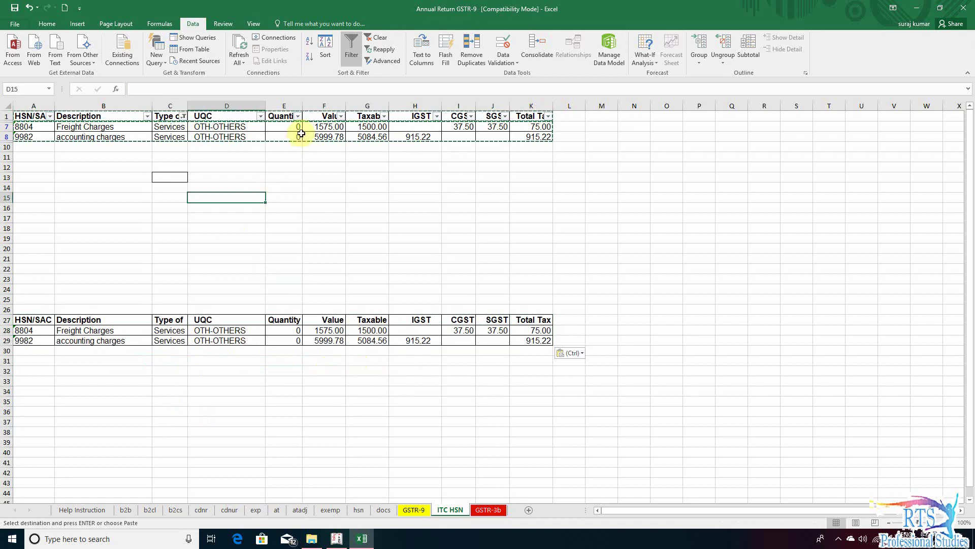
left_click(184, 117)
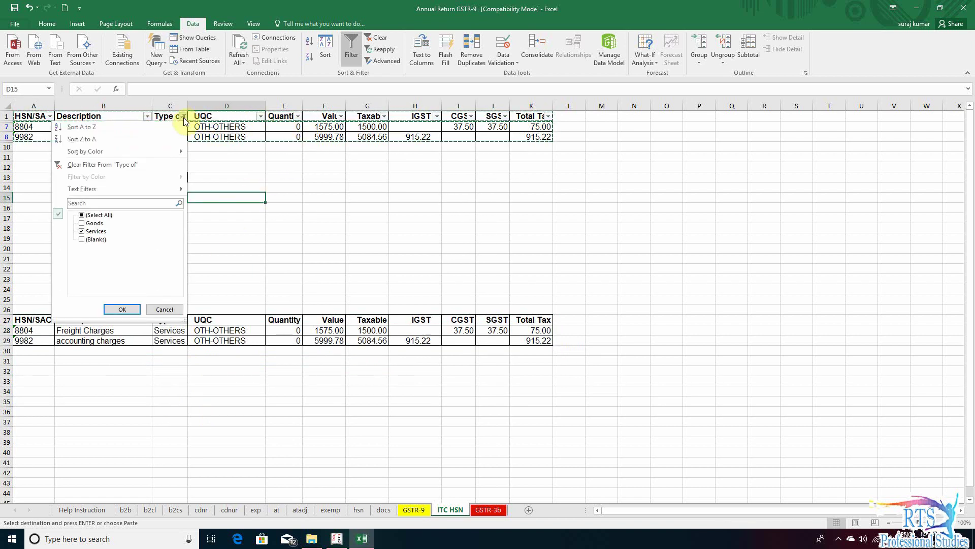
left_click(92, 223)
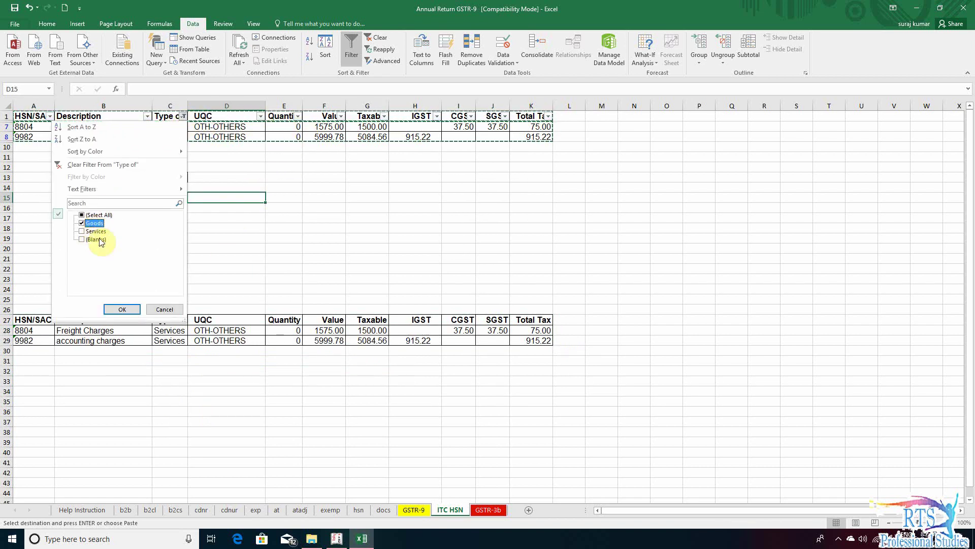
left_click(122, 309)
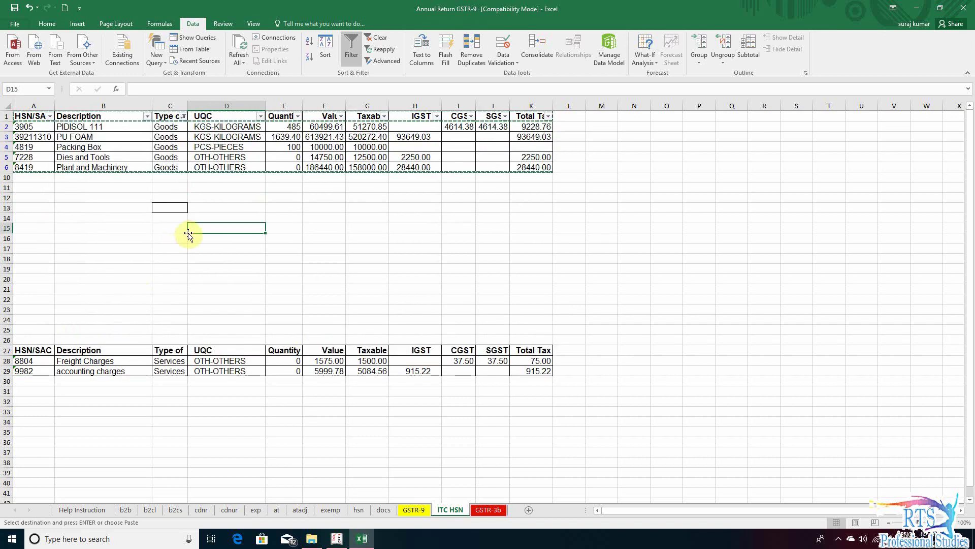
- Change the supply type of the Dies and Tools and Plant and Machinery rows to Capital Goods
left_click(260, 196)
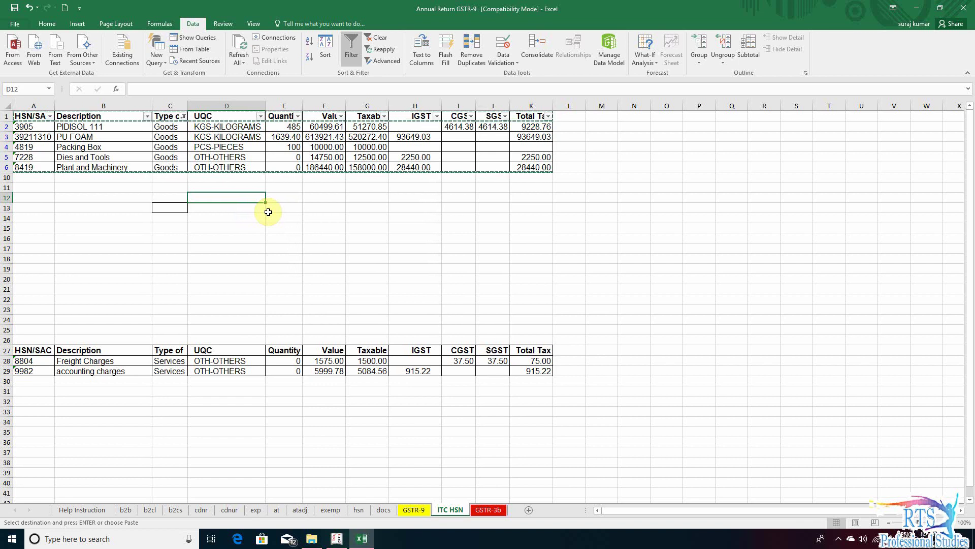
left_click(312, 211)
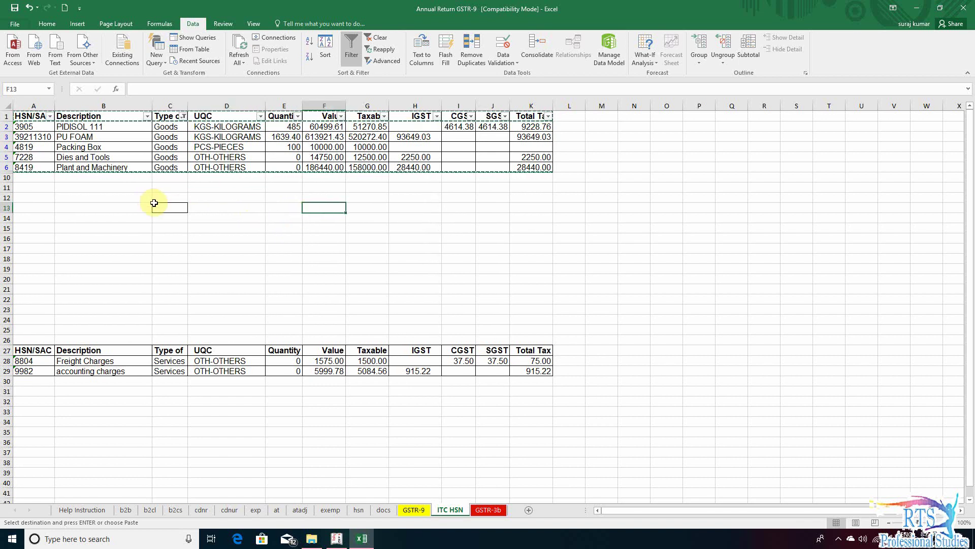
left_click(94, 199)
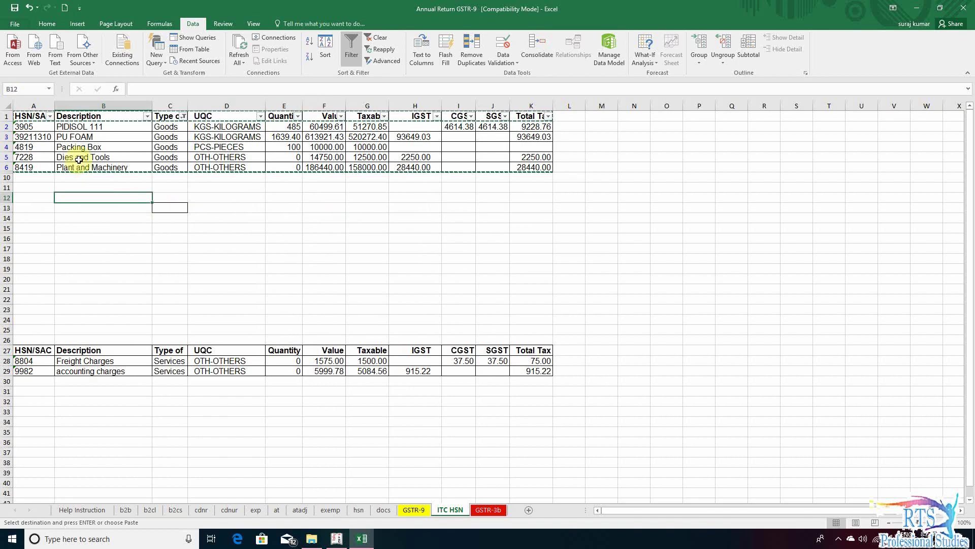
left_click(127, 176)
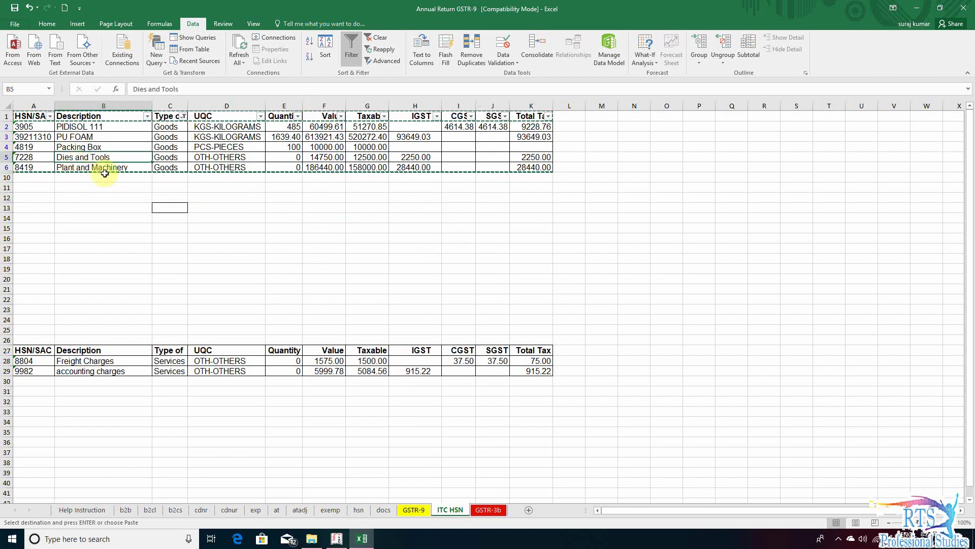
double_click(178, 157)
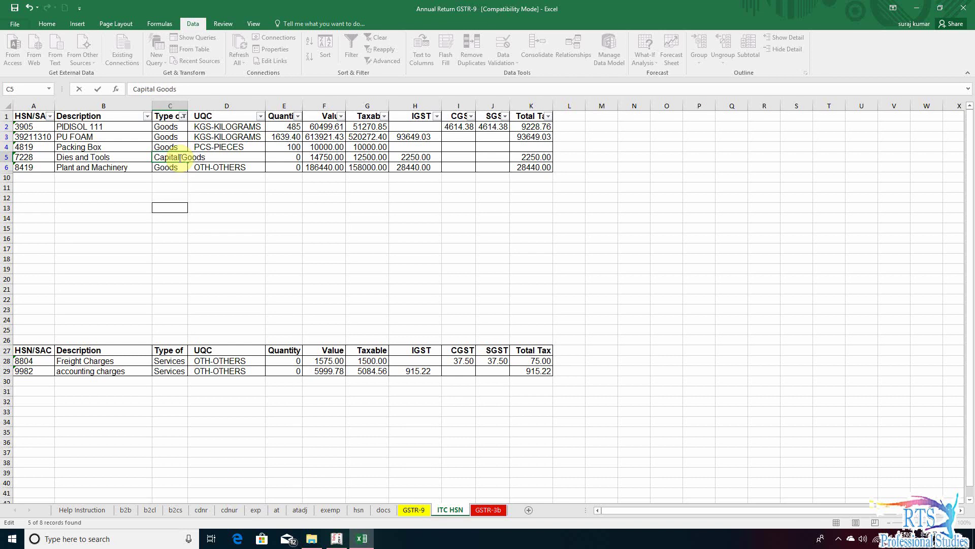
key("Return")
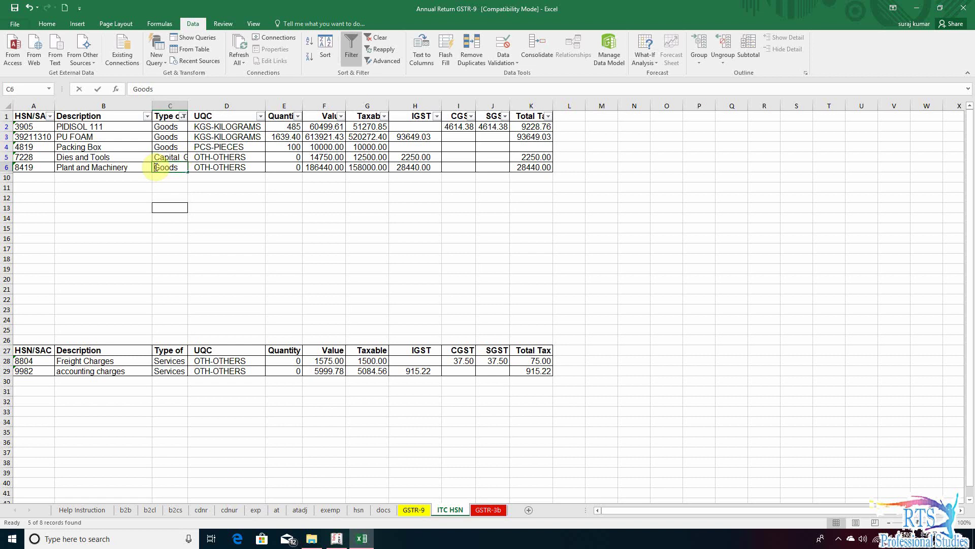
double_click(158, 167)
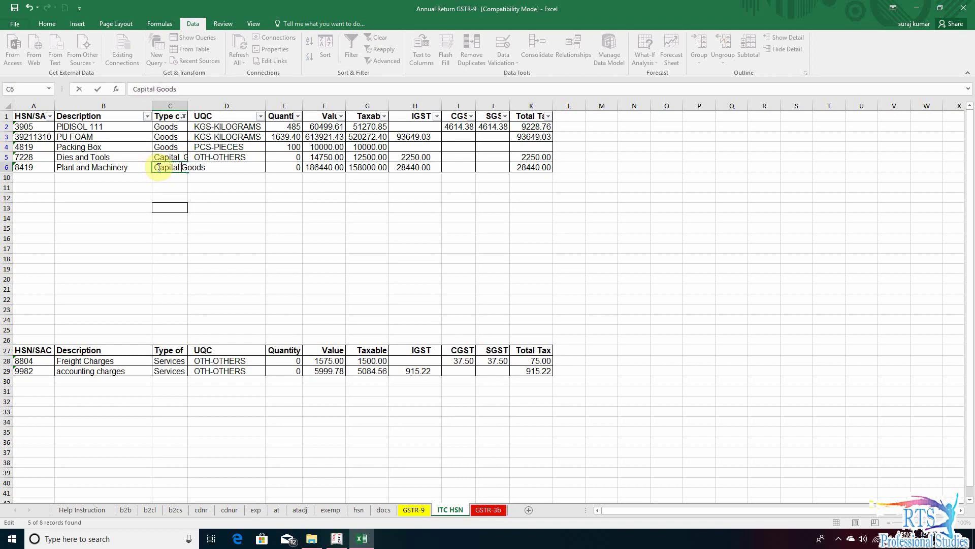
left_click(234, 216)
- Filter the ITC HSN table by supply type to show only Capital Goods
left_click(217, 116)
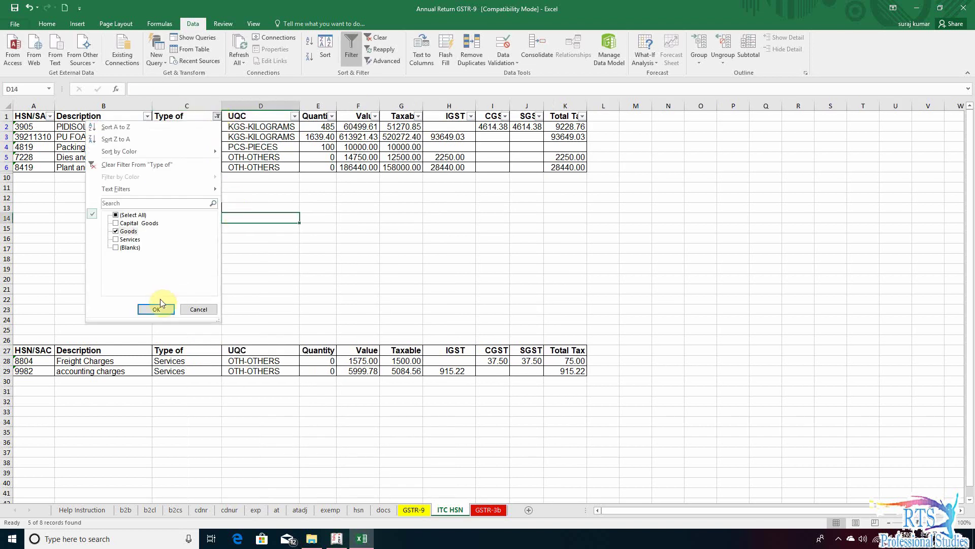
left_click(115, 231)
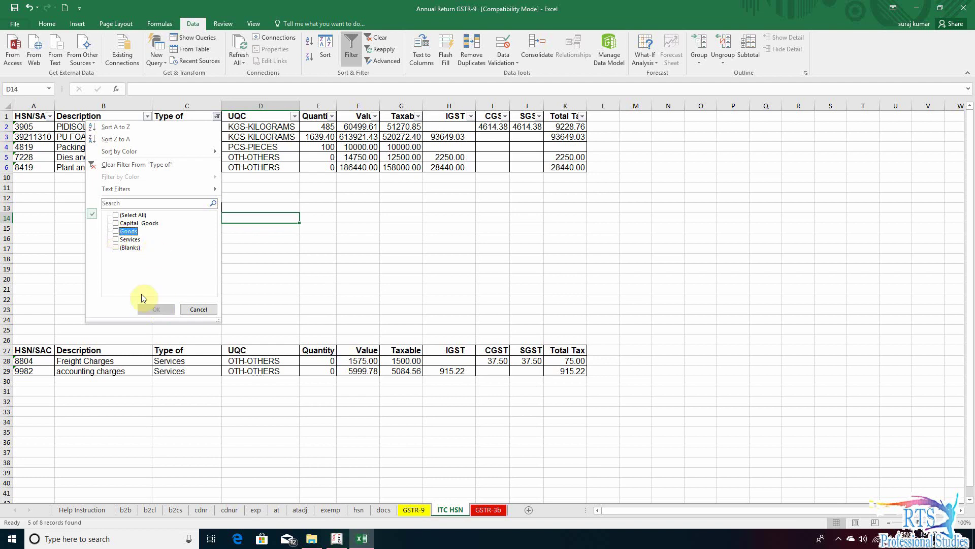
left_click(115, 223)
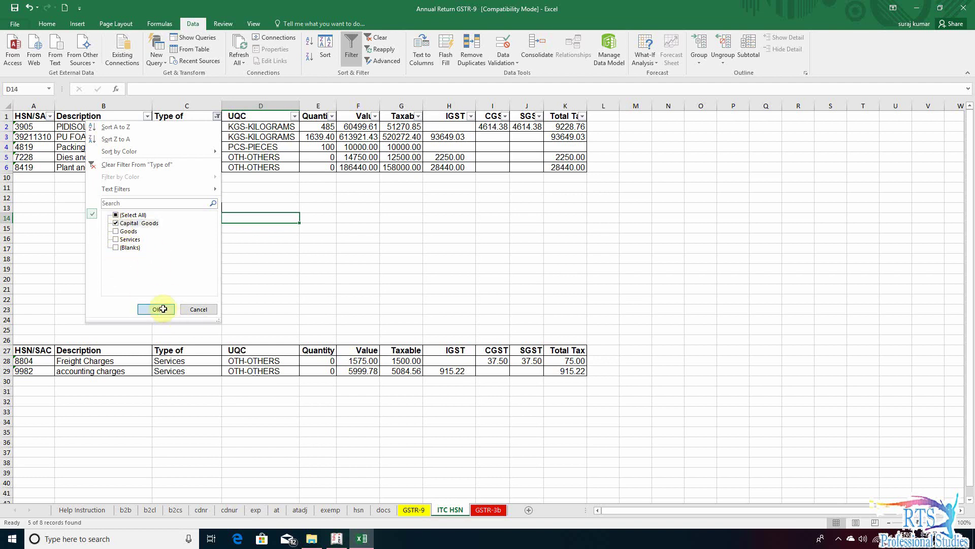
left_click(156, 309)
left_click(274, 219)
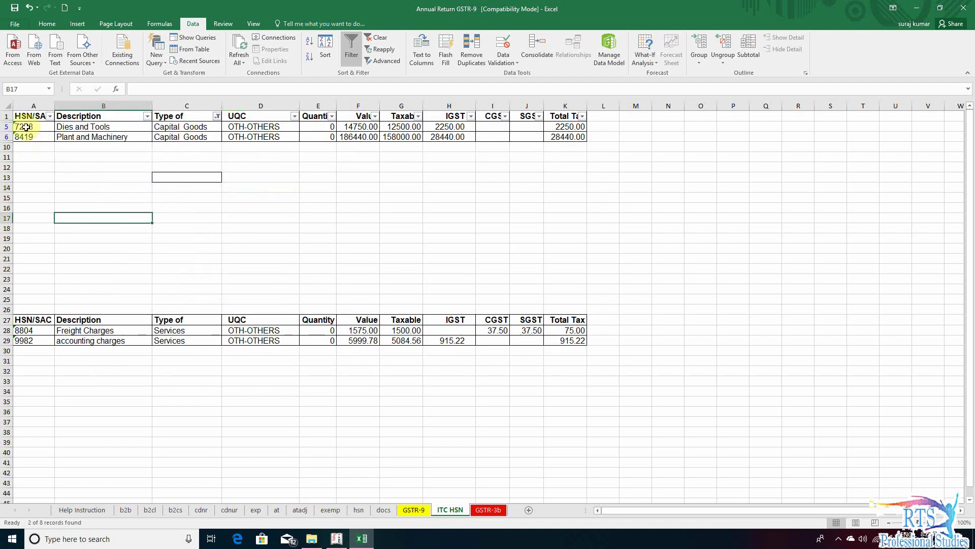
- Copy only the visible cells of the filtered Capital Goods table, including its header, to the area starting at cell A36
left_click_drag(26, 127, 549, 133)
left_click(216, 229)
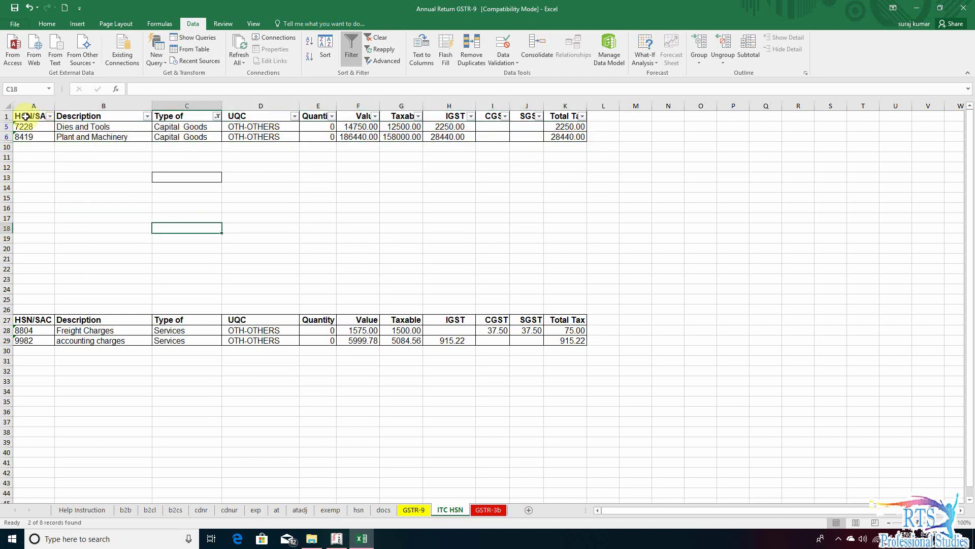
left_click_drag(24, 117, 557, 133)
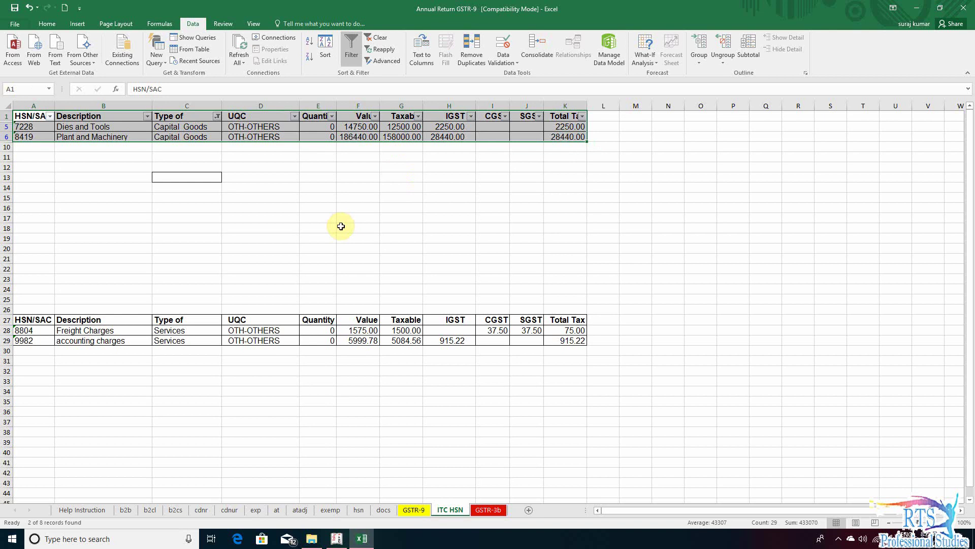
key("F5")
left_click(205, 306)
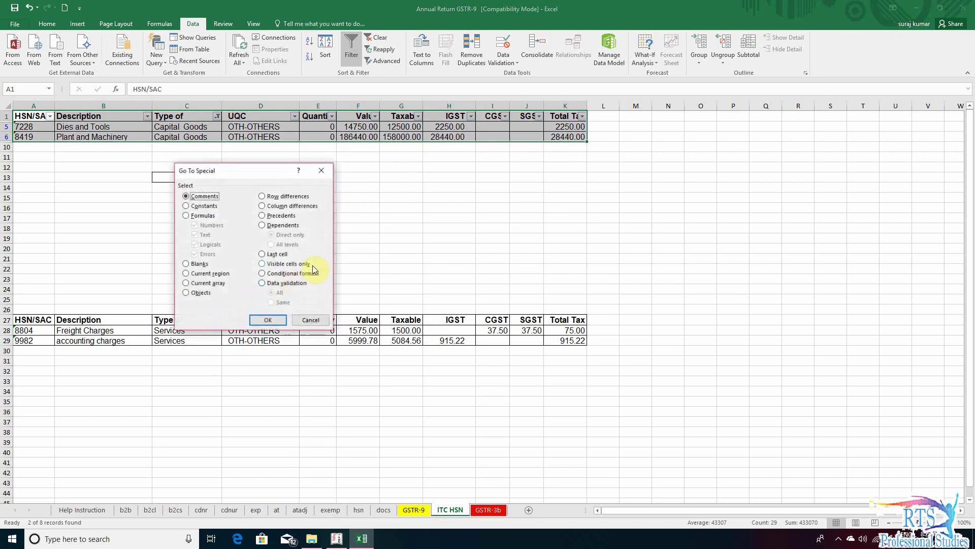
left_click(269, 320)
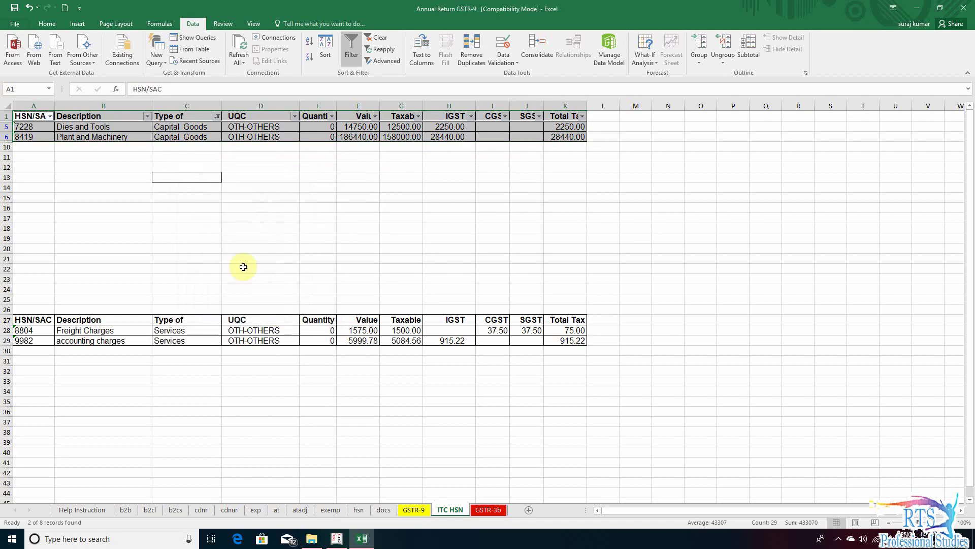
key("ctrl+c")
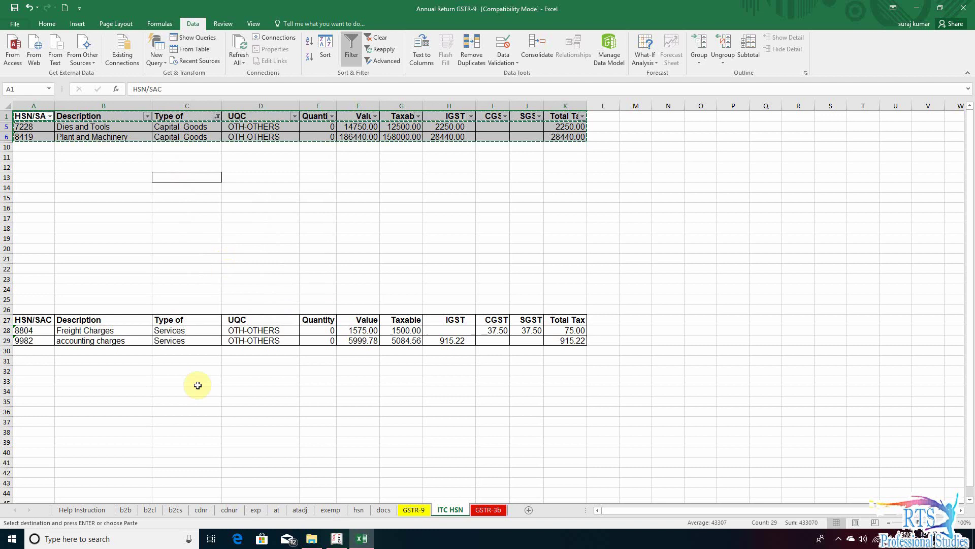
left_click(33, 411)
key("ctrl+v")
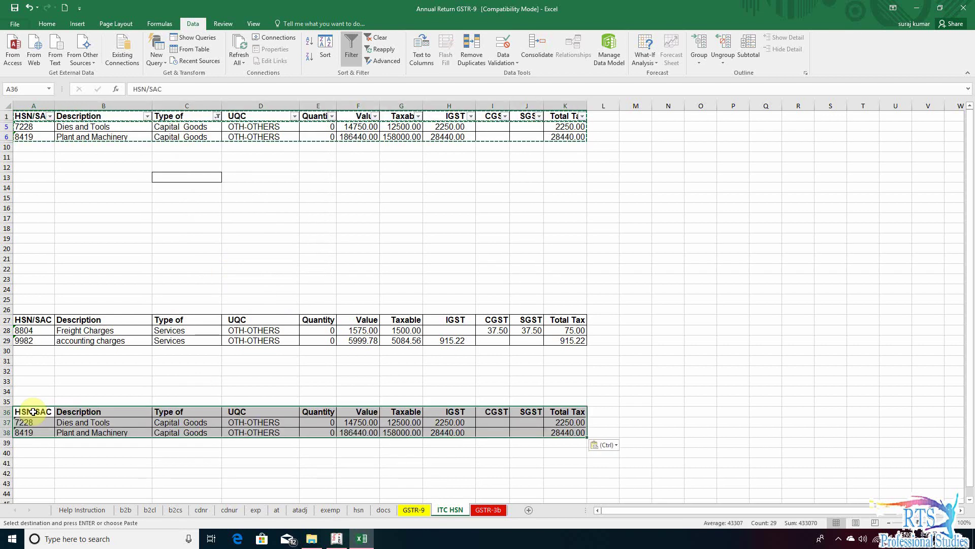
left_click(101, 466)
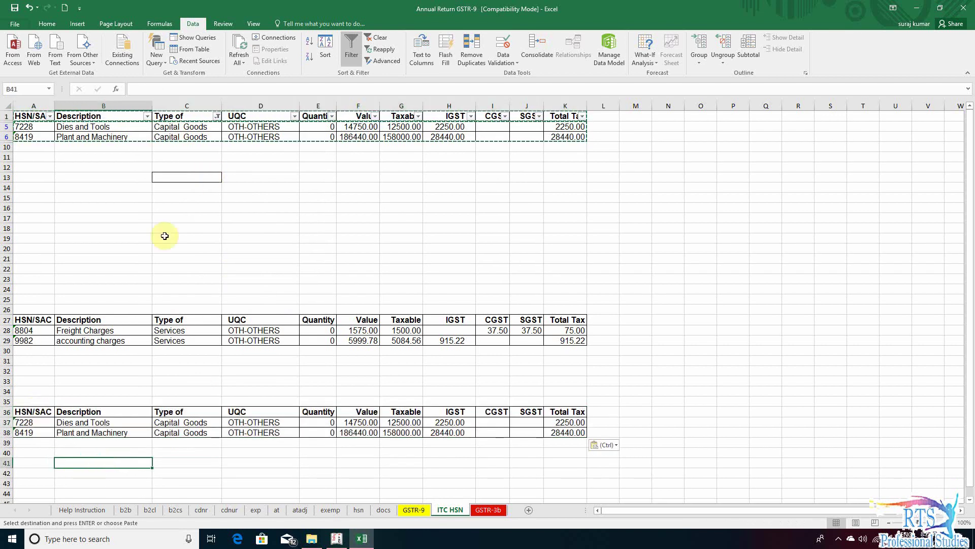
- Switch the supply type filter from Capital Goods back to Goods only
left_click(189, 192)
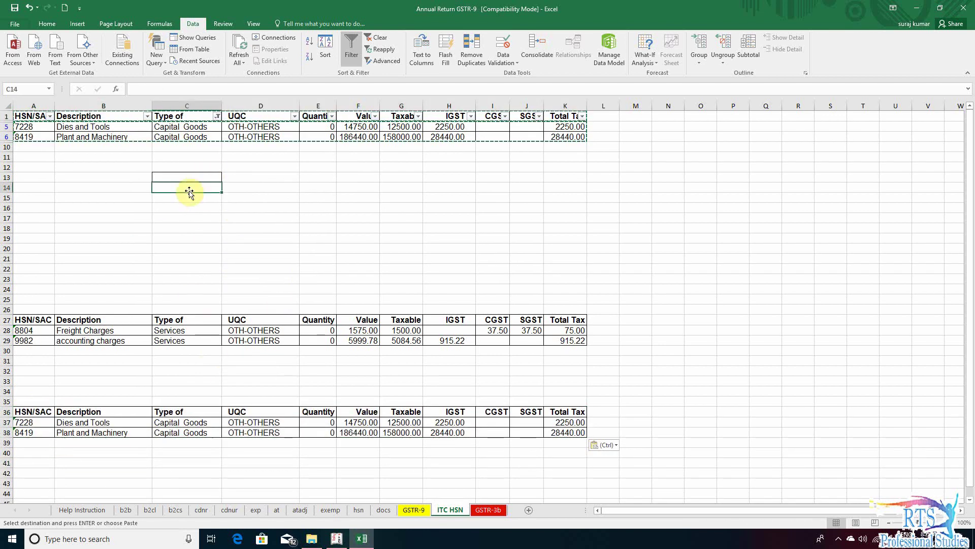
left_click(216, 117)
left_click(136, 223)
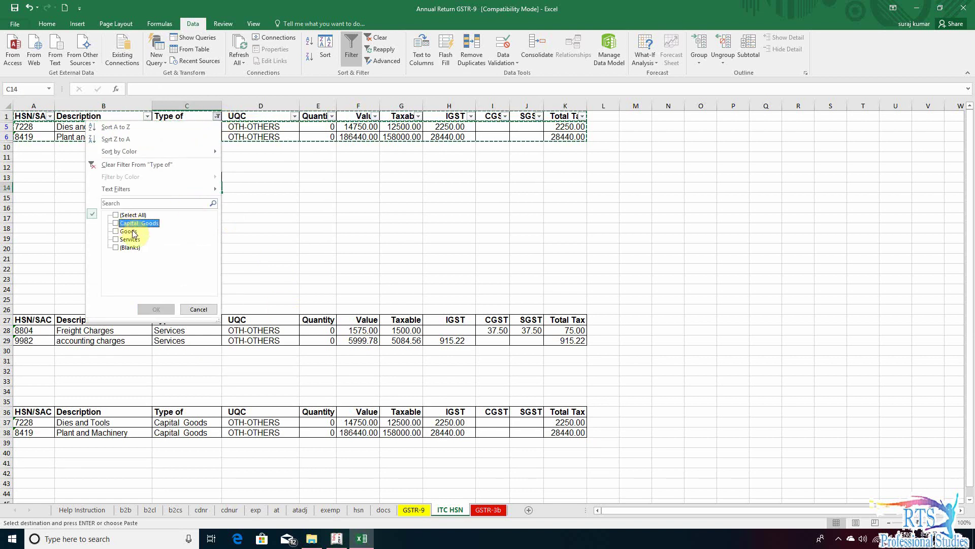
left_click(130, 232)
left_click(156, 309)
- Paste the filtered Goods rows with their header below the Capital Goods table, starting at cell A42
left_click(33, 446)
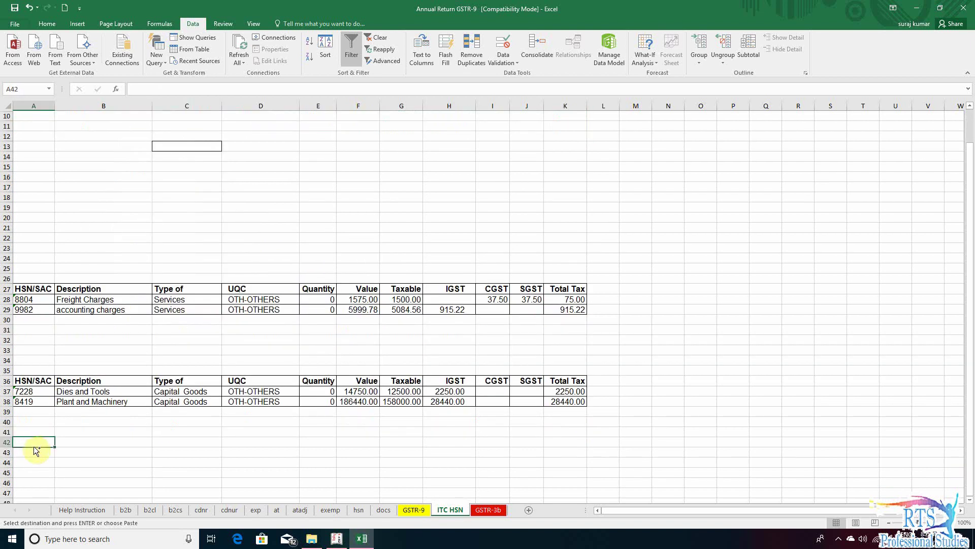
key("ctrl+v")
left_click(268, 219)
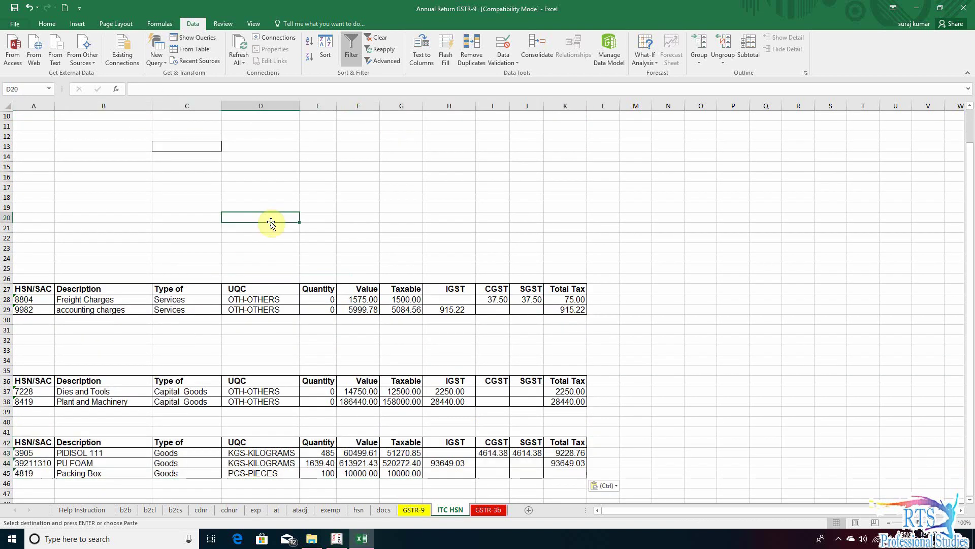
- Remove the filter from the header row of the main ITC HSN table so all supply types are listed again
scroll(269, 220, "up", 2)
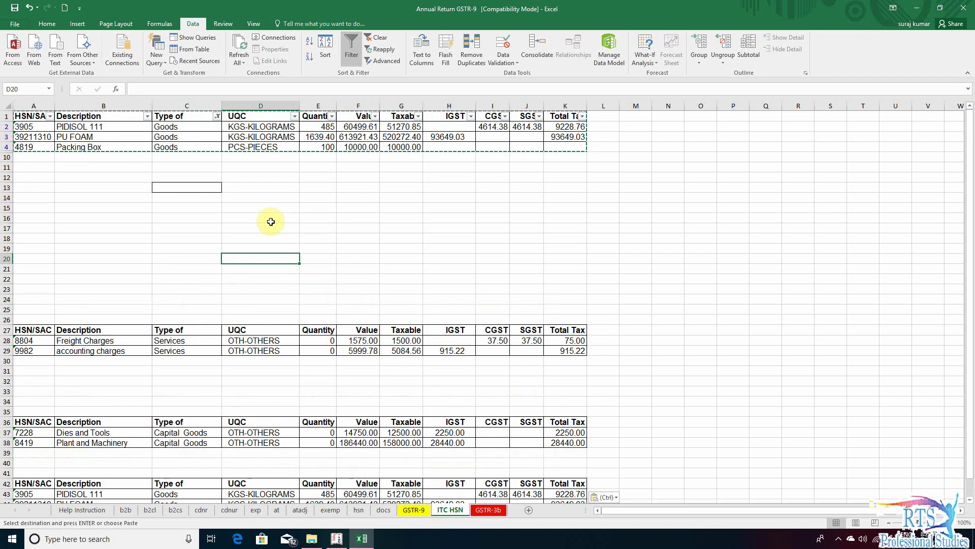
left_click(217, 116)
left_click(292, 198)
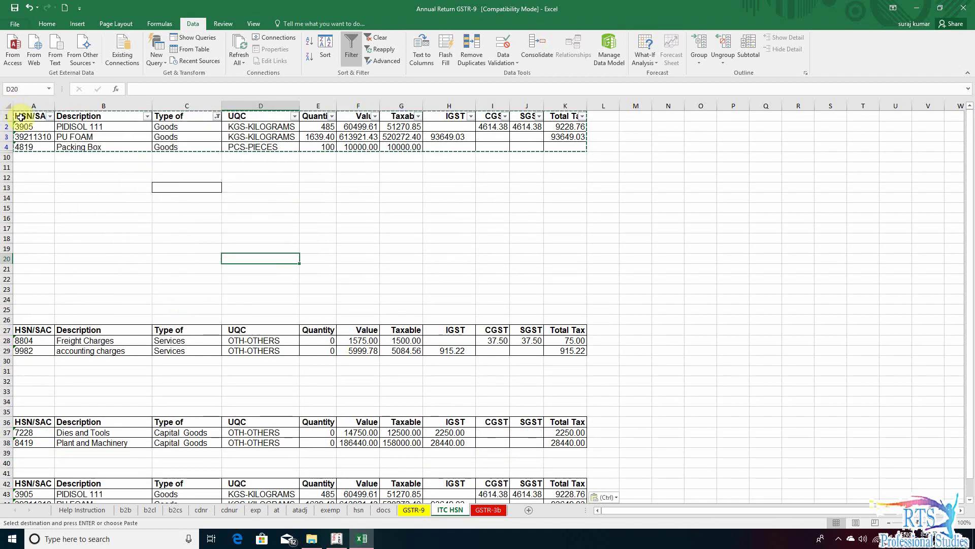
left_click_drag(25, 115, 579, 120)
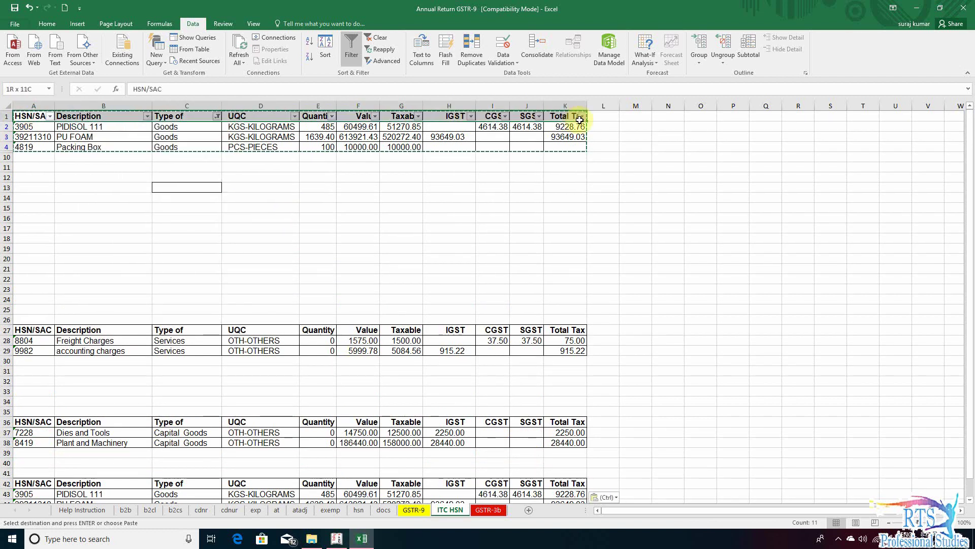
left_click(351, 48)
left_click(257, 259)
scroll(293, 269, "down", 2)
scroll(257, 235, "up", 2)
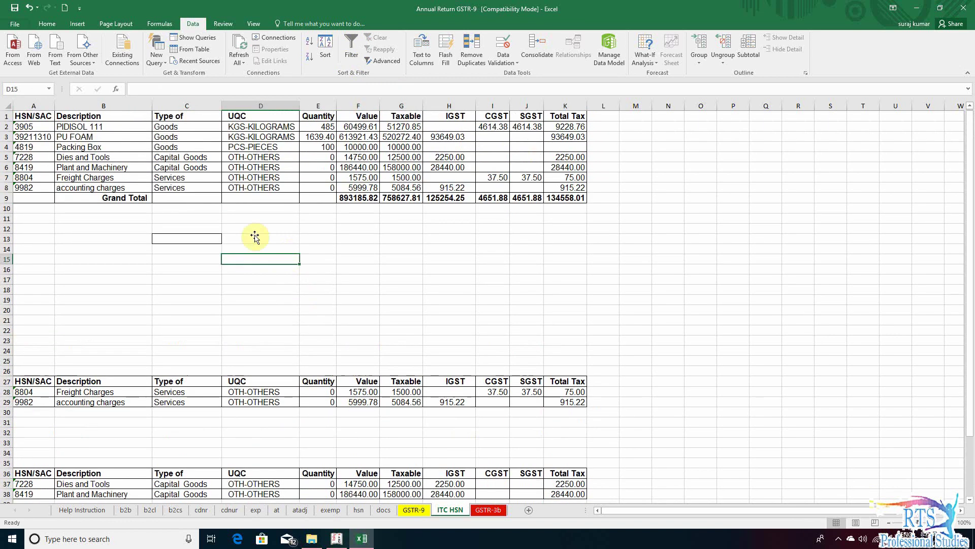
scroll(340, 229, "down", 4)
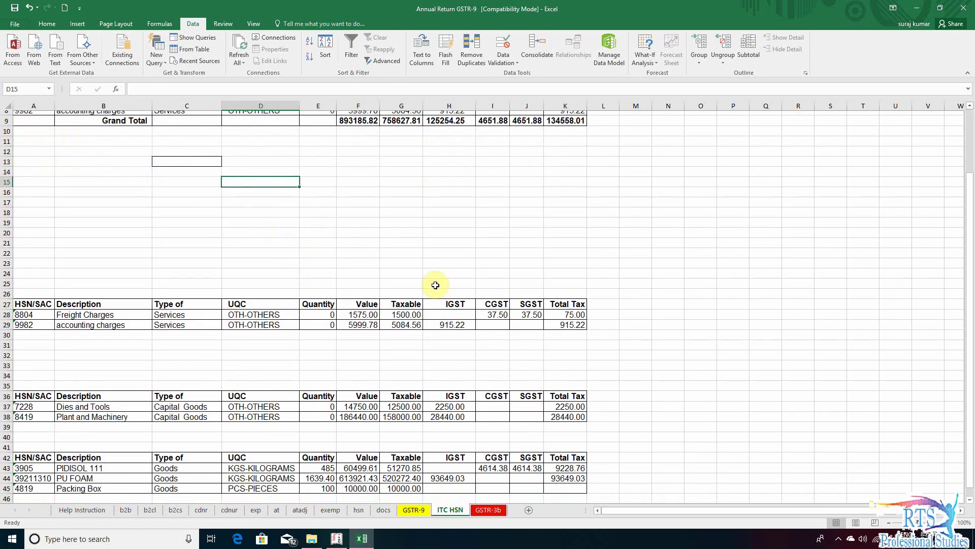
left_click(24, 290)
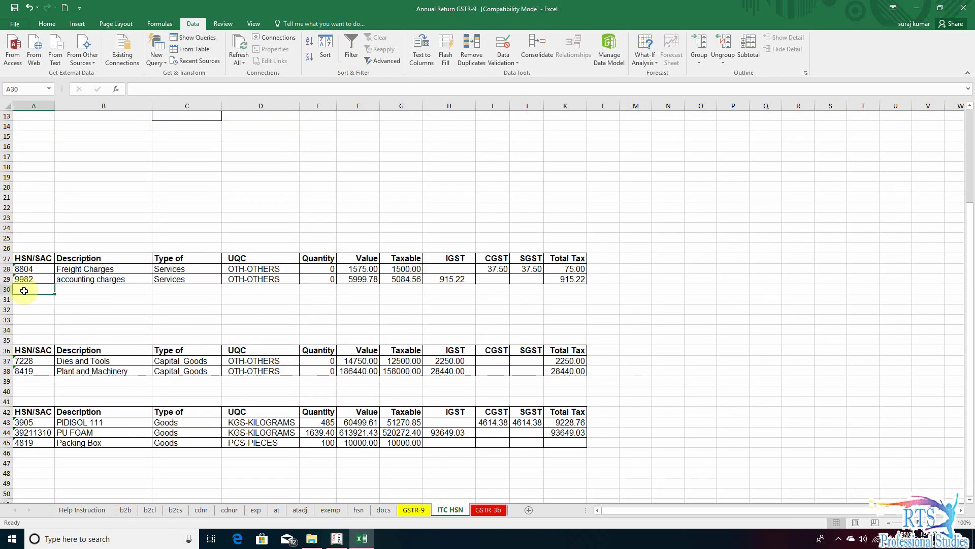
key("Right")
key("Right")
key("Right")
key("Right")
key("Right")
key("Right")
key("Right")
key("Right")
key("Right")
key("Right")
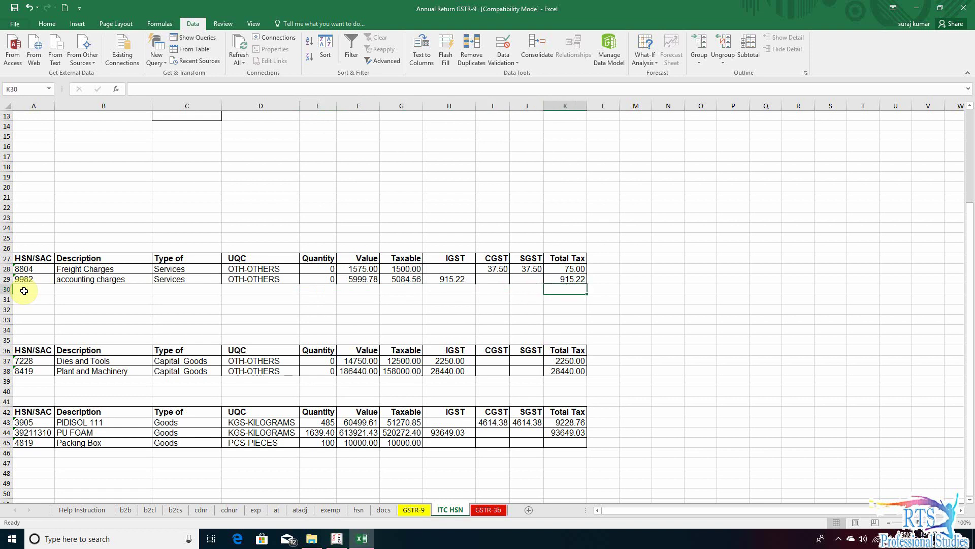
key("Left")
key("Left")
key("Left")
key("Left")
key("Left")
key("Left")
key("Left")
key("Left")
key("Left")
key("Left")
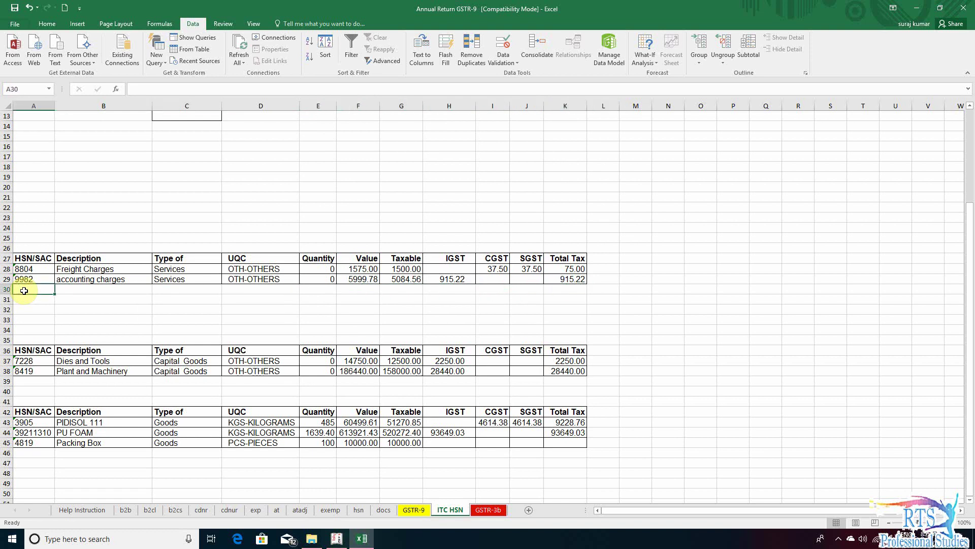
key("Right")
key("Right")
key("Right")
key("Right")
key("Right")
key("Right")
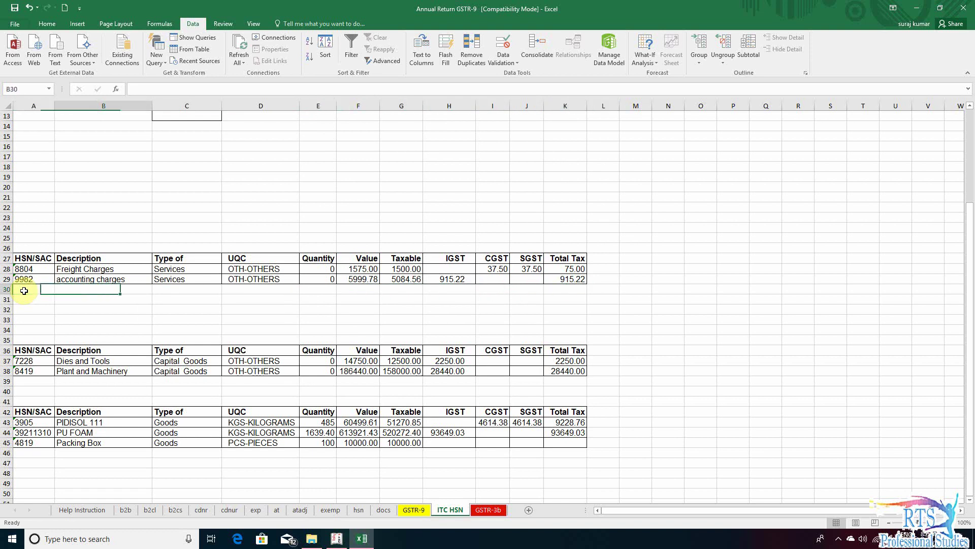
key("Left")
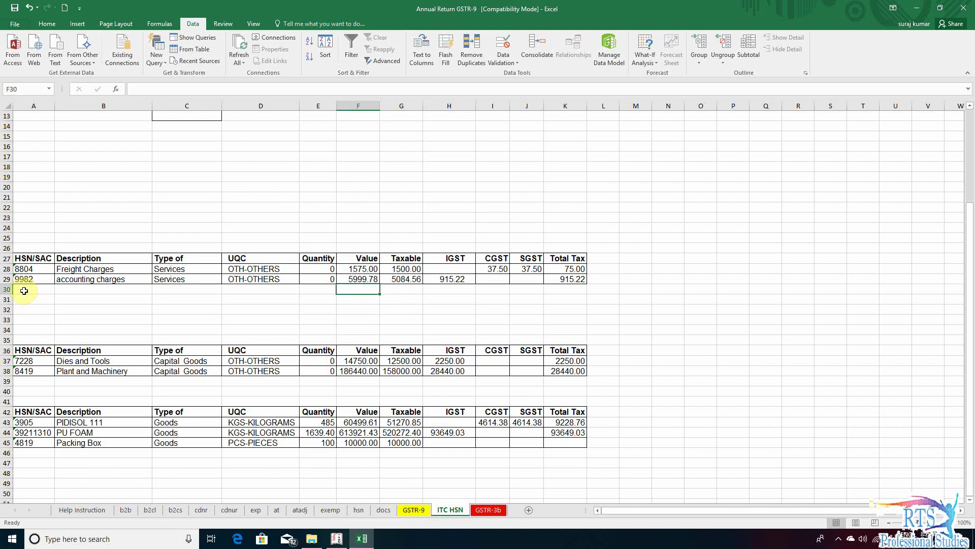
key("Left")
key("Left")
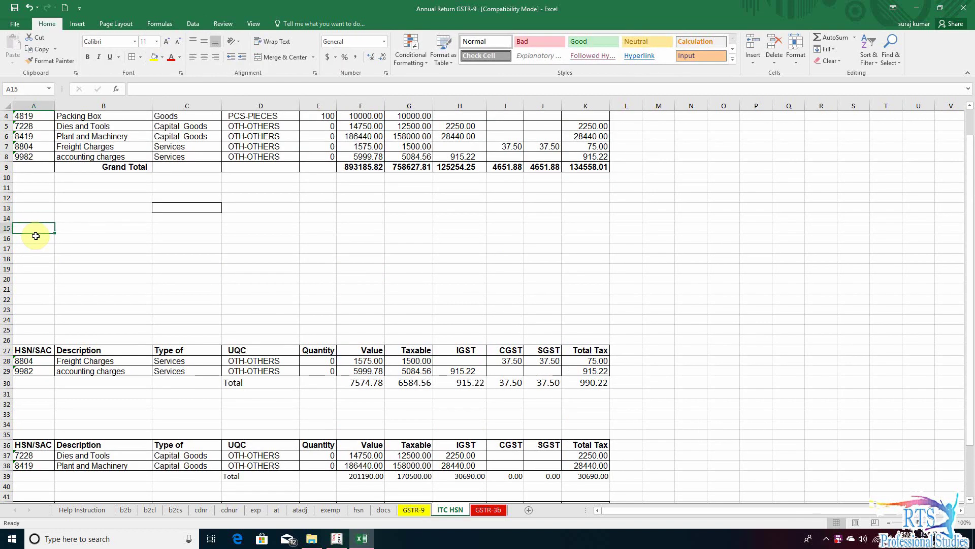
- Delete nine empty rows starting at row 15, between the grand total and the services table
key("shift+space")
key("ctrl+minus")
key("ctrl+minus")
key("ctrl+minus")
key("ctrl+minus")
key("ctrl+minus")
key("ctrl+minus")
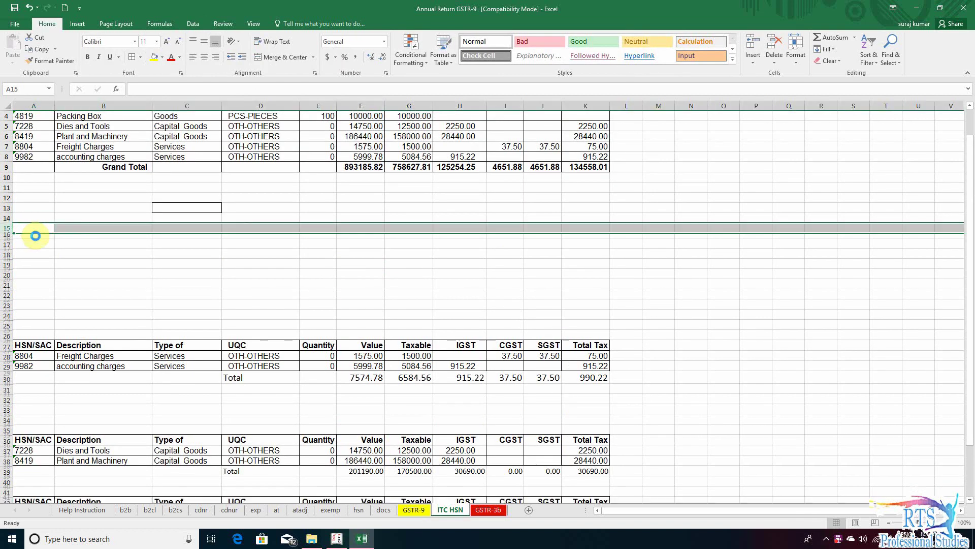
key("ctrl+minus")
key("ctrl+minus")
key("ctrl+minus")
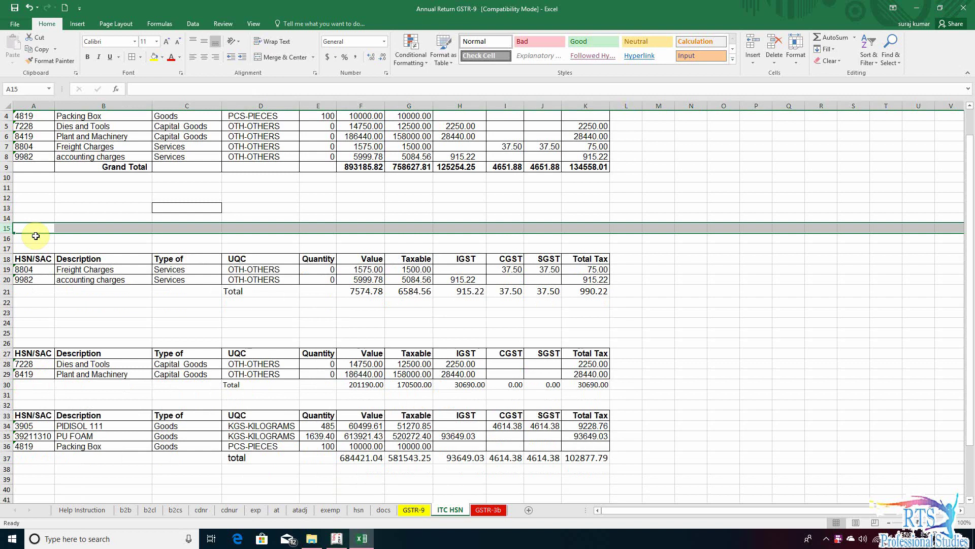
- Delete two more rows starting at row 13, above the services table
key("Up")
key("Up")
key("shift+space")
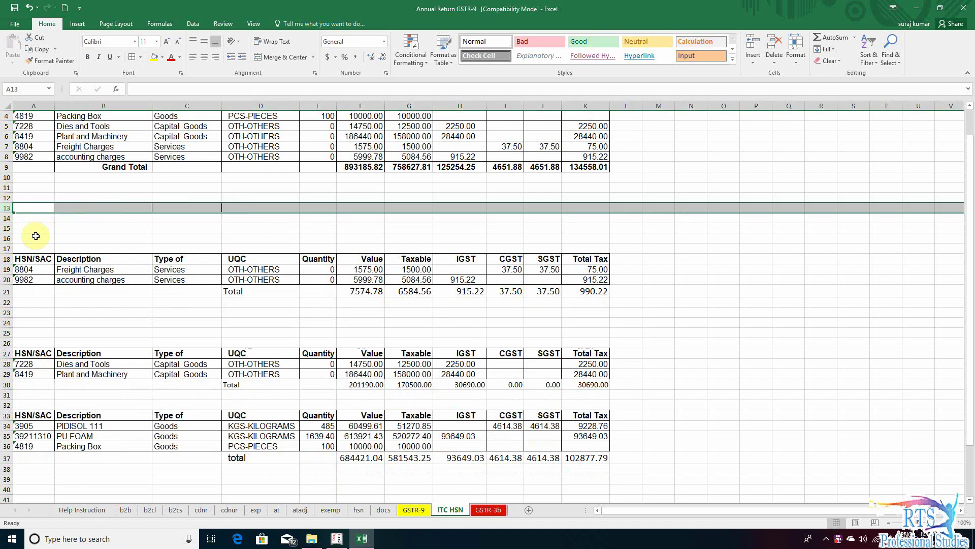
key("ctrl+minus")
key("ctrl+minus")
- Review the totals row below the services table across its value and tax columns
key("Down")
key("Down")
key("Down")
key("Down")
key("Down")
key("Down")
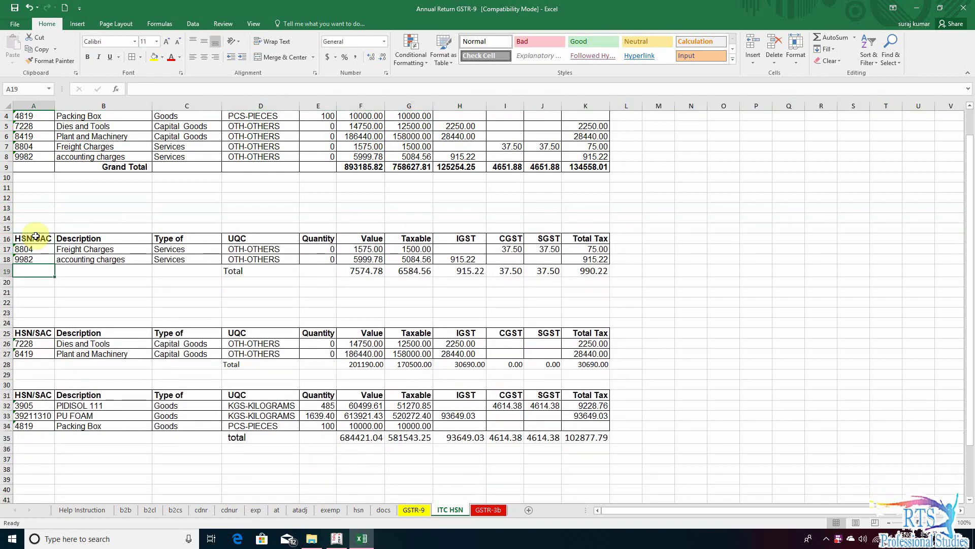
key("Right")
key("Right")
key("Right")
key("Right")
key("Right")
key("Right")
key("Right")
key("Right")
key("Right")
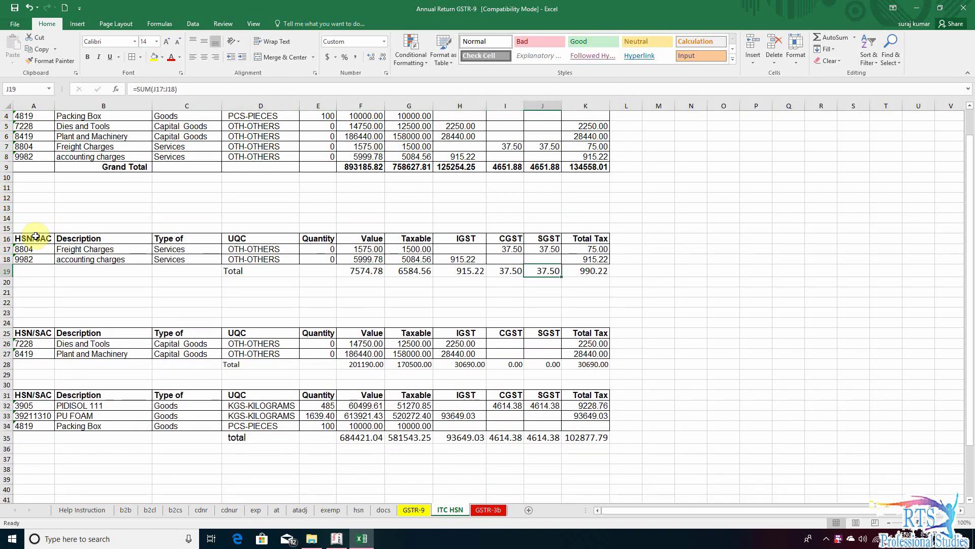
left_click(350, 468)
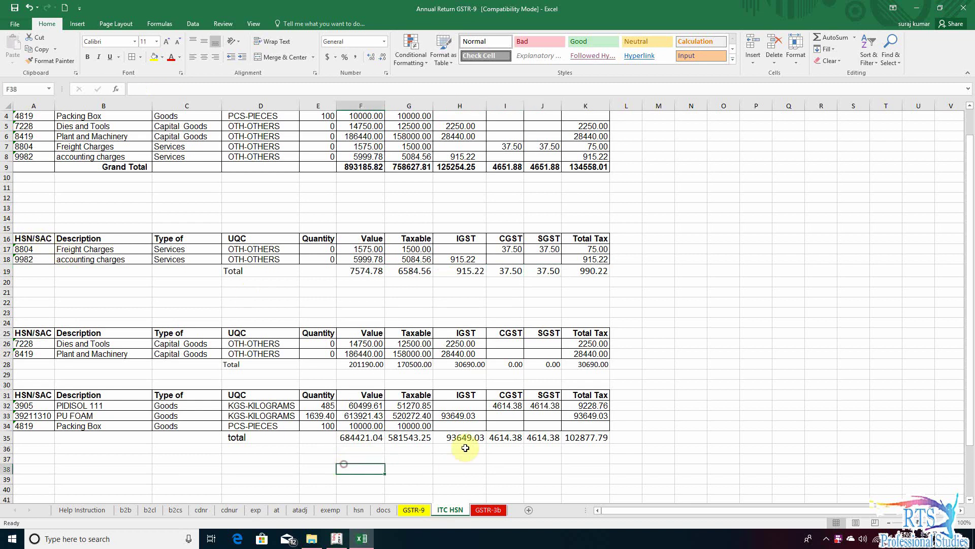
- On the GSTR-9 sheet, link the Central Tax cell for Inputs in 6B to the goods table's CGST total, 'ITC HSN'!I35
left_click(411, 509)
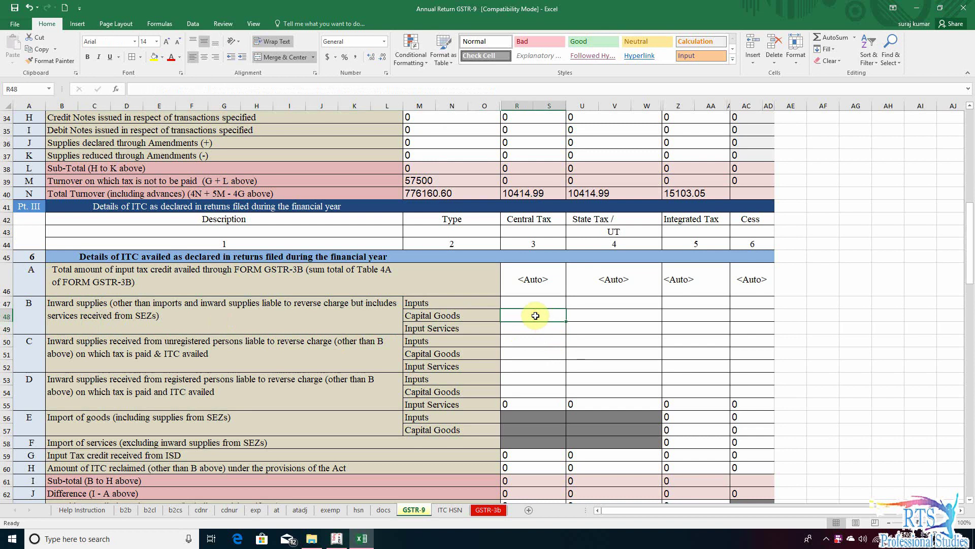
left_click(307, 318)
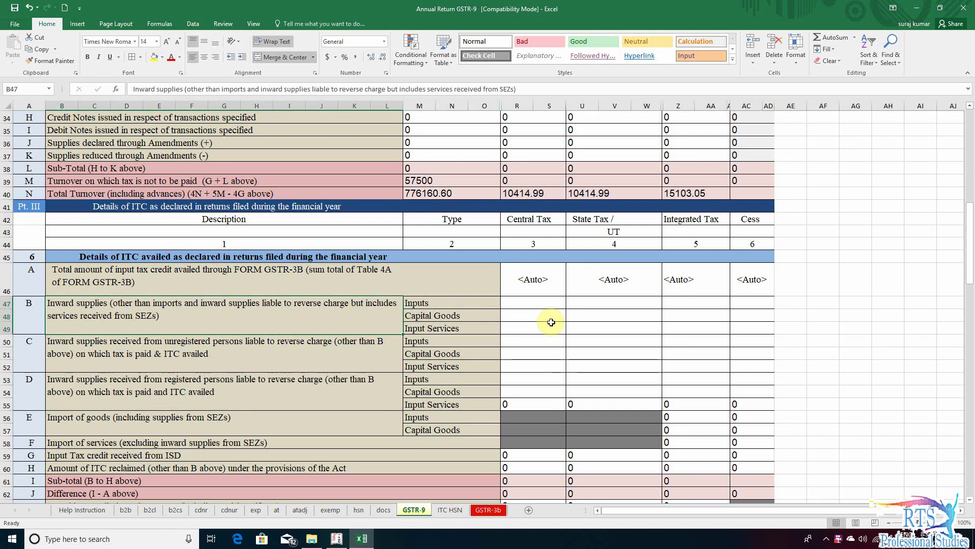
left_click(522, 301)
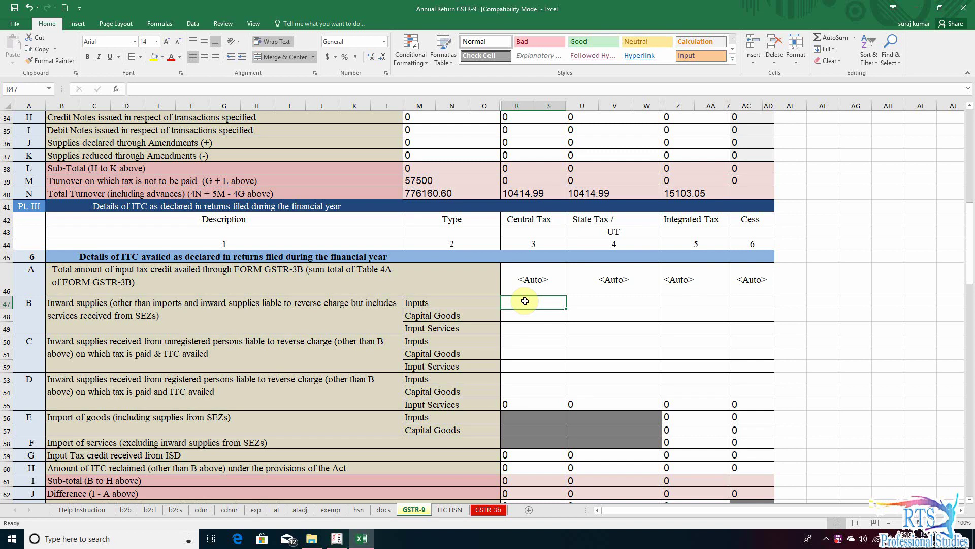
type("+")
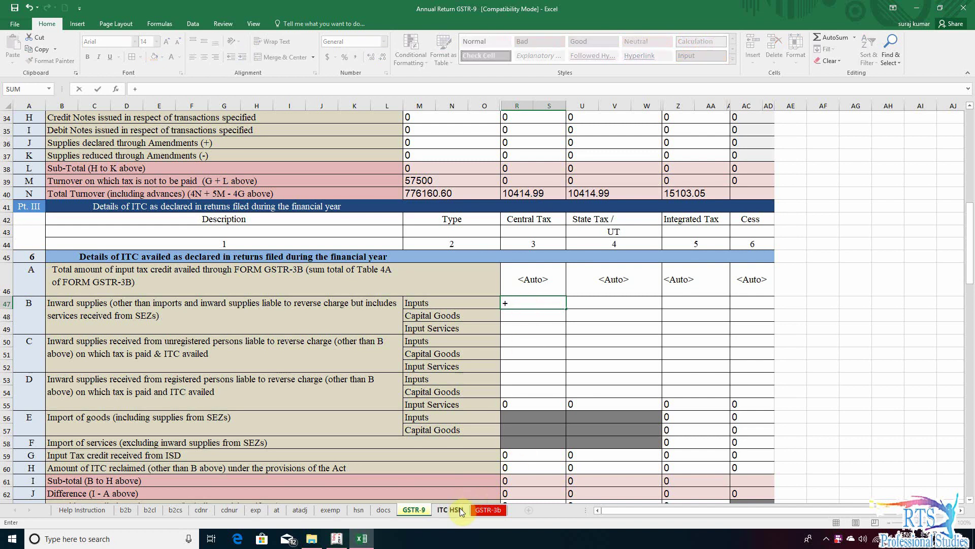
left_click(457, 510)
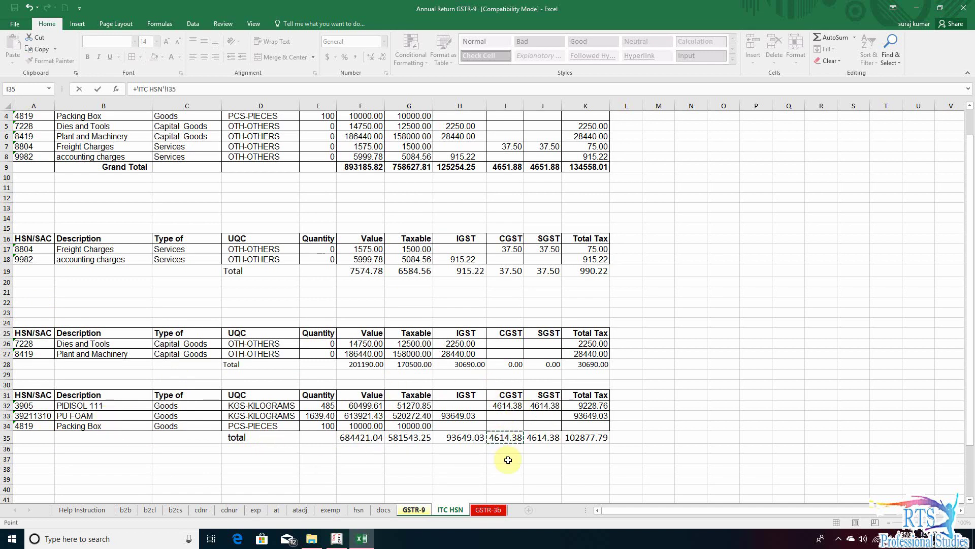
key("Return")
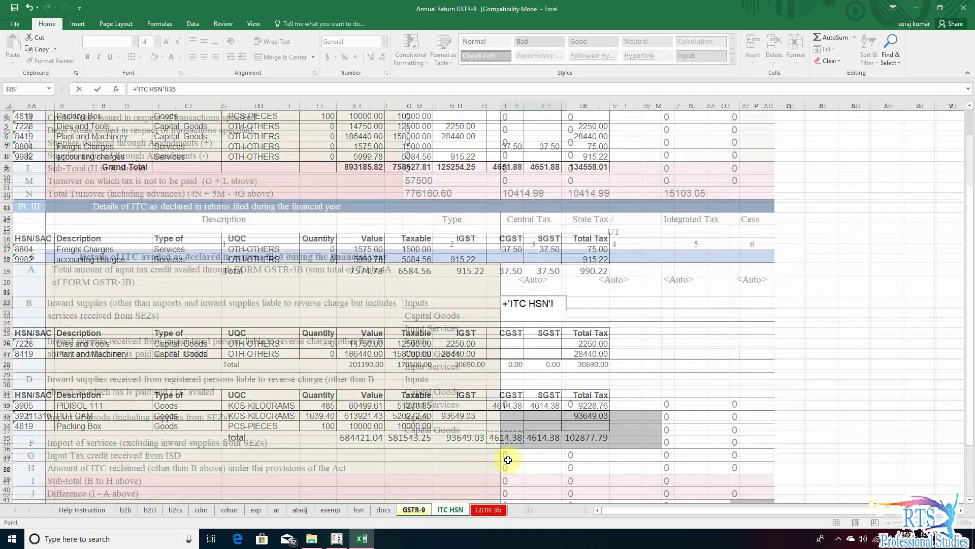
- On the ITC HSN sheet, add the label "ITC GOODS" in D30 above the goods table
left_click(450, 509)
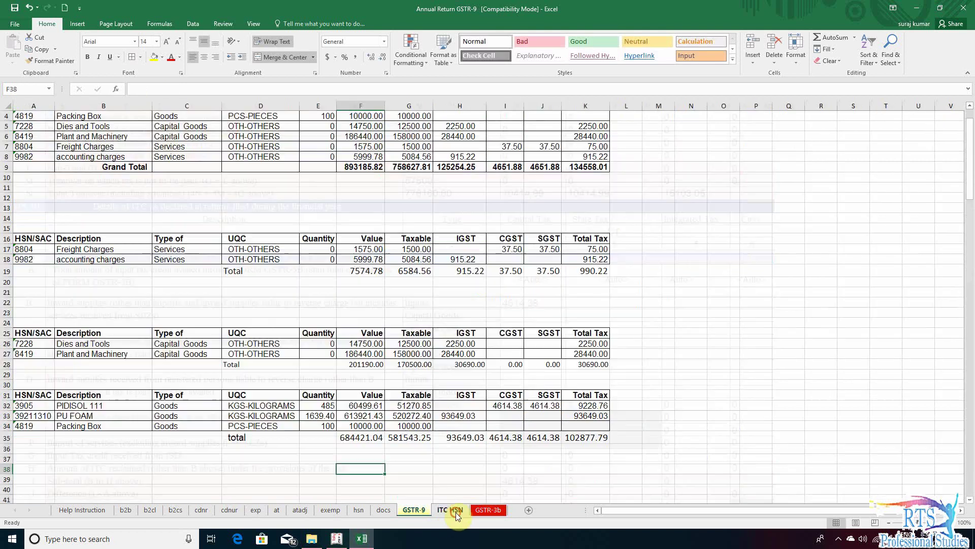
left_click(259, 383)
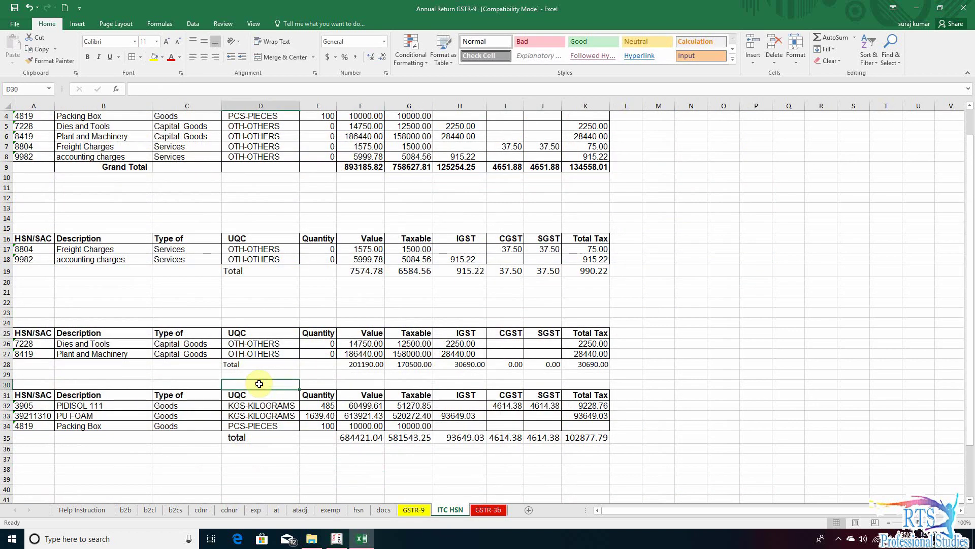
type("ITC")
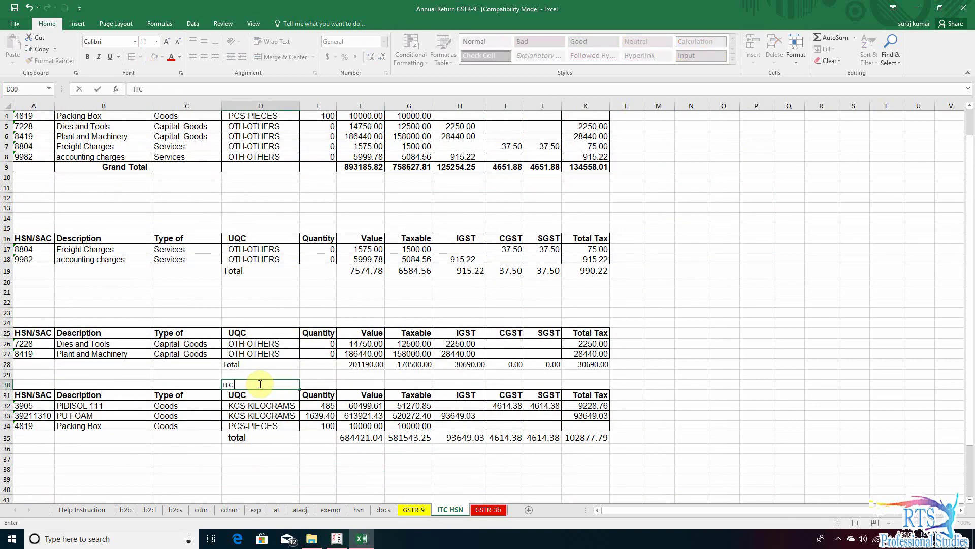
type(" GOODS")
key("Return")
- Label the capital goods table "ITC Capital goods" in D24 and the services table "ITC services" in D15
key("Up")
key("Up")
key("Up")
key("Up")
key("Up")
key("Up")
key("Up")
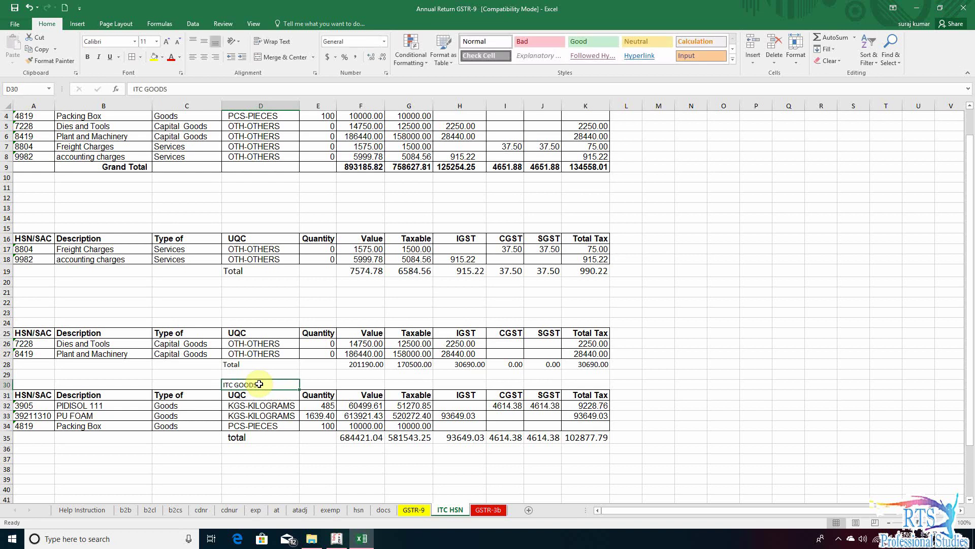
type("I")
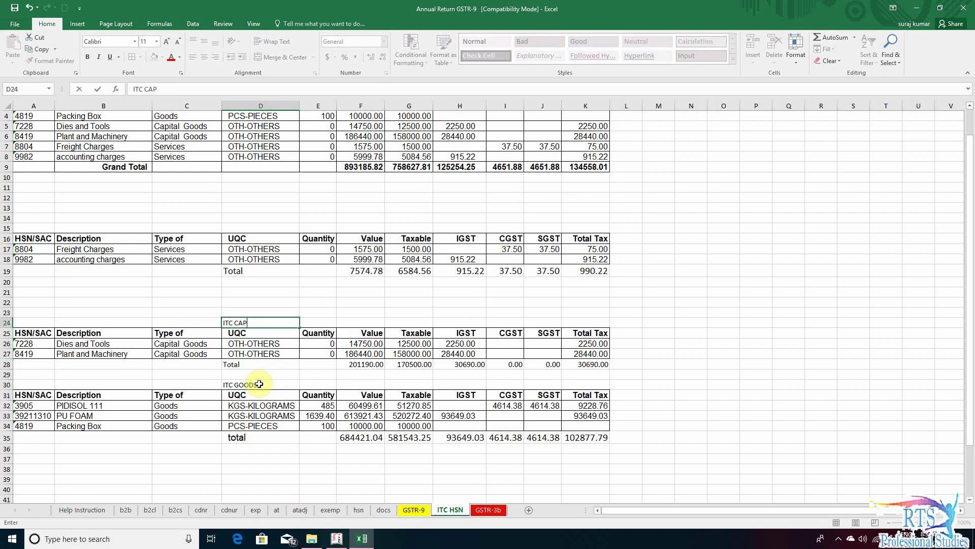
type("TC CAP")
key("Down")
key("Down")
key("Down")
key("Down")
key("Down")
key("Down")
key("Down")
key("Down")
key("Down")
key("Down")
key("Down")
key("Down")
key("Down")
key("Down")
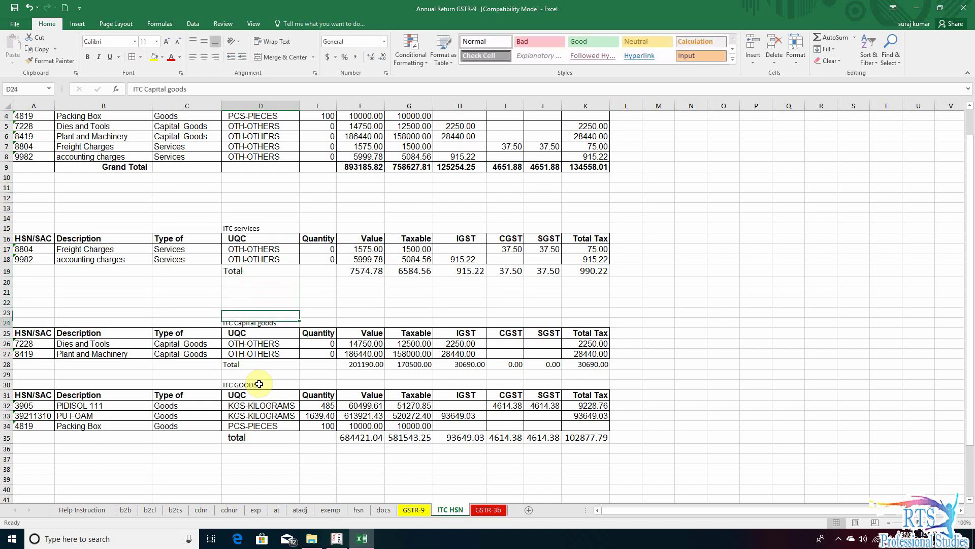
key("Down")
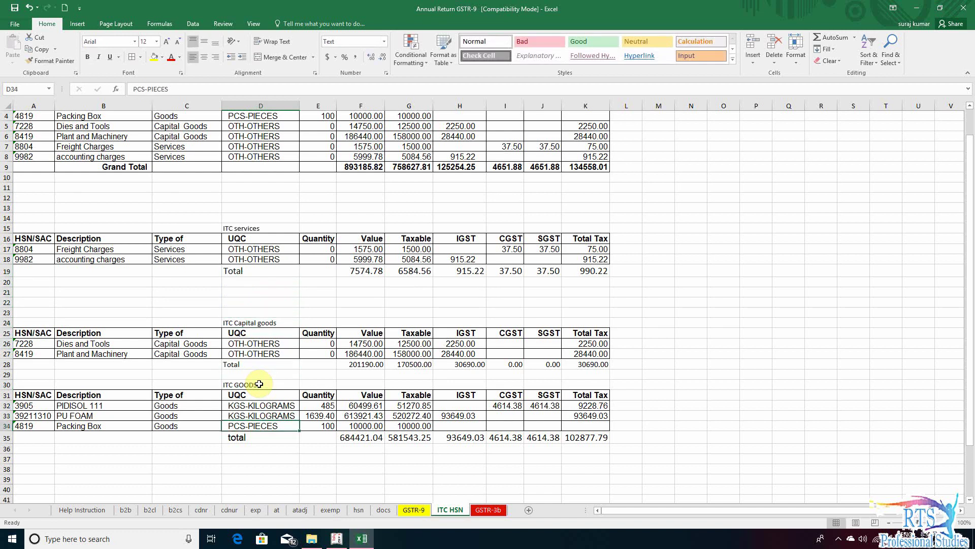
- On the GSTR-9 sheet, link the State Tax cell for Inputs in 6B to the goods table's SGST total, 'ITC HSN'!J35
left_click(422, 510)
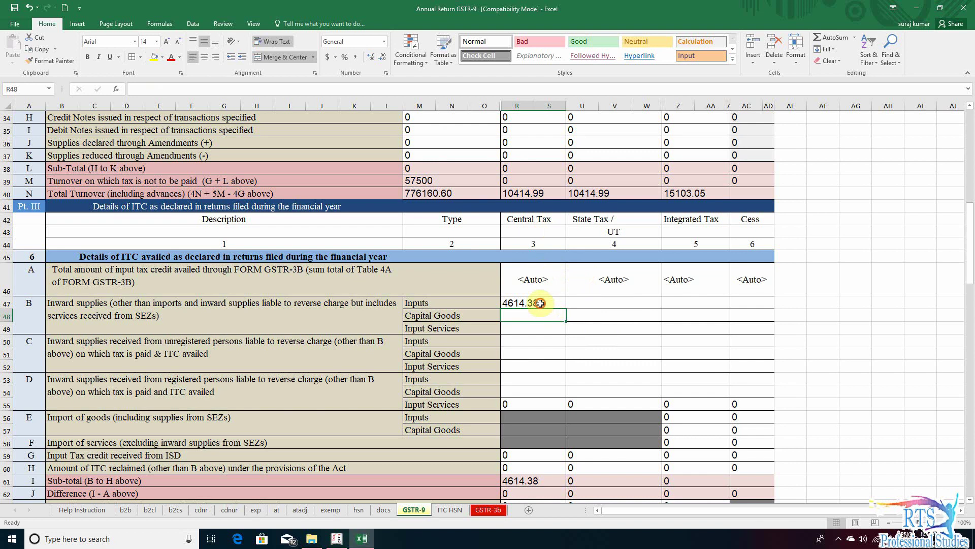
left_click(612, 303)
type("+")
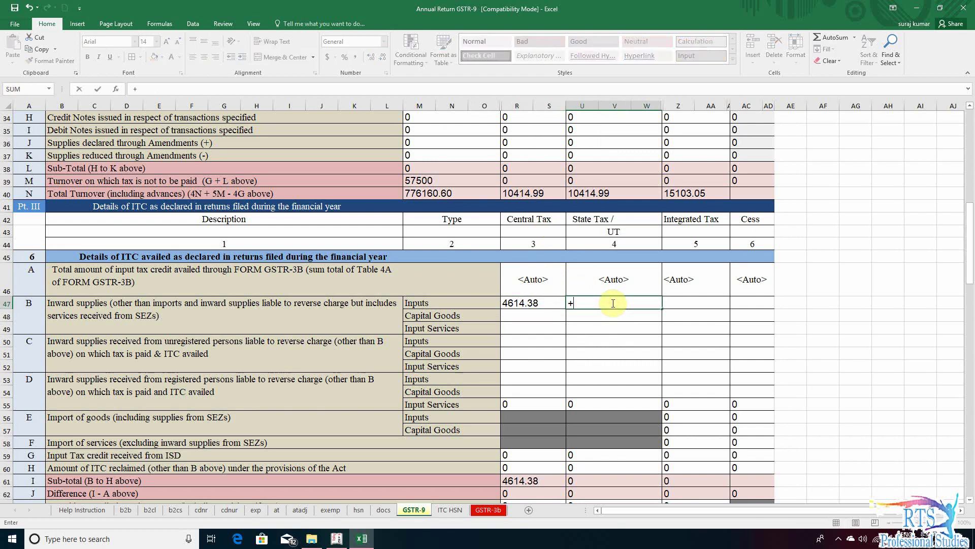
left_click(450, 511)
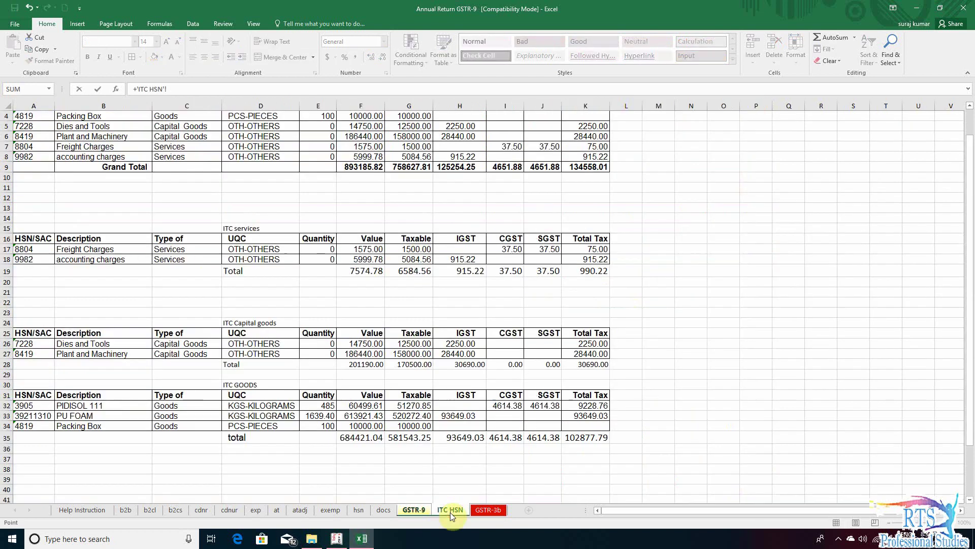
left_click(544, 440)
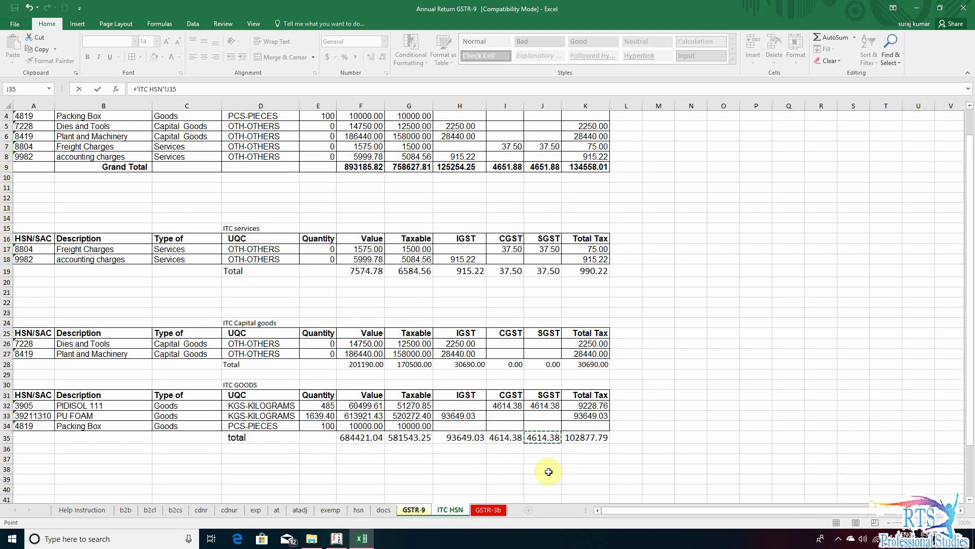
key("Return")
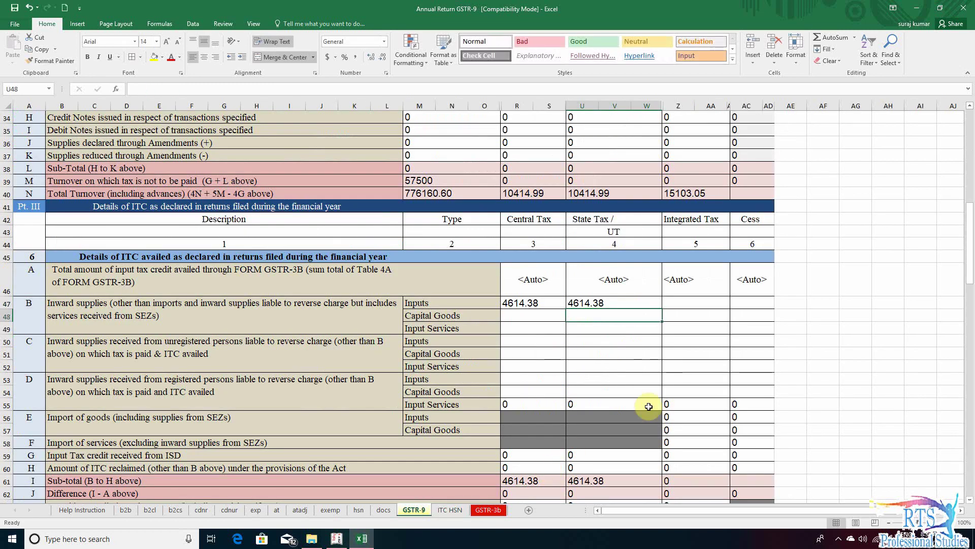
- On the GSTR-9 sheet, link the Integrated Tax cell for Inputs in 6B to the goods table's IGST total, 'ITC HSN'!H35
left_click(694, 303)
type("+")
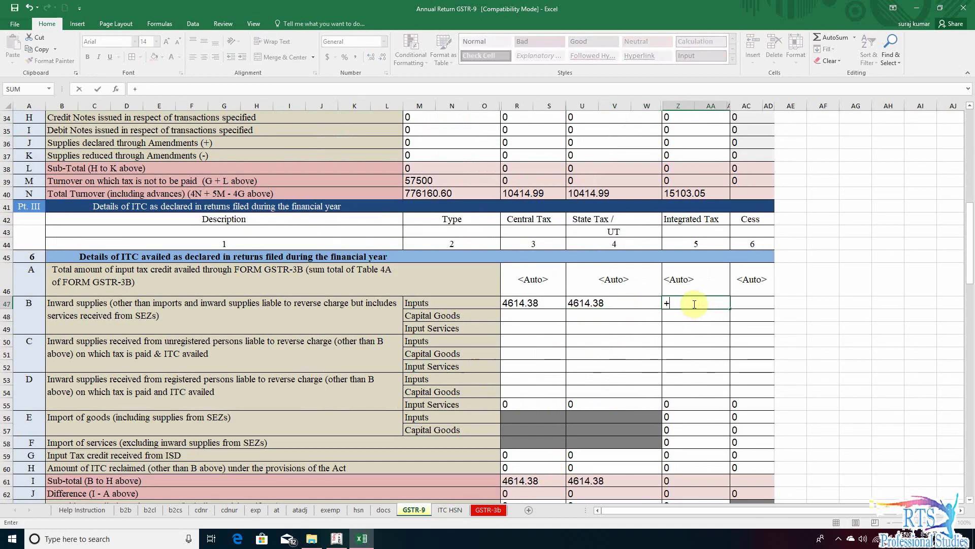
left_click(449, 510)
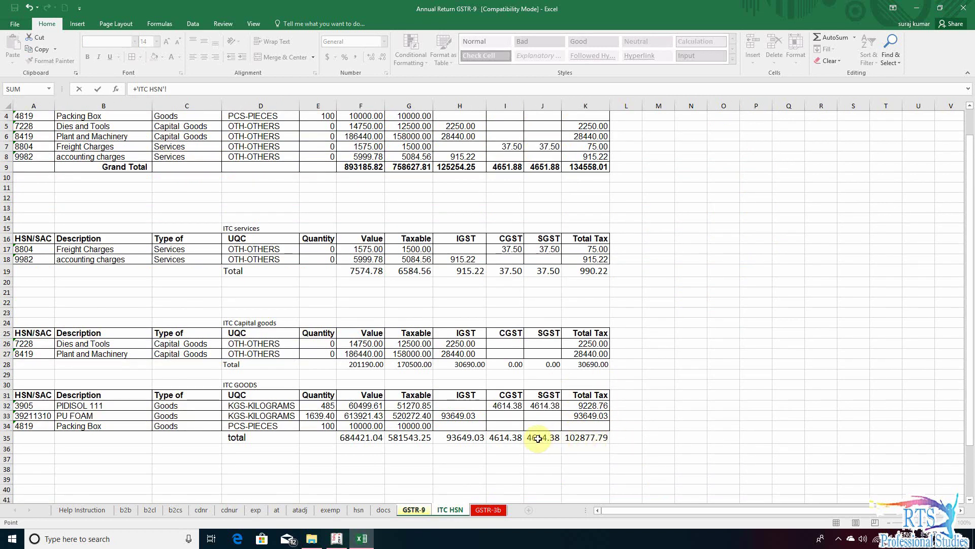
left_click(461, 437)
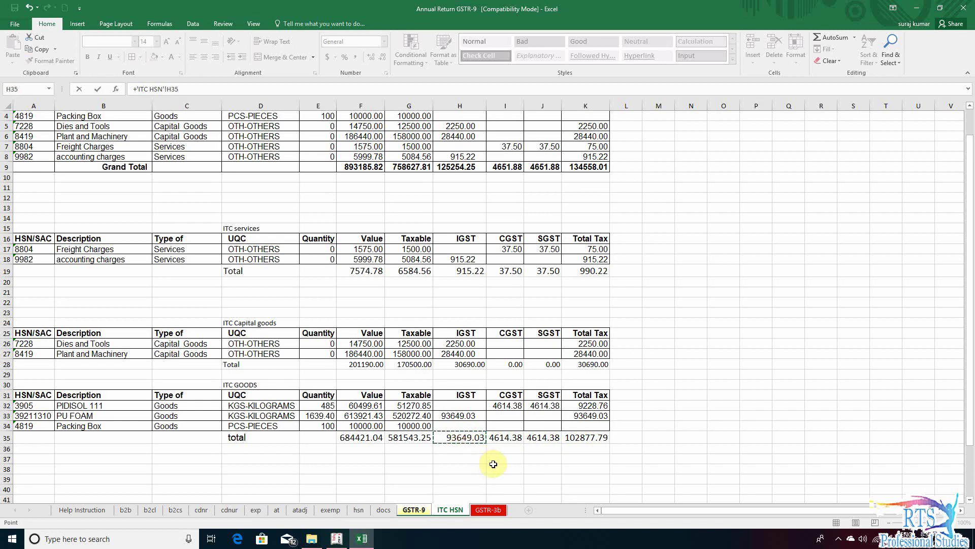
key("Return")
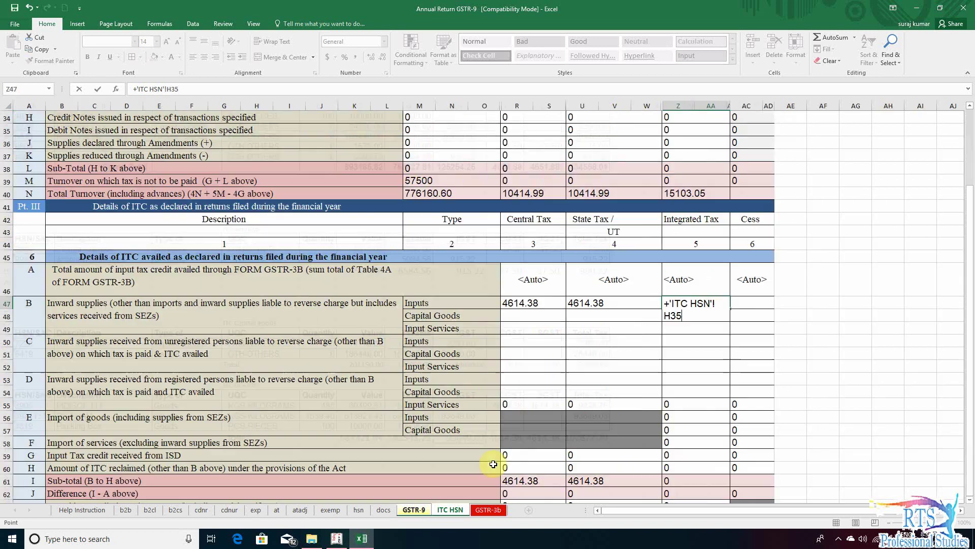
- Link the Central Tax cell for Capital Goods in 6B to the capital goods table's CGST total, 'ITC HSN'!I28
left_click(520, 314)
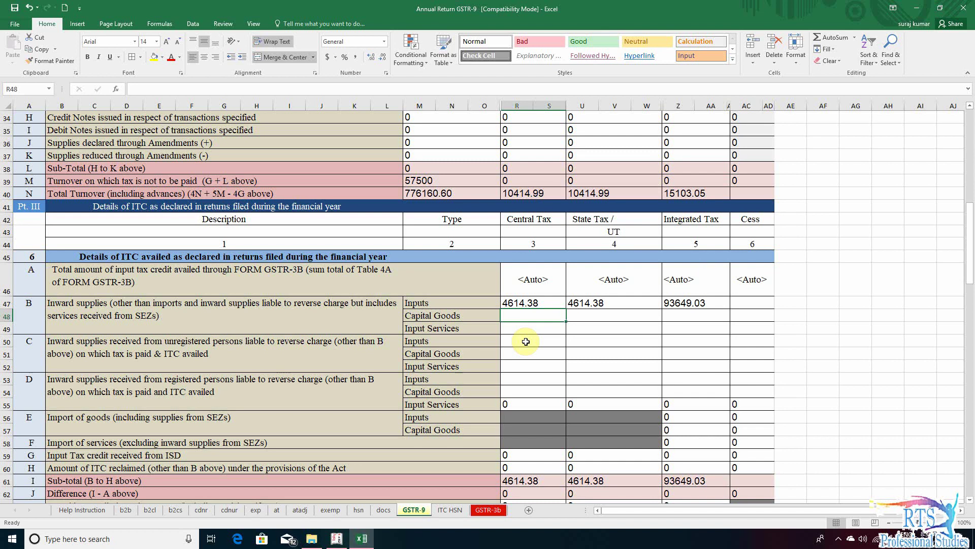
type("+")
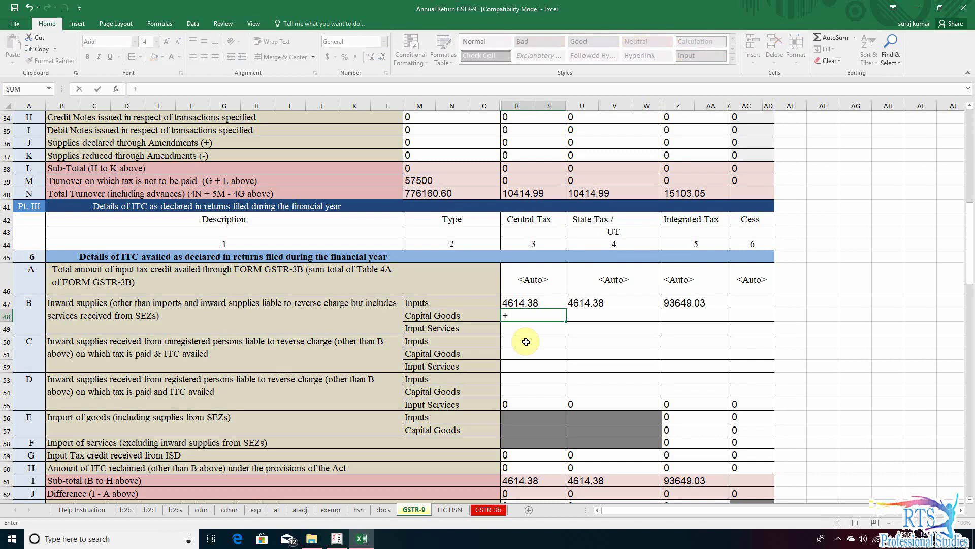
left_click(443, 511)
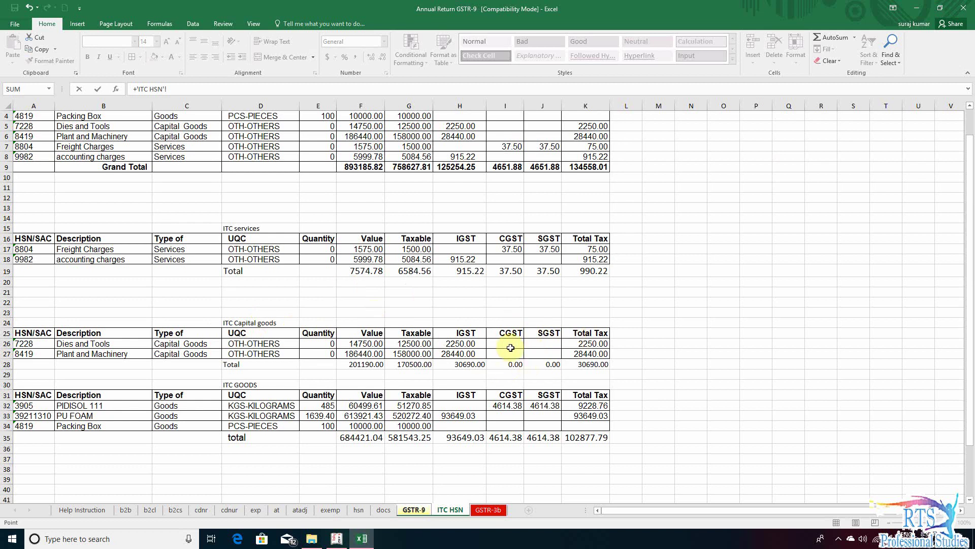
left_click(505, 365)
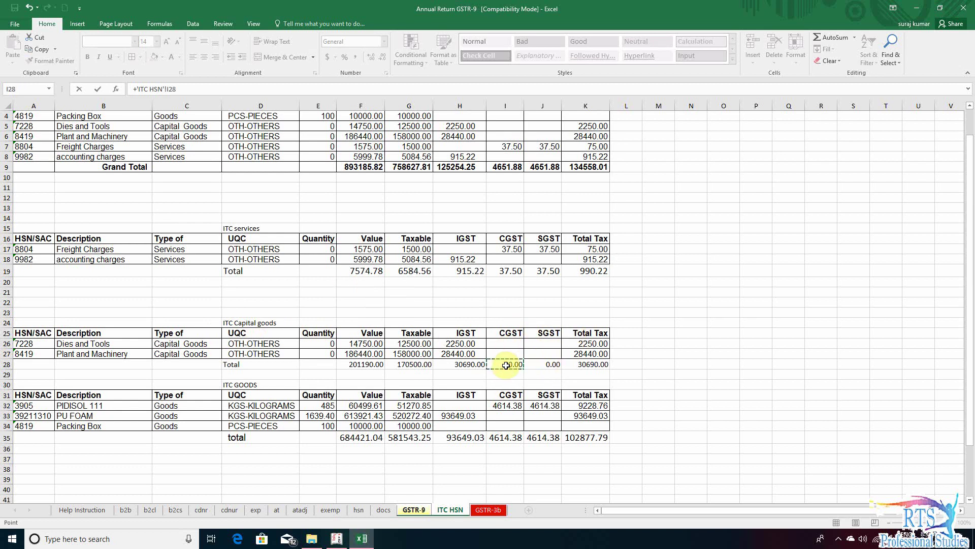
key("Return")
- Enter 0 as the State Tax for Capital Goods in 6B
key("Up")
key("Right")
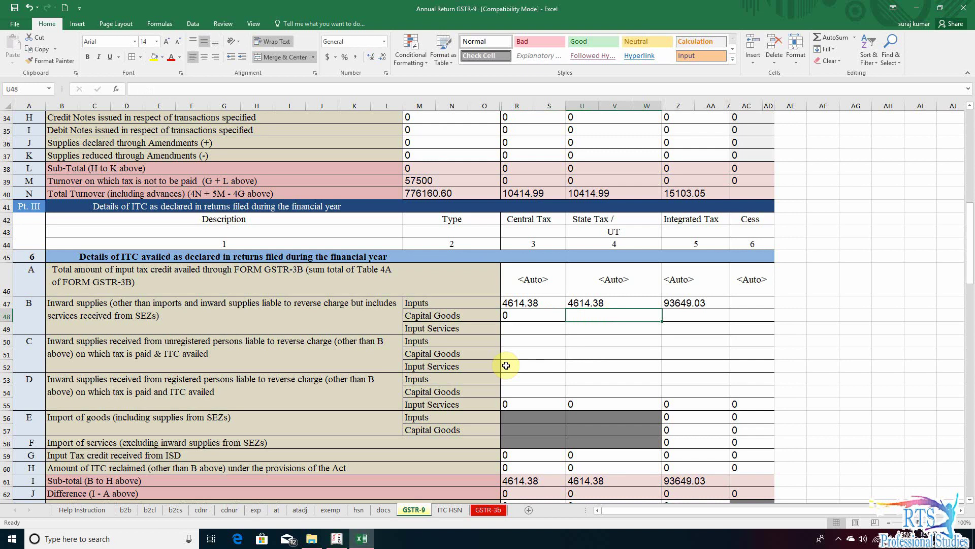
type("0")
- Link the Integrated Tax cell for Capital Goods in 6B to the capital goods table's IGST total, 'ITC HSN'!H28
key("Right")
type("+")
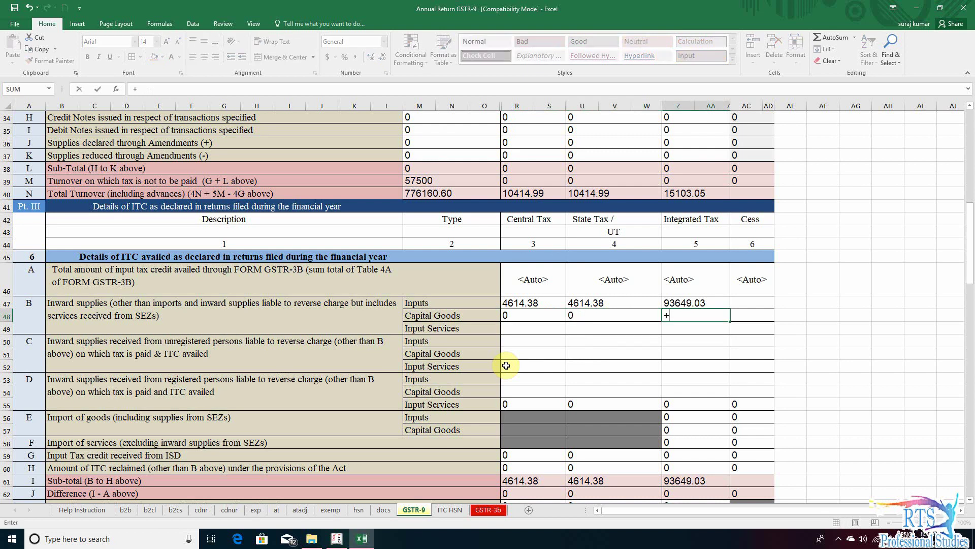
left_click(451, 508)
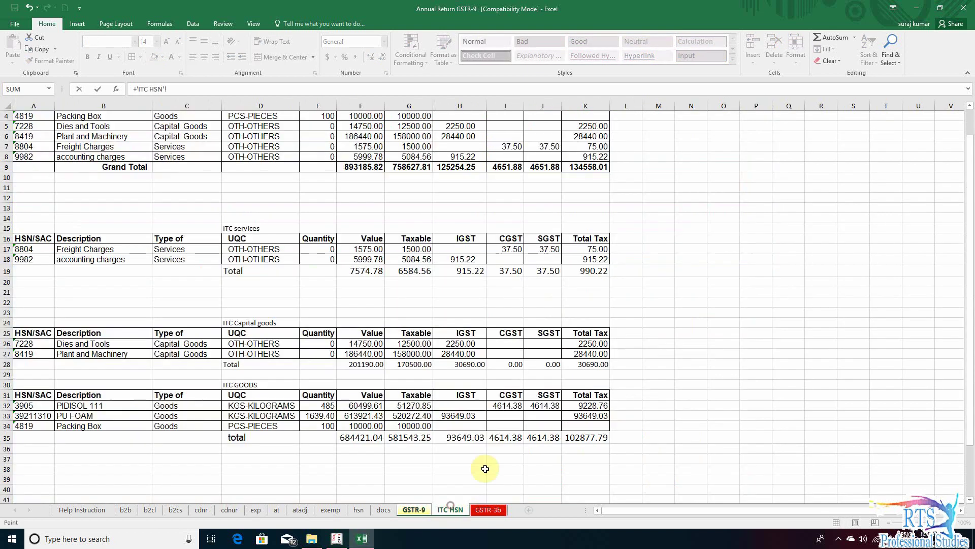
left_click(470, 365)
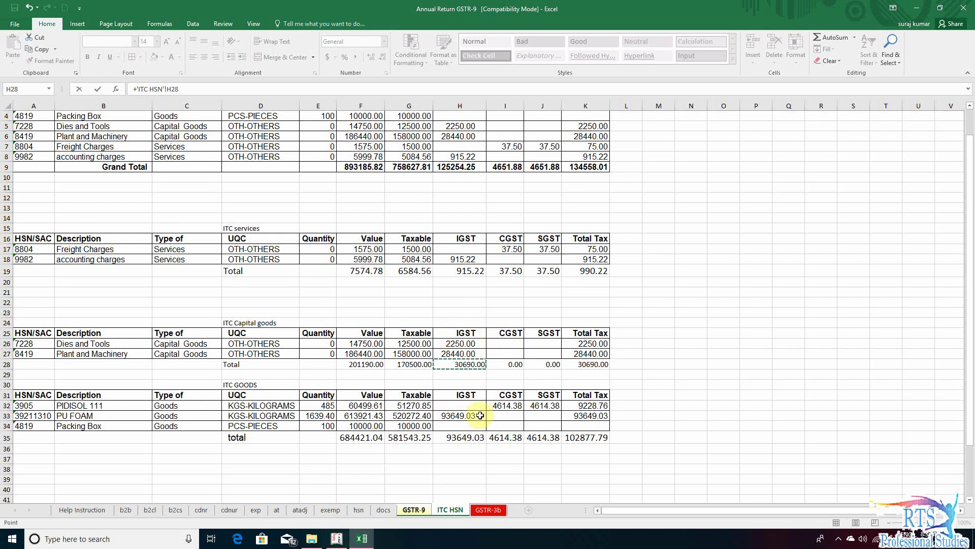
key("Return")
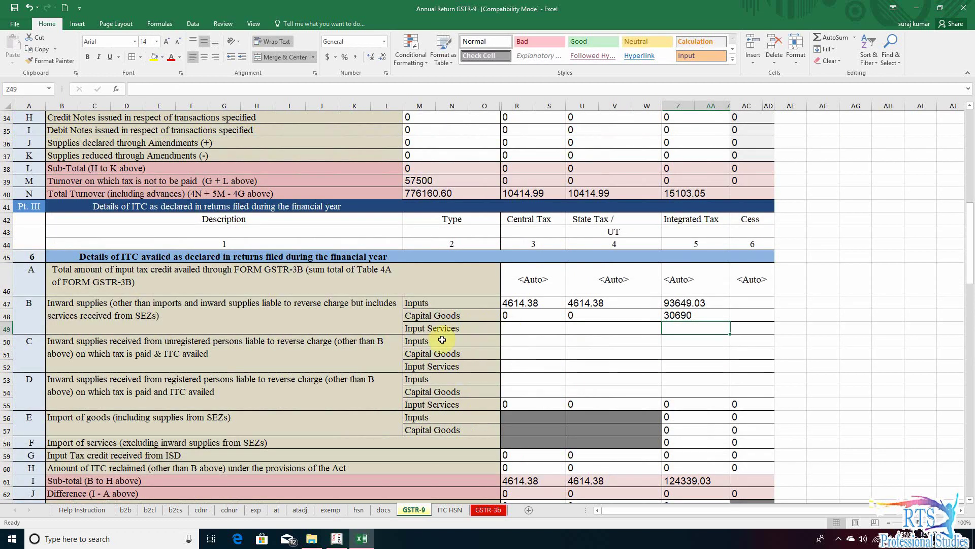
- Link the Central Tax cell for Input Services in 6B to the services table's CGST total, 'ITC HSN'!I19
left_click(515, 329)
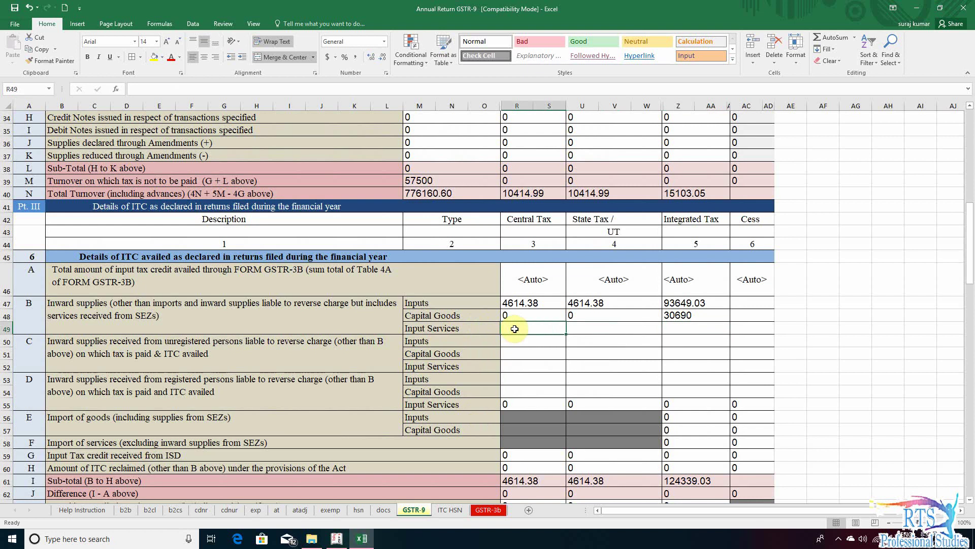
type("+")
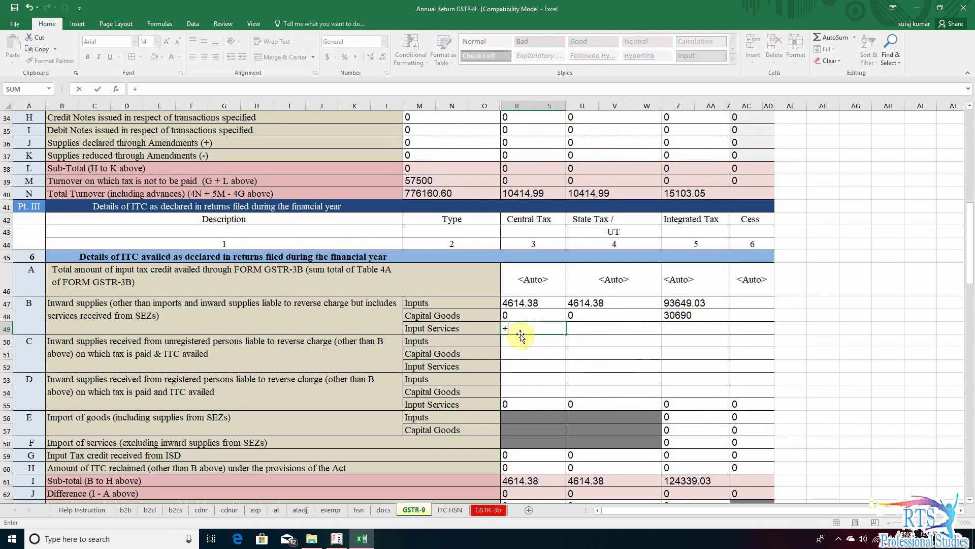
left_click(451, 509)
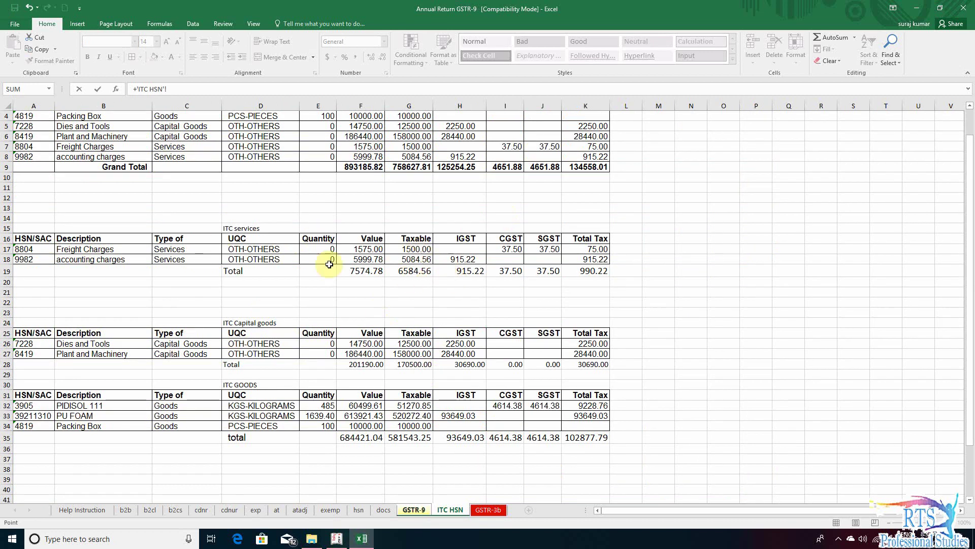
left_click(513, 270)
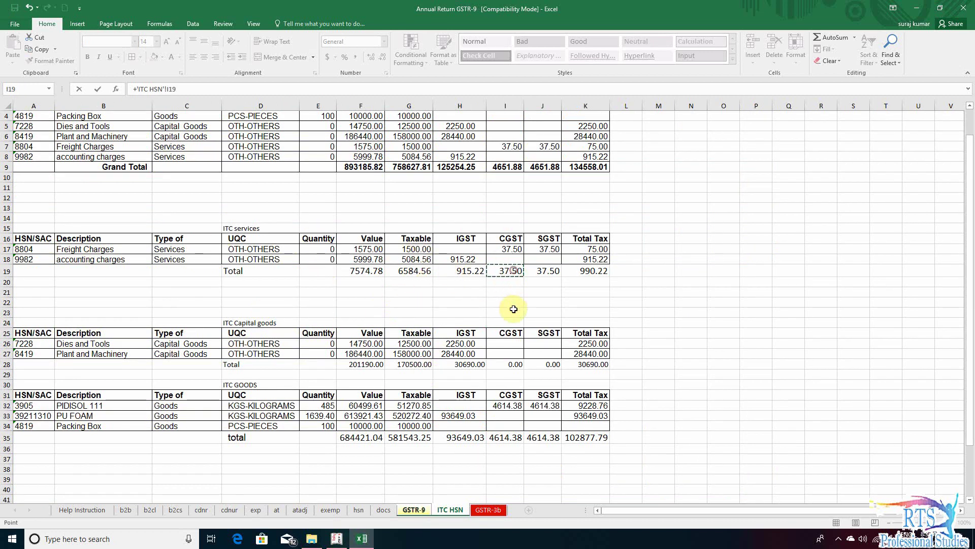
key("Return")
- Link the State Tax cell for Input Services in 6B to the services table's SGST total, 'ITC HSN'!J19
key("Up")
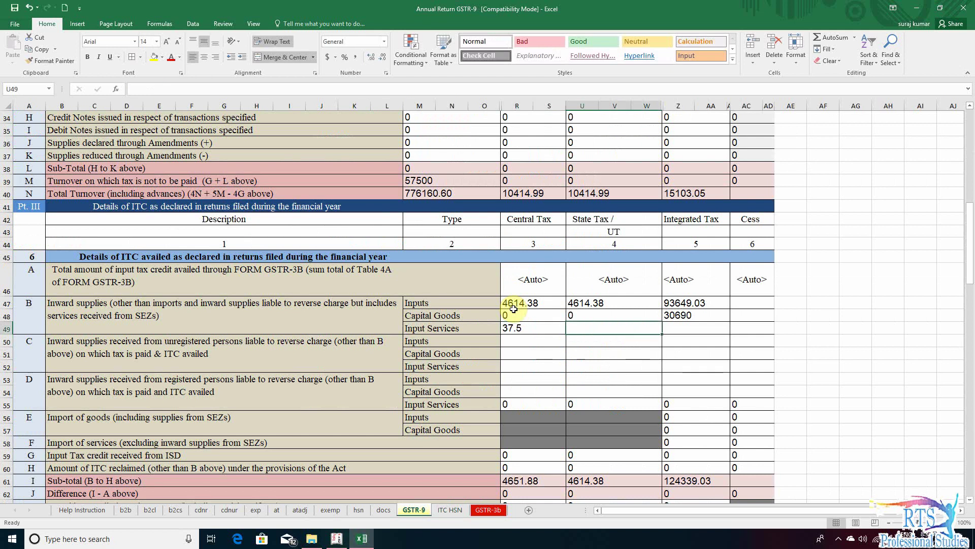
key("Right")
type("+")
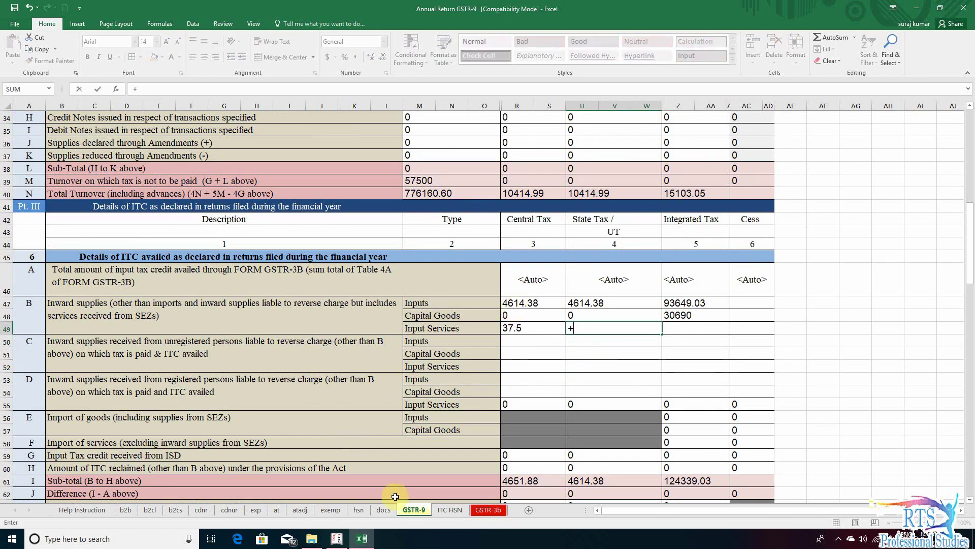
left_click(450, 510)
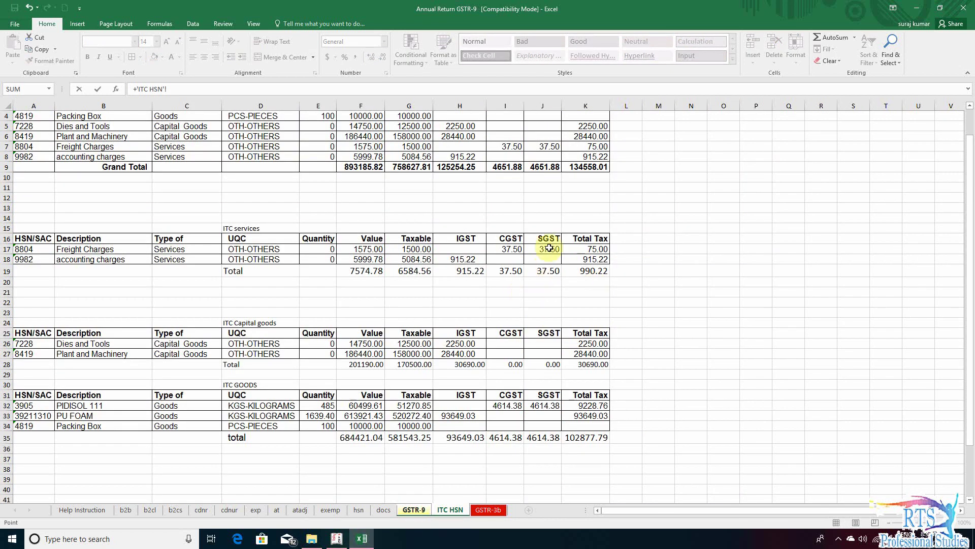
left_click(553, 272)
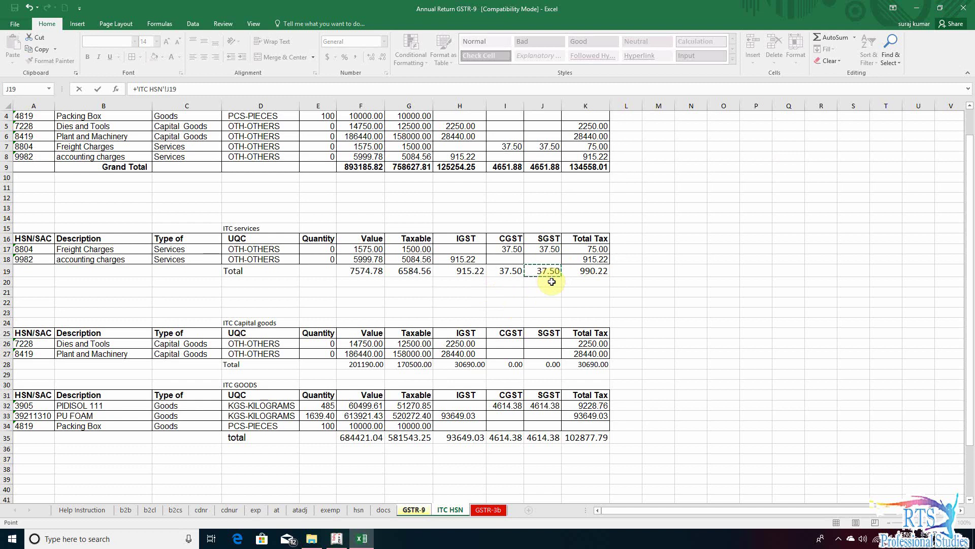
key("Return")
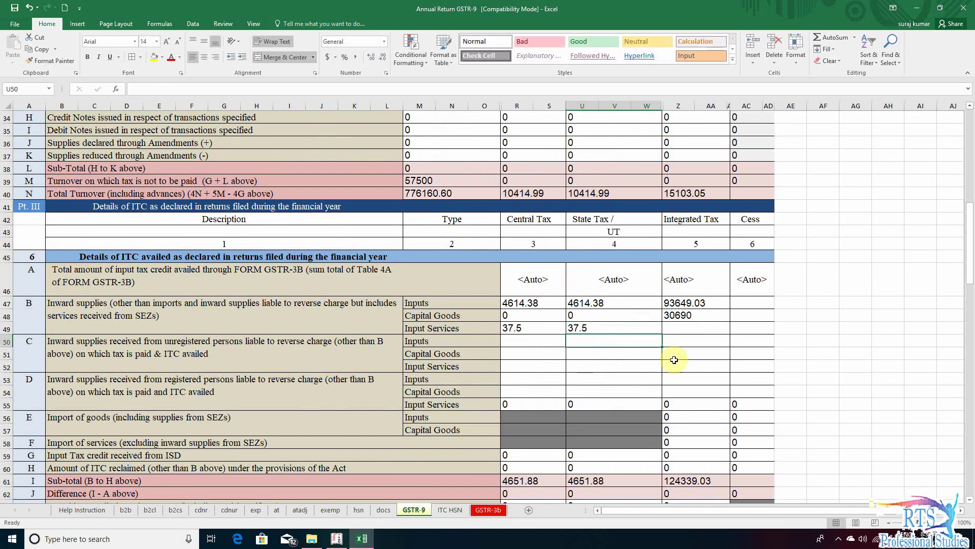
- Link the Integrated Tax cell for Input Services in 6B to the services table's IGST total, 'ITC HSN'!H19
left_click(681, 331)
type("+")
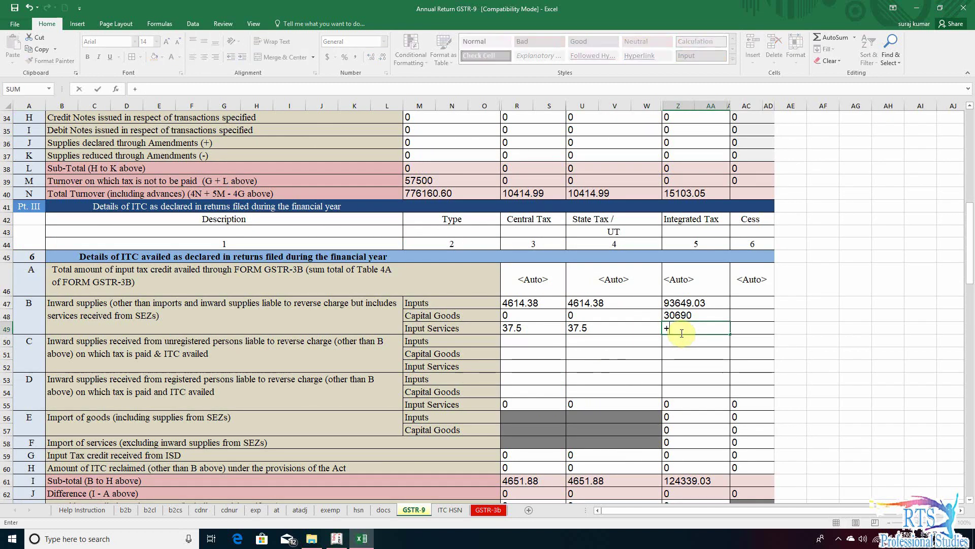
left_click(450, 510)
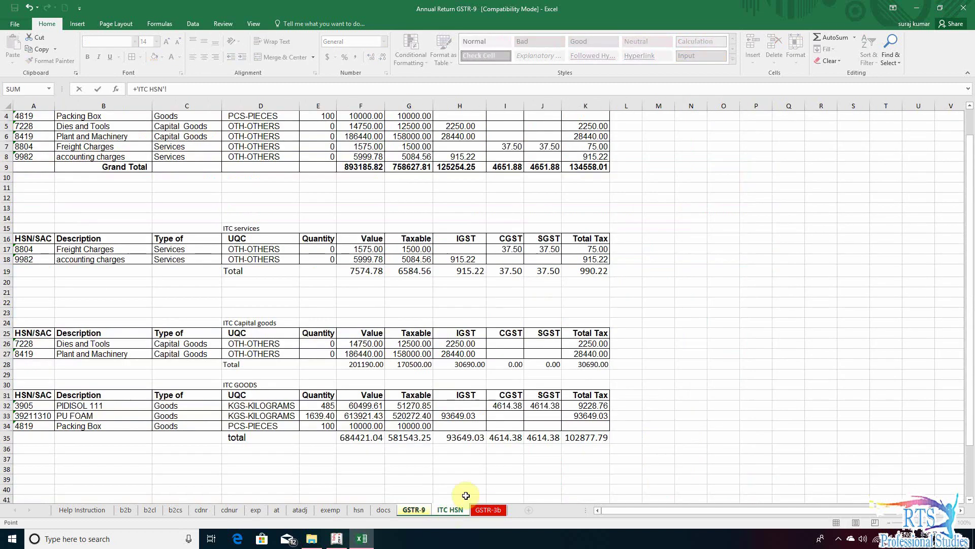
left_click(462, 272)
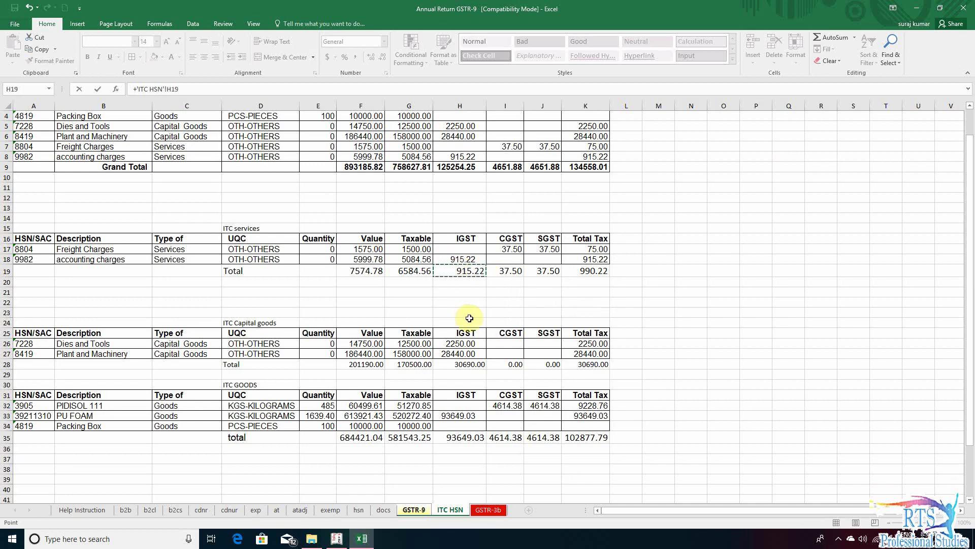
key("Return")
- Review the entries in 6B against the row's description, including the linked Input Services cells
key("Up")
key("Left")
key("Left")
key("Left")
key("Left")
key("Left")
key("Right")
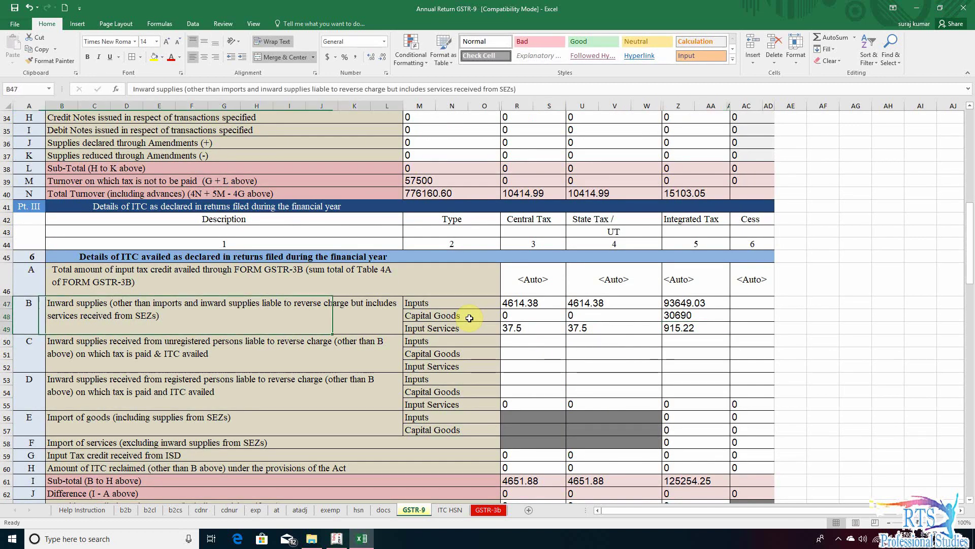
key("Right")
key("Down")
key("Down")
key("Right")
key("Right")
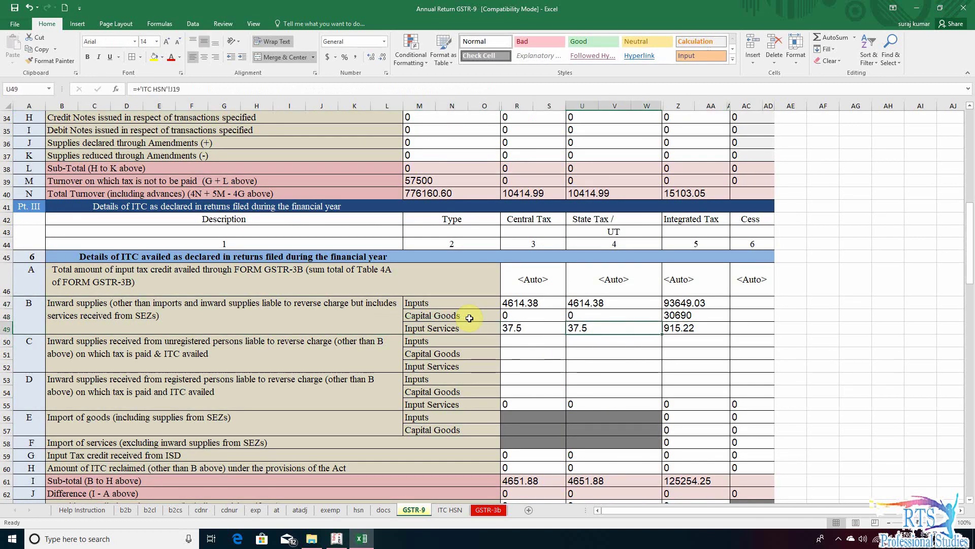
- Examine row 6C on reverse charge supplies from unregistered persons, and check it against row 4G on reverse charge inward supplies
left_click(140, 354)
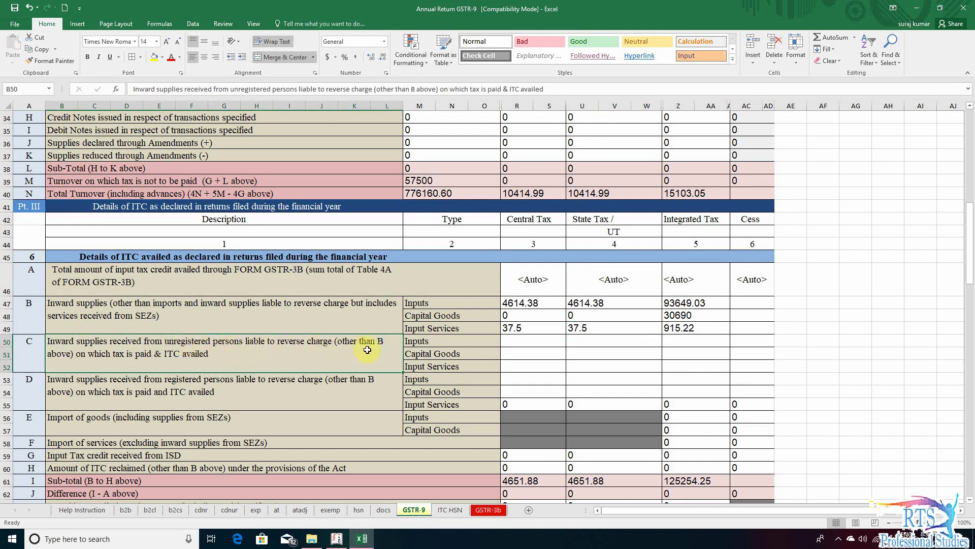
left_click(121, 312)
left_click(127, 364)
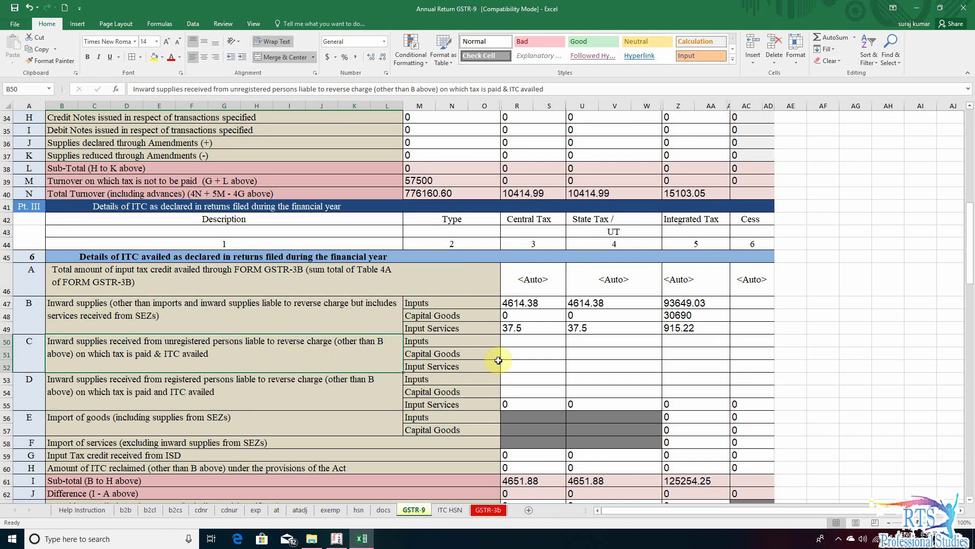
left_click(519, 341)
left_click(150, 357)
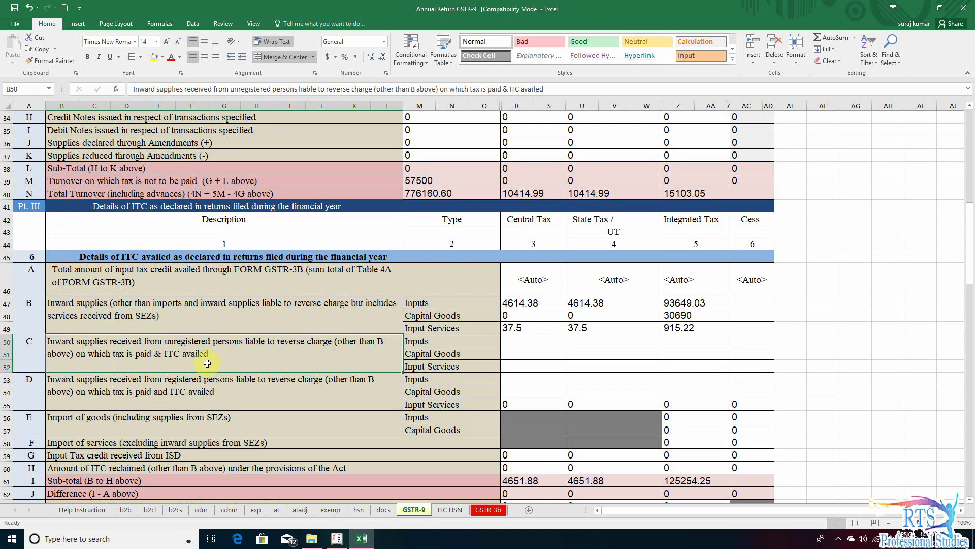
left_click(531, 347)
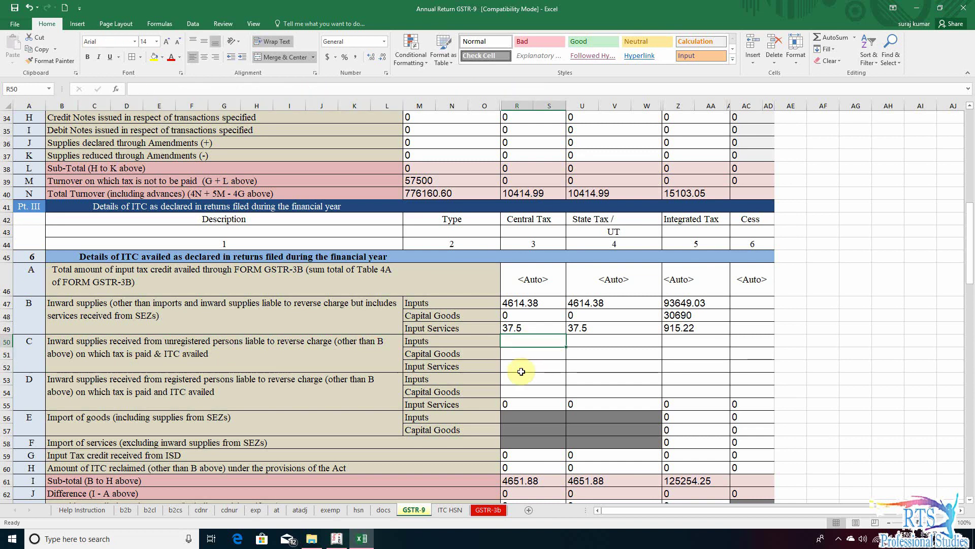
left_click(257, 347)
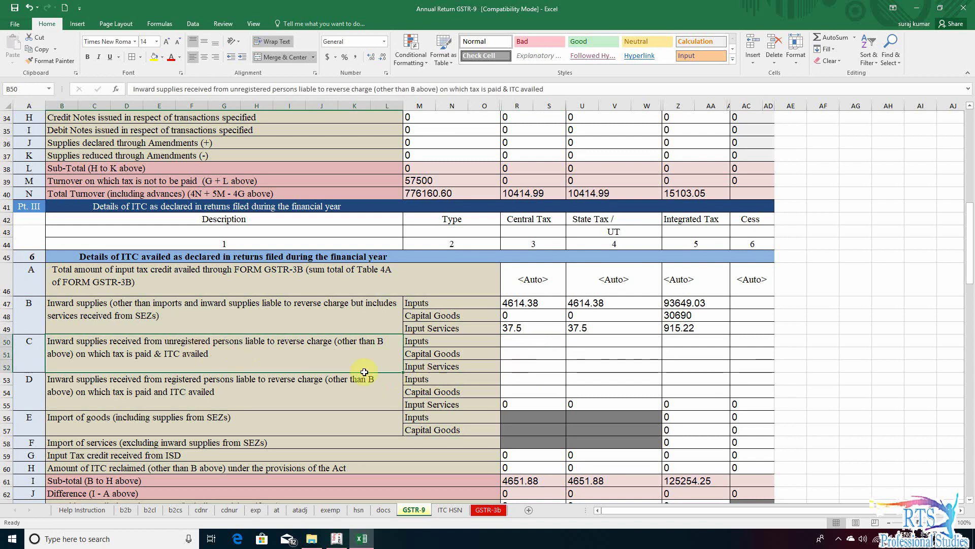
scroll(320, 357, "up", 8)
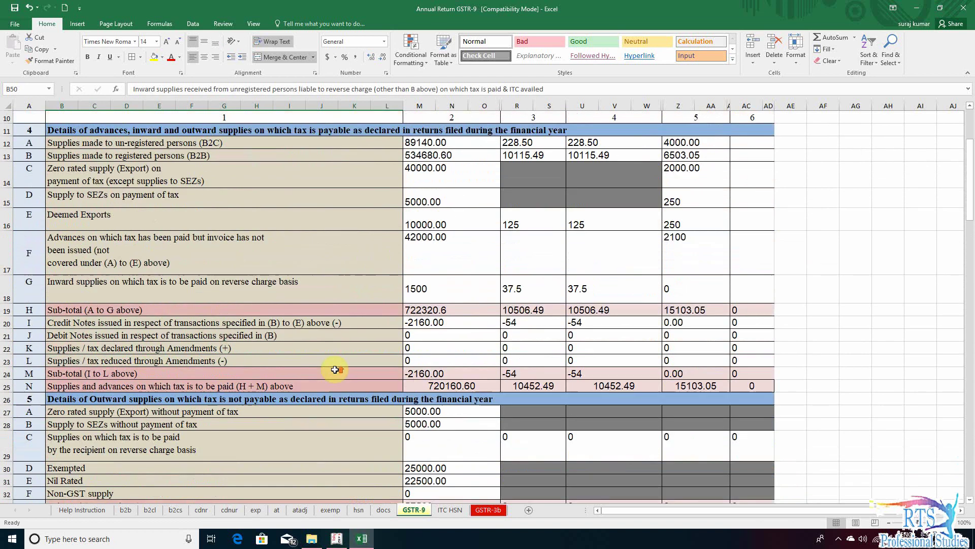
scroll(349, 352, "up", 3)
scroll(348, 355, "down", 2)
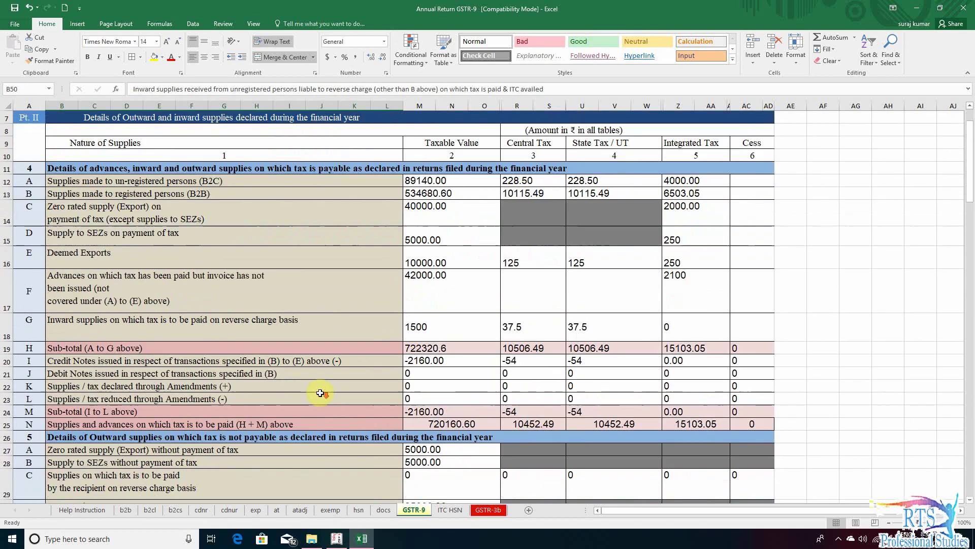
left_click(93, 322)
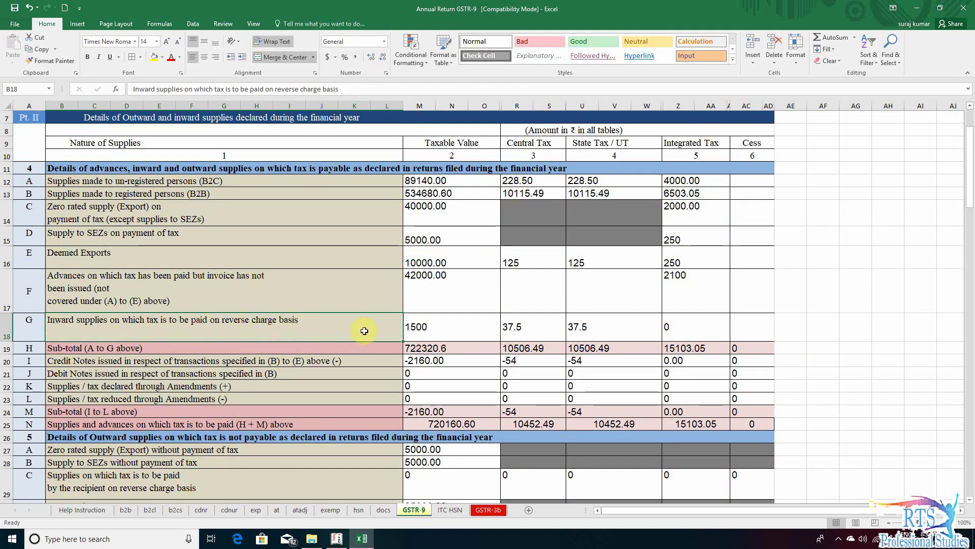
- Check the taxable value and tax amounts in row 4G against the blank Input Services cells of row 6C
left_click(429, 328)
left_click(520, 328)
left_click(584, 329)
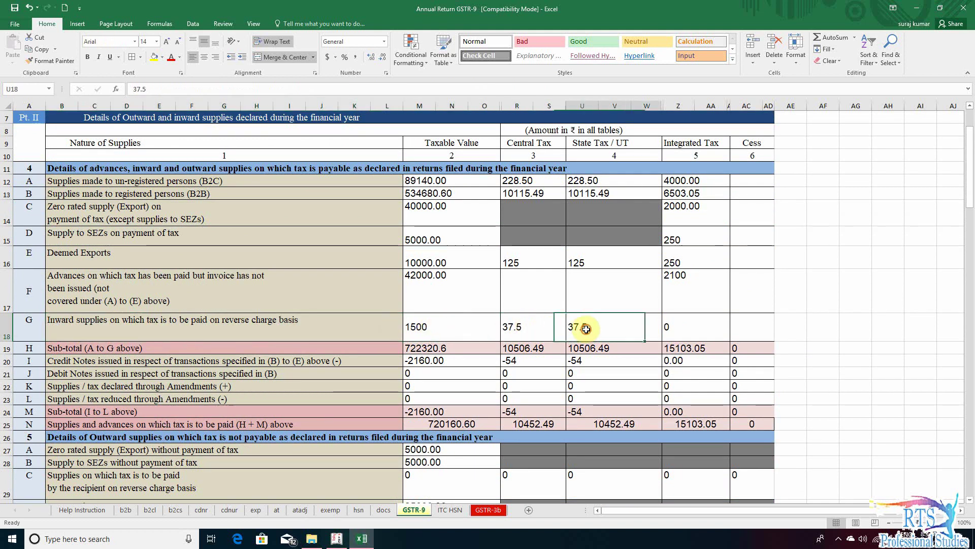
left_click(442, 329)
scroll(452, 427, "down", 7)
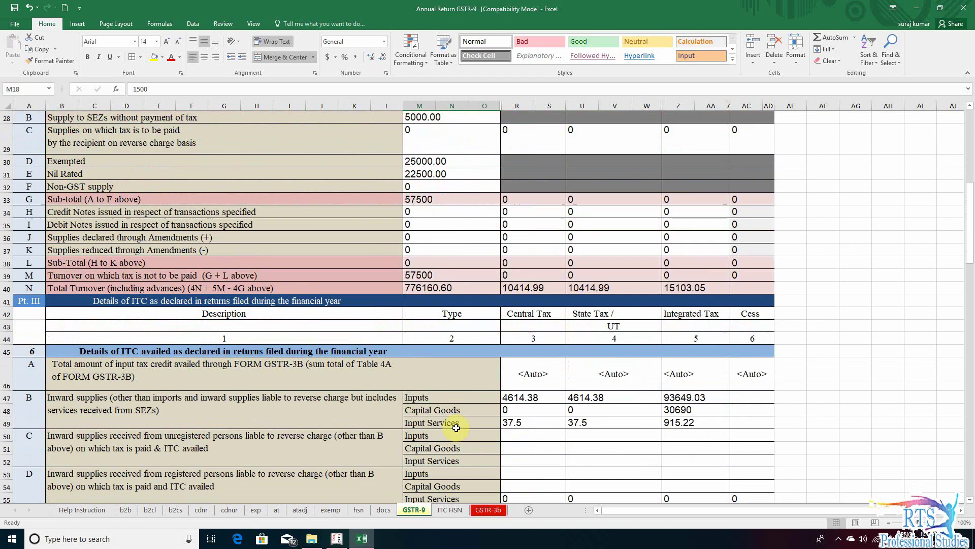
scroll(456, 428, "down", 3)
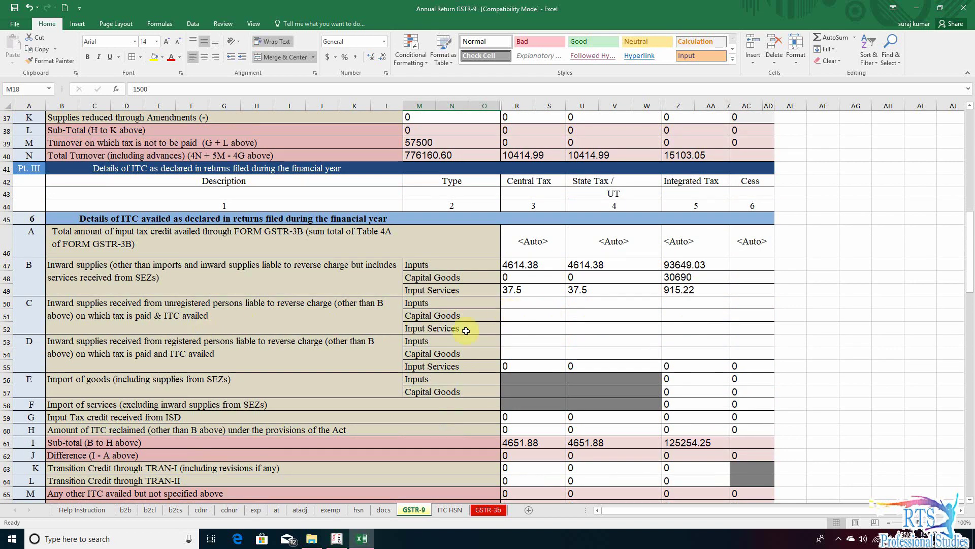
left_click(526, 329)
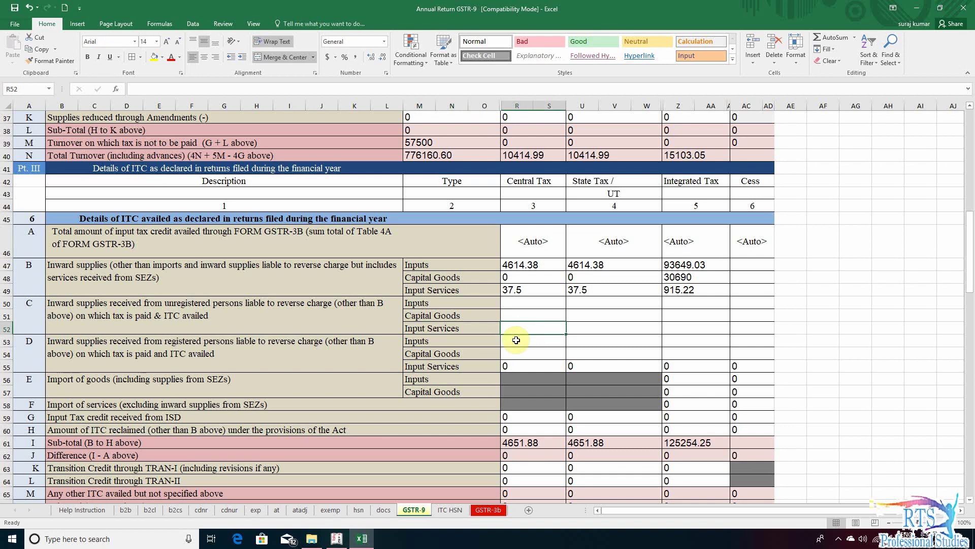
- Switch to Tally.ERP 9 and examine the B2BUR Invoices - 4B vouchers of GSTR-2 in detailed view
left_click(337, 538)
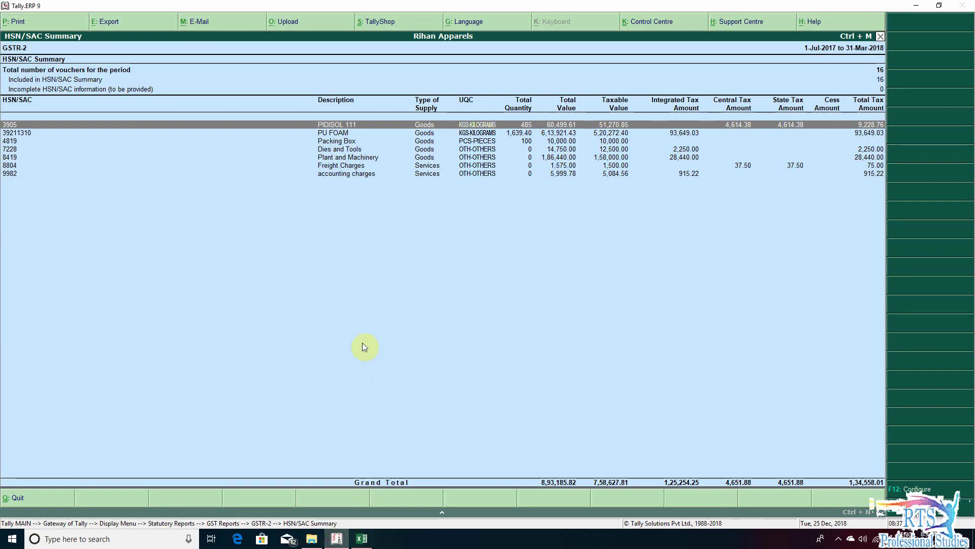
key("Escape")
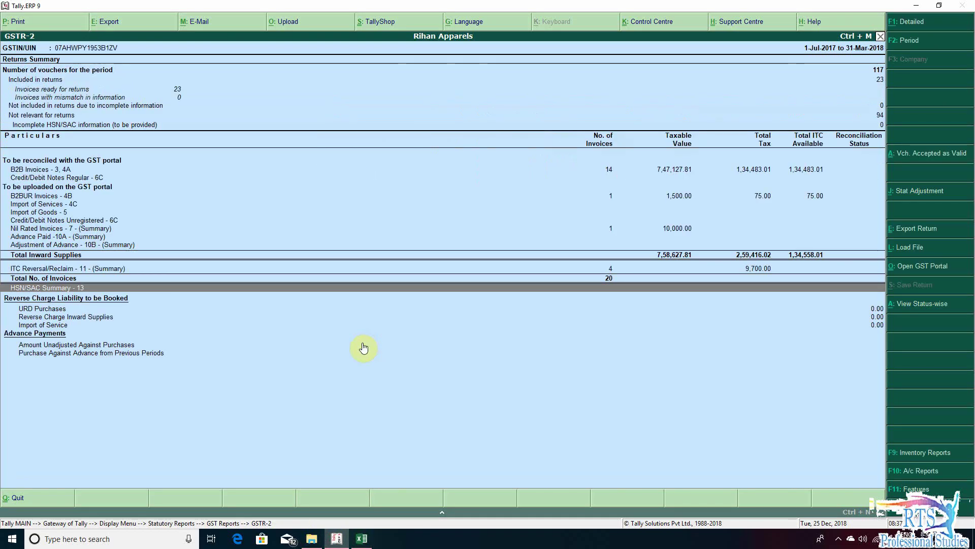
key("Up")
key("Up")
key("Up")
key("Up")
key("Up")
key("Up")
key("Up")
key("Up")
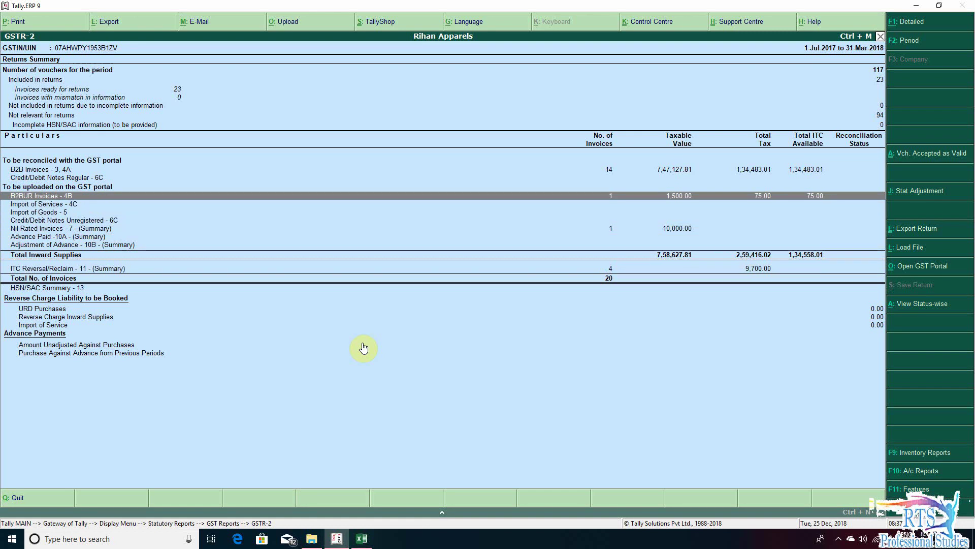
key("Return")
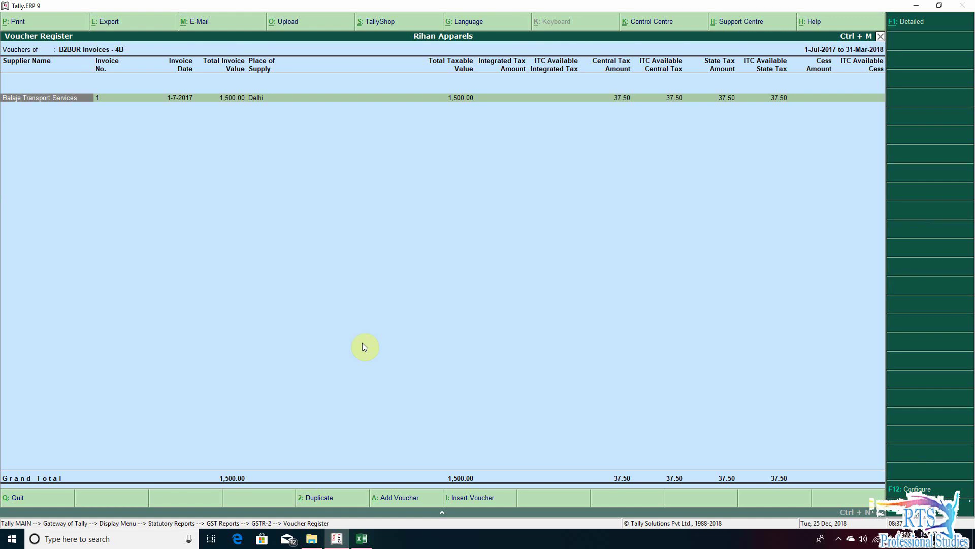
key("alt+F1")
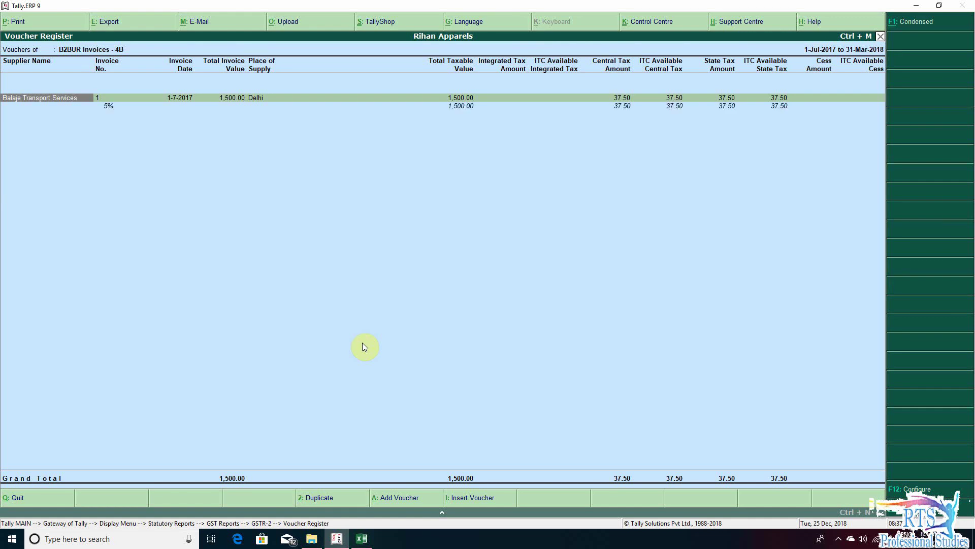
key("Escape")
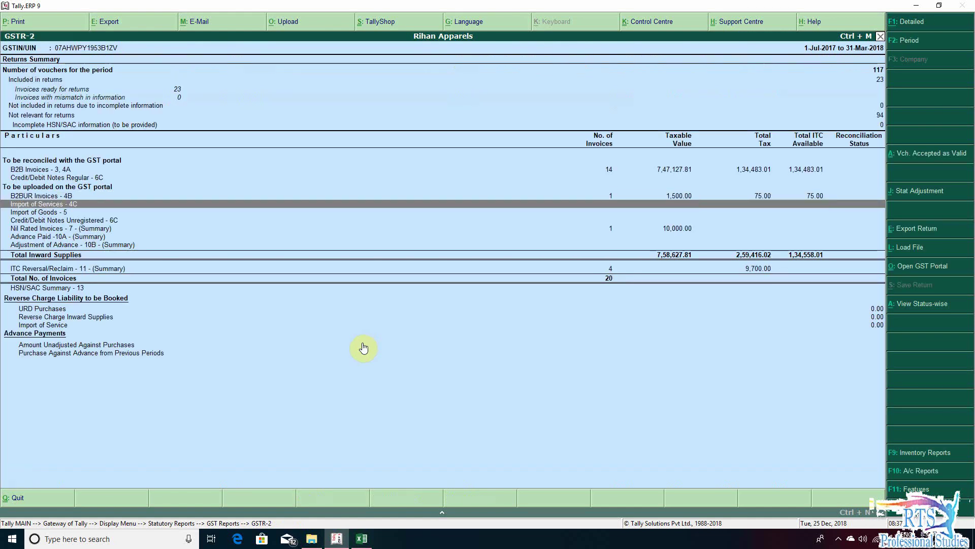
key("Up")
key("Down")
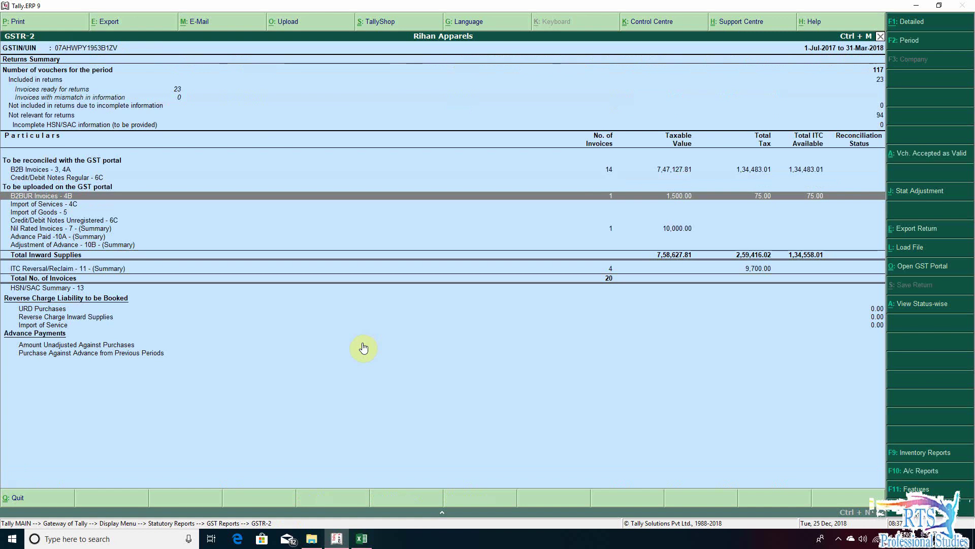
- Leave GSTR-2 and open the GSTR-3B report from the GST reports
key("Escape")
key("Escape")
key("Escape")
key("Escape")
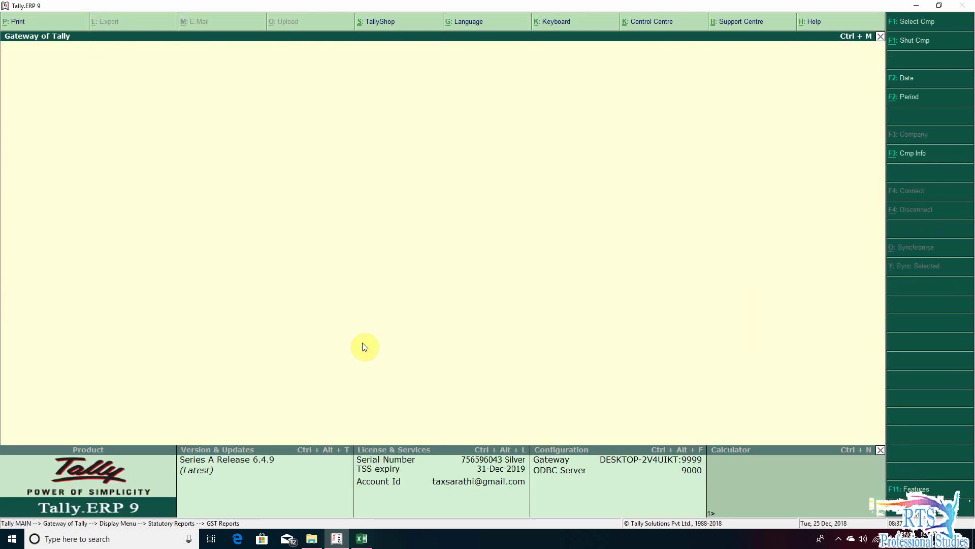
key("d")
key("o")
key("g")
key("Down")
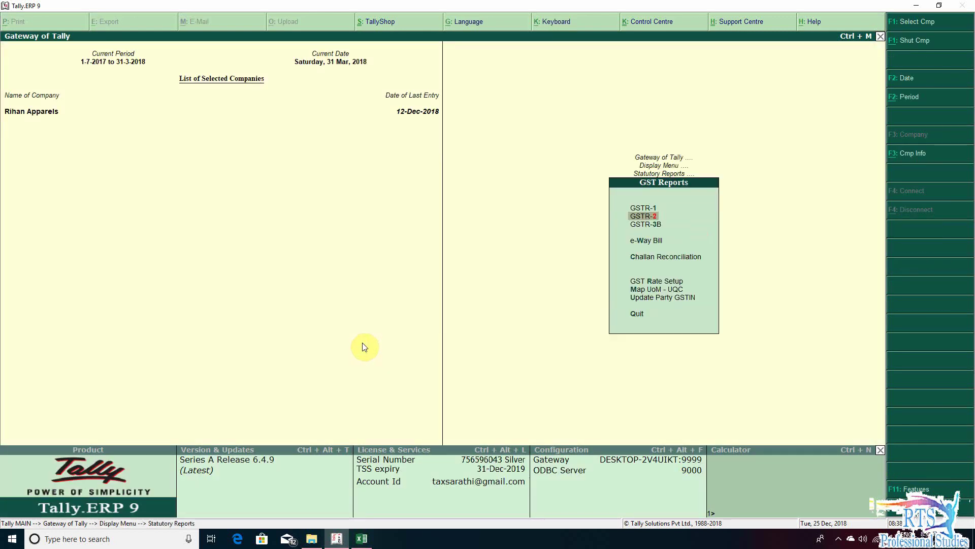
key("Down")
key("Return")
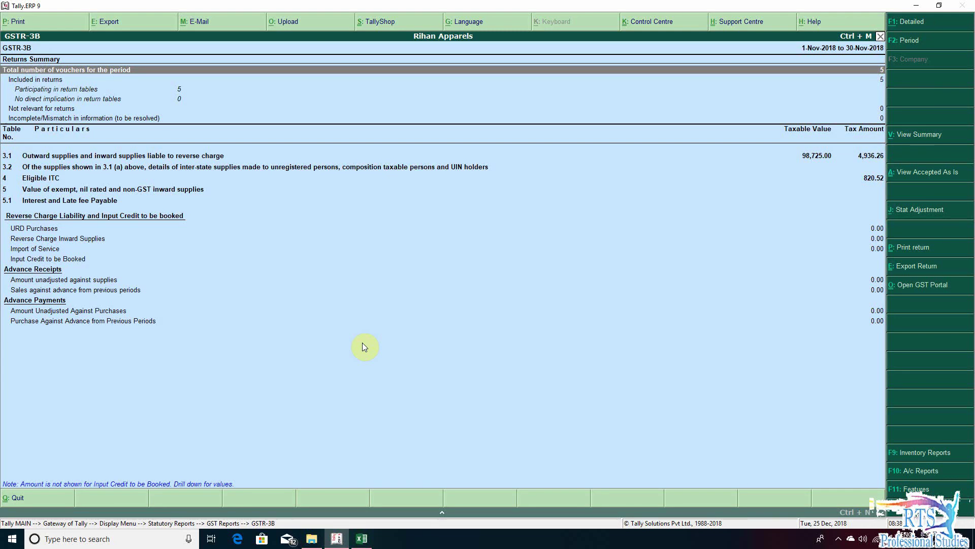
- Set the GSTR-3B report period from 1-7-2017 to 31-3-2018
key("F2")
type("1")
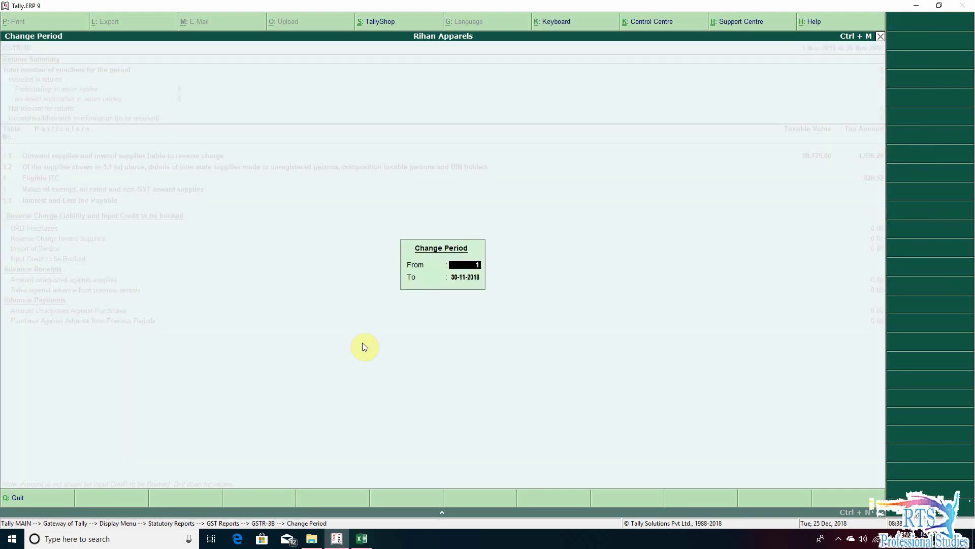
type("-7-2017")
key("Return")
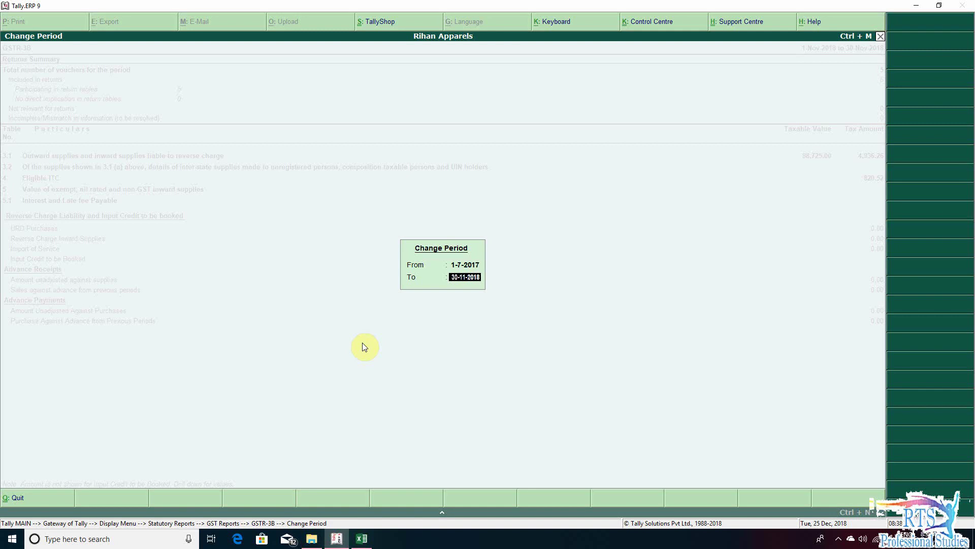
type("31-3-2018")
key("Return")
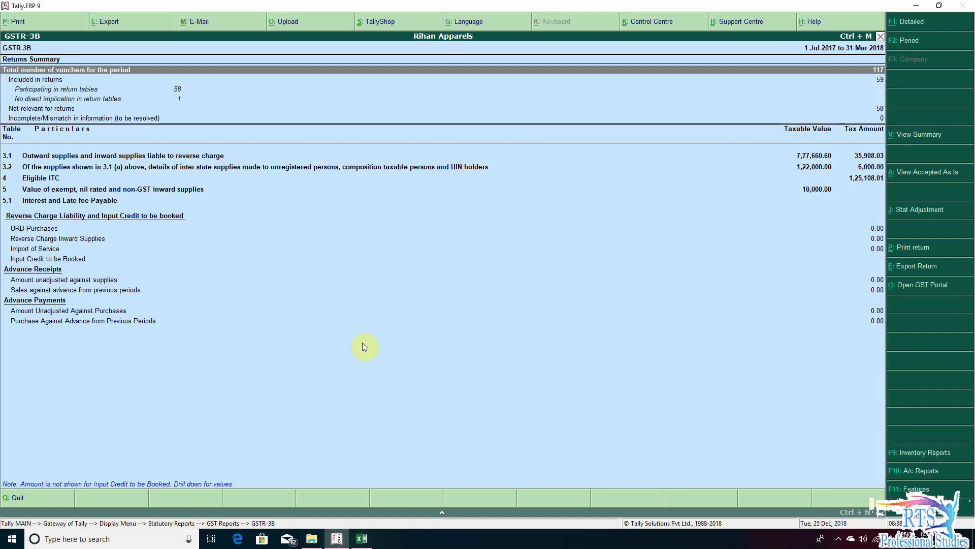
- Configure the GSTR-3B report to show tax types in separate columns
key("F12")
key("Return")
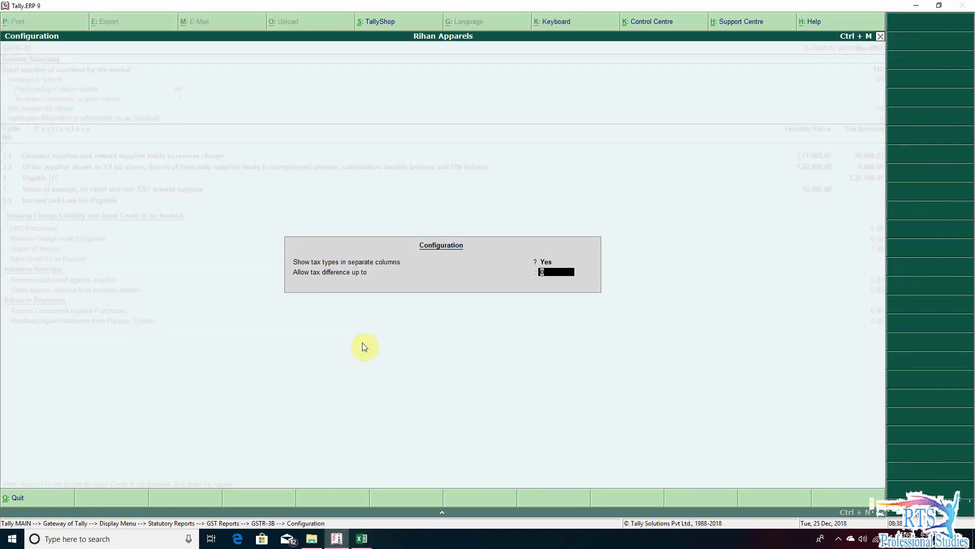
key("Return")
- Expand table 3.1 of GSTR-3B and examine row d, inward supplies liable to reverse charge
key("Up")
key("shift+Return")
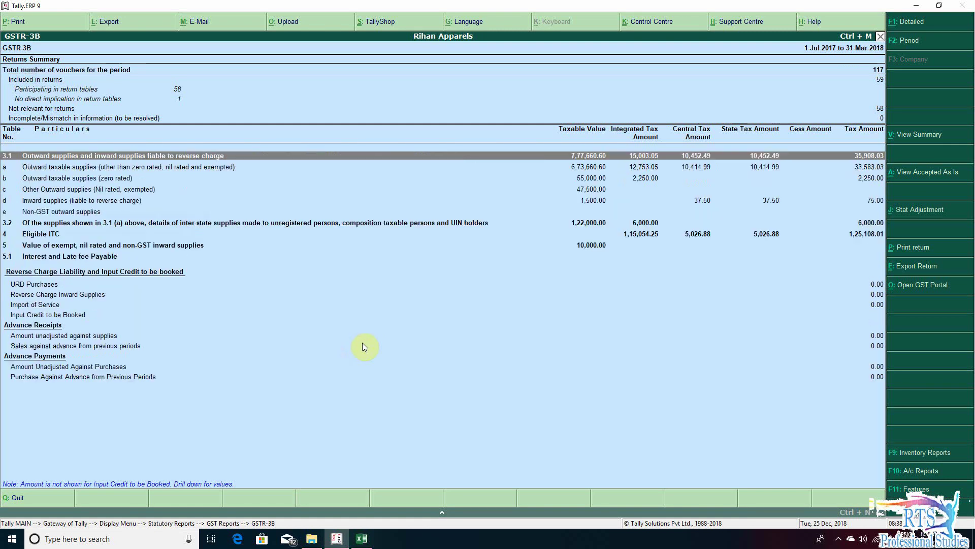
key("Down")
key("Down")
key("Down")
key("Down")
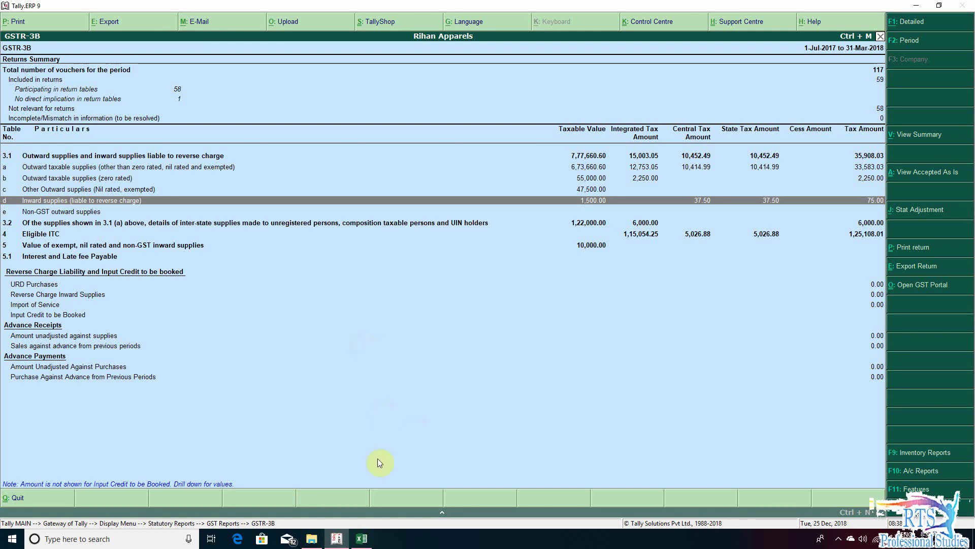
- Switch to the GSTR-9 workbook in Excel and review row 4G's taxable value, Central Tax and State Tax on reverse charge supplies
left_click(362, 540)
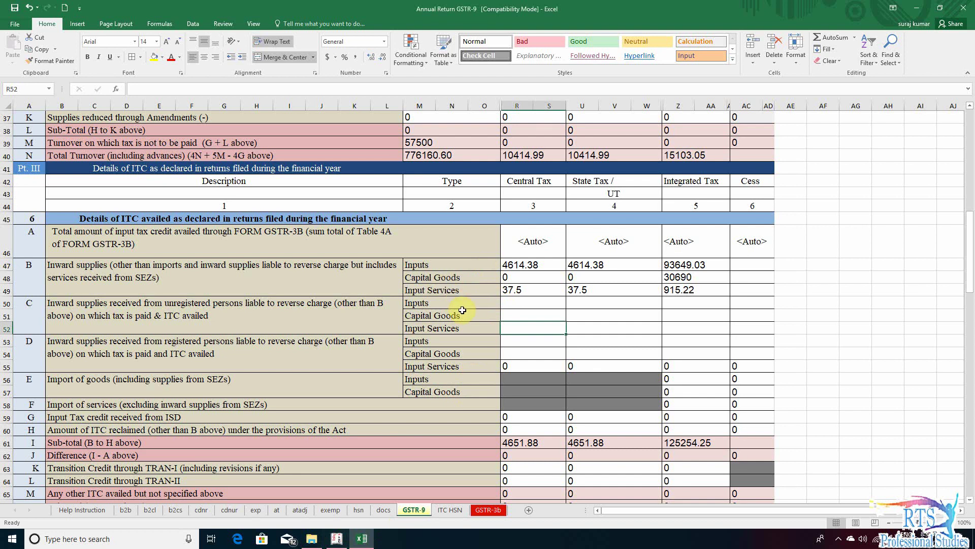
scroll(465, 313, "up", 9)
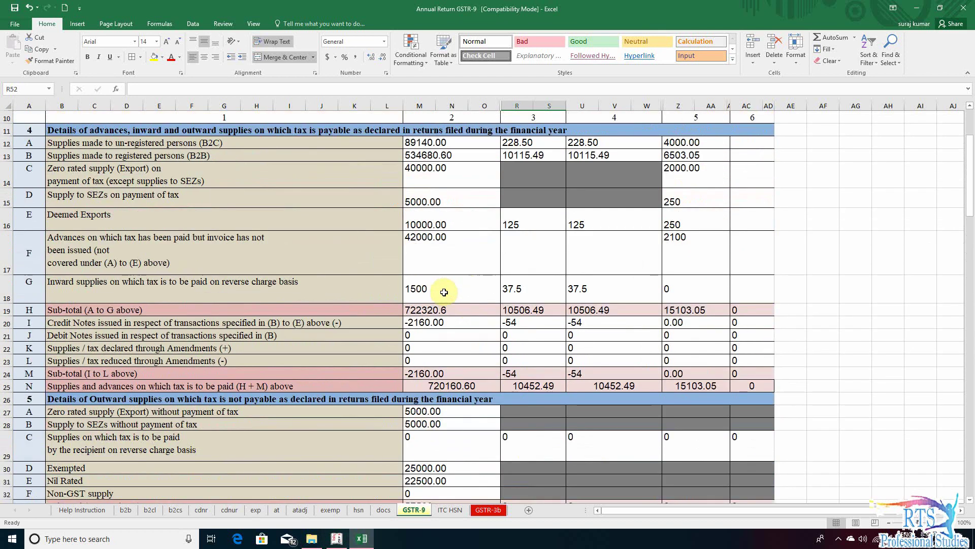
left_click(439, 290)
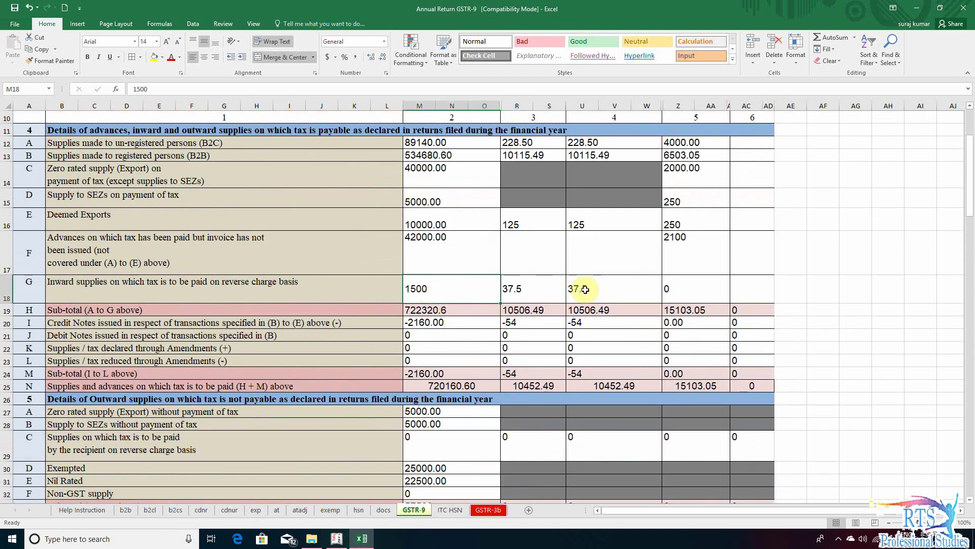
scroll(443, 348, "down", 14)
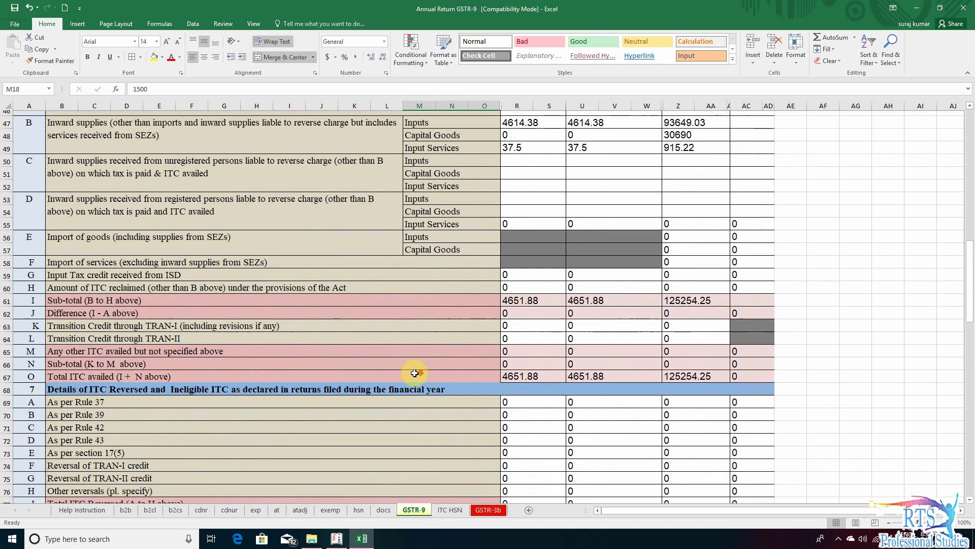
scroll(391, 374, "up", 13)
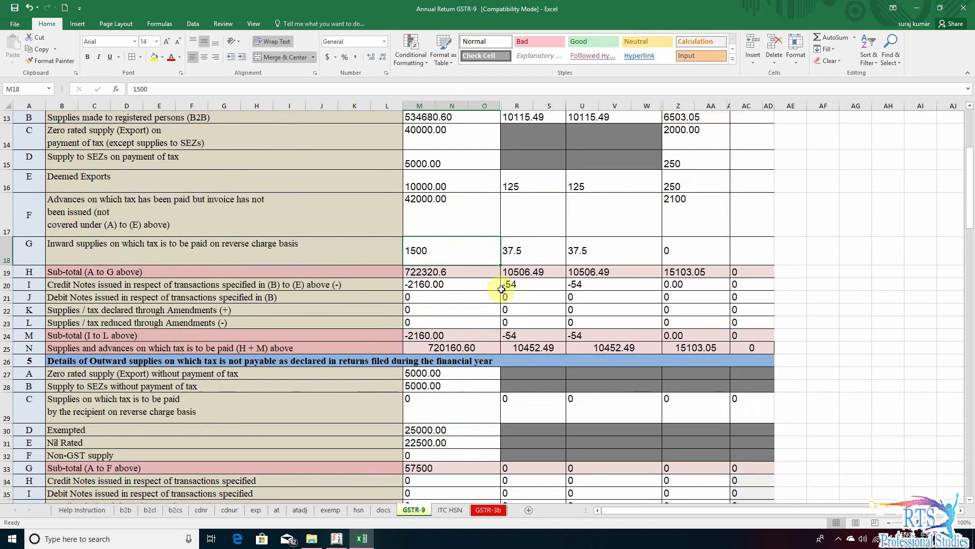
left_click(528, 252)
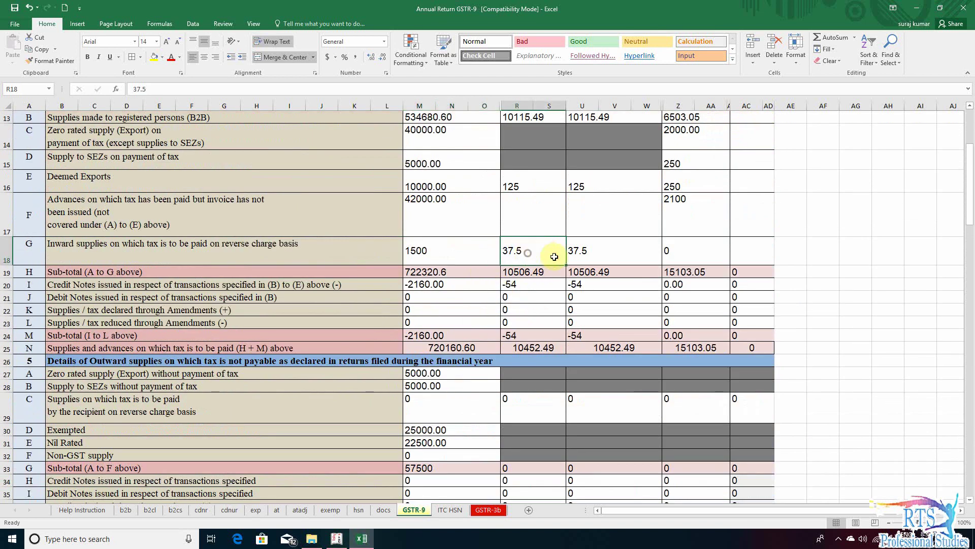
left_click(586, 250)
scroll(533, 289, "down", 9)
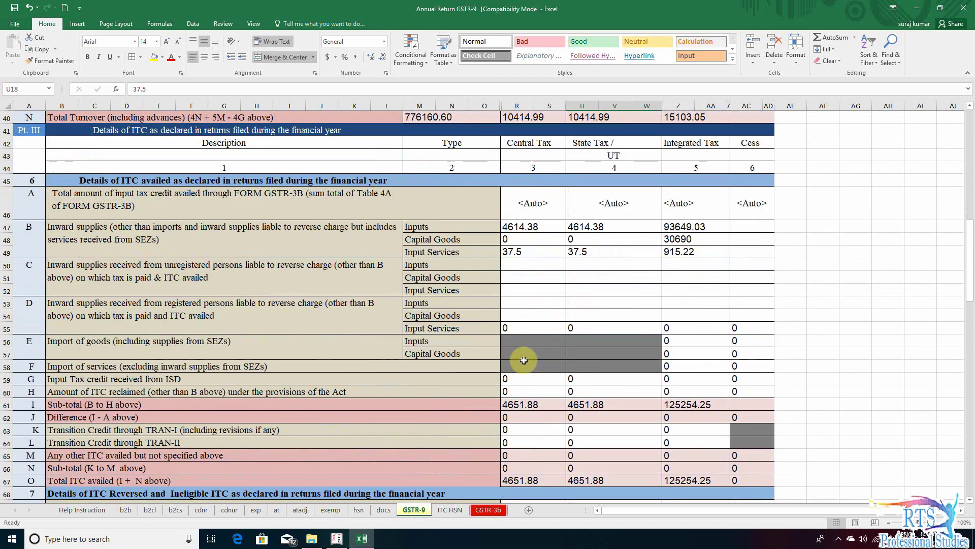
- Examine row 6C on reverse charge supplies from unregistered persons against rows 4G and 6B, including 6B's reverse charge exclusion
left_click(210, 277)
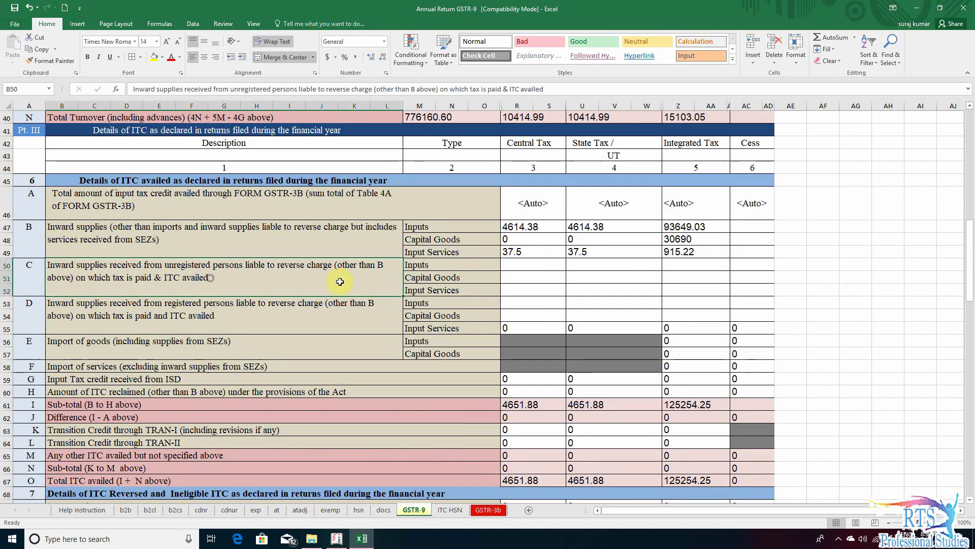
left_click(543, 274)
scroll(543, 274, "up", 13)
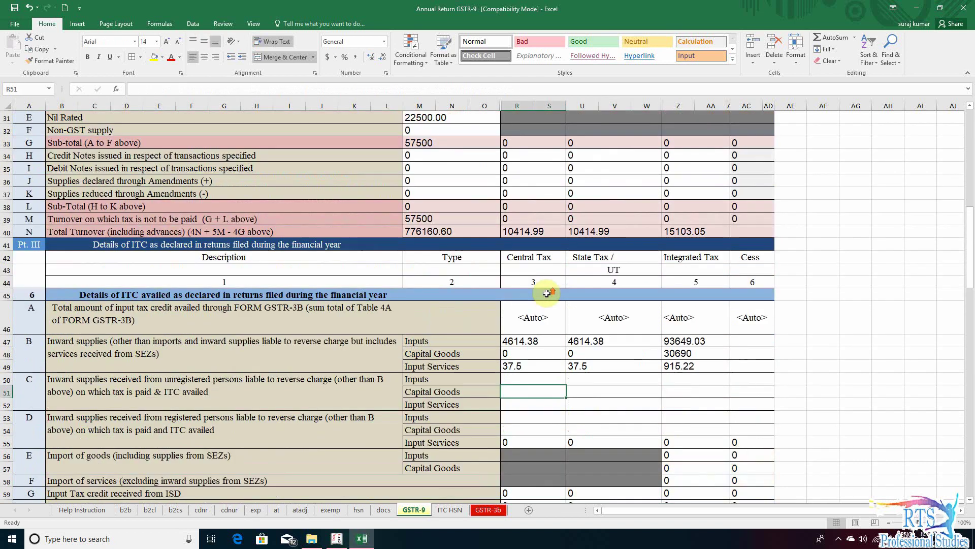
scroll(457, 325, "down", 4)
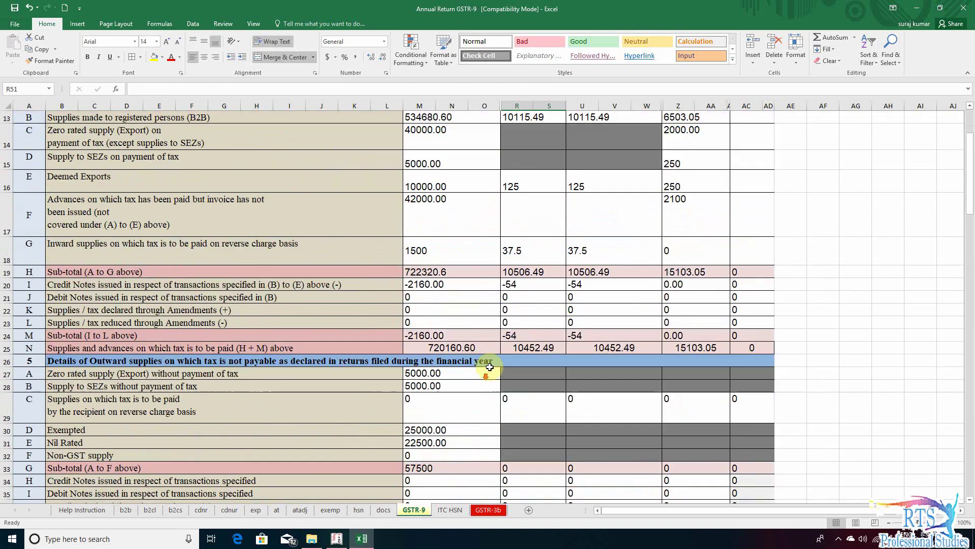
scroll(513, 386, "down", 3)
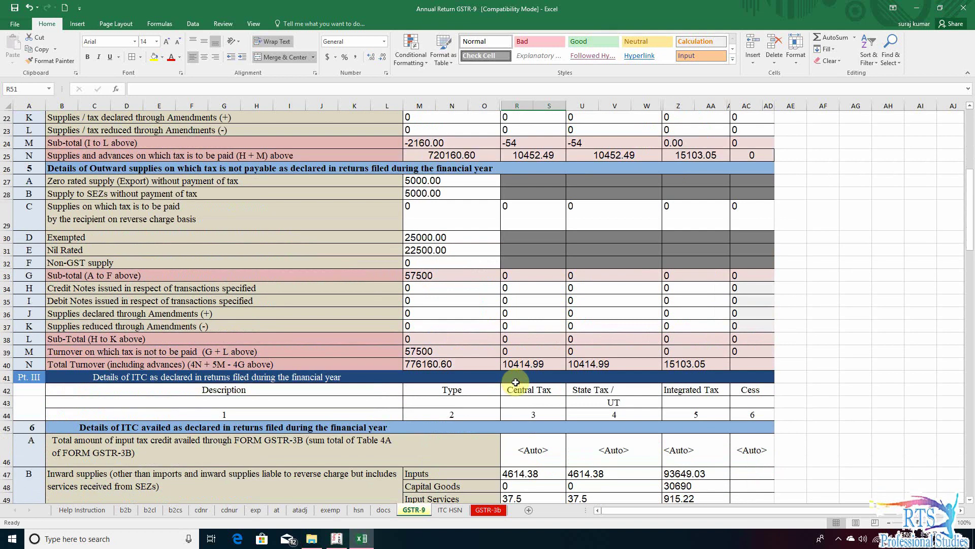
scroll(515, 382, "down", 4)
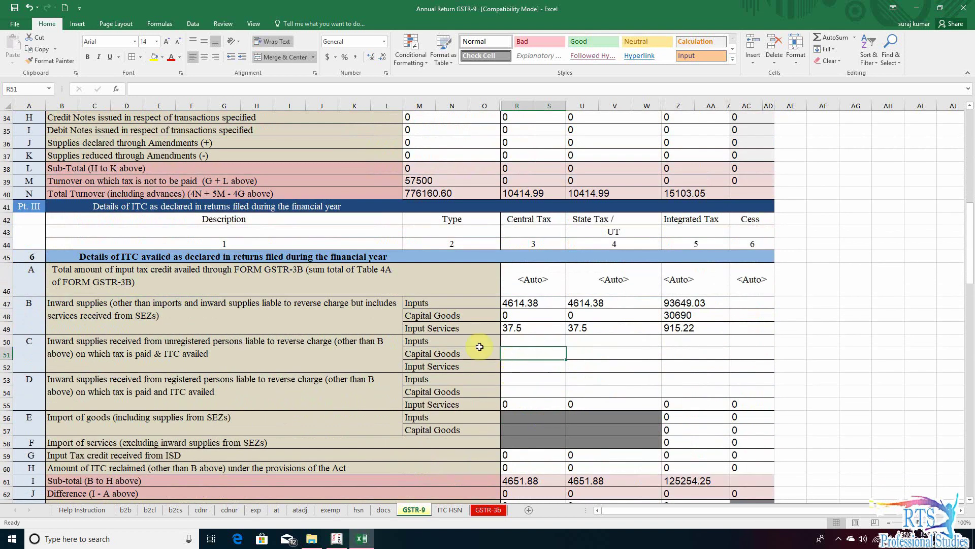
left_click(286, 361)
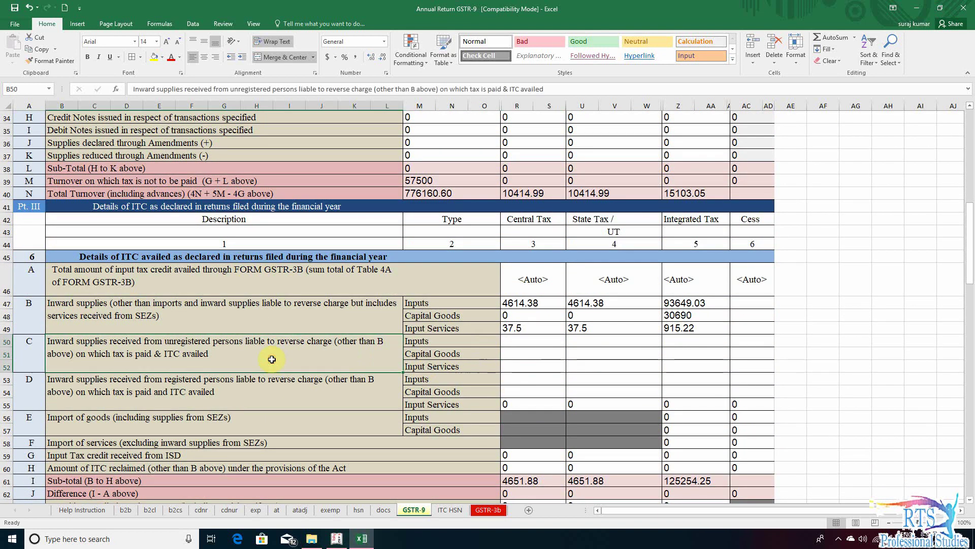
left_click(296, 314)
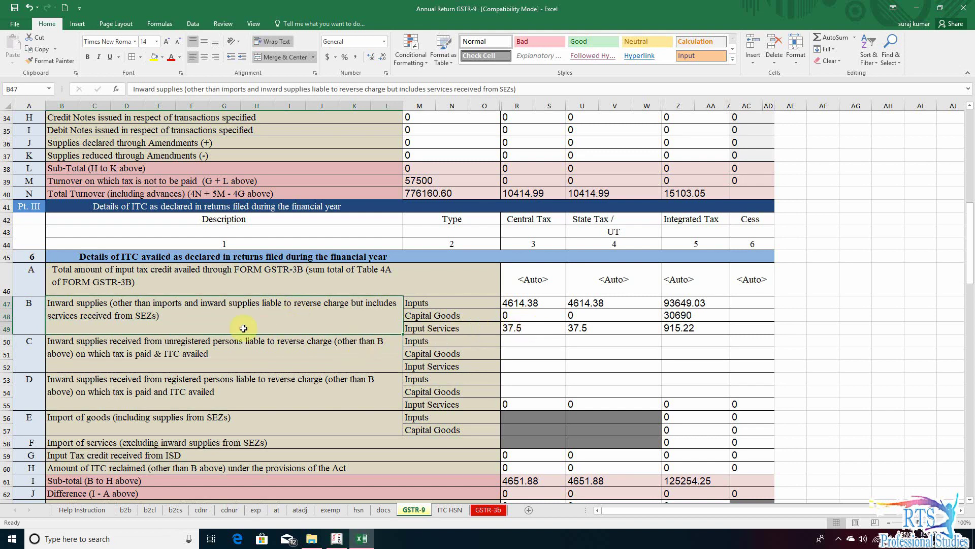
left_click(528, 316)
left_click(362, 319)
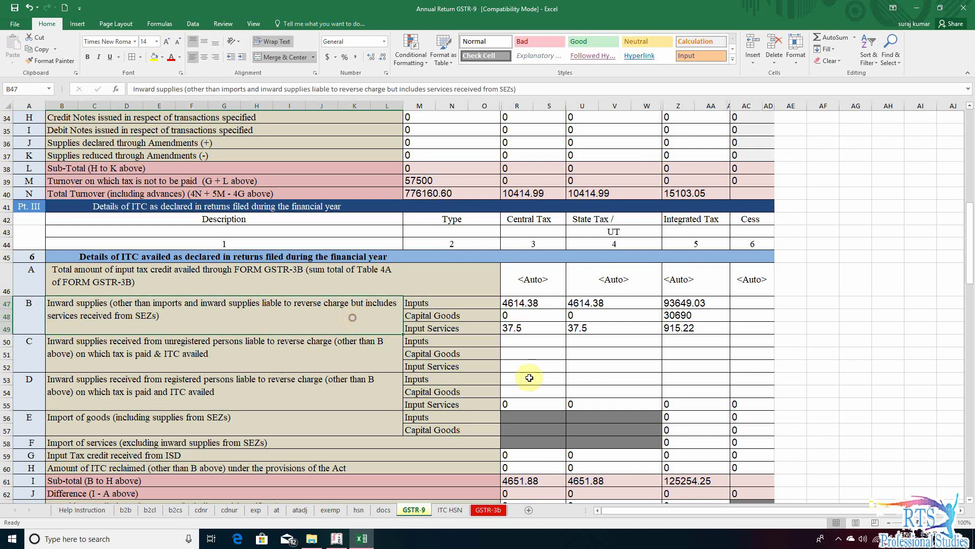
- Delete the Freight Charges row (HSN/SAC 8804) from the ITC services table on the ITC HSN sheet
left_click(452, 511)
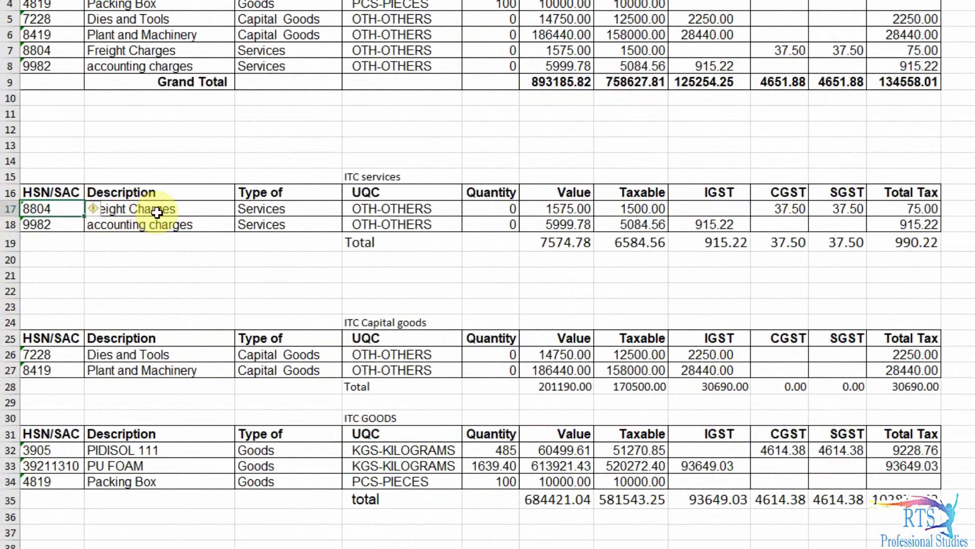
left_click(115, 251)
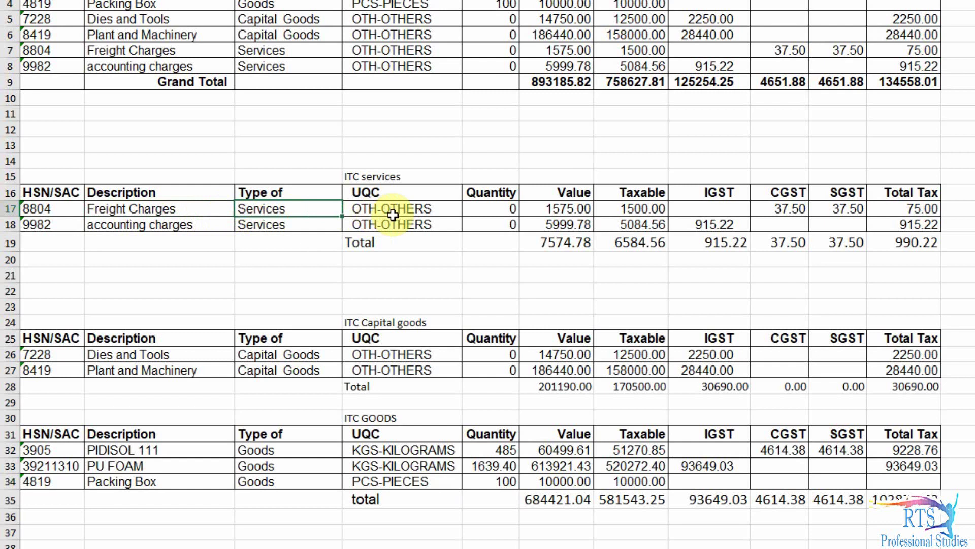
left_click(562, 213)
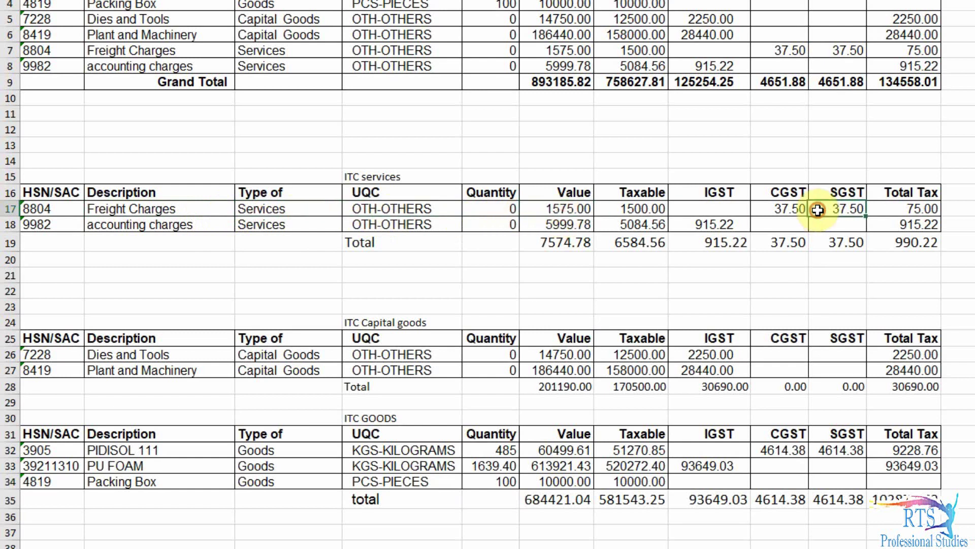
left_click(920, 209)
left_click(29, 212)
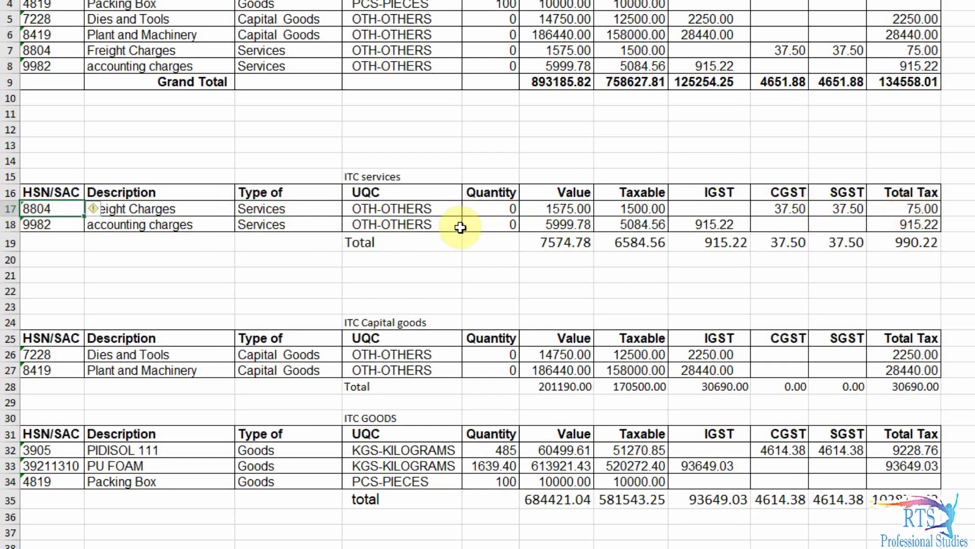
left_click(242, 292)
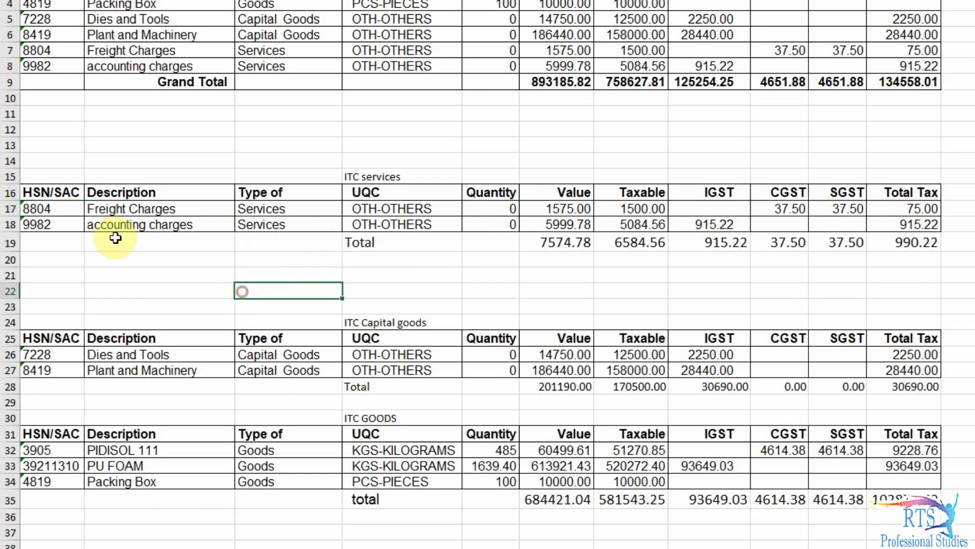
left_click(3, 207)
right_click(3, 208)
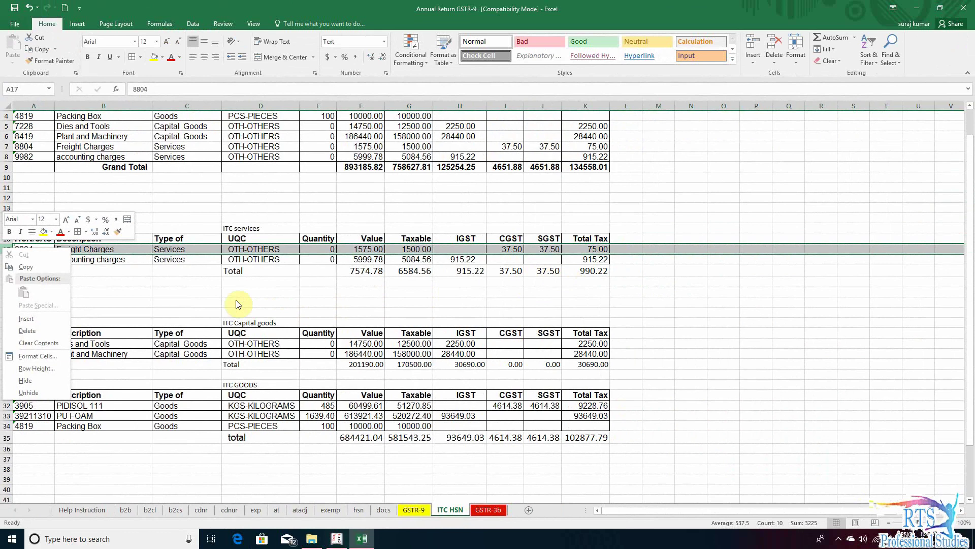
left_click(20, 330)
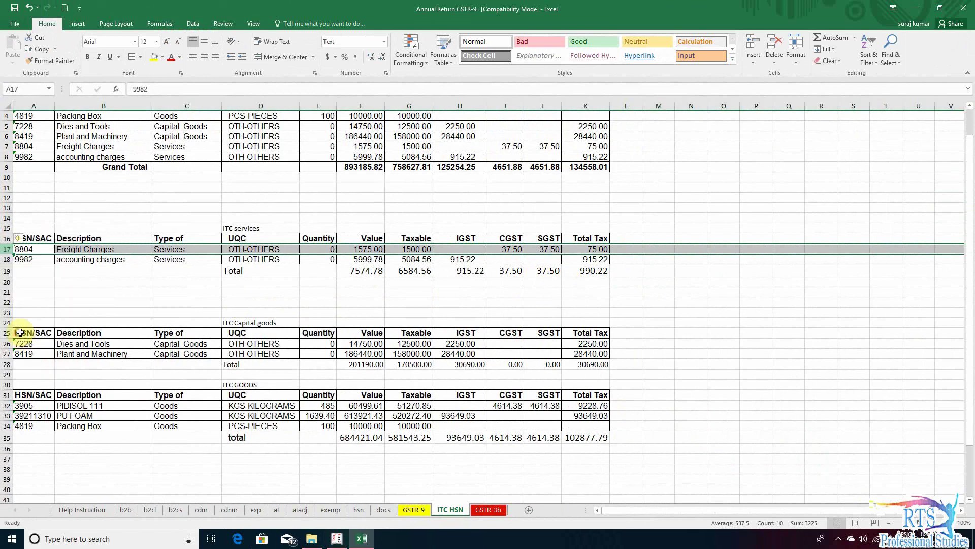
left_click(471, 290)
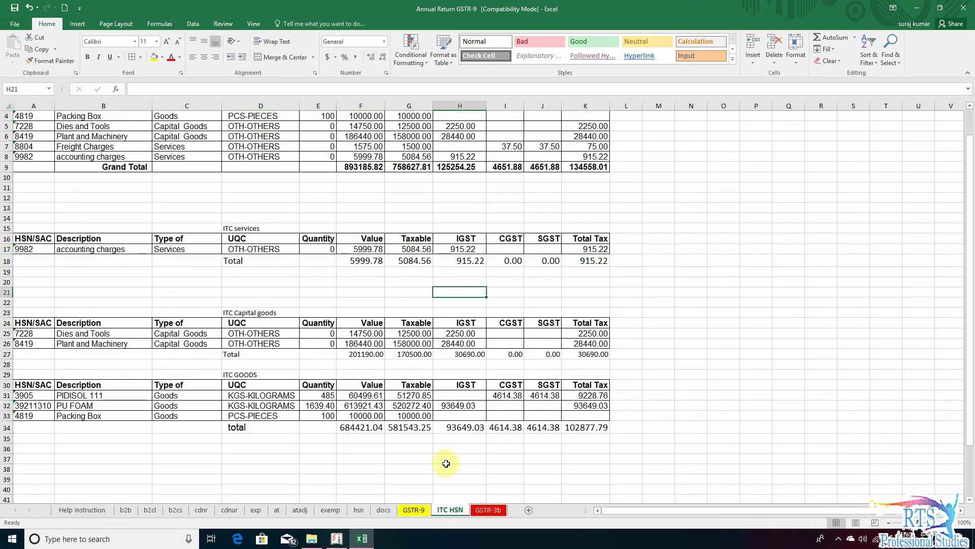
- Return to the GSTR-9 sheet and check row 6B's Input Services taxes against row 6C on unregistered reverse charge supplies
left_click(414, 509)
left_click(579, 330)
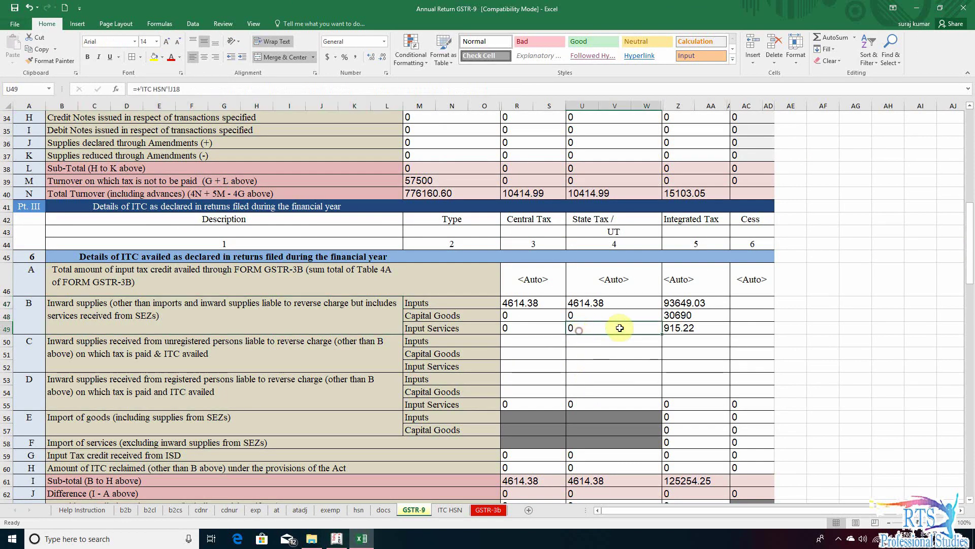
left_click(494, 331)
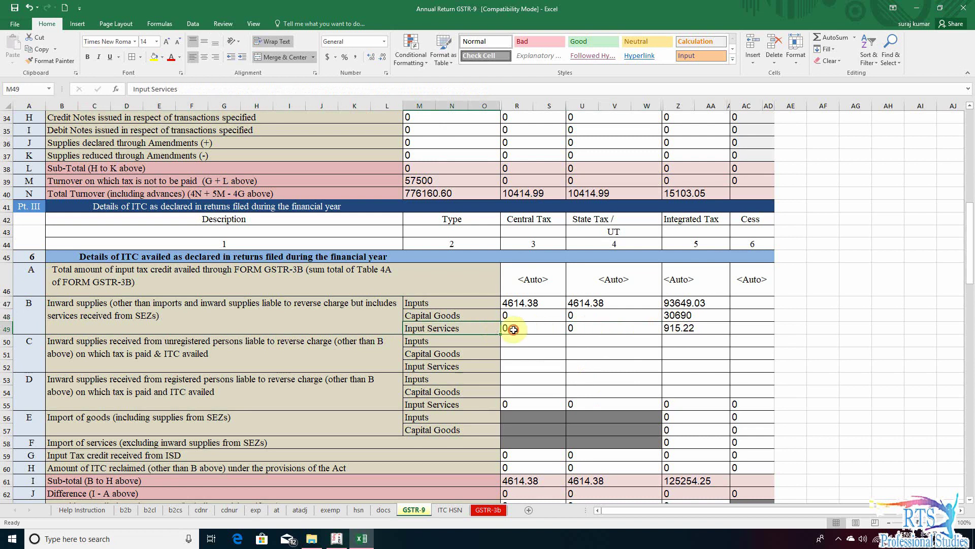
left_click(514, 330)
left_click(599, 328)
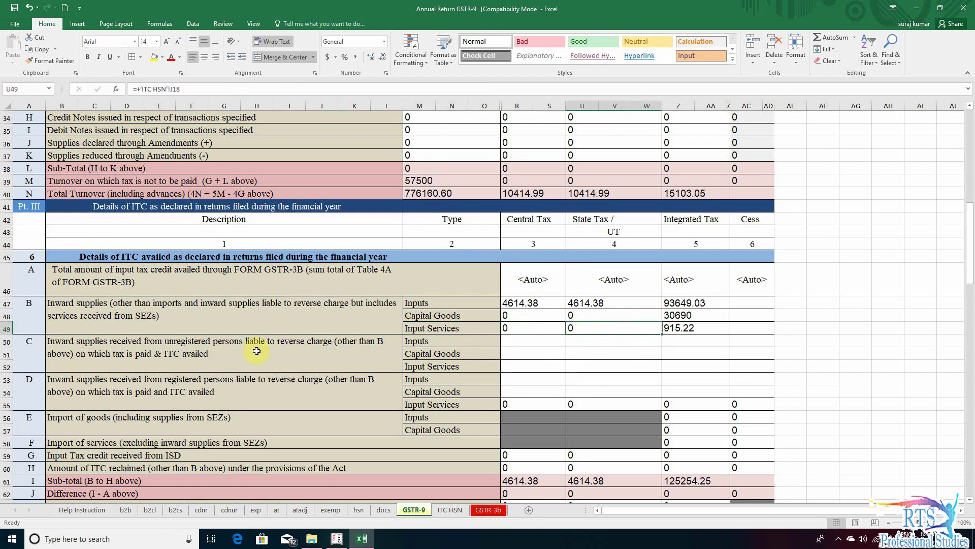
left_click(147, 351)
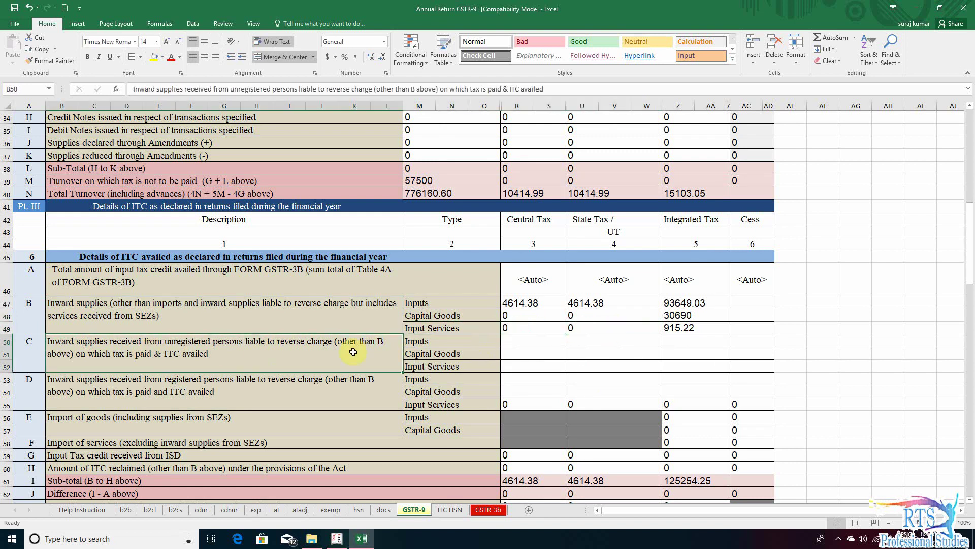
left_click(525, 350)
left_click(505, 366)
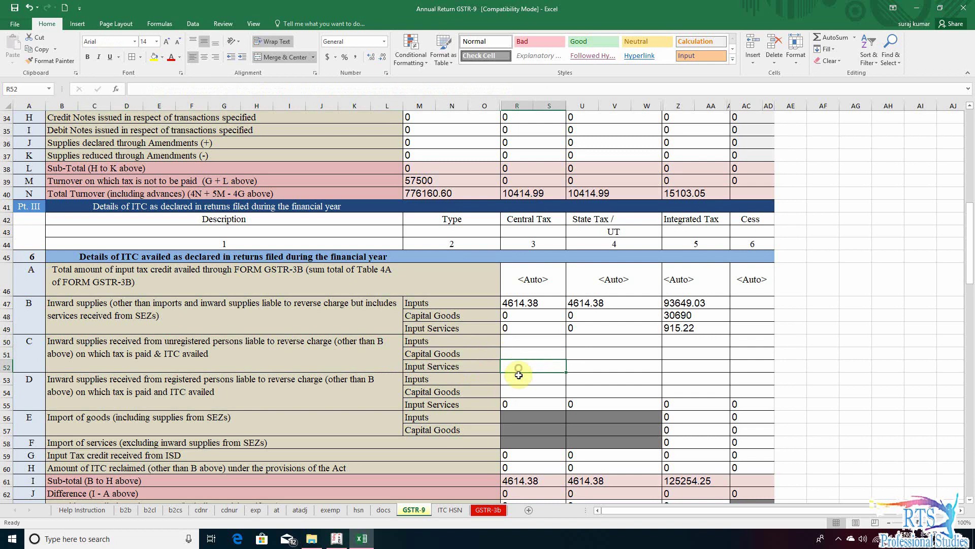
- Fill row 6C's Input Services from row 4G's reverse charge taxes: Central Tax 37.50, State Tax 37.50 and Integrated Tax 0
scroll(483, 356, "up", 9)
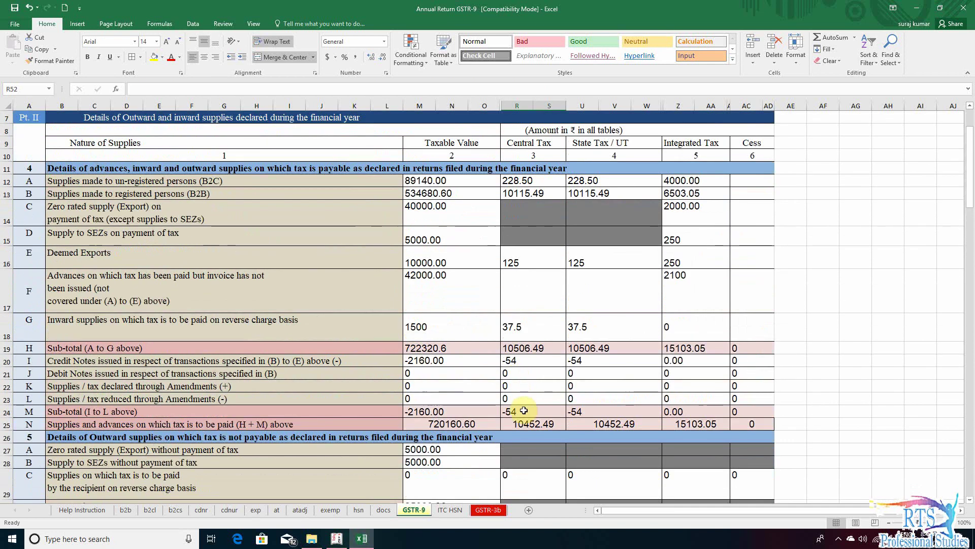
left_click(513, 328)
left_click(589, 328)
scroll(524, 366, "down", 8)
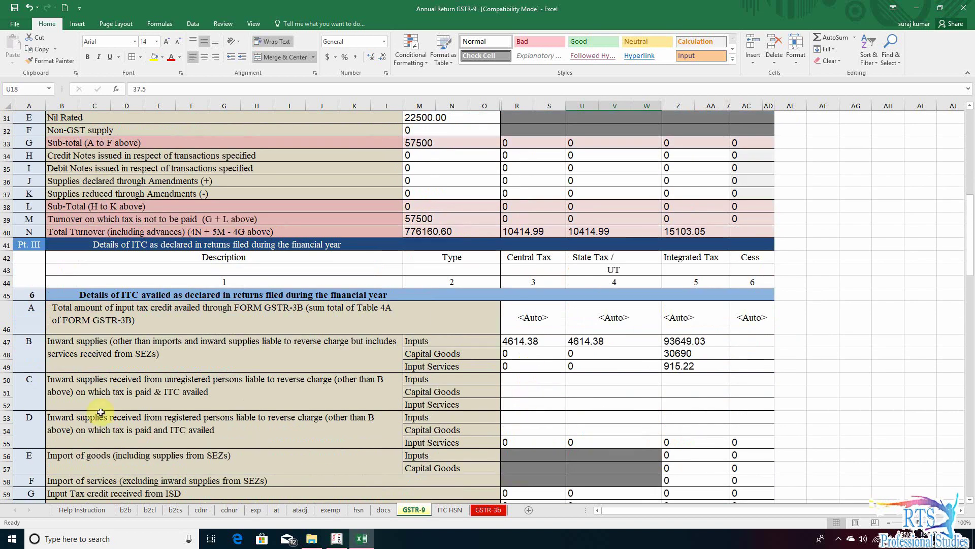
left_click(99, 392)
left_click(521, 405)
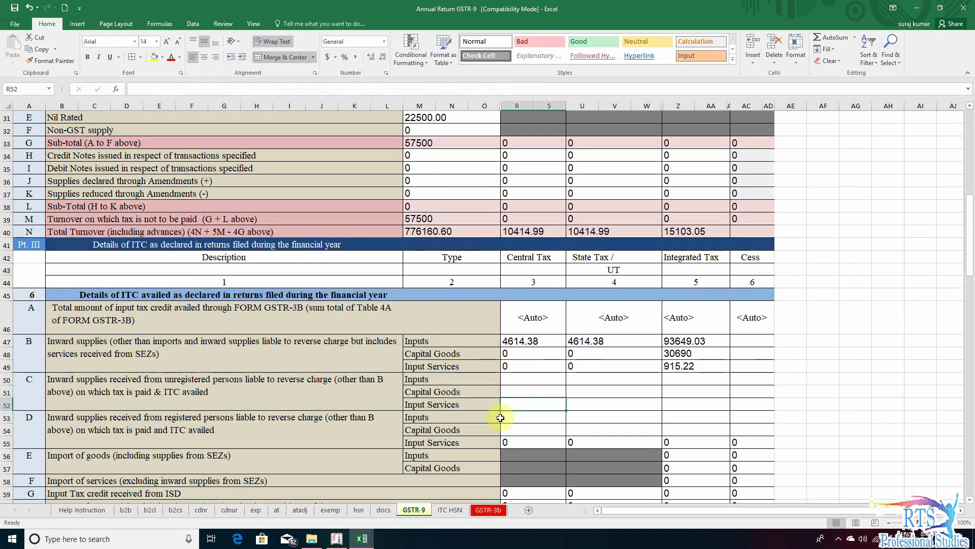
type("37.5")
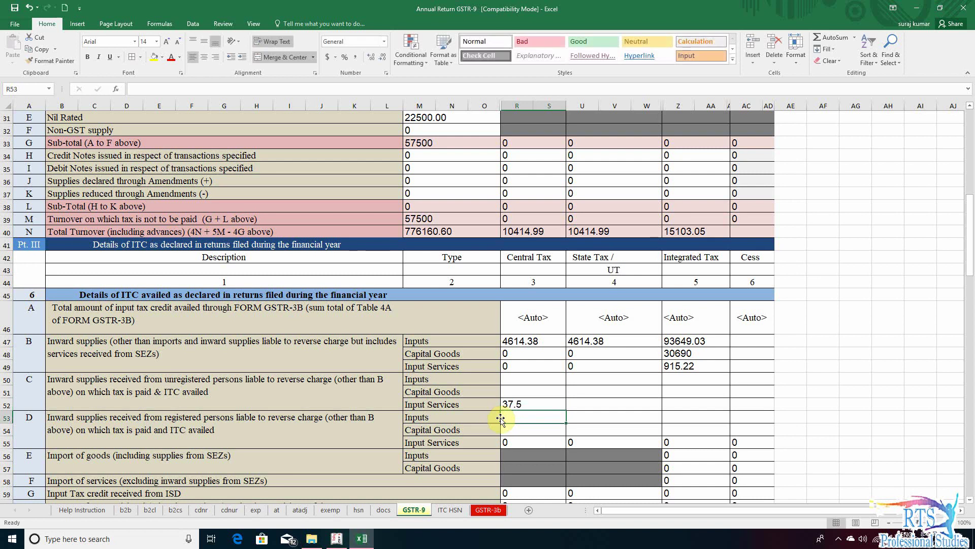
key("ctrl+Return")
key("Tab")
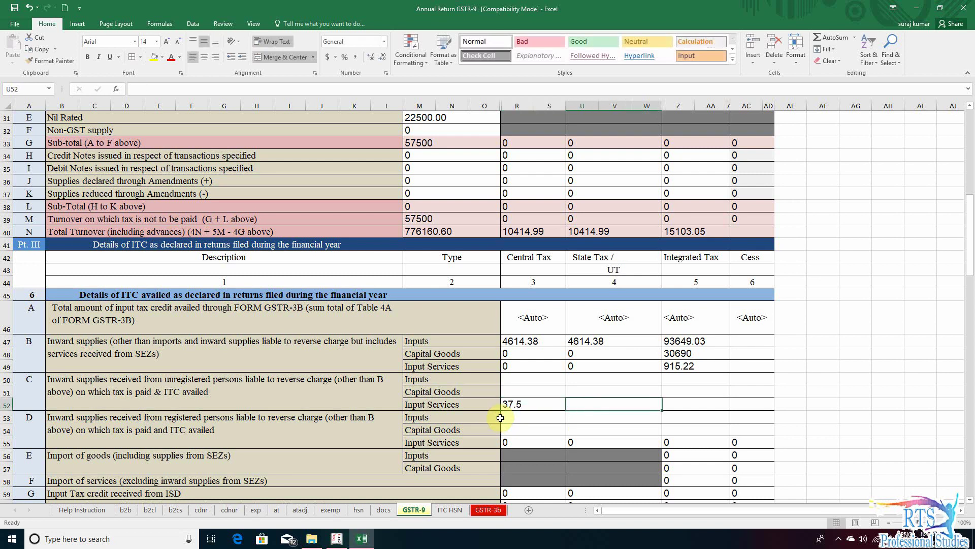
type("37.5")
key("Tab")
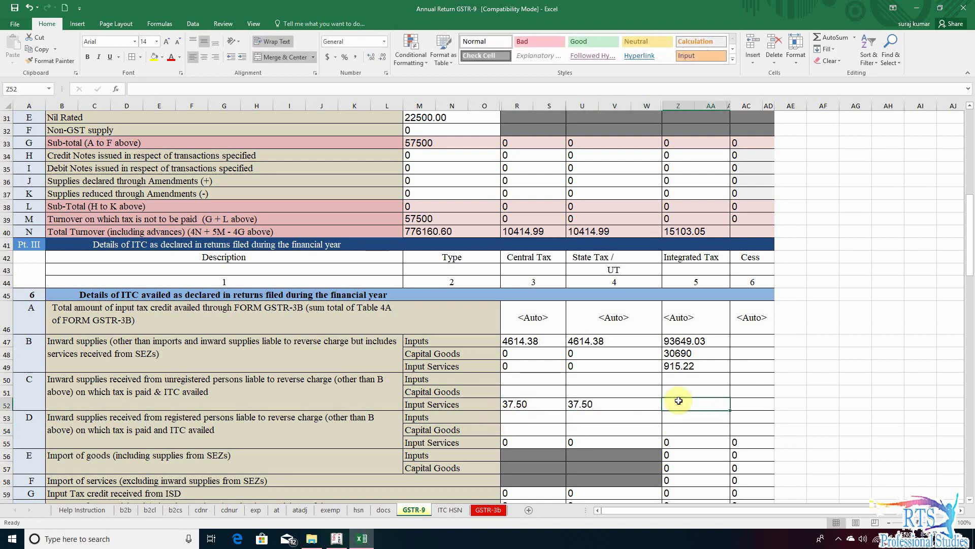
type("0")
key("Return")
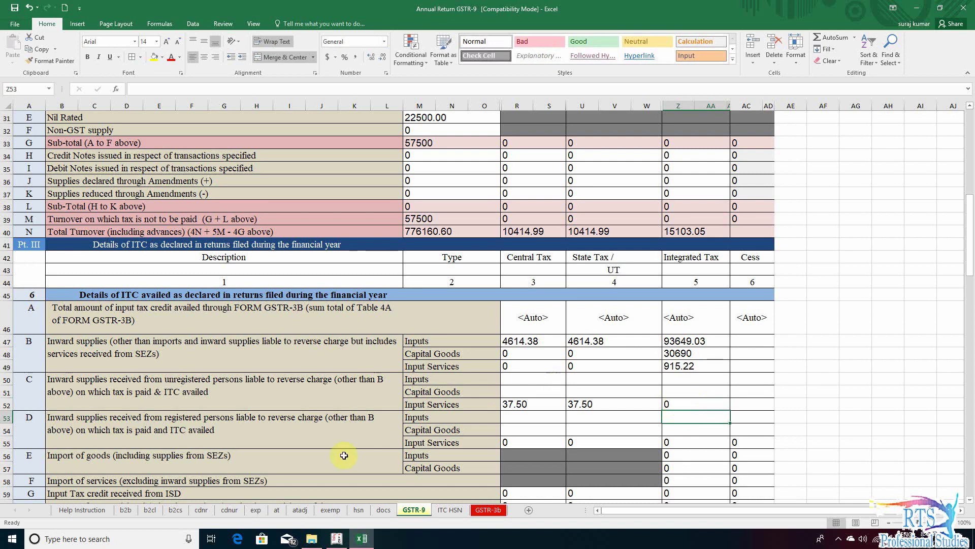
- For row 6D on registered persons' reverse charge supplies, switch to Tally.ERP 9 and open the GSTR-2 report
left_click(158, 433)
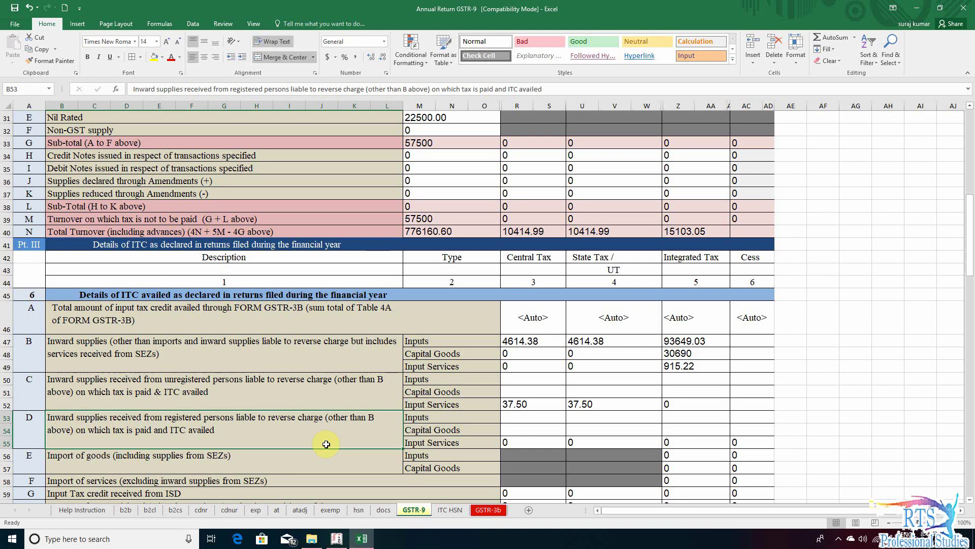
key("alt+Tab")
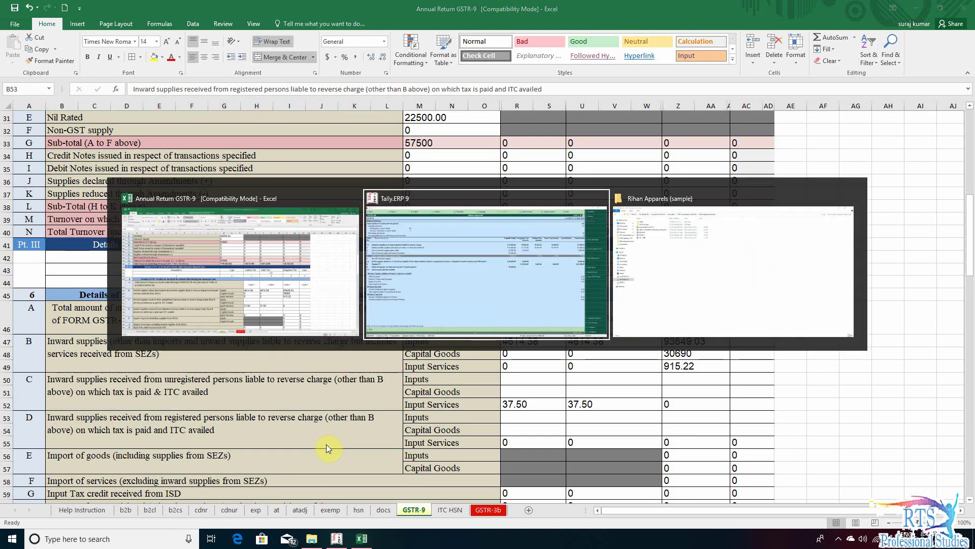
key("Escape")
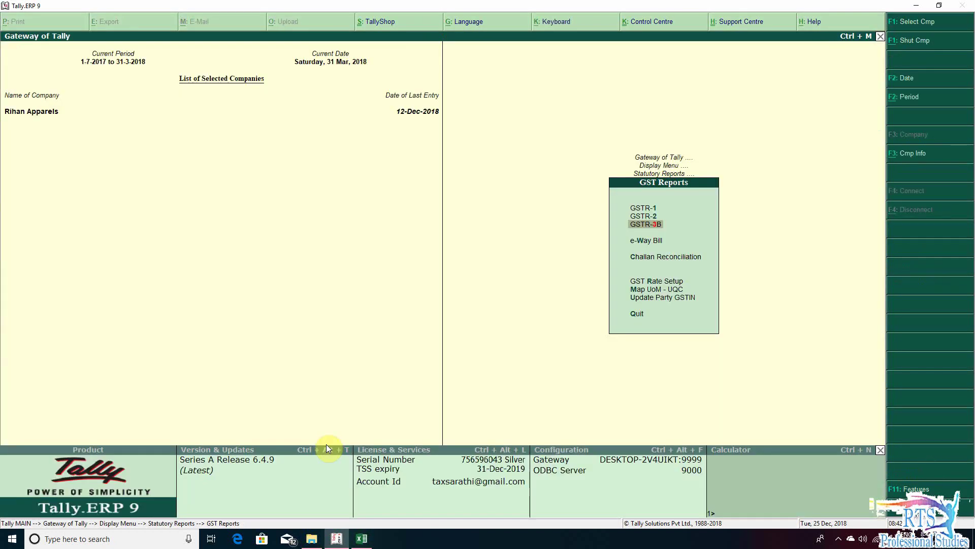
key("Up")
key("Return")
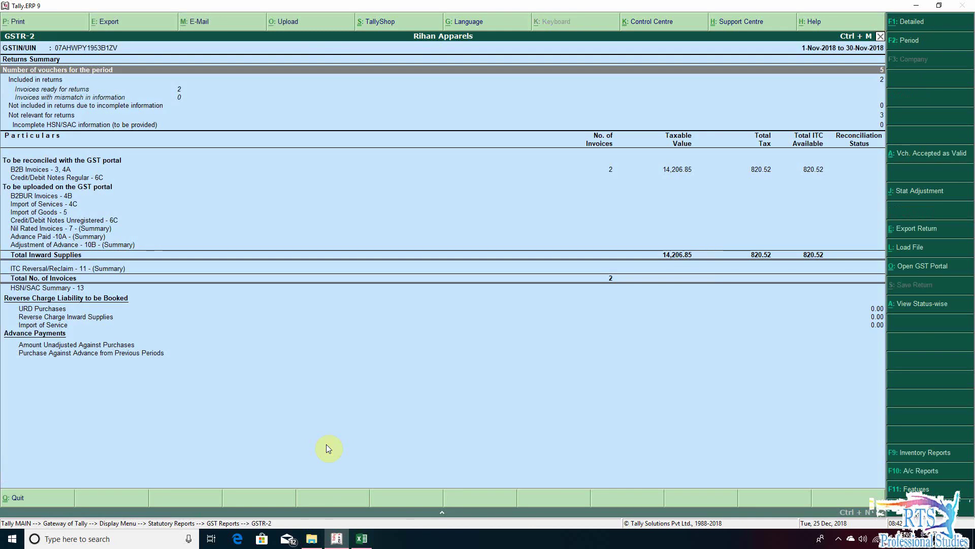
- Set the GSTR-2 report period from 1-7-2017 to 31-3-2018
key("F2")
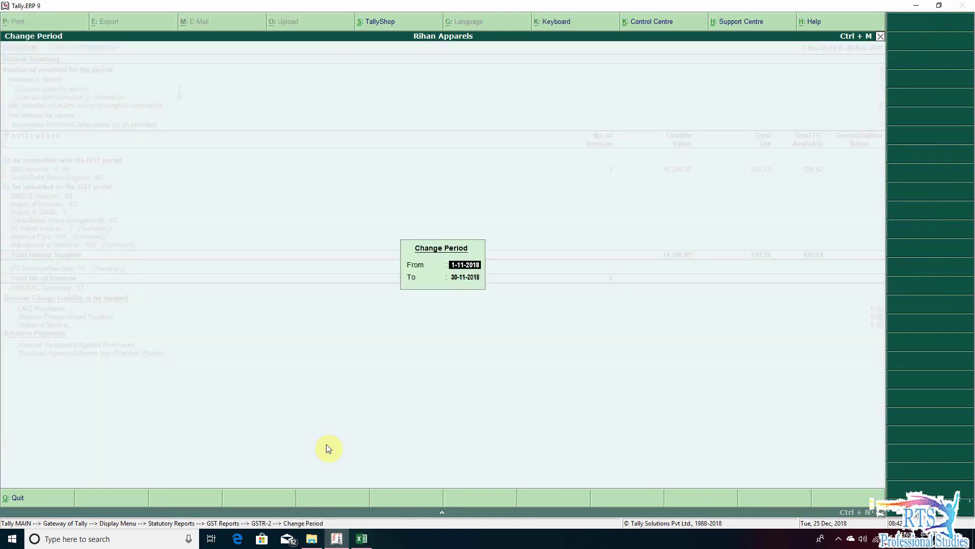
type("1-7-2017")
key("Return")
type("31-3")
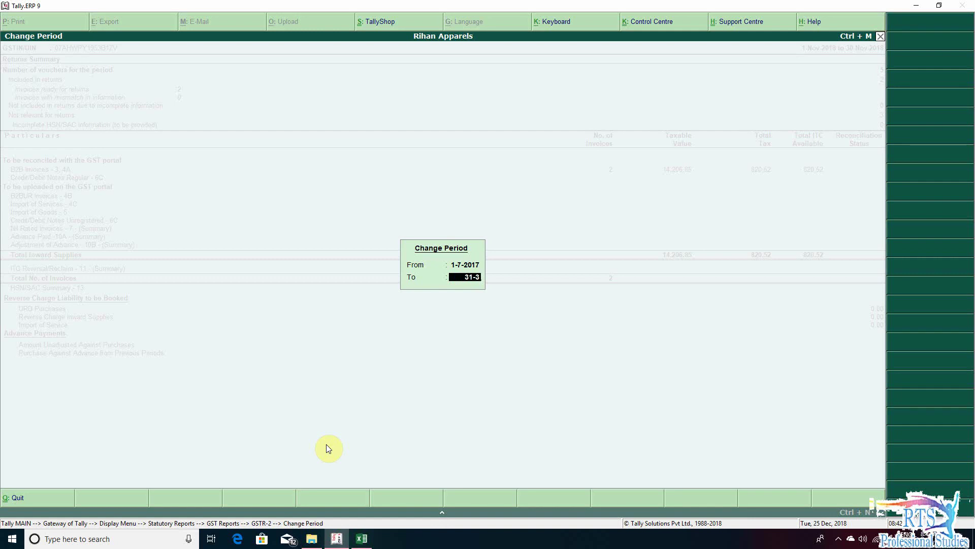
type("-2018")
key("Return")
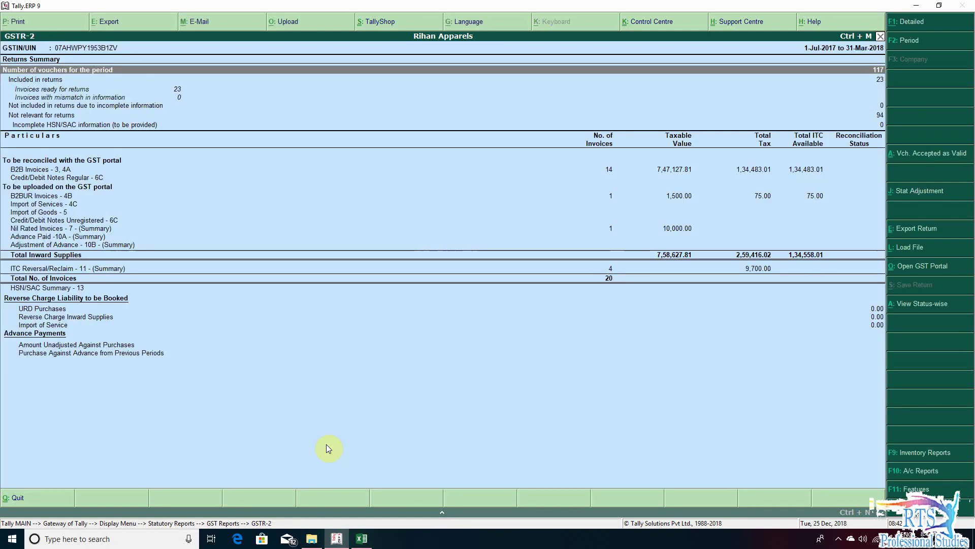
- Show GSTR-2 in detailed view and examine the reverse charge supplies under B2B Invoices
key("Down")
key("Down")
key("Down")
key("Down")
key("Down")
key("Down")
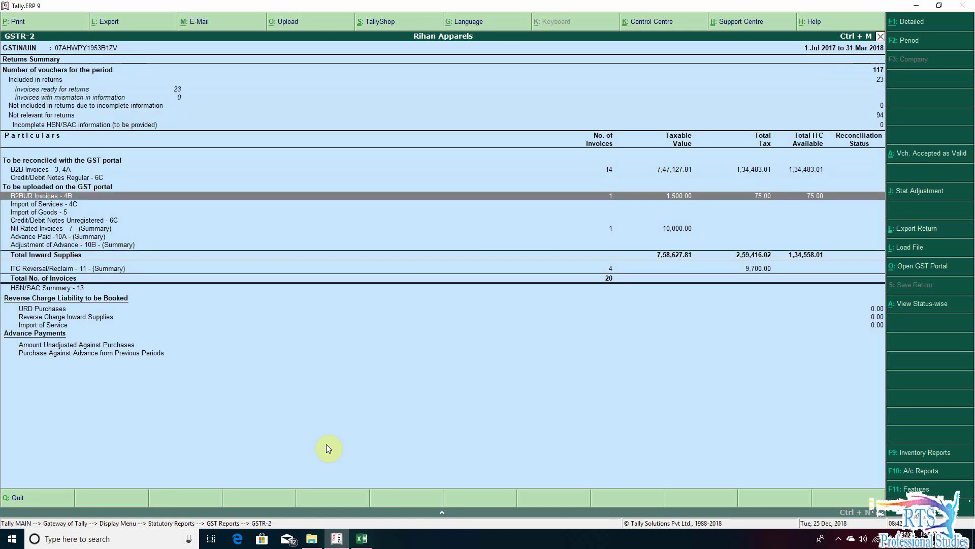
key("Up")
key("Up")
key("alt+F1")
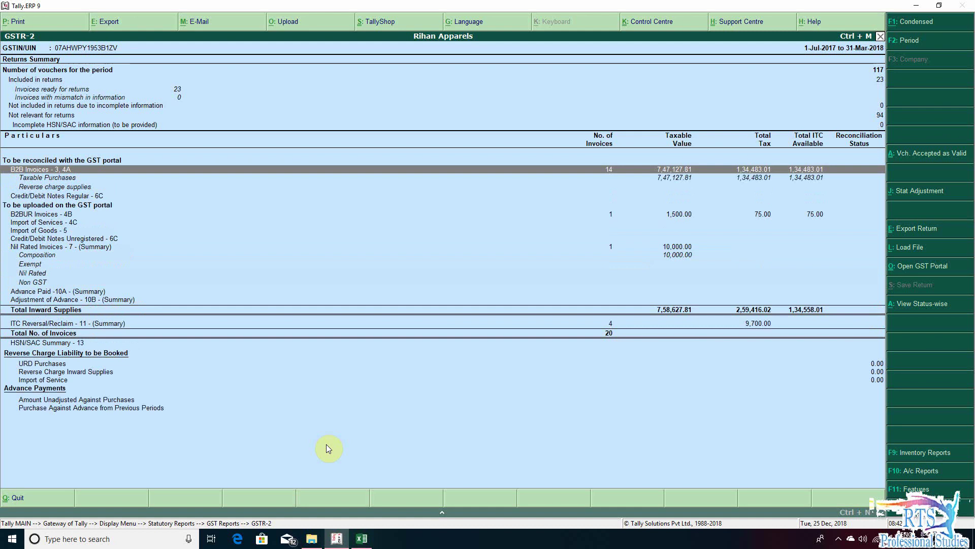
key("Down")
key("Down")
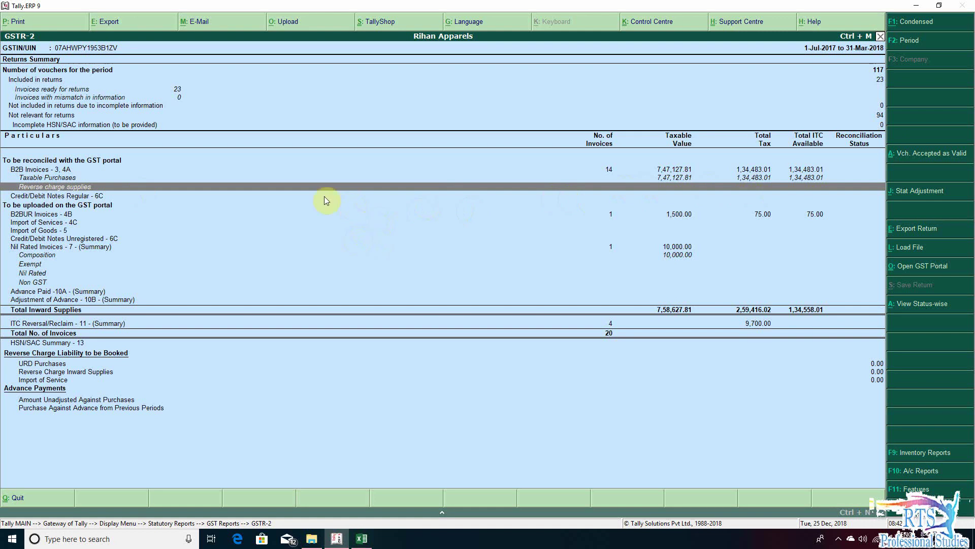
- Switch back to the GSTR-9 workbook in Excel and enter 0 for Central, State and Integrated Tax and Cess in row 6D's Inputs
left_click(362, 538)
left_click(518, 420)
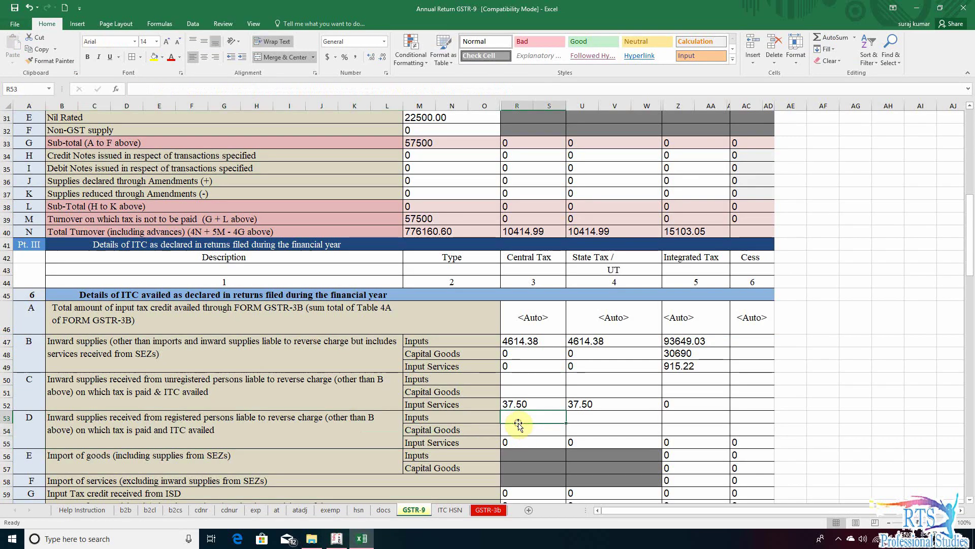
type("0")
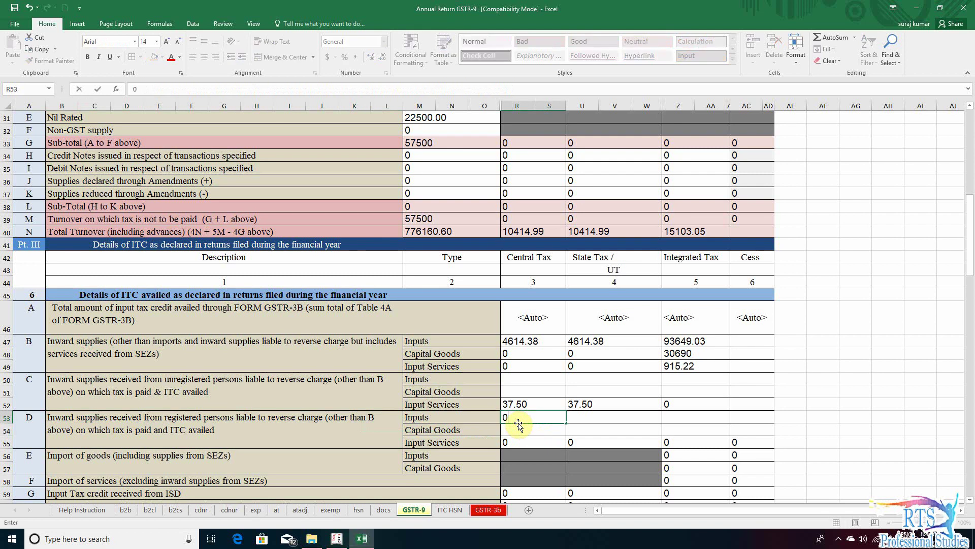
key("Return")
key("Up")
key("Tab")
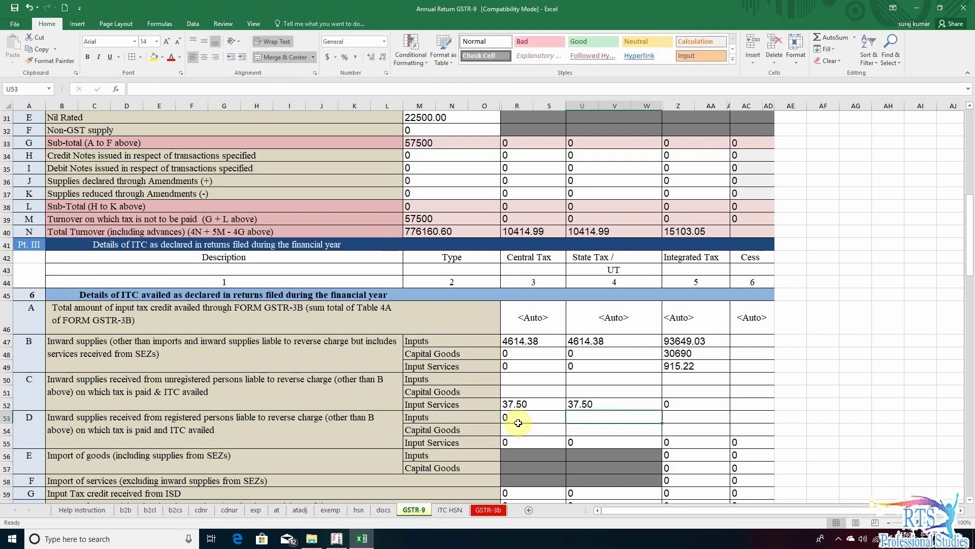
type("0")
key("Tab")
type("0")
key("Tab")
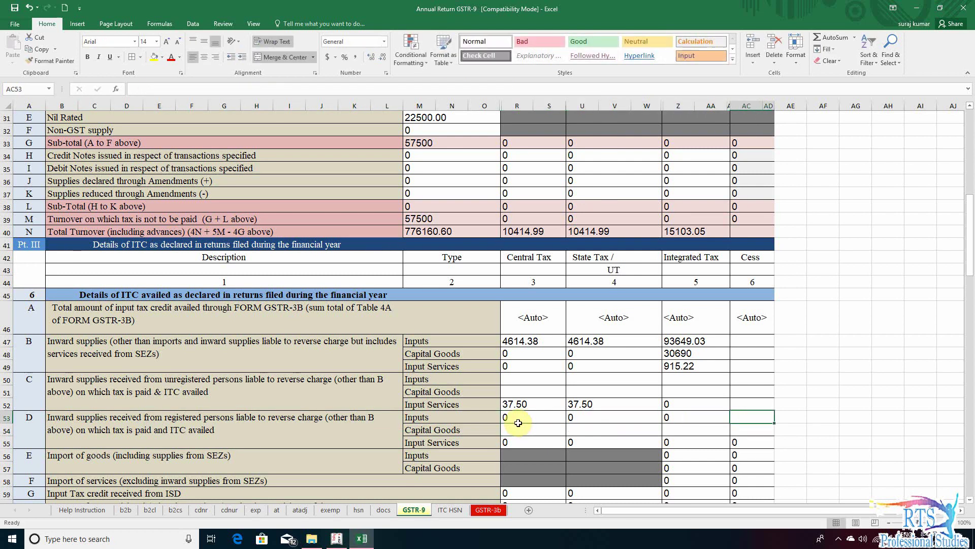
type("0")
left_click(441, 468)
left_click(149, 465)
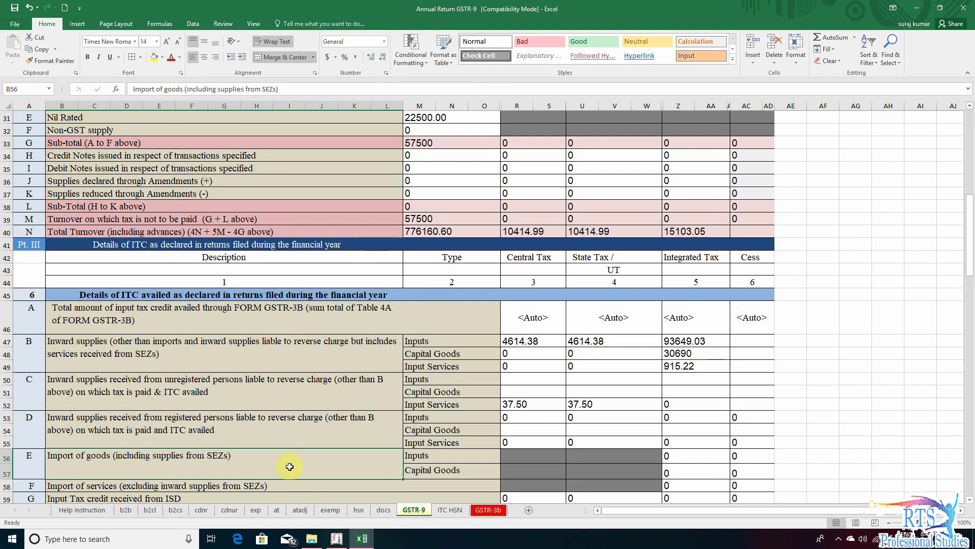
- Review row 6E, import of goods including supplies from SEZs, checking its Inputs and Capital Goods cells in every tax column
left_click(468, 465)
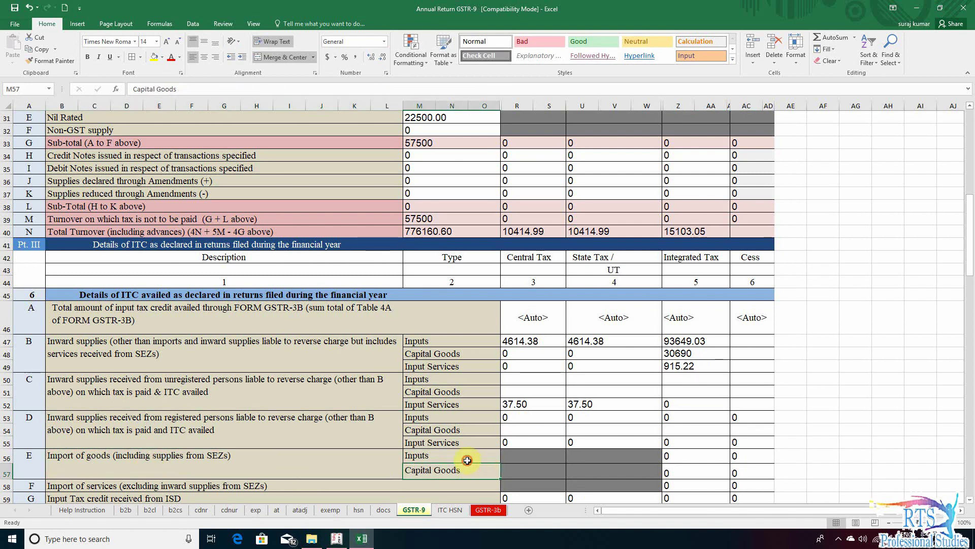
left_click(467, 460)
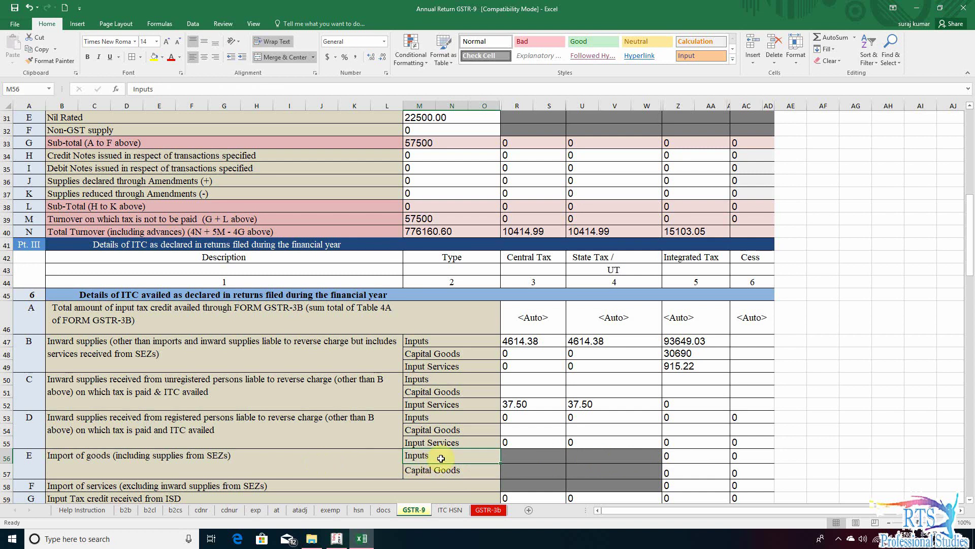
left_click(619, 455)
left_click(686, 453)
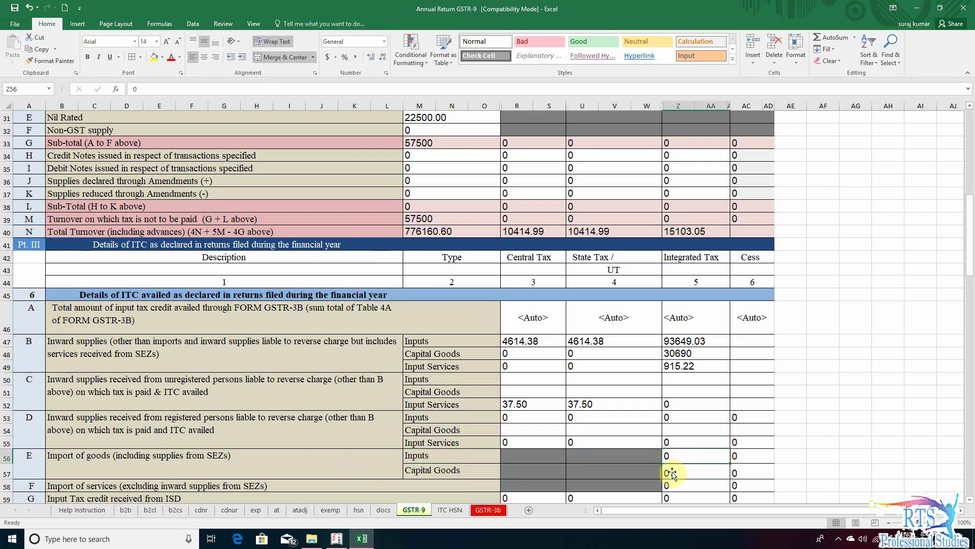
left_click(735, 456)
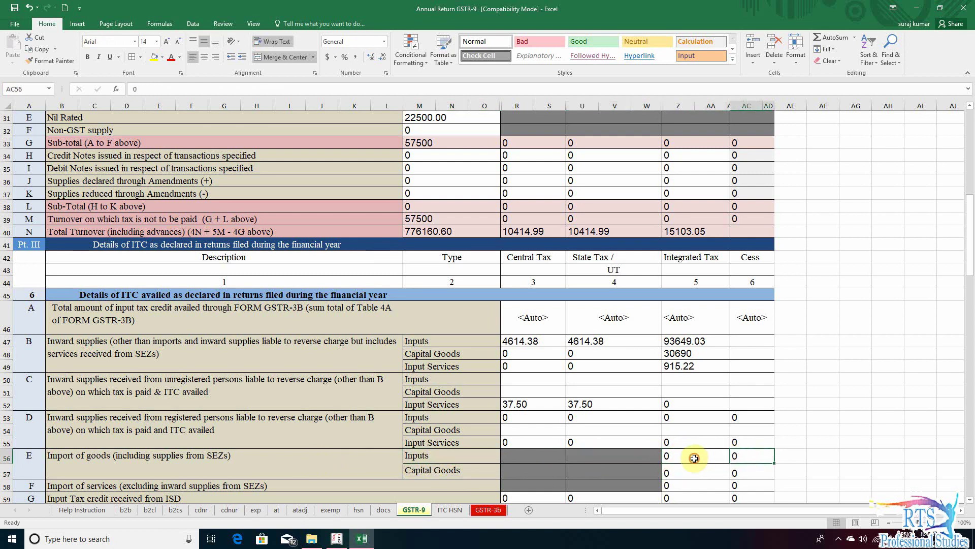
left_click(246, 474)
left_click(428, 458)
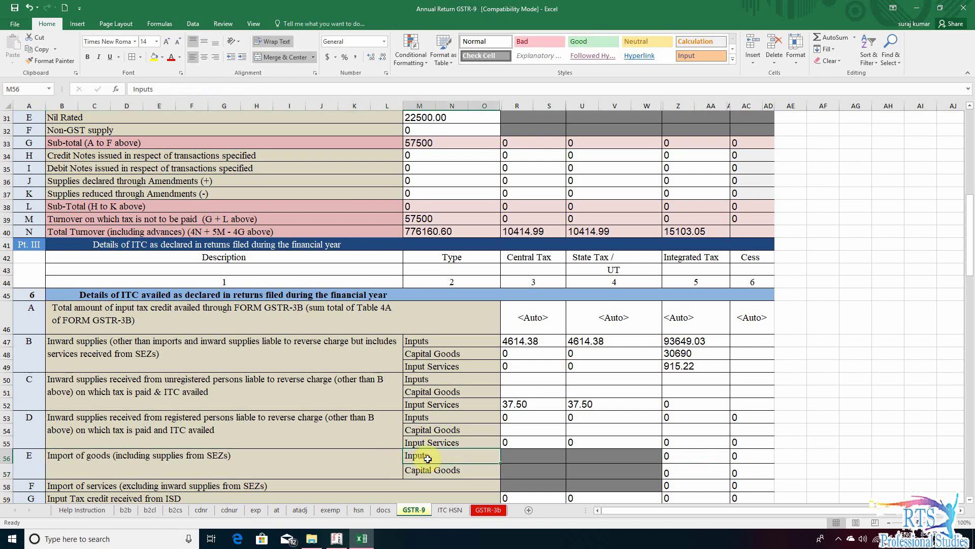
left_click(269, 465)
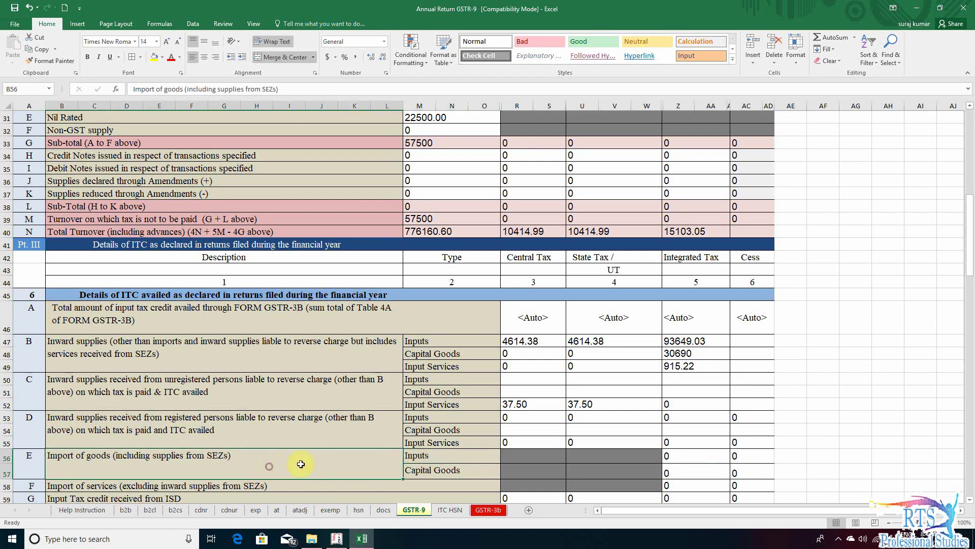
left_click(442, 460)
left_click(554, 459)
left_click(632, 459)
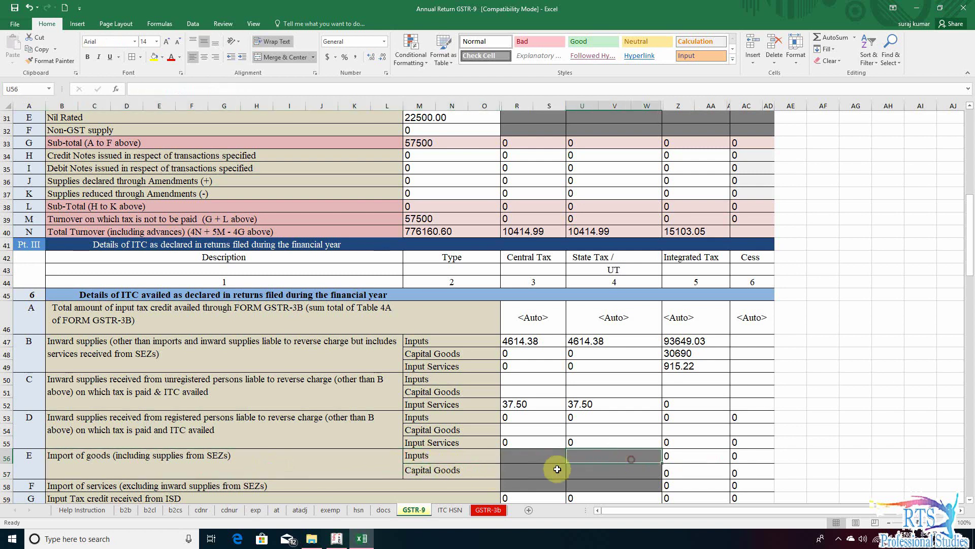
left_click(534, 469)
left_click(604, 468)
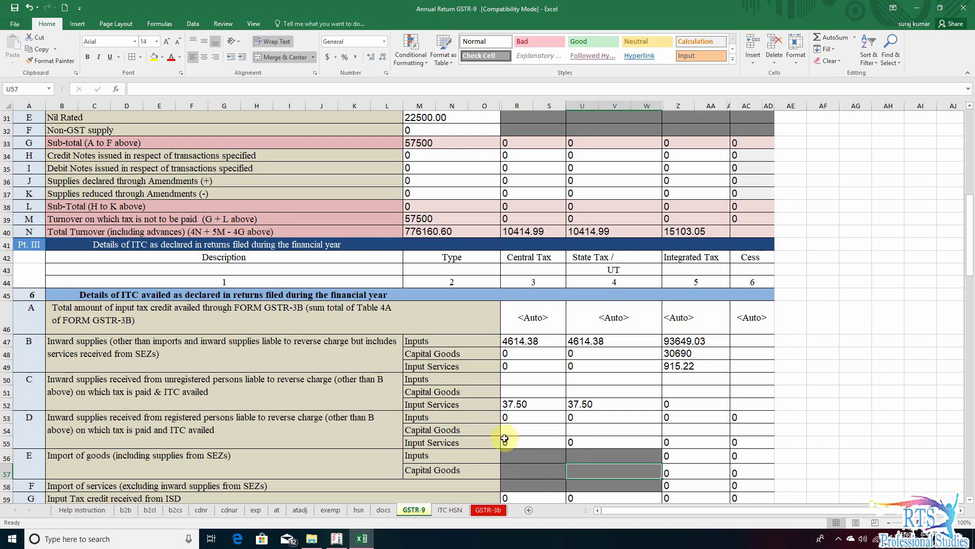
left_click(170, 466)
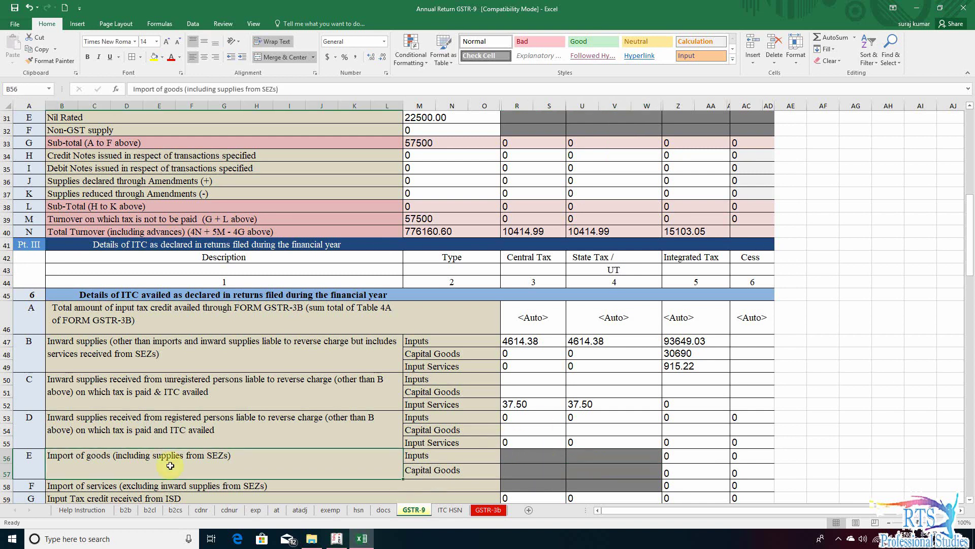
- Examine row 6F, import of services excluding inward supplies from SEZs, across all its tax columns
left_click(506, 442)
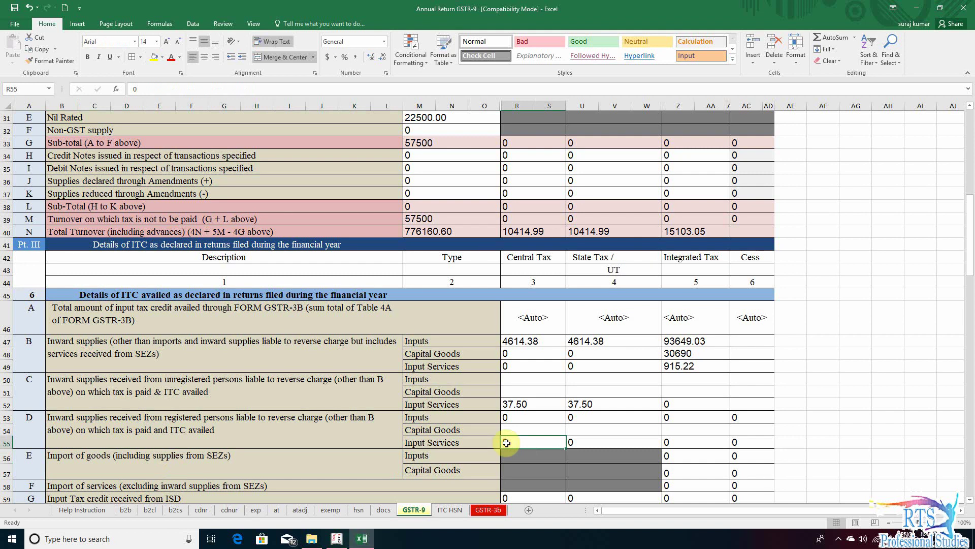
key("Down")
key("Down")
key("Down")
key("Down")
key("Down")
key("Down")
key("Down")
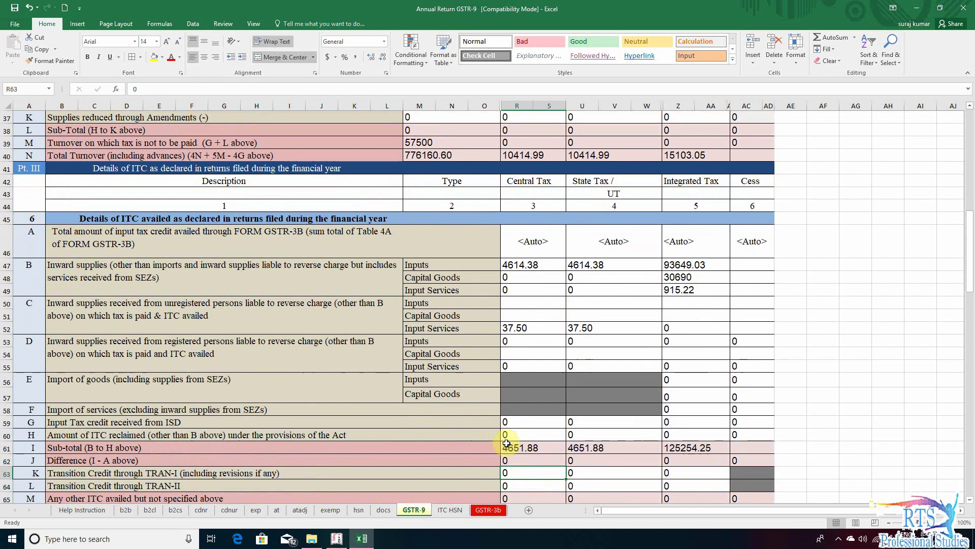
key("Up")
key("Up")
key("Up")
key("Up")
key("Up")
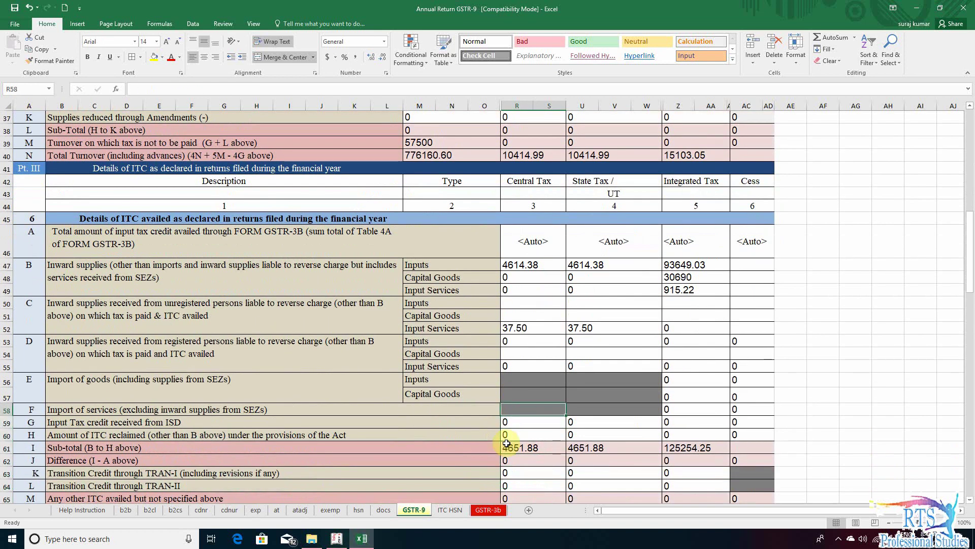
key("Left")
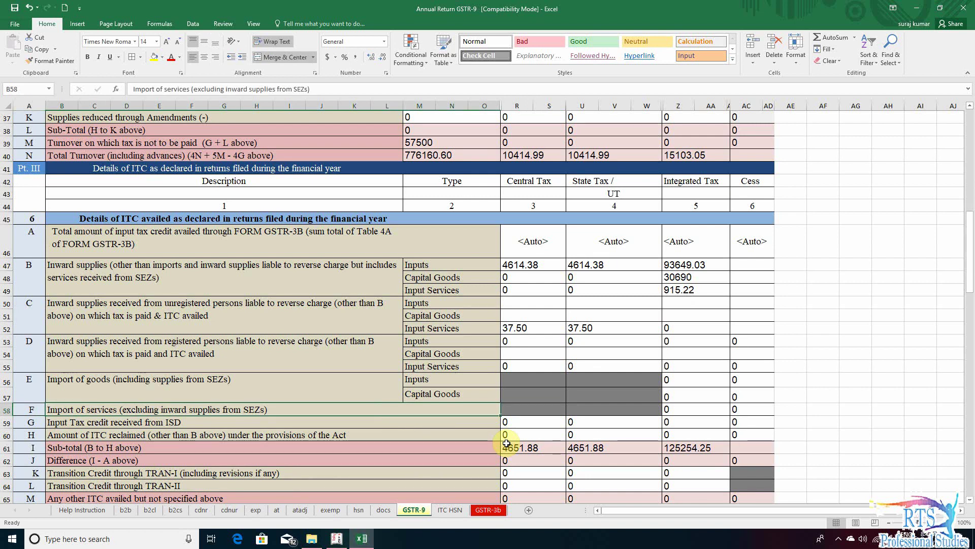
key("Left")
key("Right")
key("Right")
key("Right")
key("Right")
key("Right")
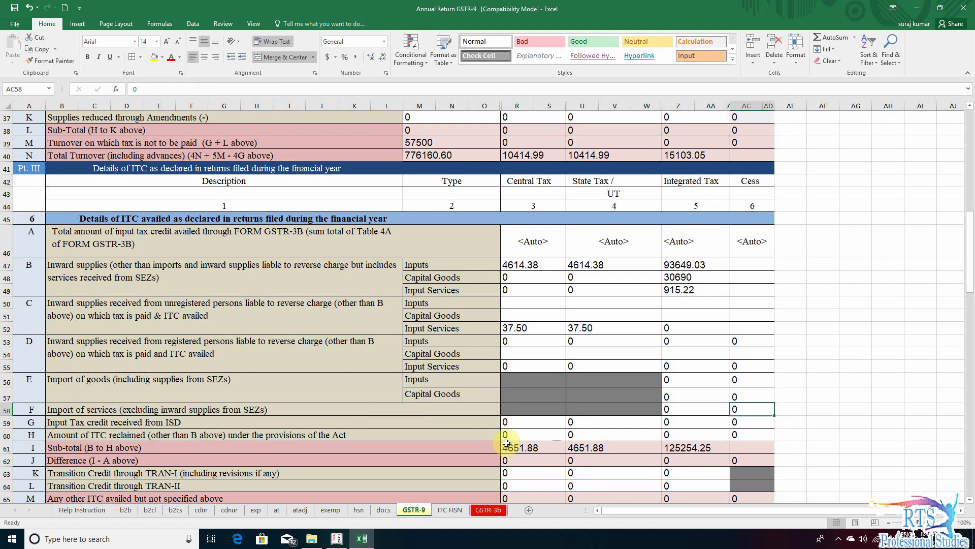
key("Left")
key("Left")
key("Left")
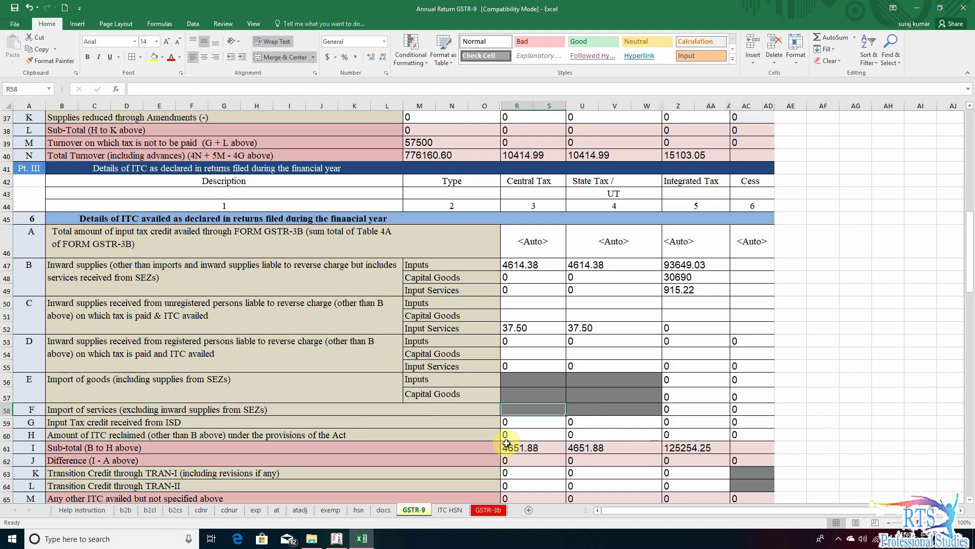
key("Left")
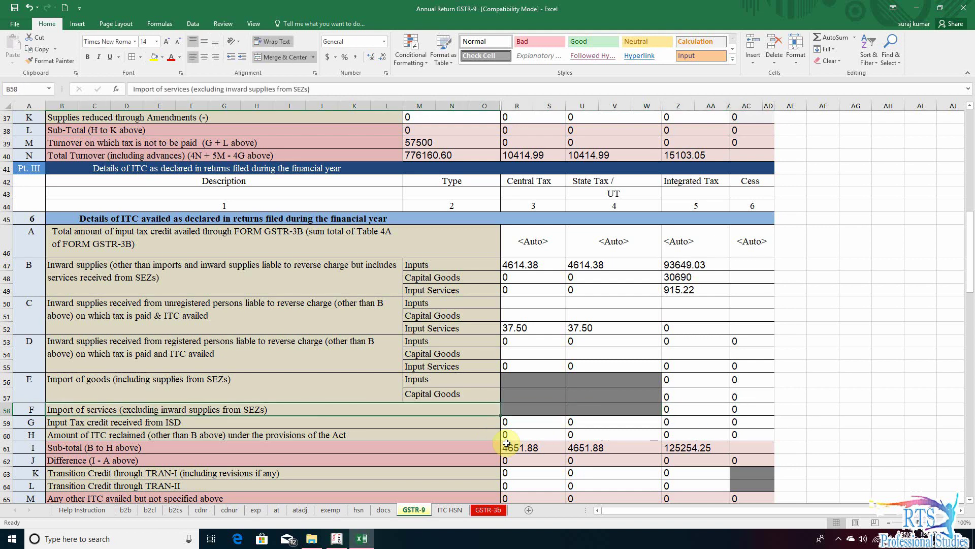
- For row 6G on input tax credit received from ISD, switch to Tally.ERP 9 and open the GSTR-3B report
key("Down")
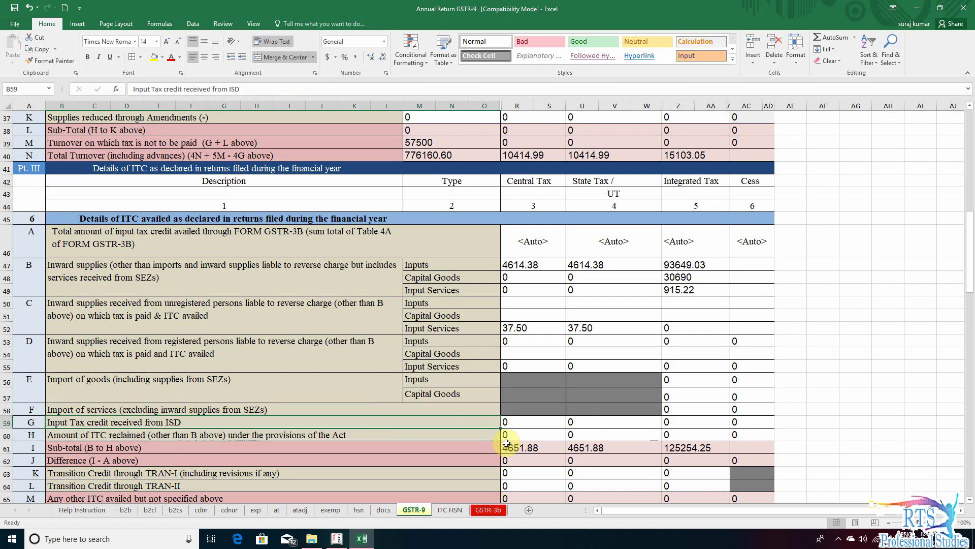
key("Right")
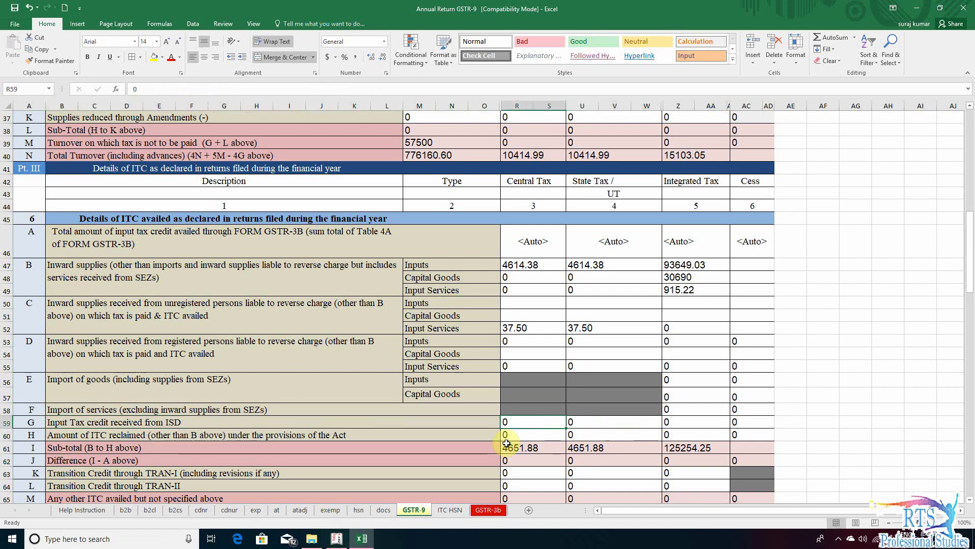
key("Right")
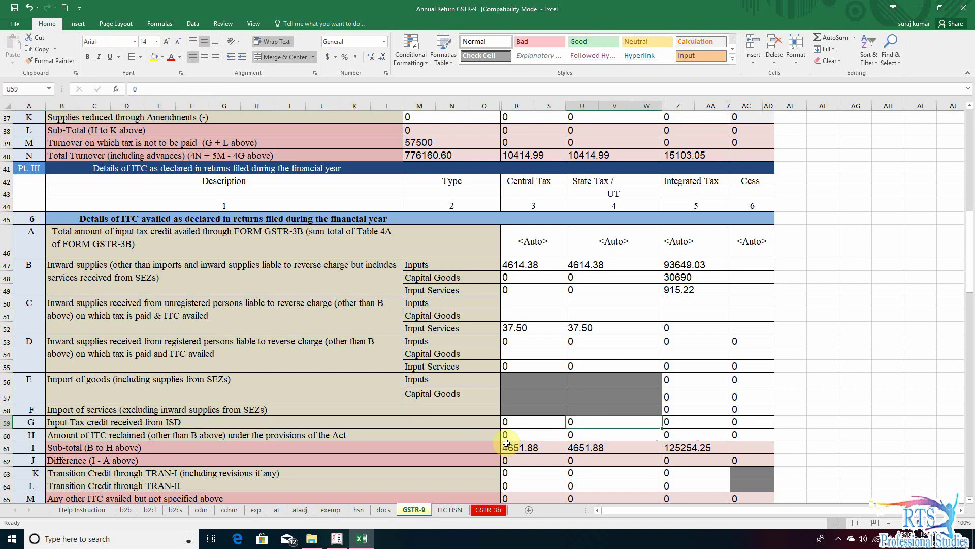
key("Right")
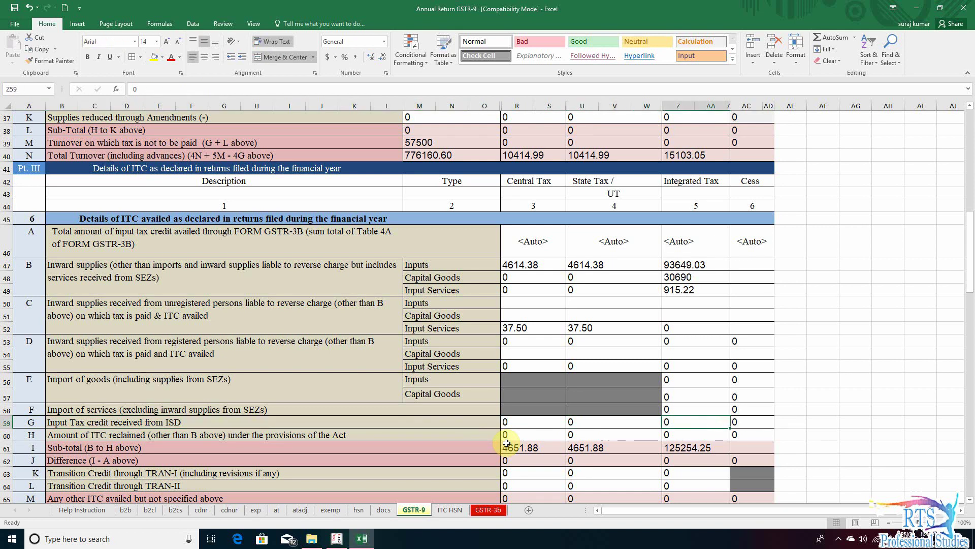
left_click(291, 422)
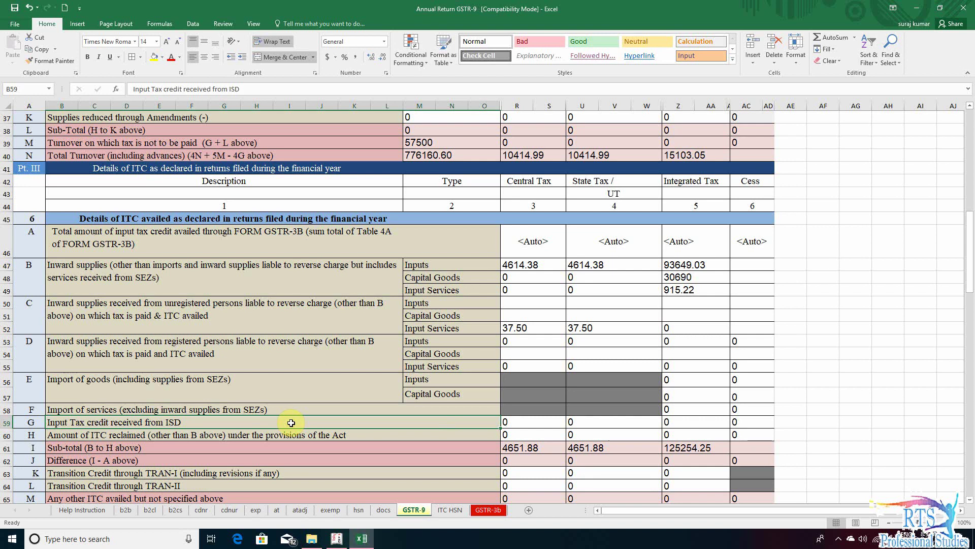
left_click(506, 421)
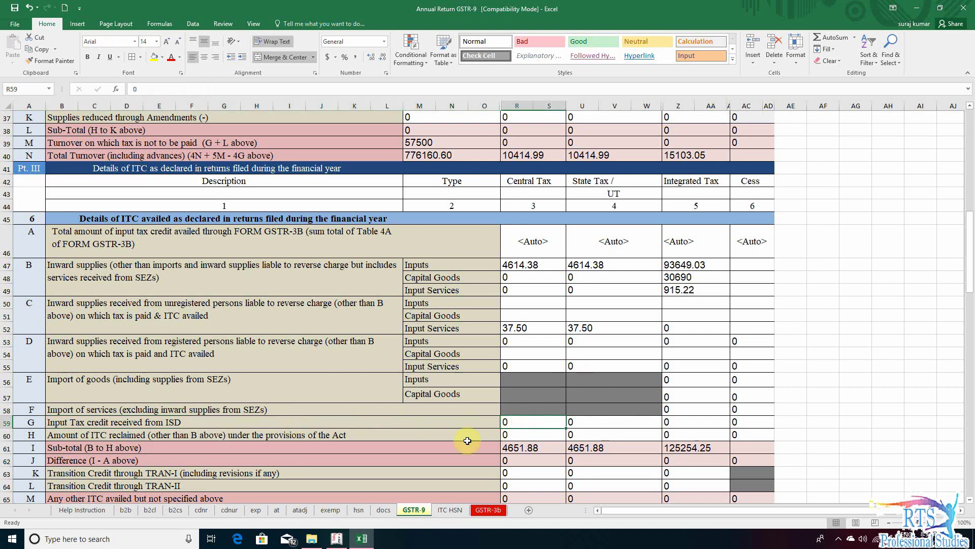
left_click(336, 538)
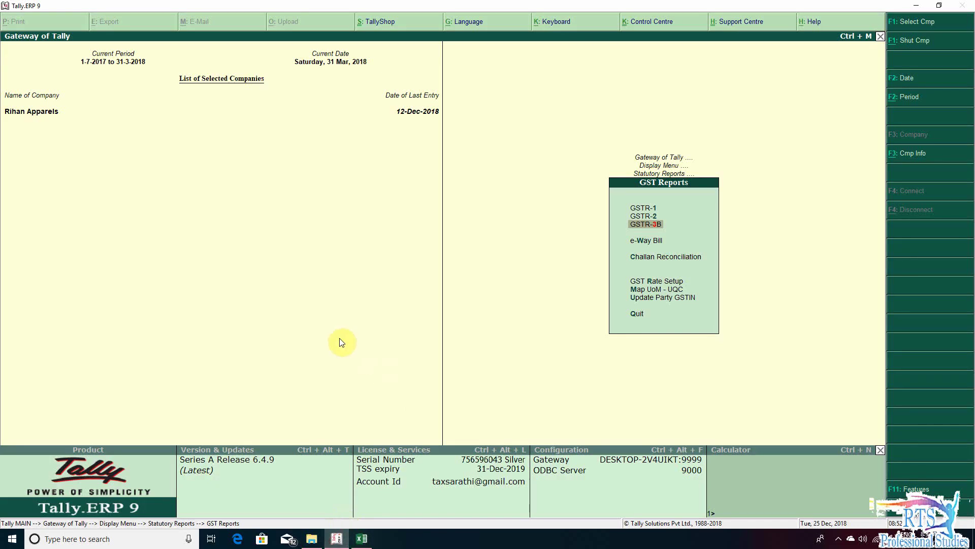
key("Return")
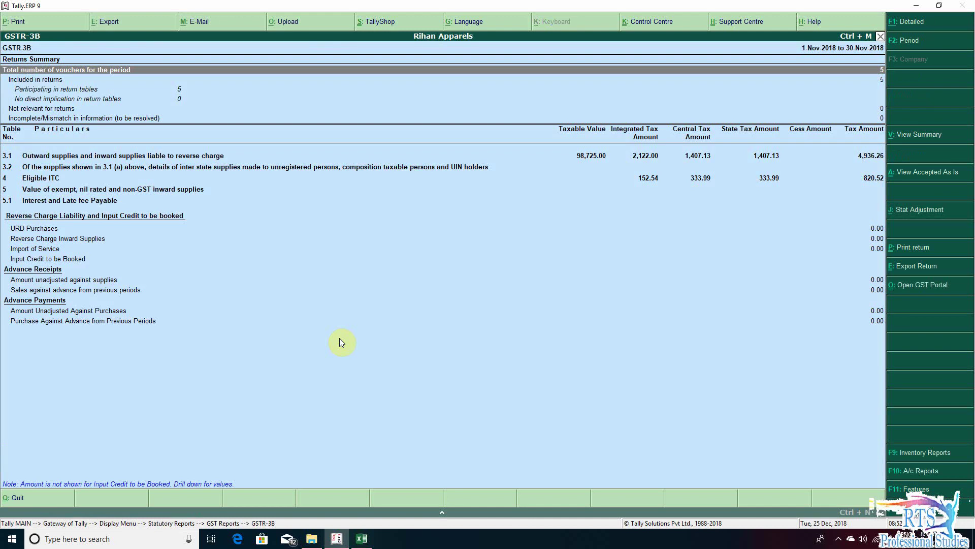
- Set the GSTR-3B report period from 1-7-2017 to 31-3-2018
key("F2")
type("1-")
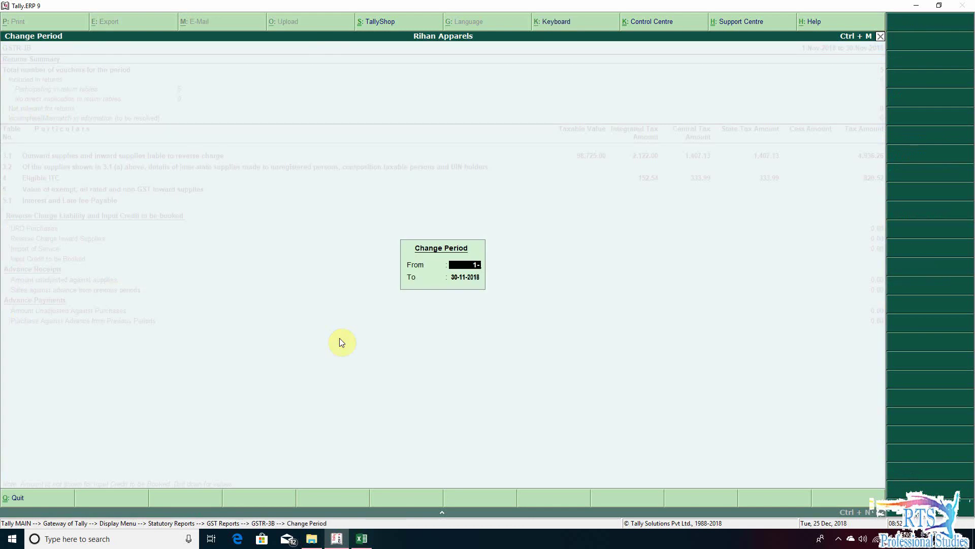
type("7-2017")
key("Return")
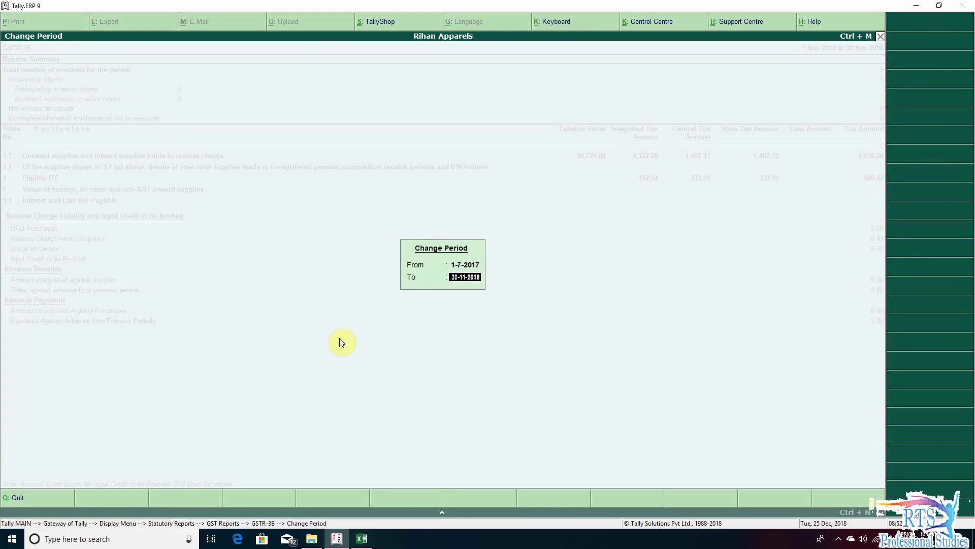
type("30")
key("BackSpace")
type("1-3-2018")
key("Return")
- Expand Eligible ITC in GSTR-3B and open the voucher register behind the inward supplies from ISD
key("Down")
key("Down")
key("Down")
key("Down")
key("Down")
key("Down")
key("Down")
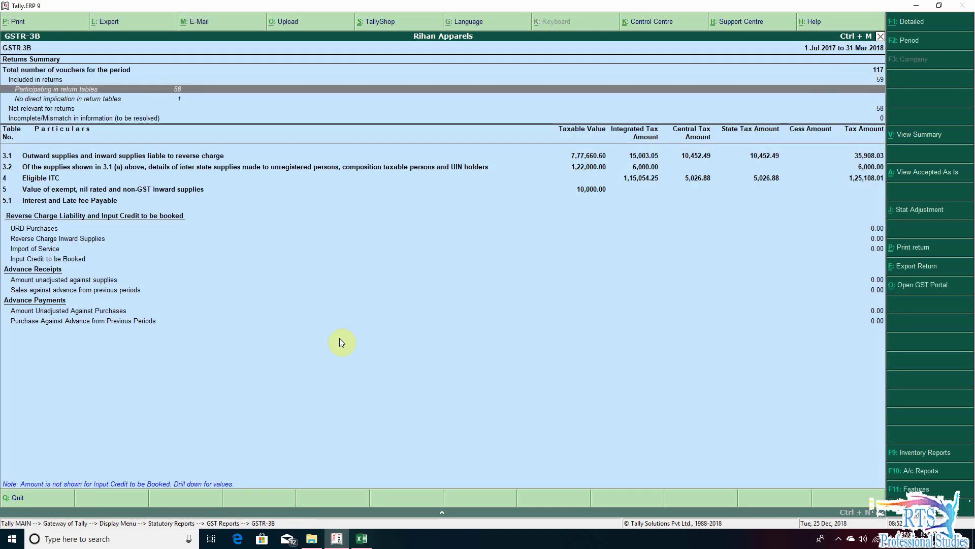
key("Down")
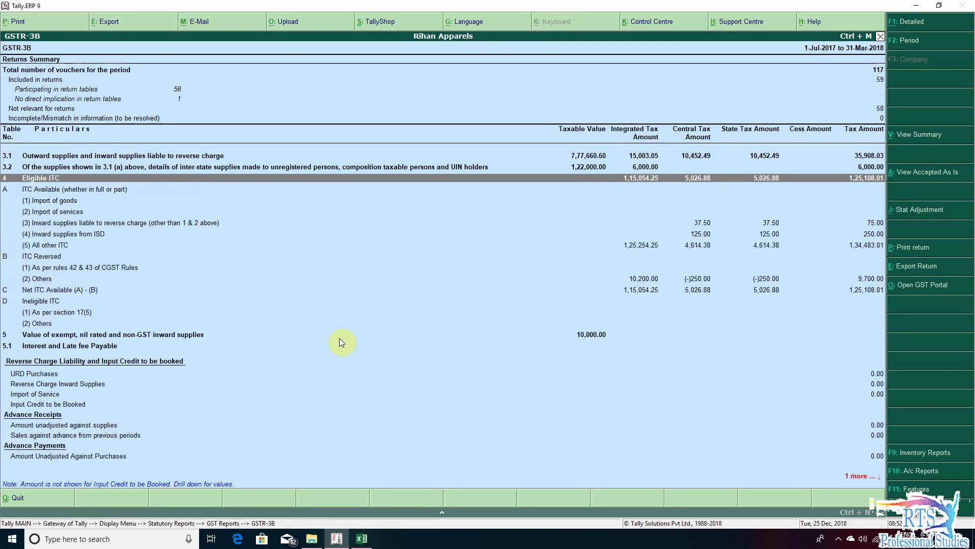
key("shift+Return")
key("Down")
key("Down")
key("Down")
key("Down")
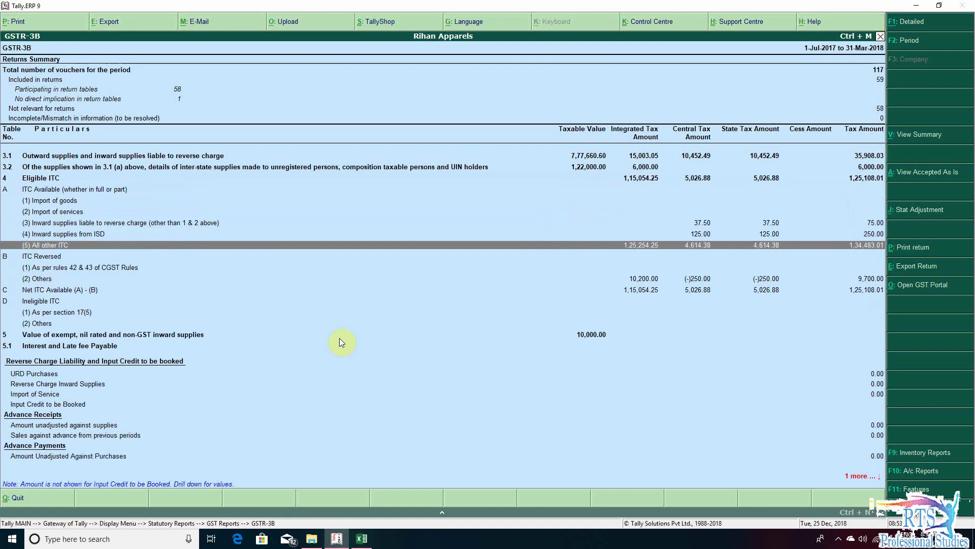
key("Up")
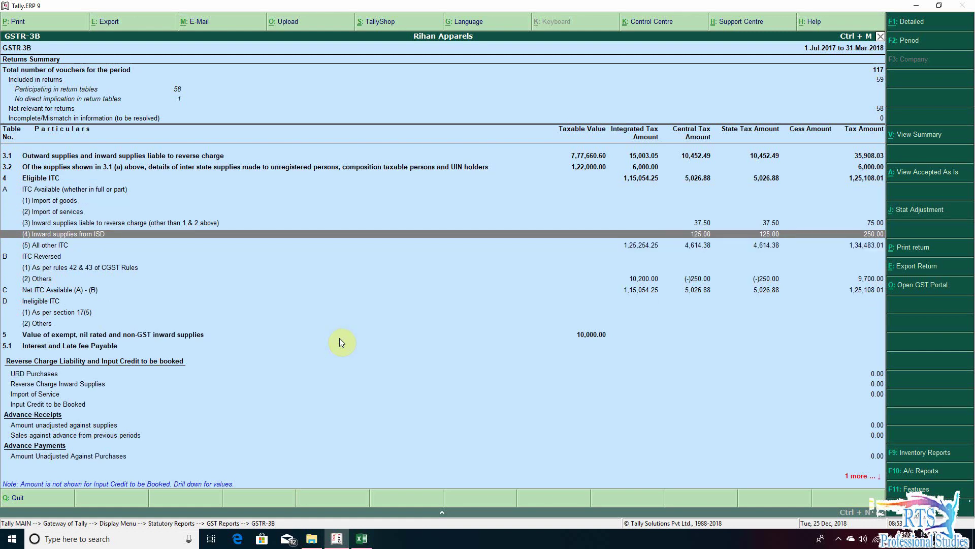
key("Return")
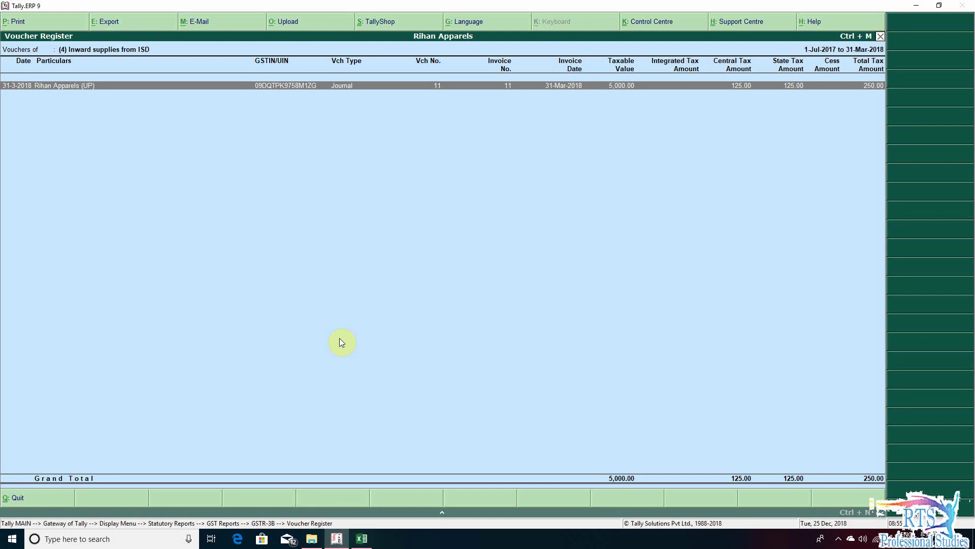
- Switch back to the GSTR-9 workbook in Excel and enter 125 for both Central Tax and State Tax in row 6G
key("alt+Tab")
key("Right")
key("Right")
key("Right")
key("Left")
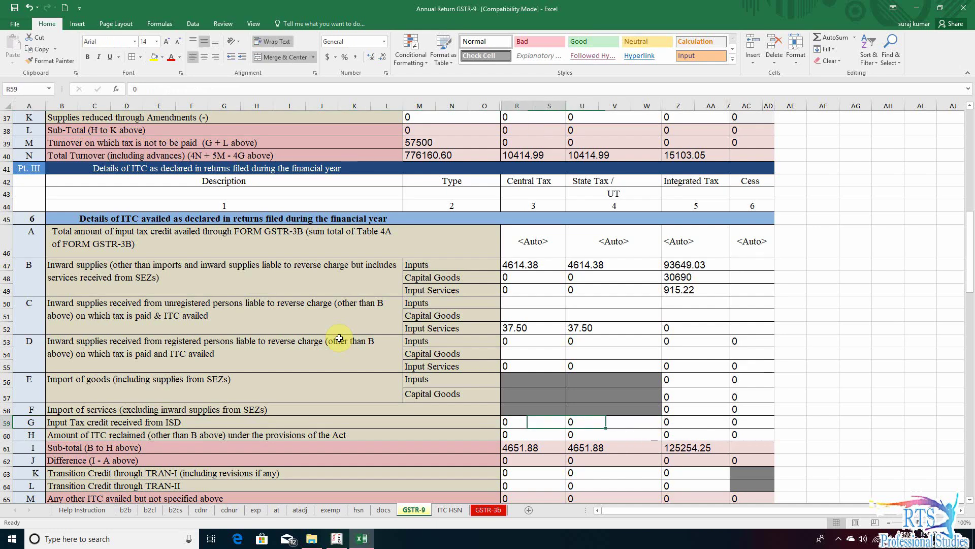
type("12")
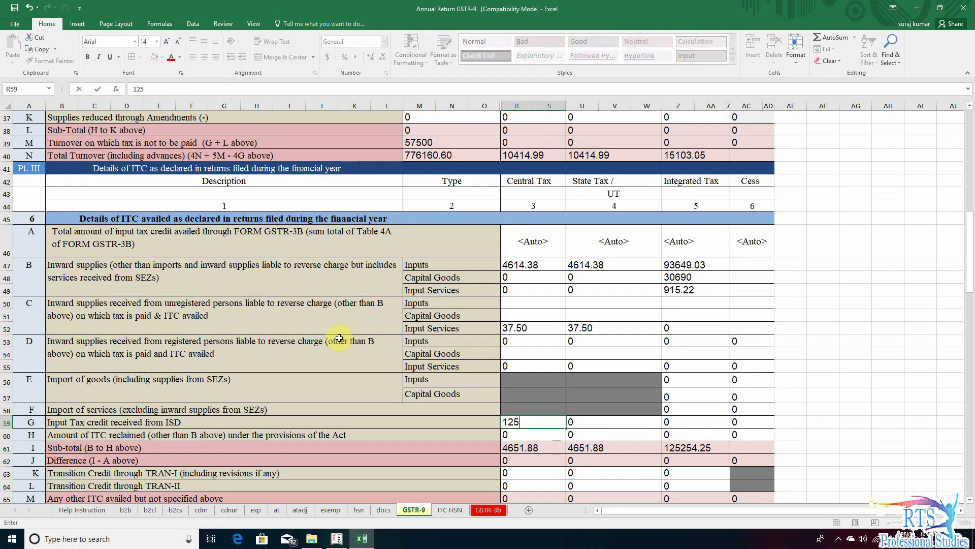
type("5")
key("Right")
type("125")
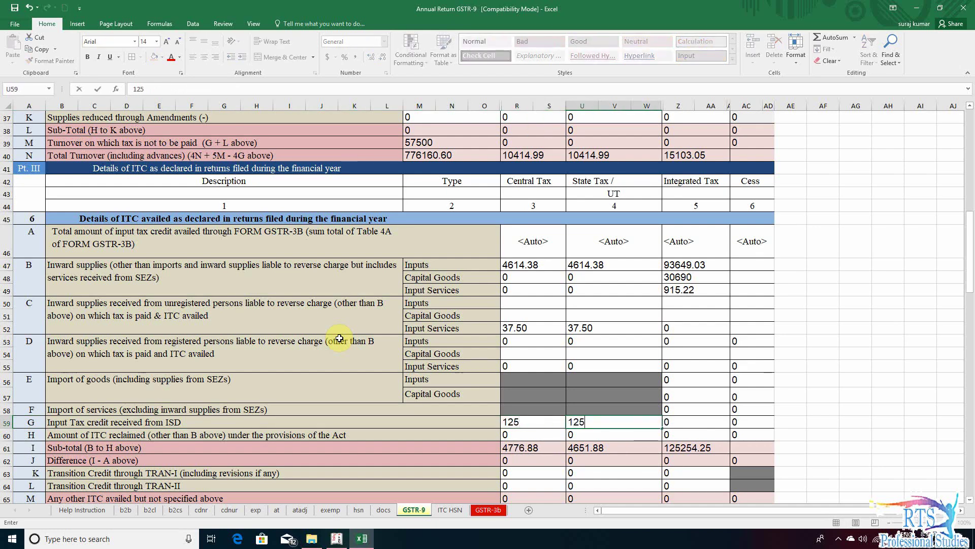
key("Right")
key("Left")
key("Left")
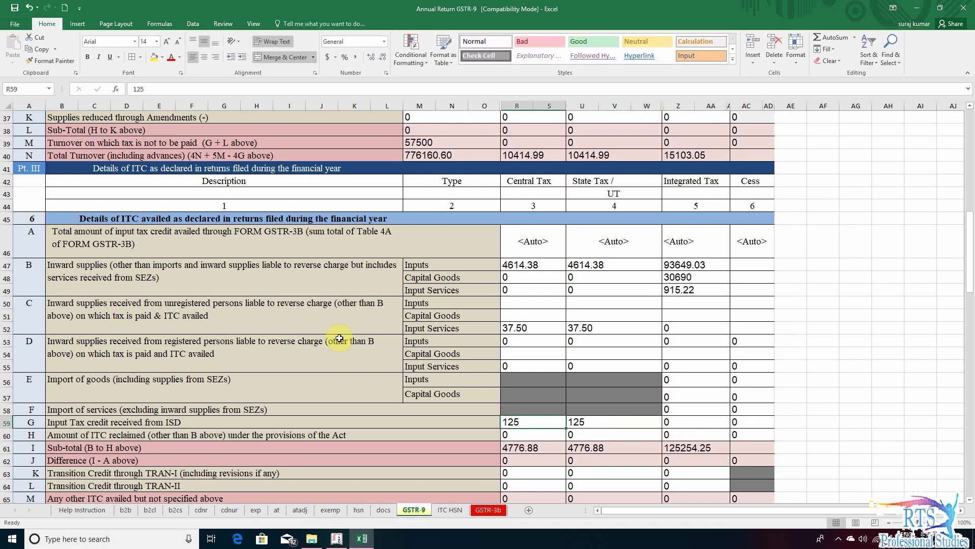
- Review row 6G on input tax credit received from ISD across its description and tax columns
key("Right")
key("Right")
key("Left")
key("Left")
key("Left")
key("Left")
key("Right")
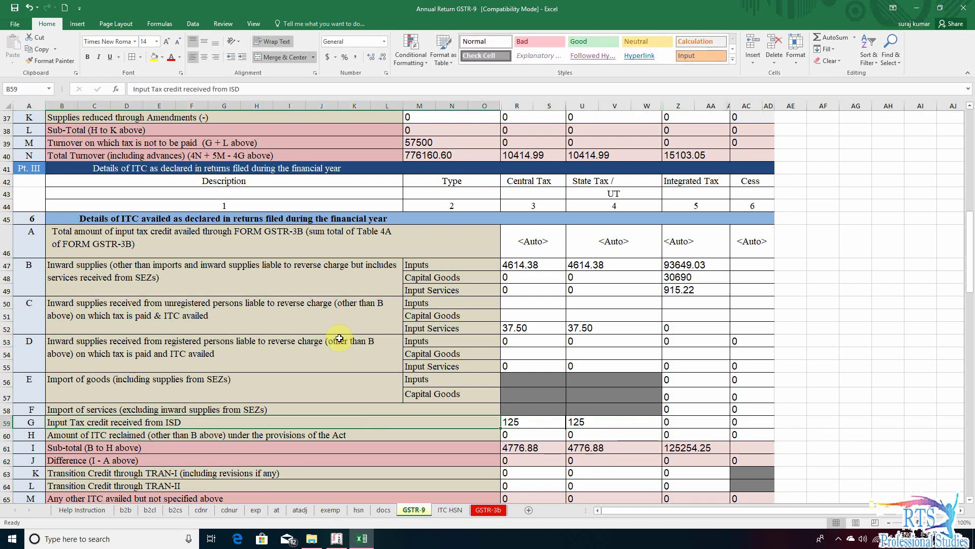
key("Right")
key("Right")
key("Right")
key("Left")
key("Left")
key("Left")
key("Right")
- Examine row 6H on ITC reclaimed under the provisions of the Act, including its Central, State and Integrated Tax cells
key("Down")
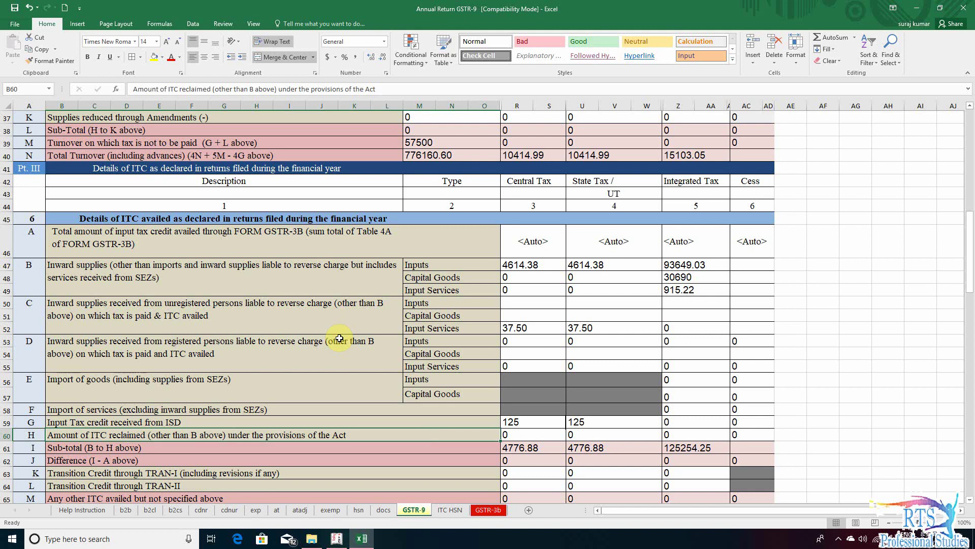
key("Right")
key("Right")
key("Right")
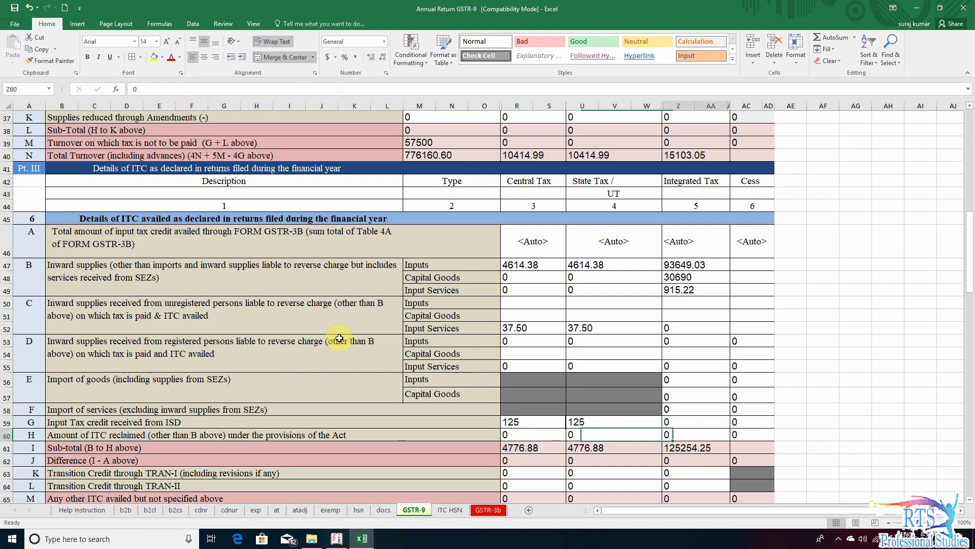
key("Left")
key("Left")
key("Left")
key("Left")
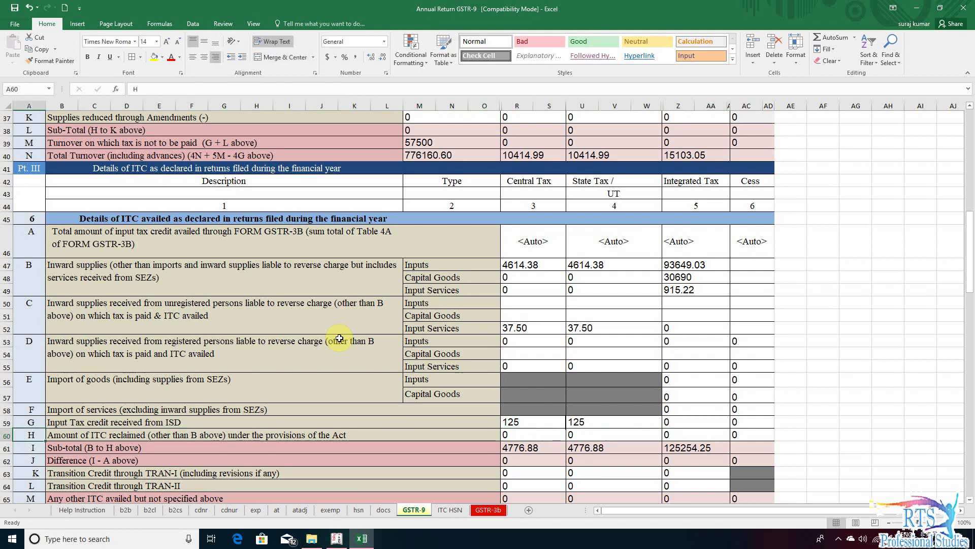
key("Right")
key("Right")
key("Right")
key("Right")
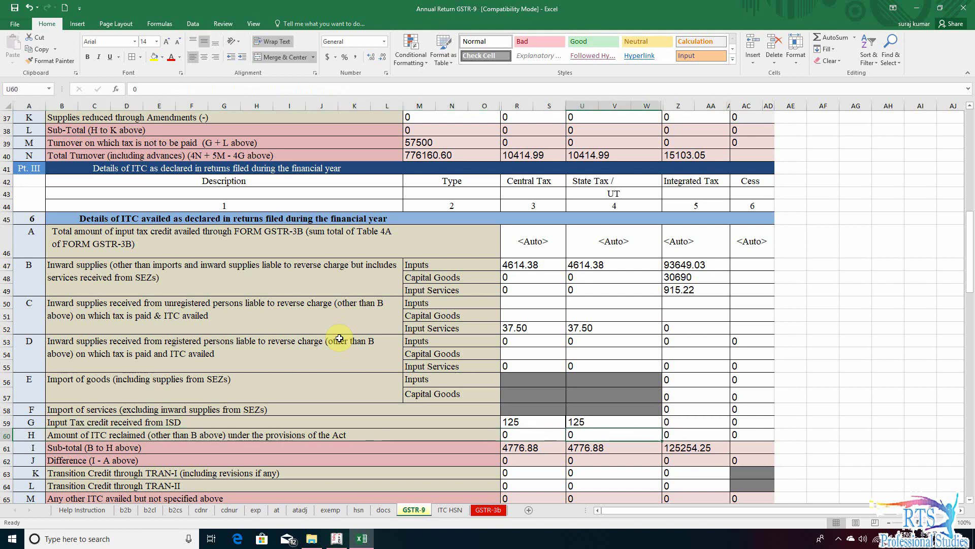
key("Left")
key("Left")
key("Left")
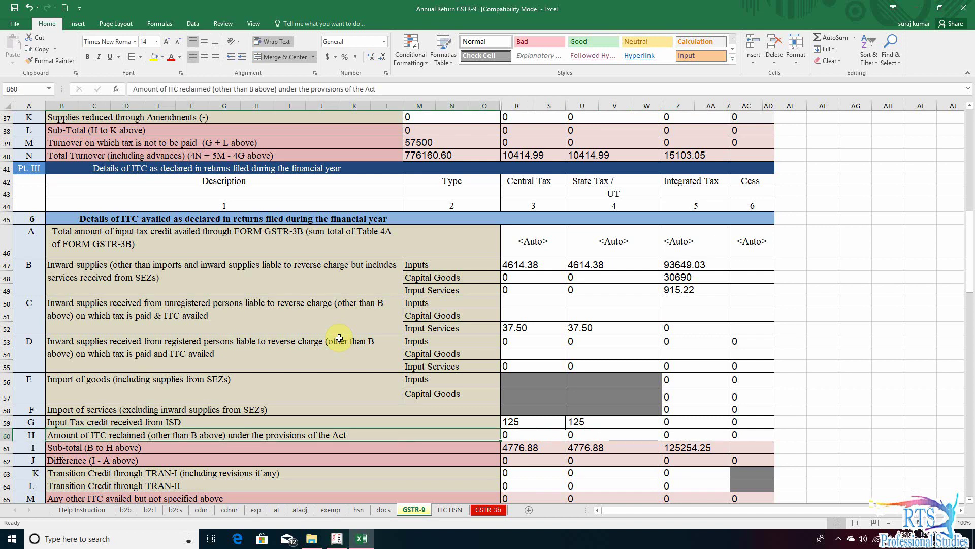
- Switch to Tally.ERP 9, leave the GSTR-3B report and open the GSTR-2 report
key("alt+Tab")
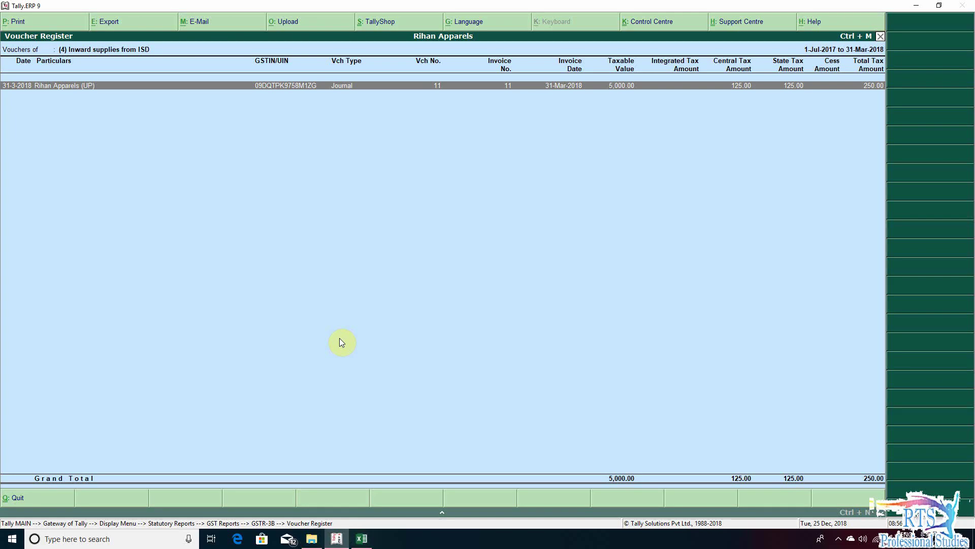
key("Escape")
key("Escape")
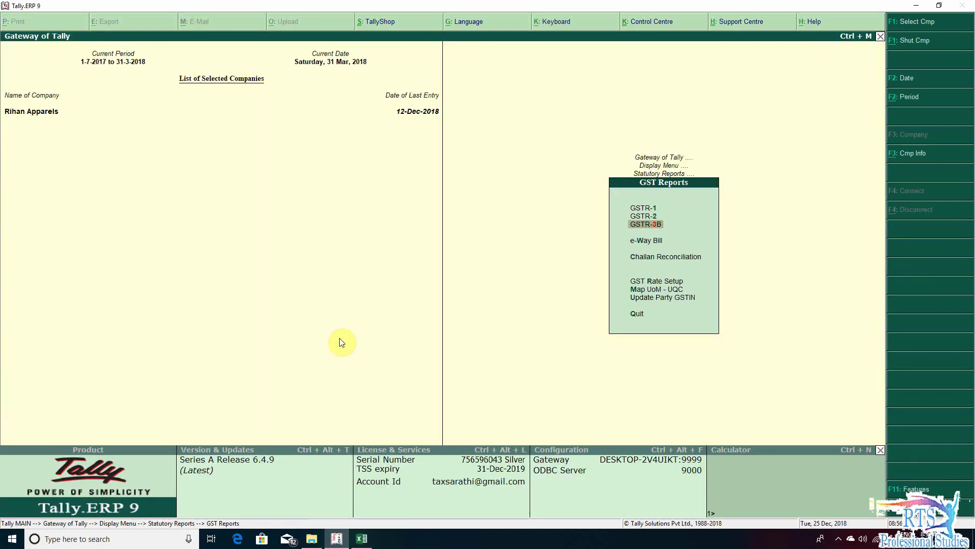
key("Up")
key("Return")
- Set the GSTR-2 report period from 1-7-2017 to 31-3-2018
key("F2")
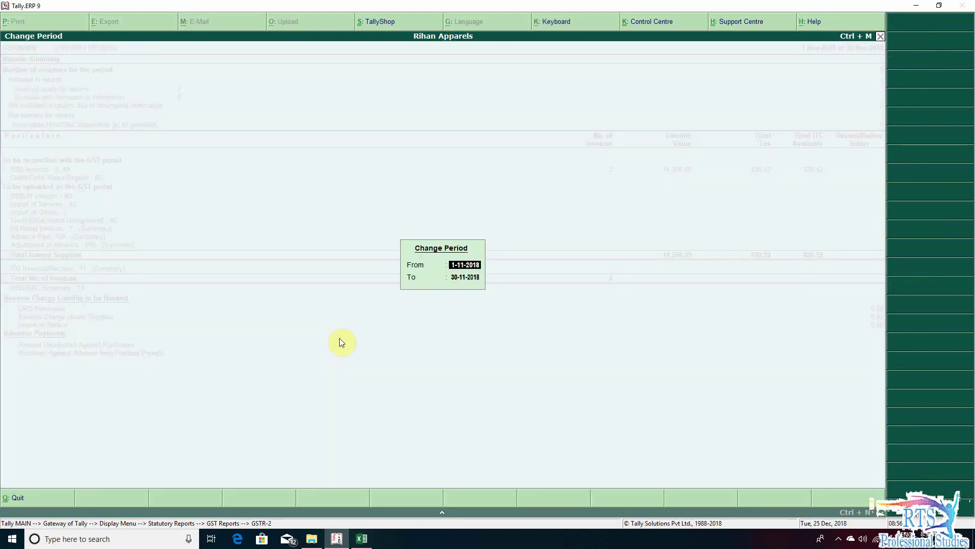
type("1-7-2017")
key("Return")
type("31-")
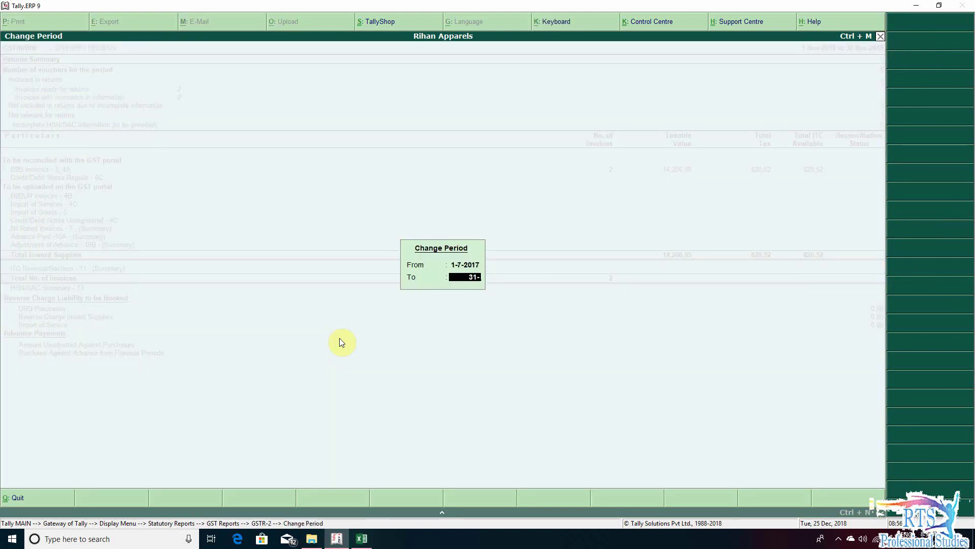
type("3-2018")
key("Return")
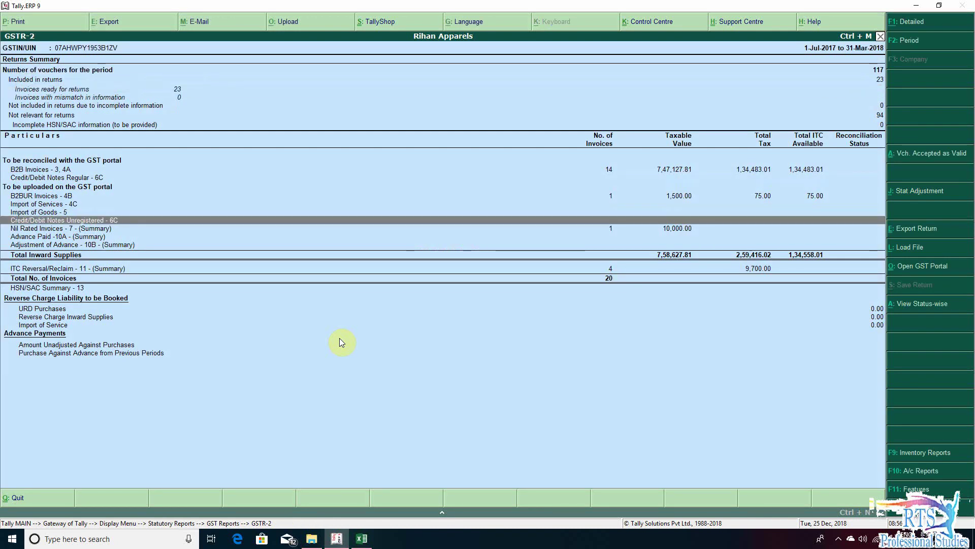
- Open the ITC Reversal/Reclaim - 11 summary and the voucher register behind the re-claim of reversal ITC on account of buyer payment
key("Down")
key("Down")
key("Down")
key("Down")
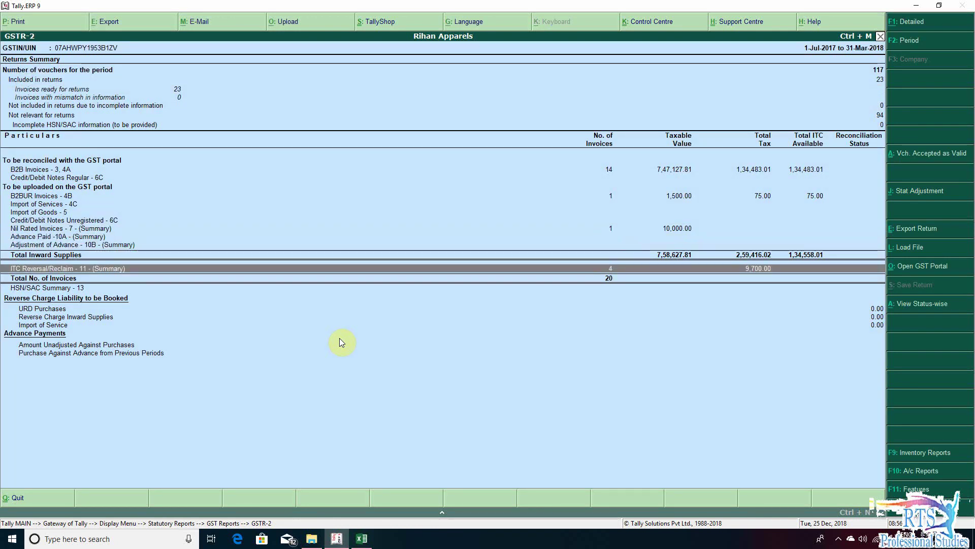
key("Return")
key("Down")
key("Down")
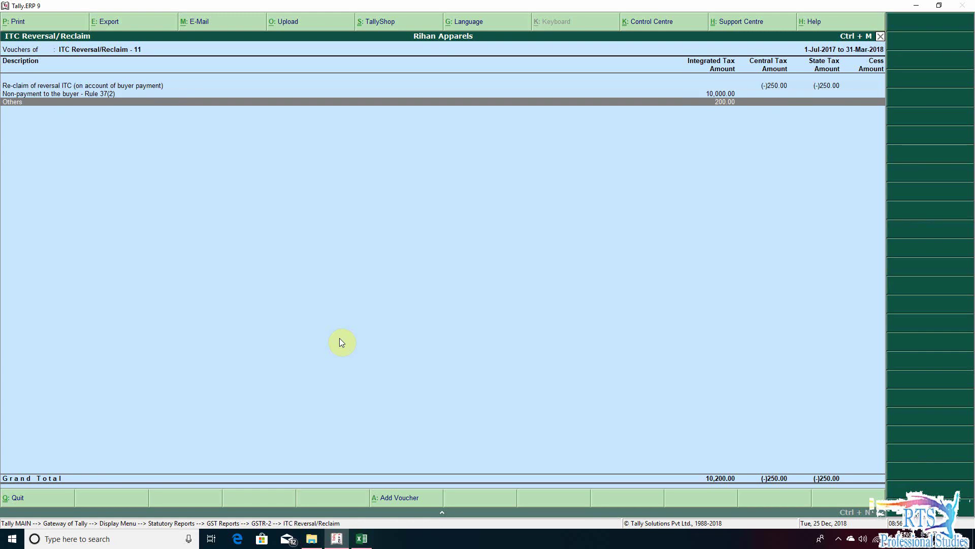
key("Up")
key("Up")
key("Return")
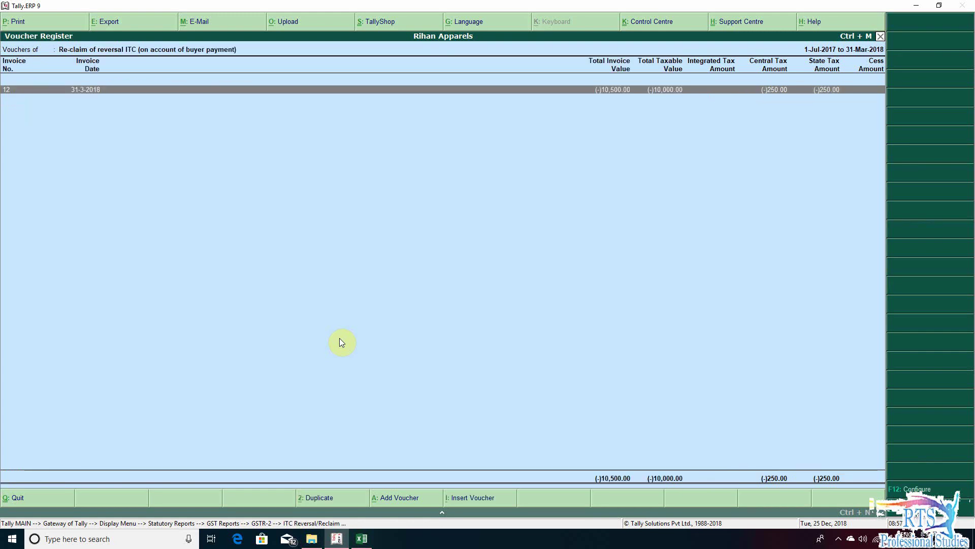
- Switch back to the GSTR-9 workbook in Excel, enter 250 for both Central Tax and State Tax in row 6H, and recheck the Tally register
key("alt+Tab")
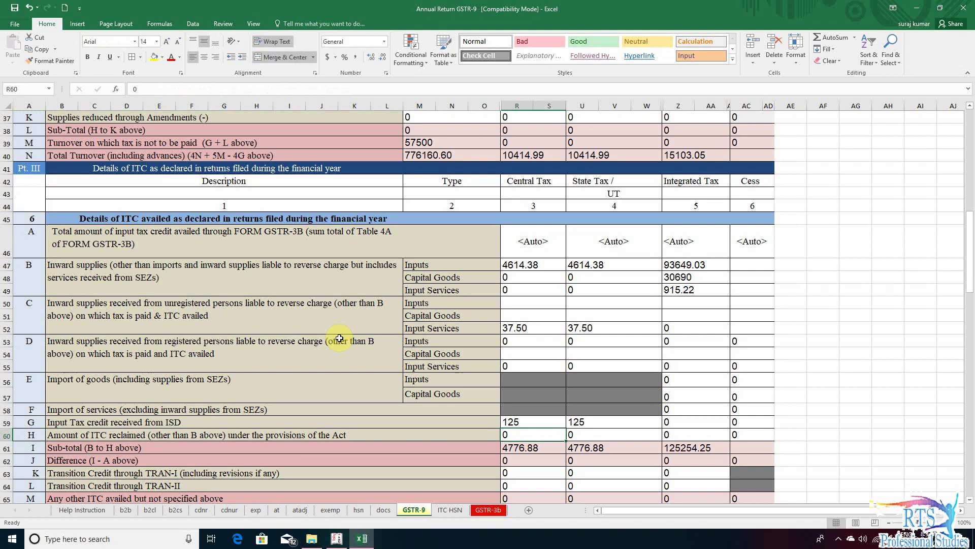
type("250")
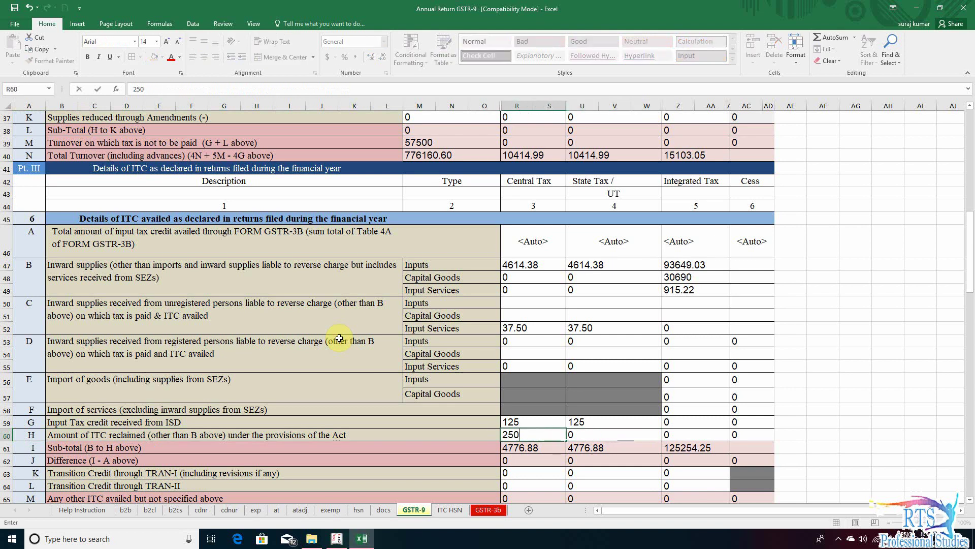
key("Tab")
type("2")
key("Tab")
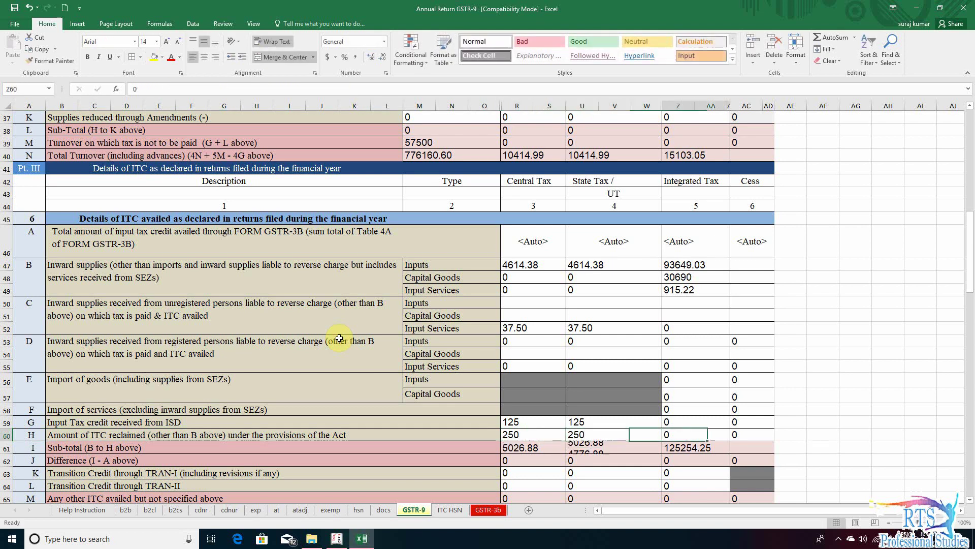
key("alt+Tab")
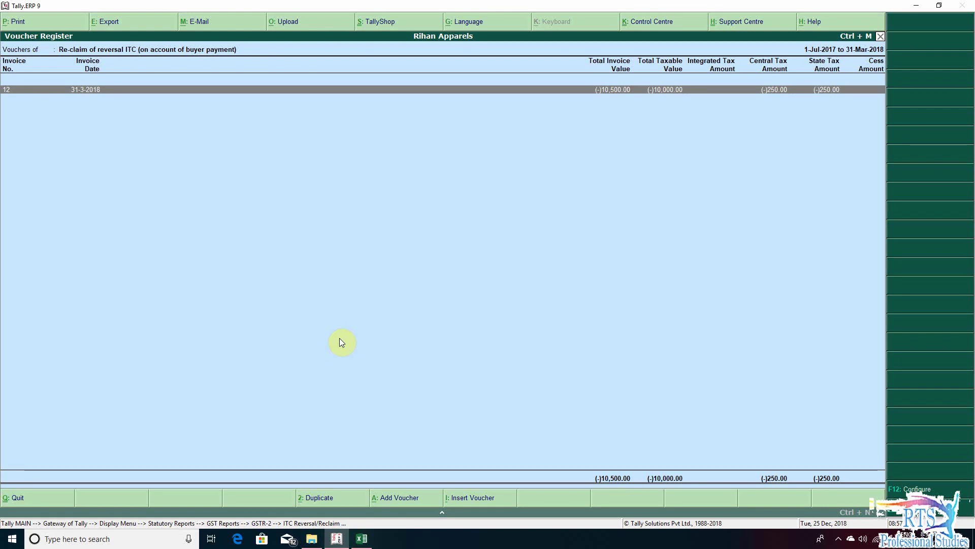
key("alt+Tab")
- Examine the row 6I sub-total of rows B to H and the row 6J difference between I and A
key("Return")
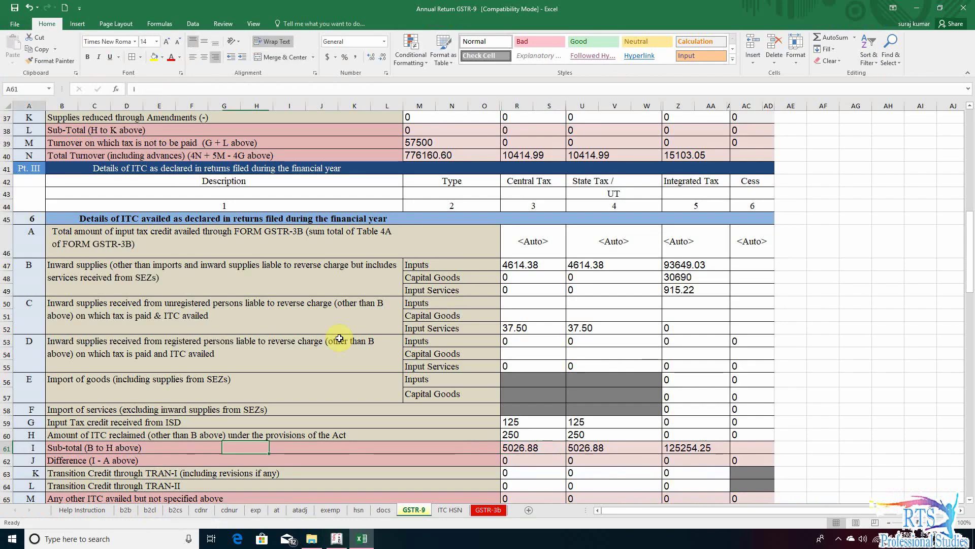
key("Home")
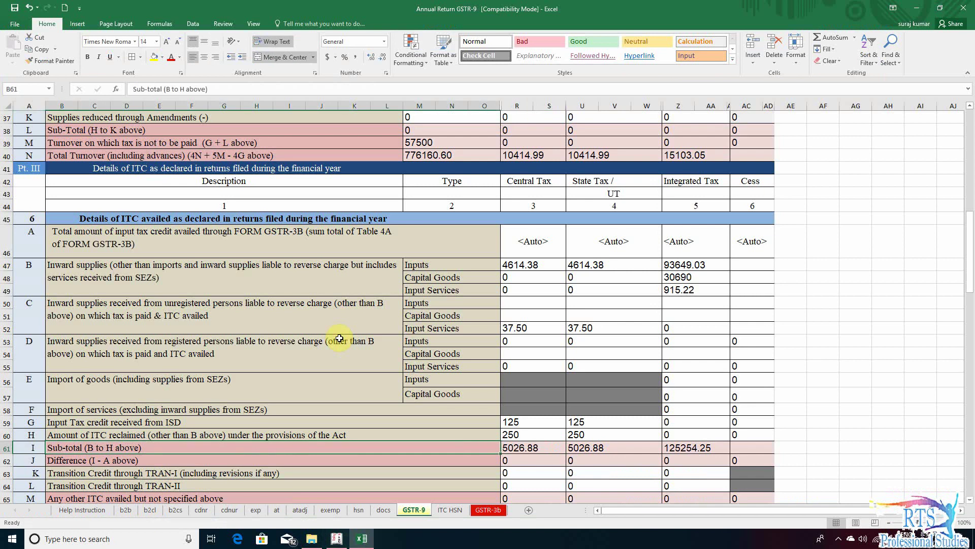
left_click(36, 263)
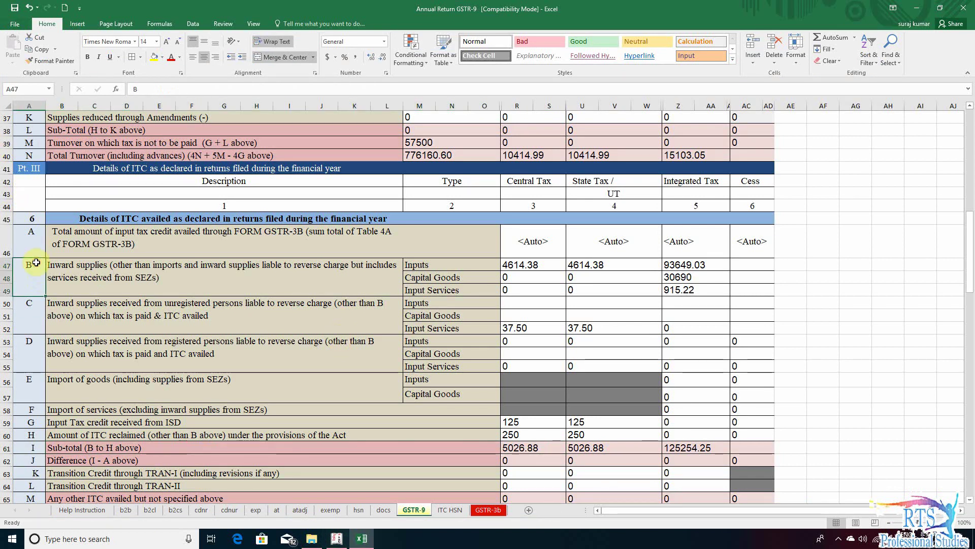
left_click(32, 447)
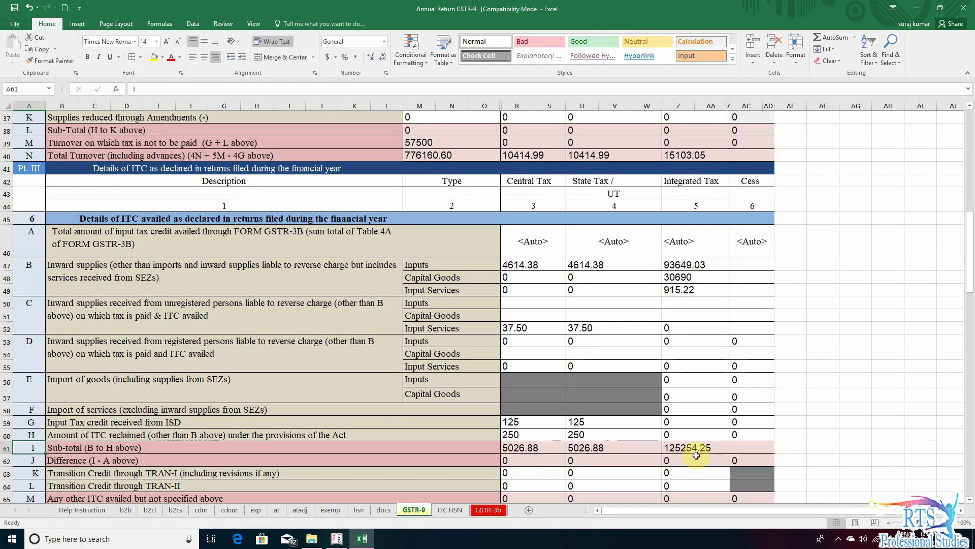
left_click(129, 464)
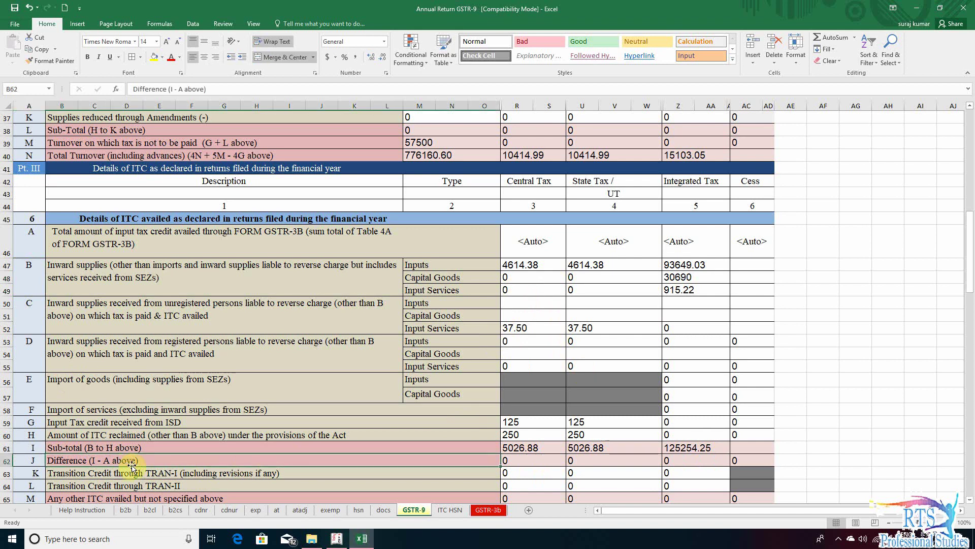
left_click(526, 465)
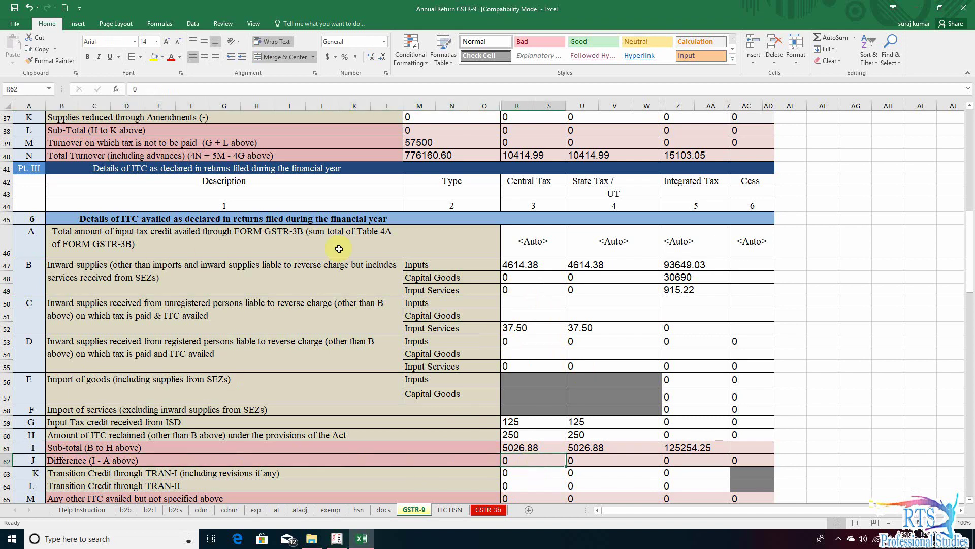
left_click(530, 239)
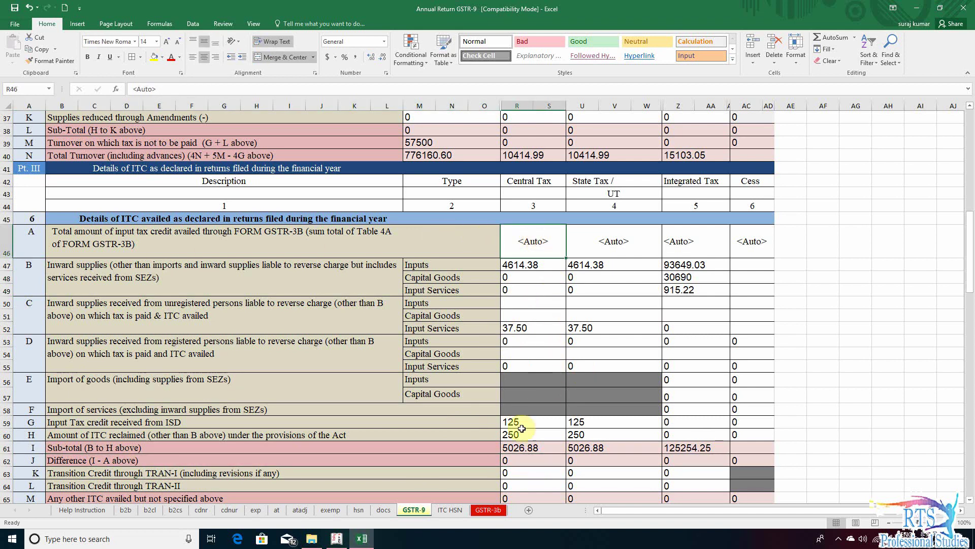
left_click(517, 448)
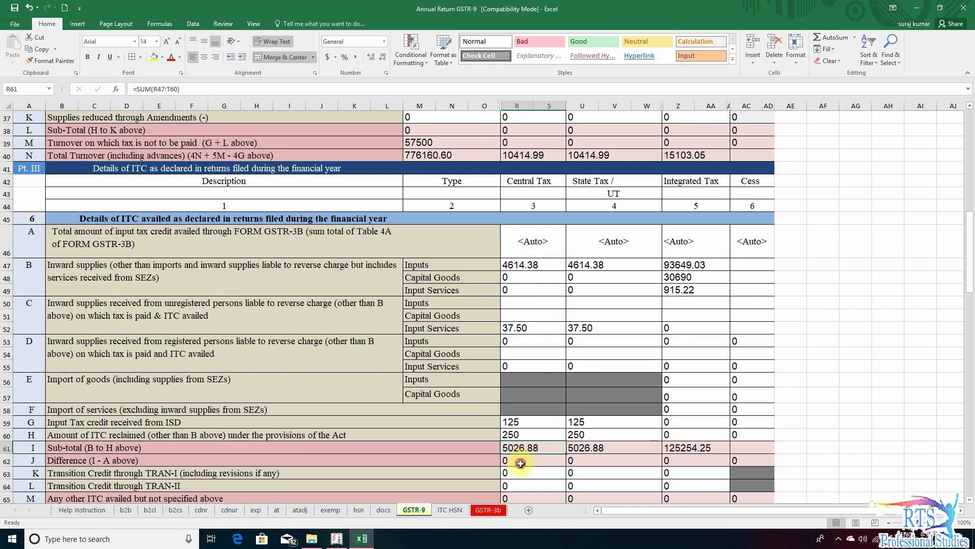
left_click(520, 462)
left_click(590, 461)
left_click(685, 461)
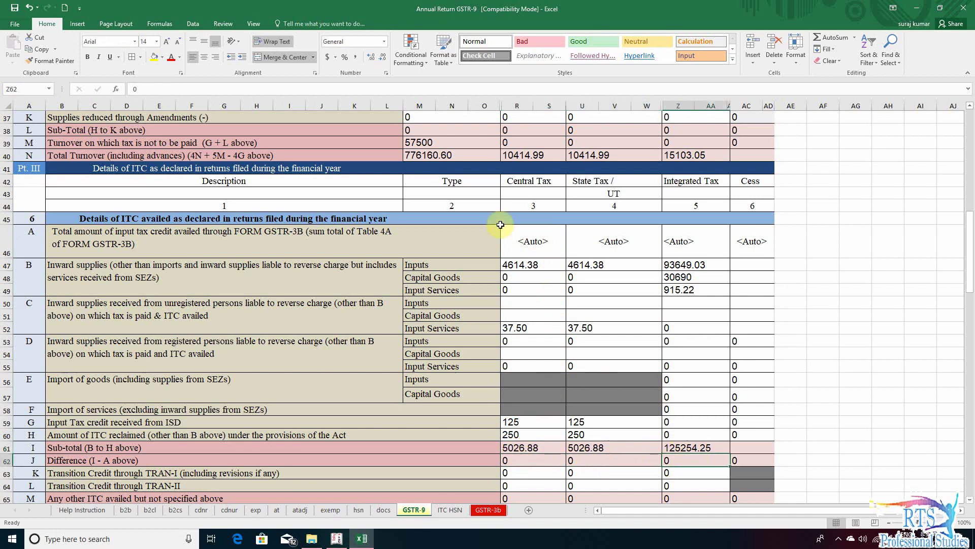
- Review the auto-filled row 6A cells for Central Tax, State Tax, Integrated Tax and Cess
left_click(516, 240)
left_click(604, 242)
left_click(687, 240)
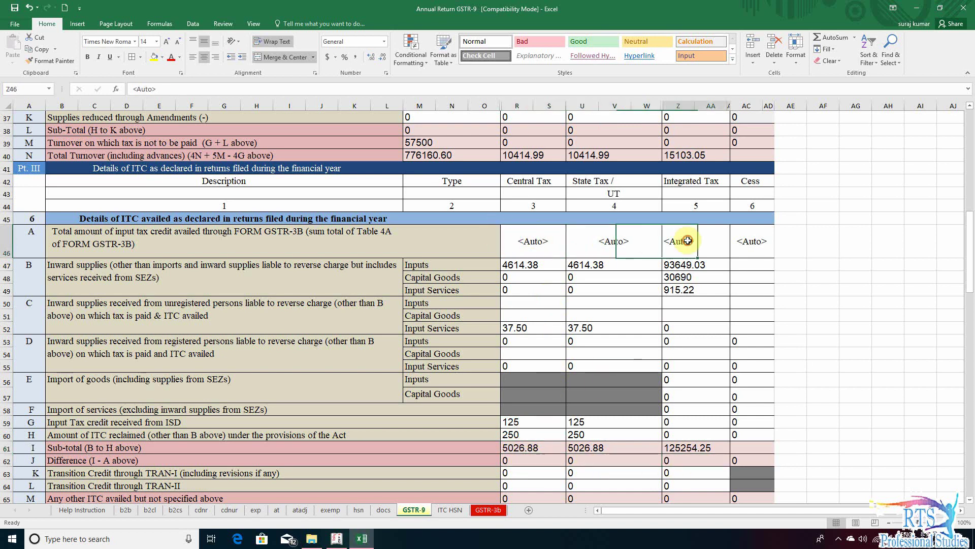
left_click(754, 237)
left_click(538, 237)
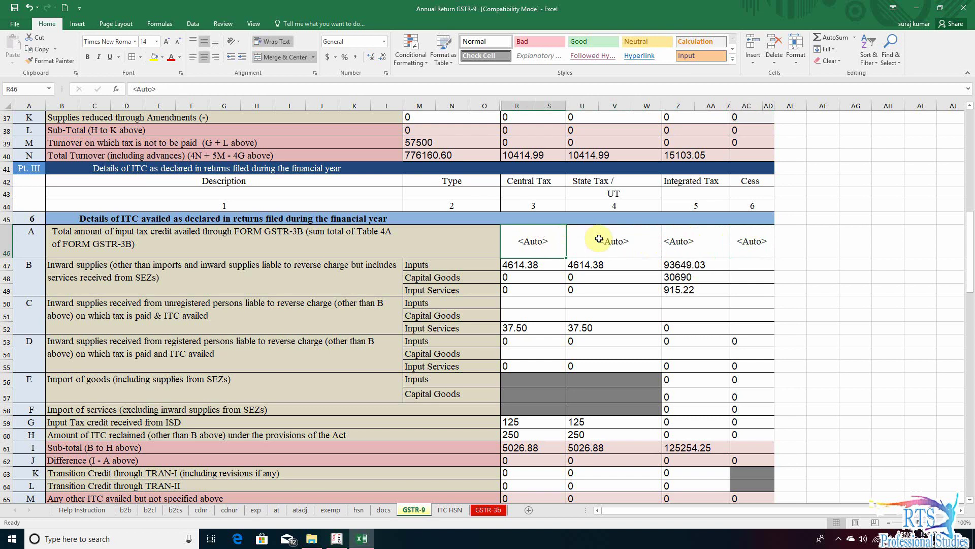
left_click(599, 239)
left_click(684, 239)
left_click(740, 237)
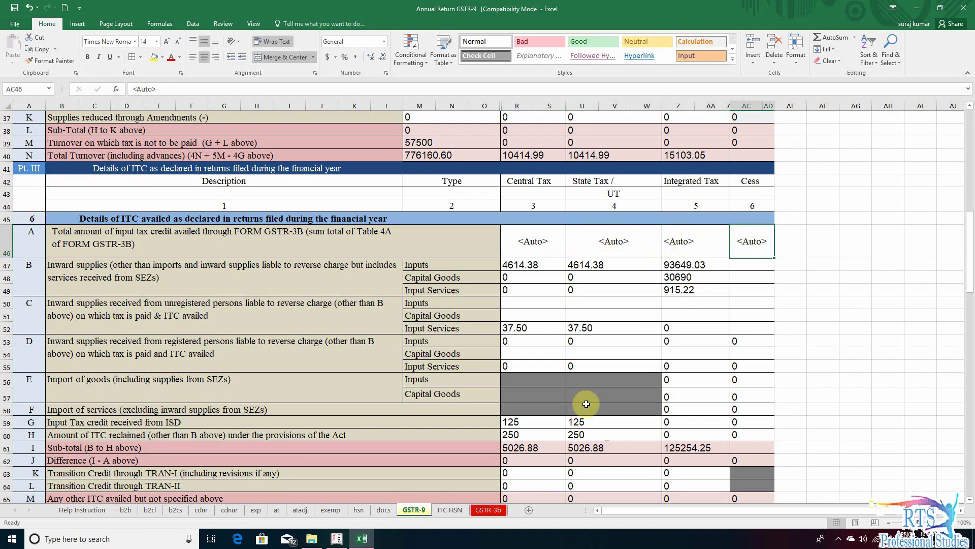
- Check the row 6J difference cells across the tax columns against the auto-filled total in row 6A
left_click(512, 462)
left_click(593, 463)
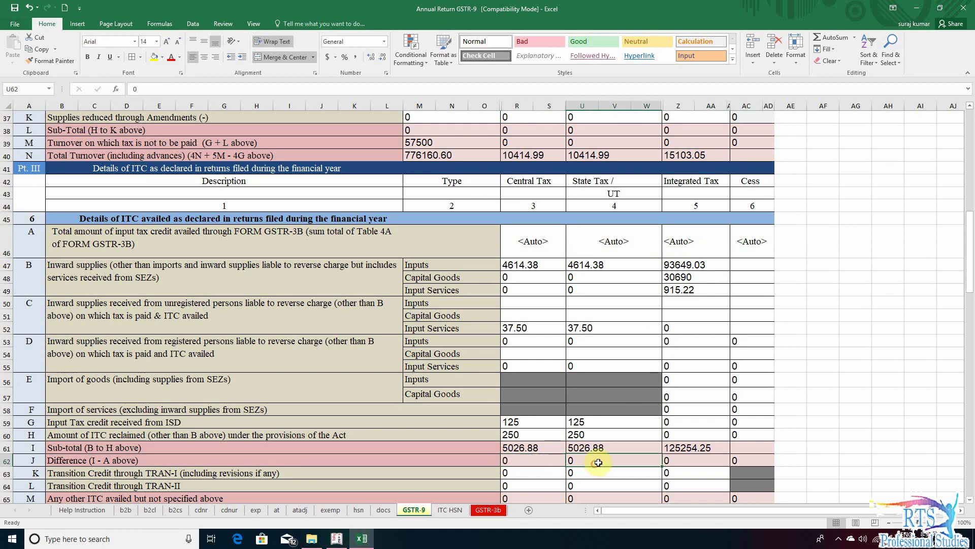
left_click(707, 461)
left_click(739, 460)
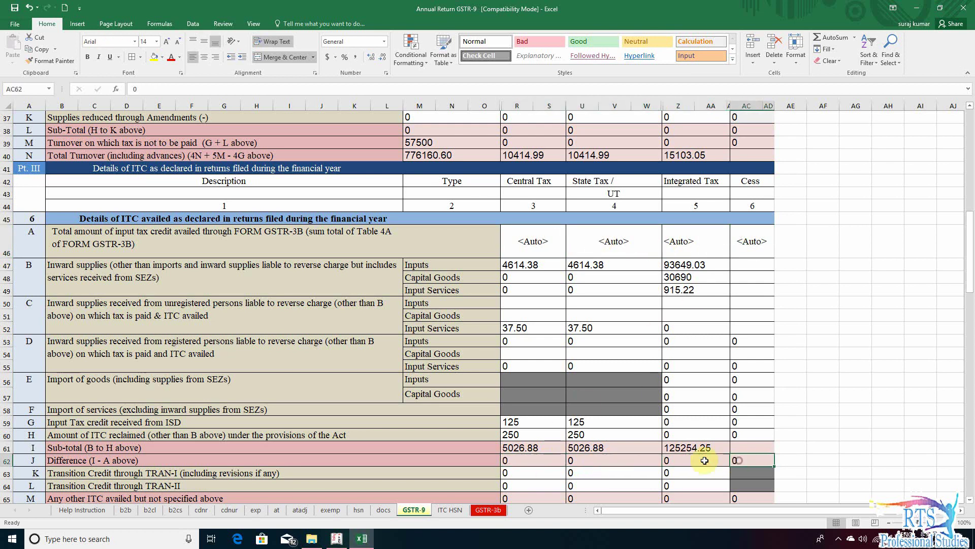
left_click(535, 242)
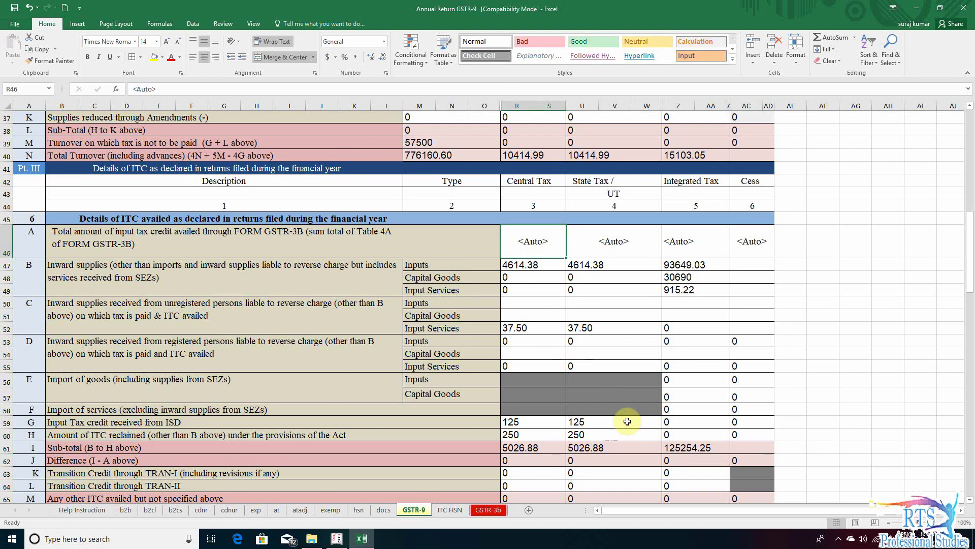
left_click(523, 466)
left_click(585, 459)
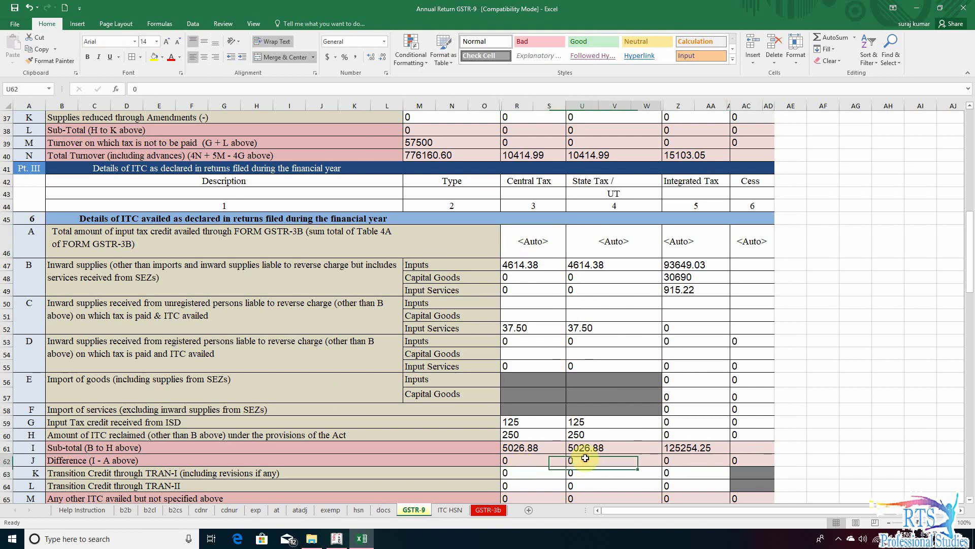
left_click(541, 463)
left_click(607, 462)
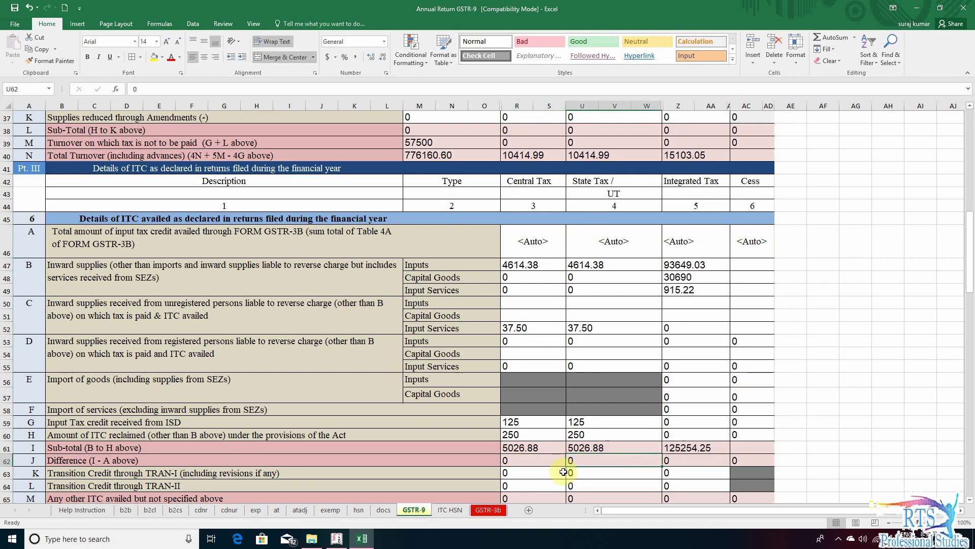
- Go through the Difference (I - A) cells in row 6J for Central Tax, State Tax, Integrated Tax and Cess
left_click(540, 464)
left_click(644, 461)
left_click(691, 460)
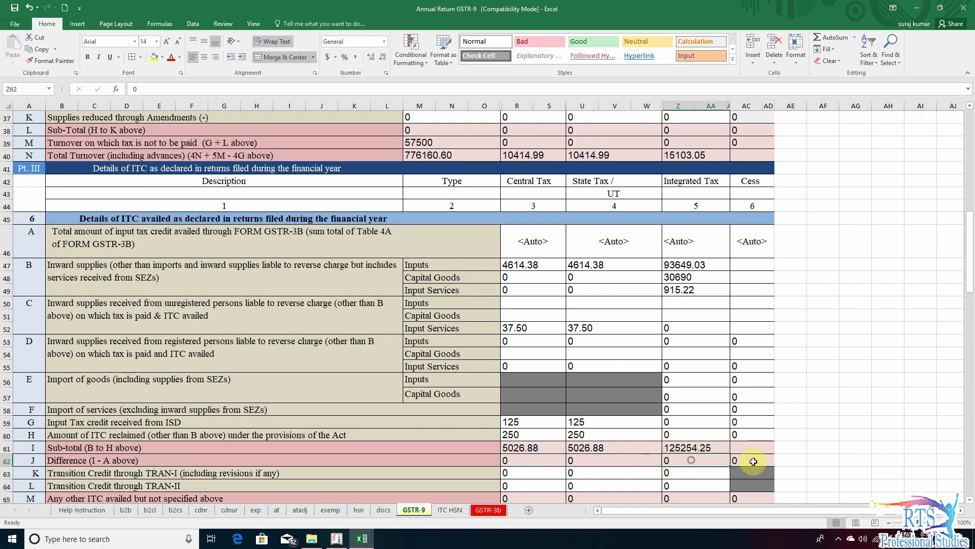
left_click(753, 461)
left_click(693, 462)
left_click(579, 462)
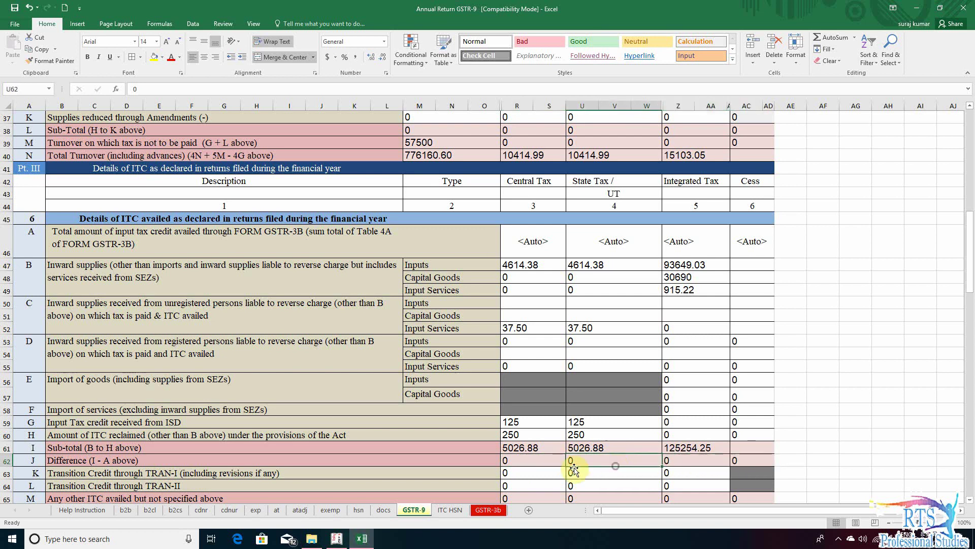
left_click(541, 462)
left_click(463, 462)
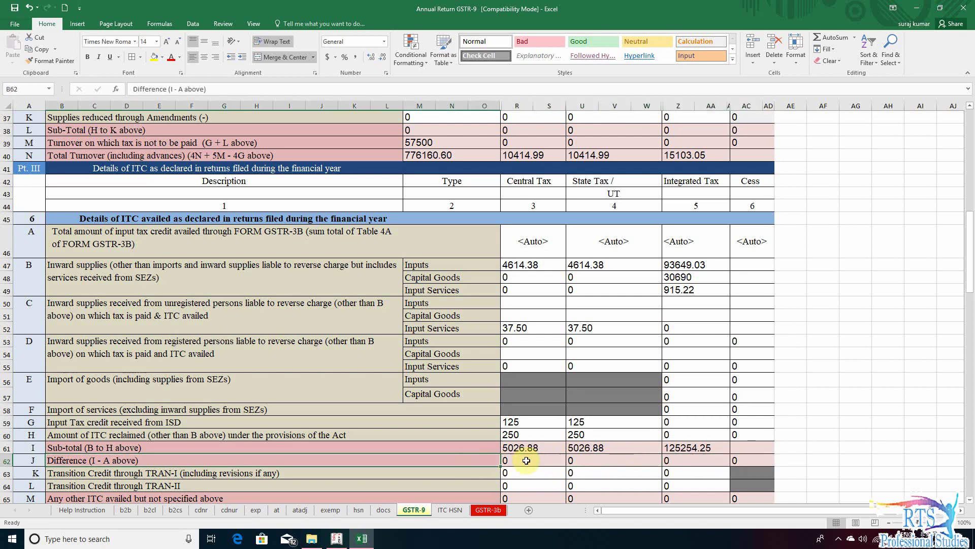
left_click(528, 461)
left_click(585, 462)
left_click(696, 459)
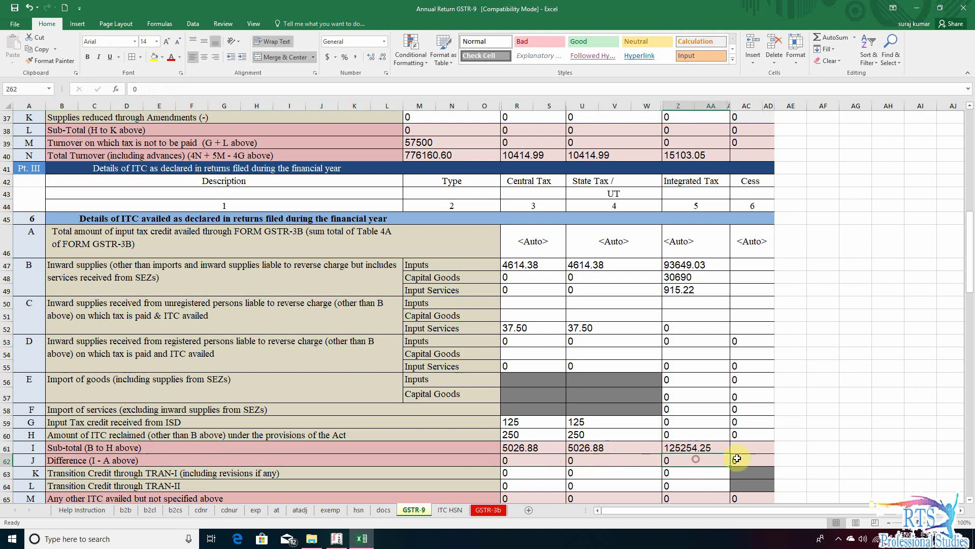
left_click(752, 461)
left_click(703, 460)
left_click(635, 462)
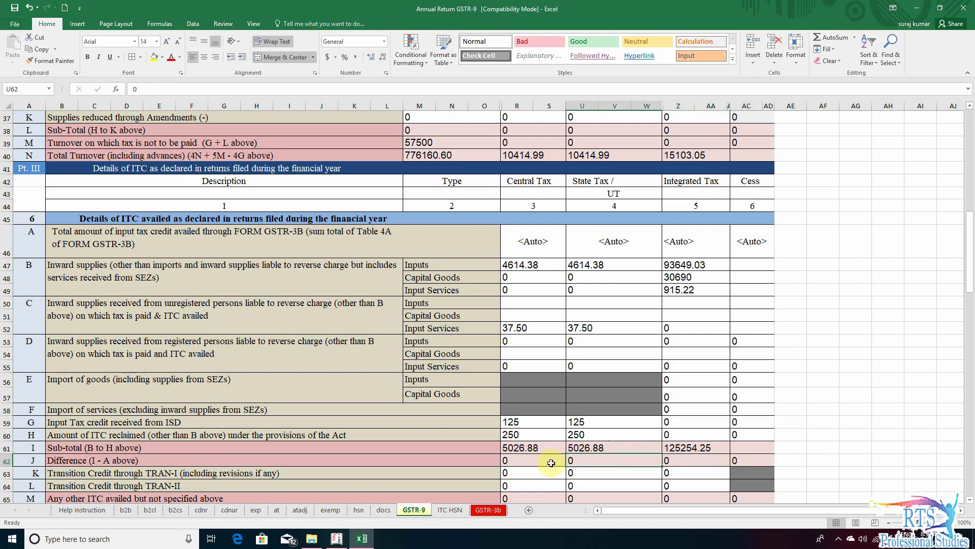
- Examine row 6A, the total ITC availed through GSTR-3B, in the Central, State, Integrated Tax and Cess columns
scroll(552, 467, "down", 2)
left_click(76, 170)
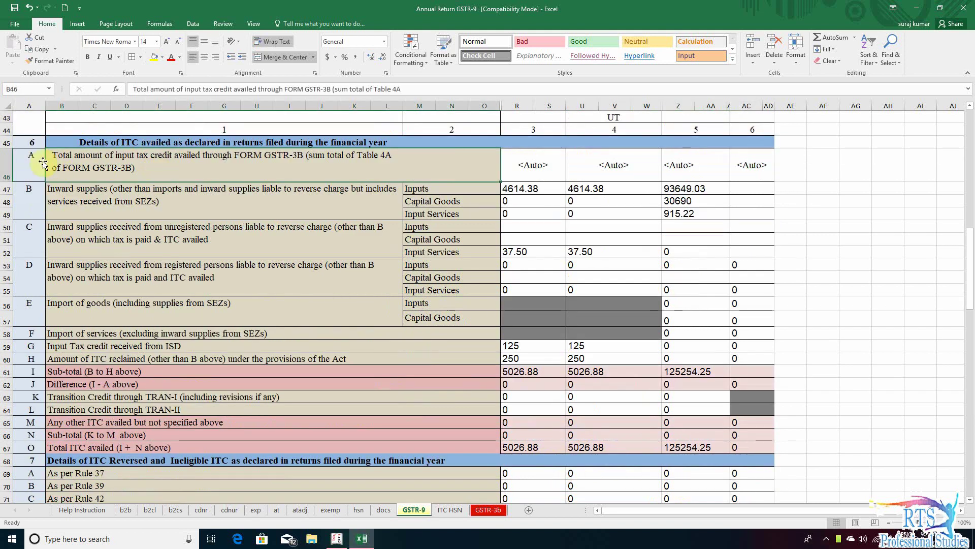
left_click(523, 161)
left_click(587, 162)
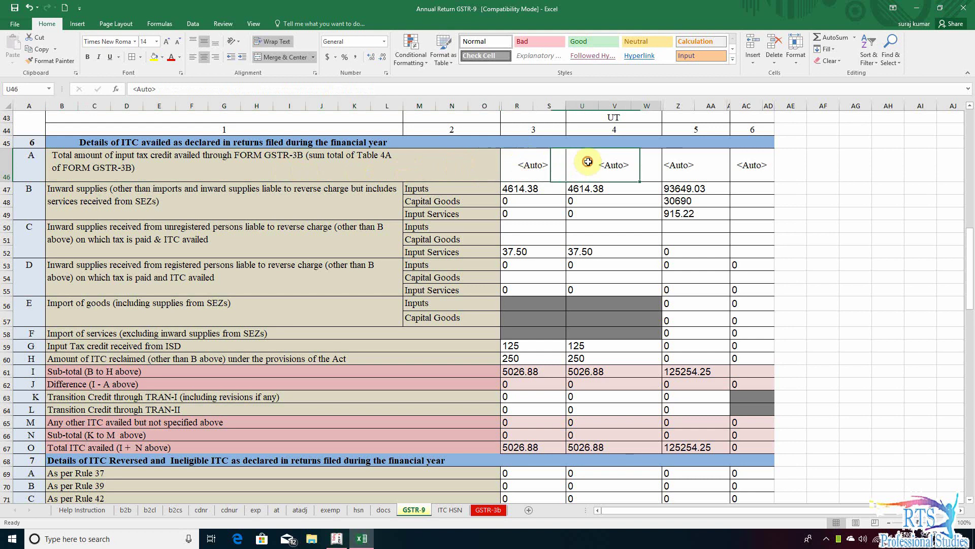
left_click(689, 165)
left_click(755, 164)
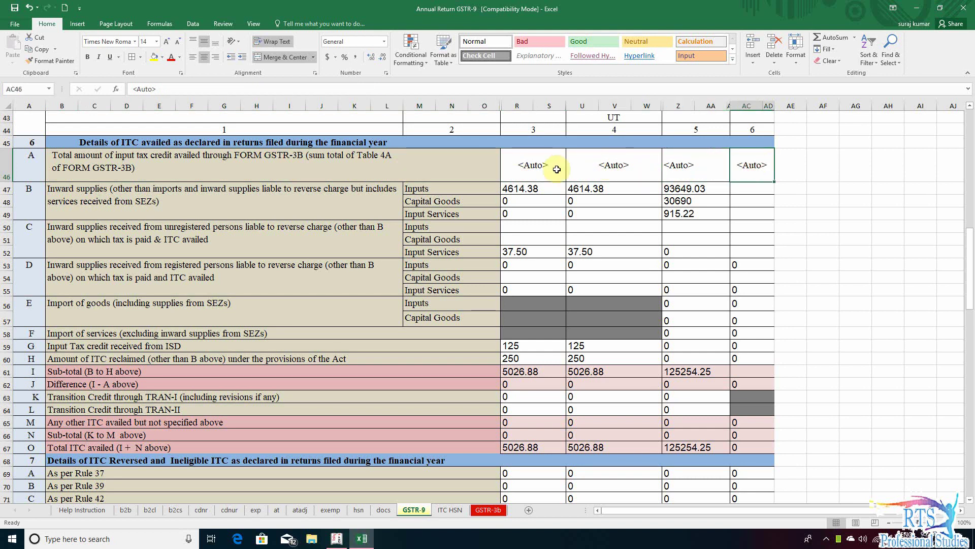
left_click(530, 166)
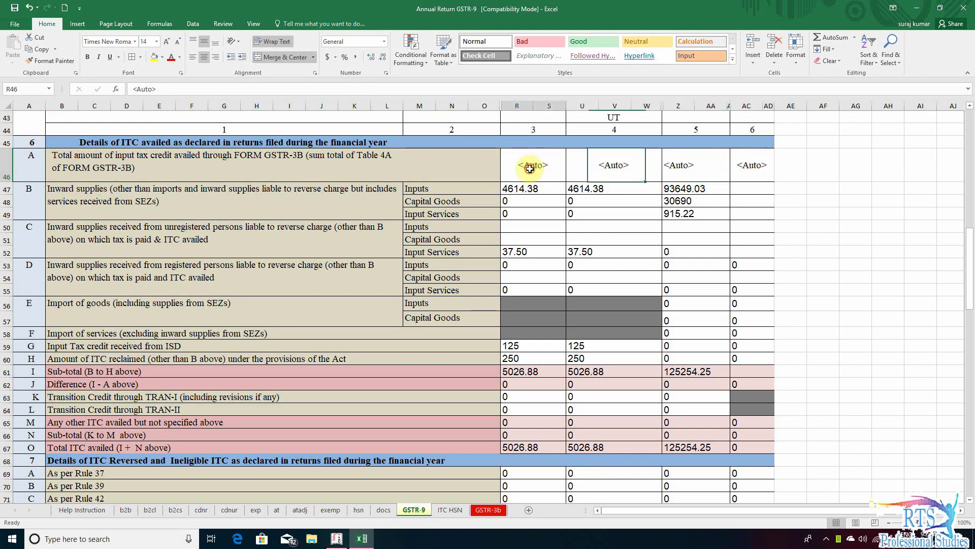
left_click(617, 162)
left_click(692, 162)
left_click(749, 165)
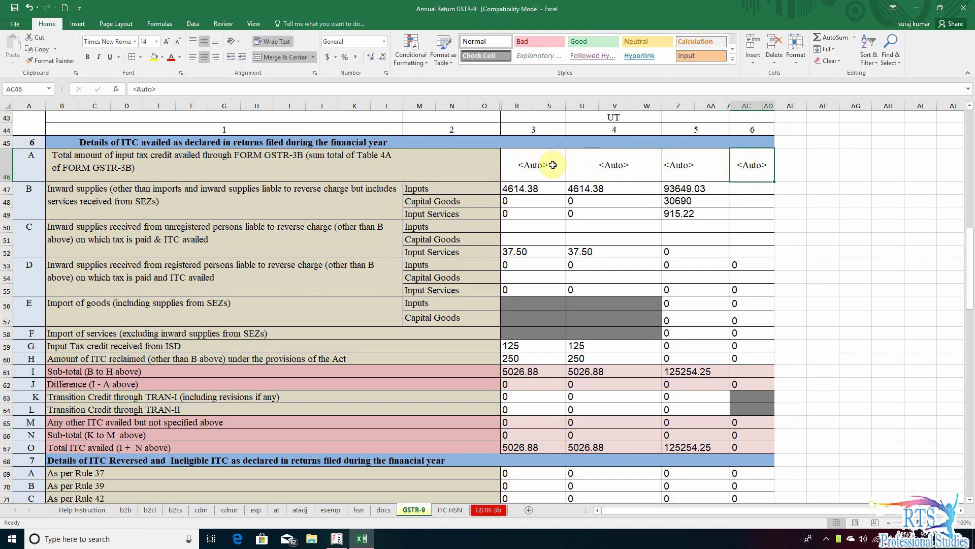
left_click(537, 164)
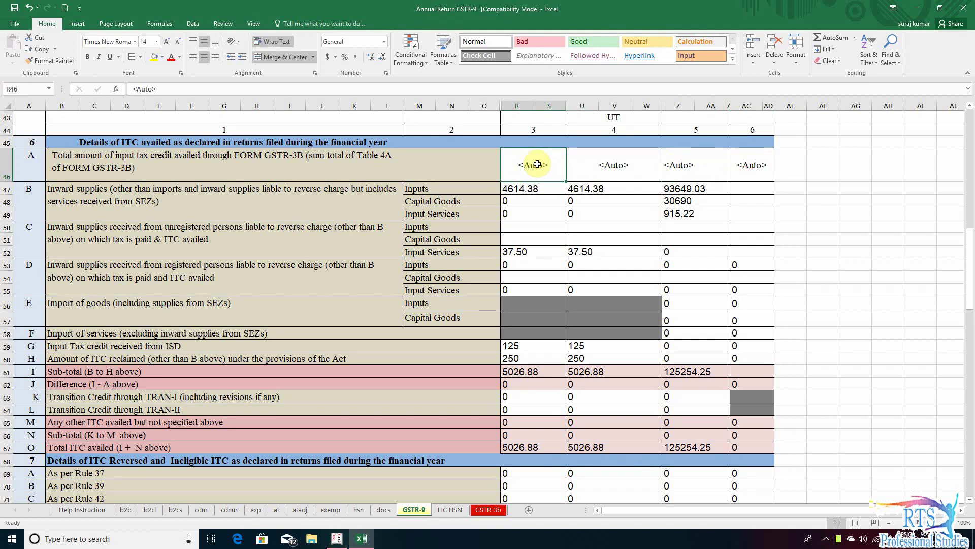
- Compare the Total Input Tax Credit row on the GSTR-3b sheet with the row 6A cells on the GSTR-9 sheet
left_click(487, 510)
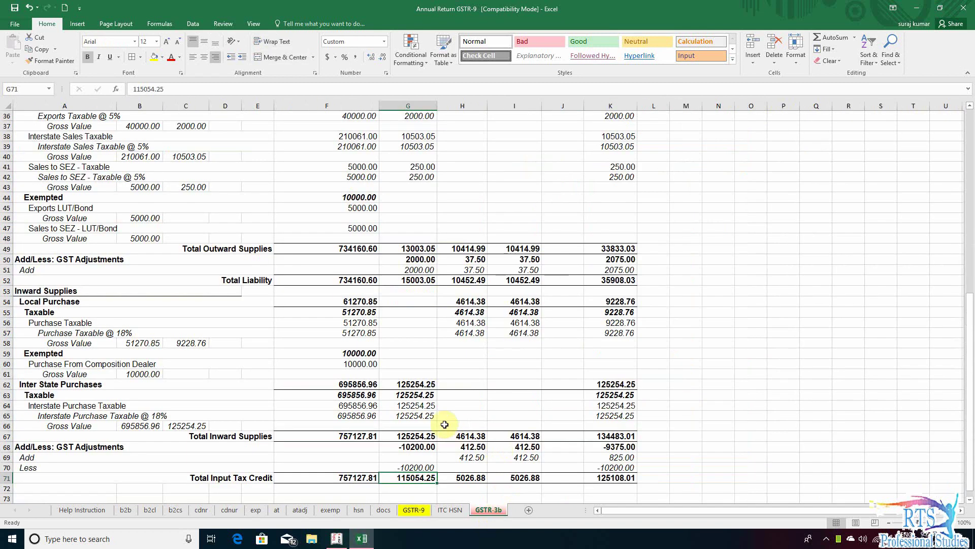
left_click(469, 480)
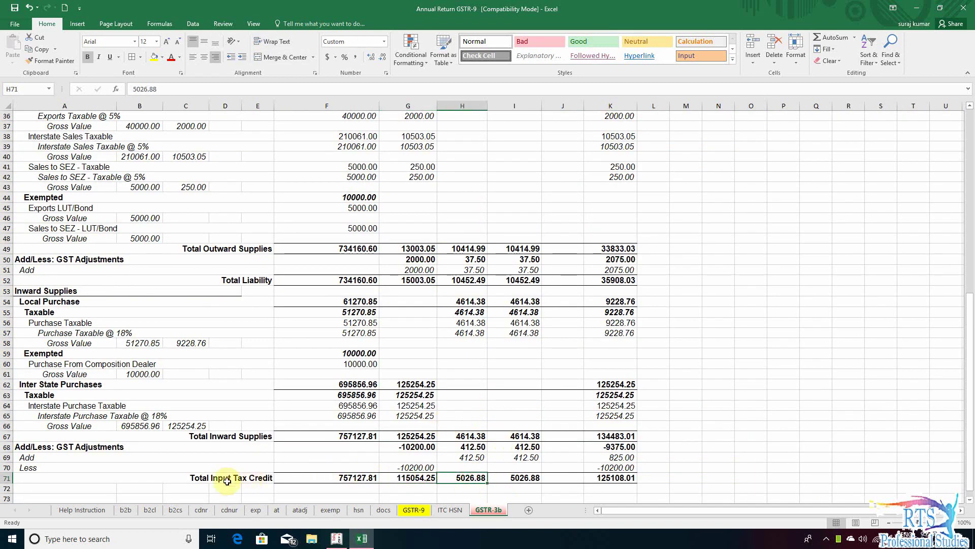
left_click(424, 477)
left_click(473, 477)
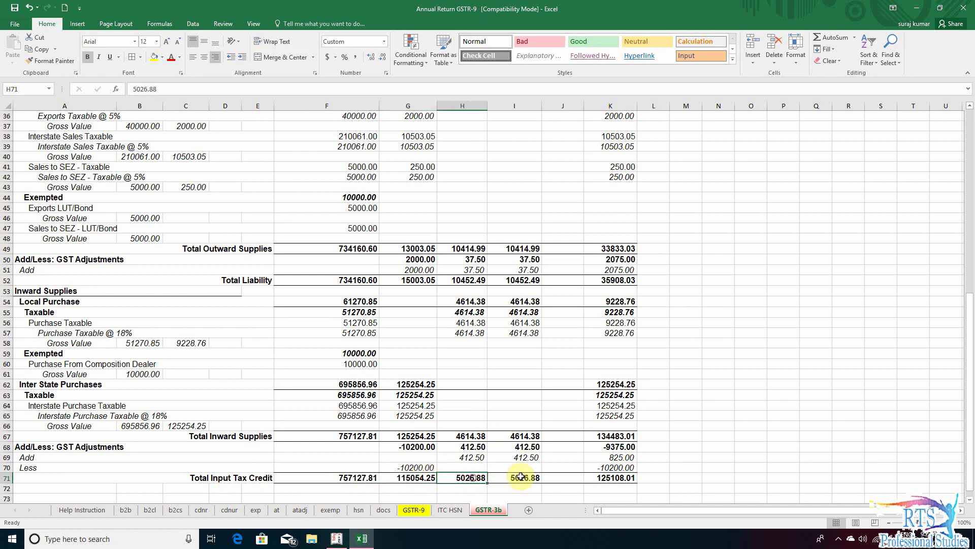
left_click(521, 477)
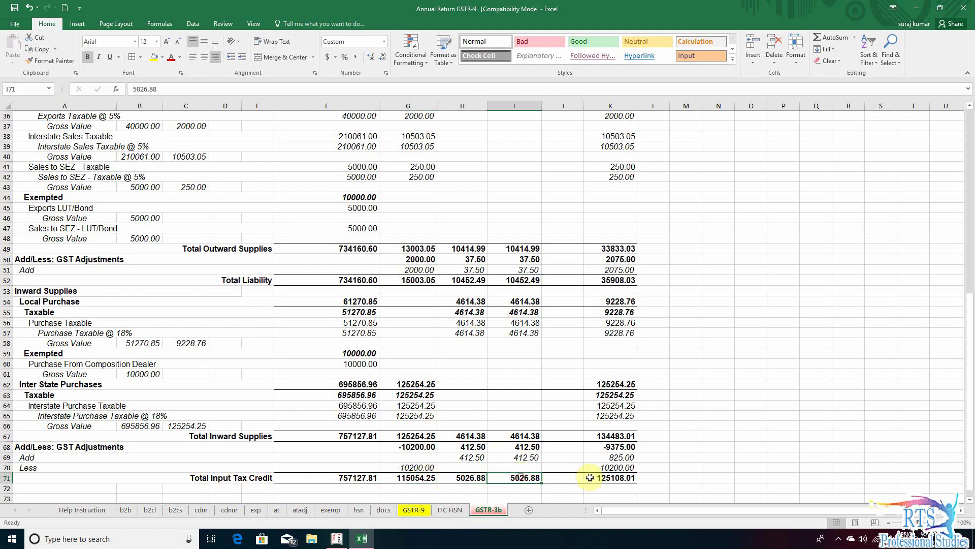
left_click(413, 510)
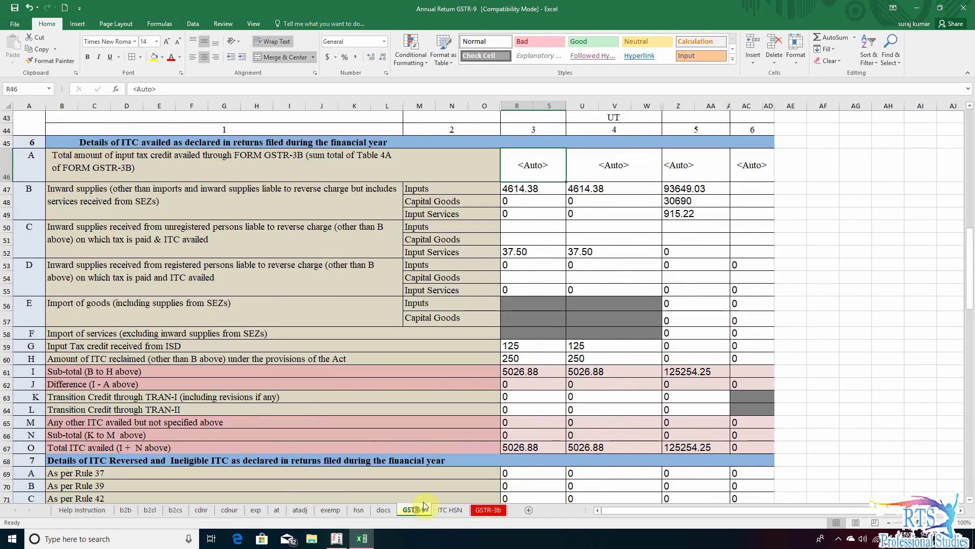
left_click(617, 166)
left_click(686, 165)
left_click(751, 162)
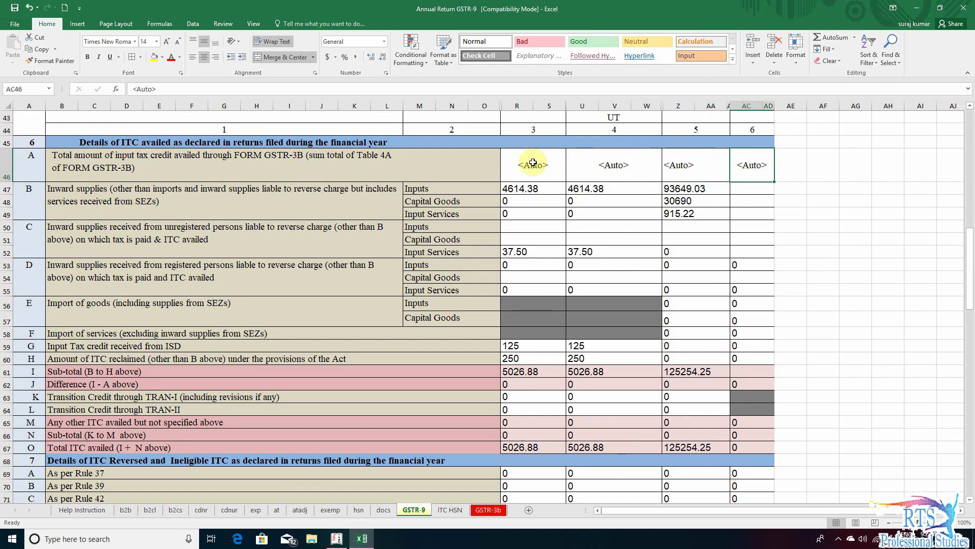
left_click(533, 163)
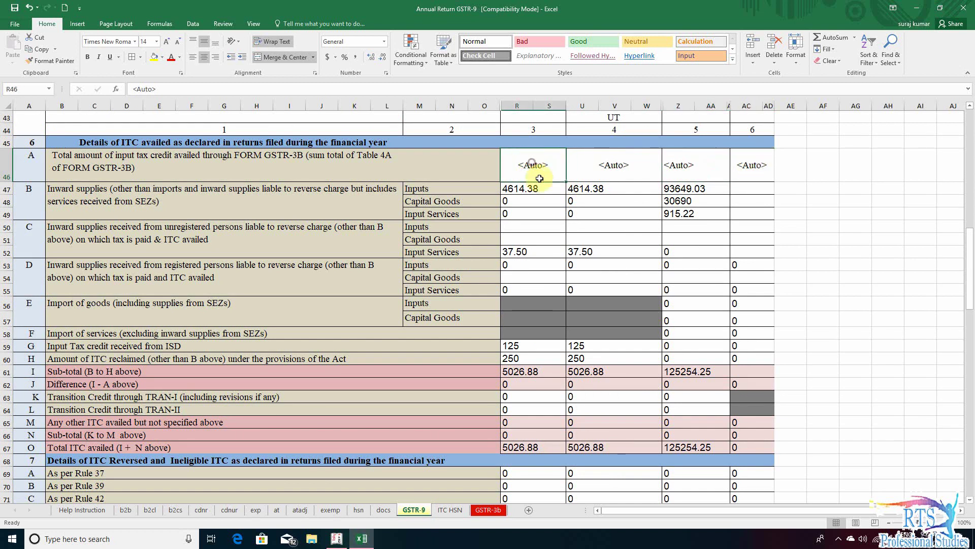
left_click(487, 510)
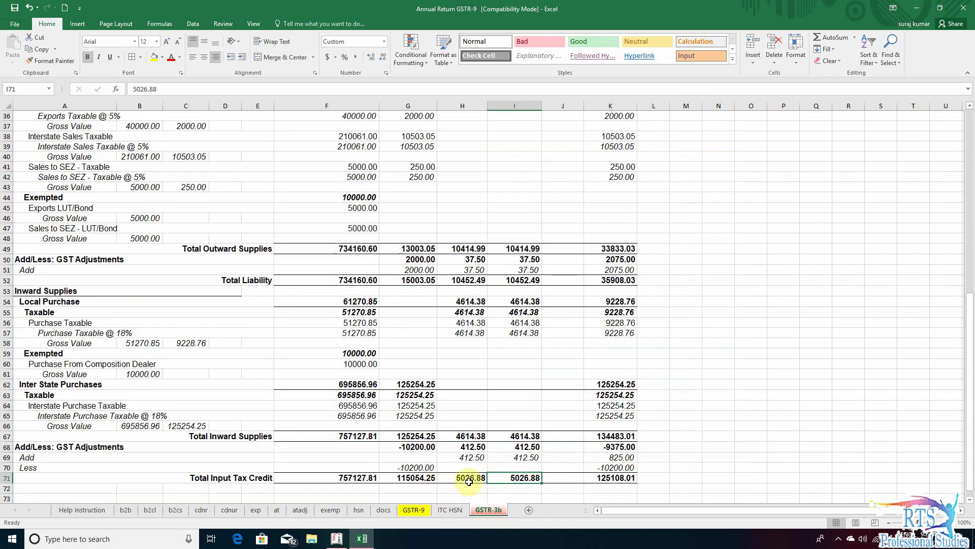
- Link the Central Tax cell of row 6A on the GSTR-9 sheet to the Total Input Tax Credit in 'GSTR-3b'!H71
left_click(414, 509)
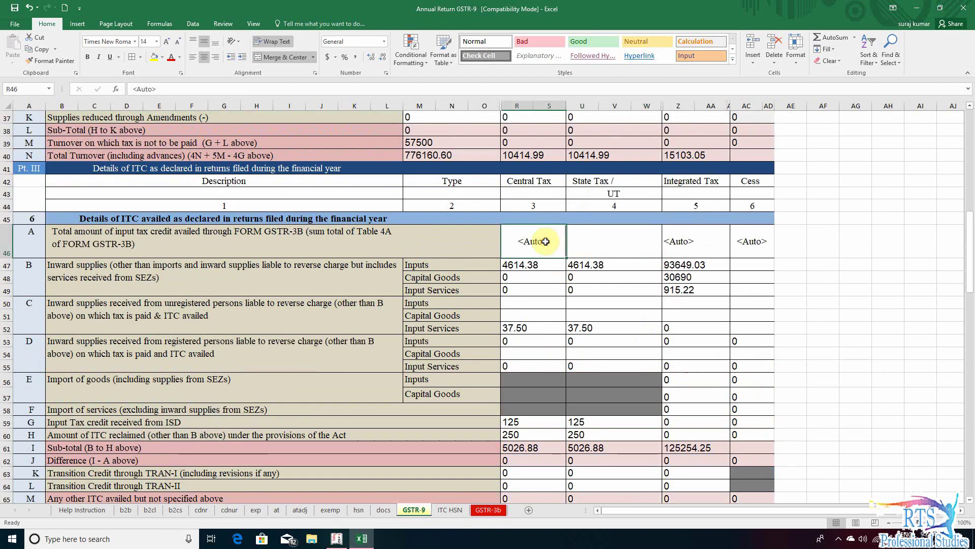
type("+")
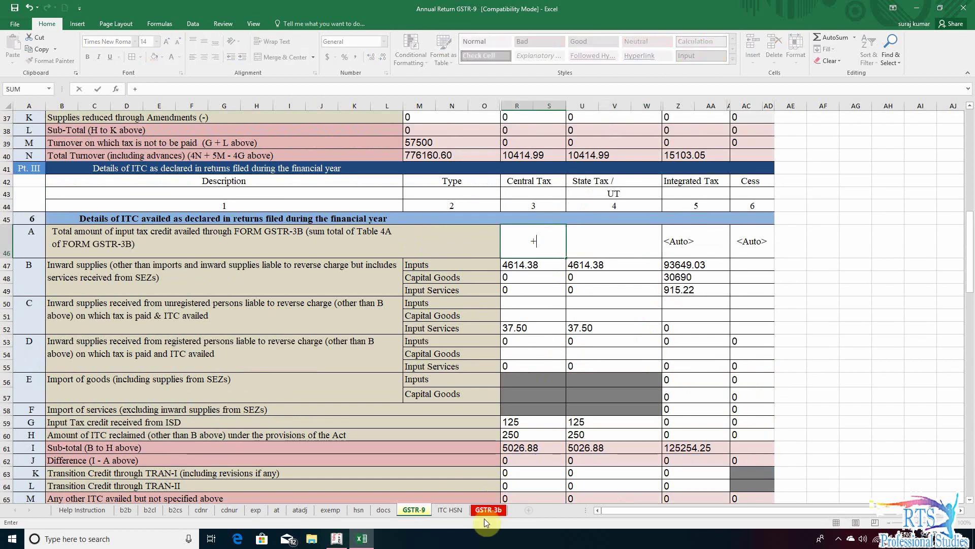
left_click(490, 508)
left_click(468, 478)
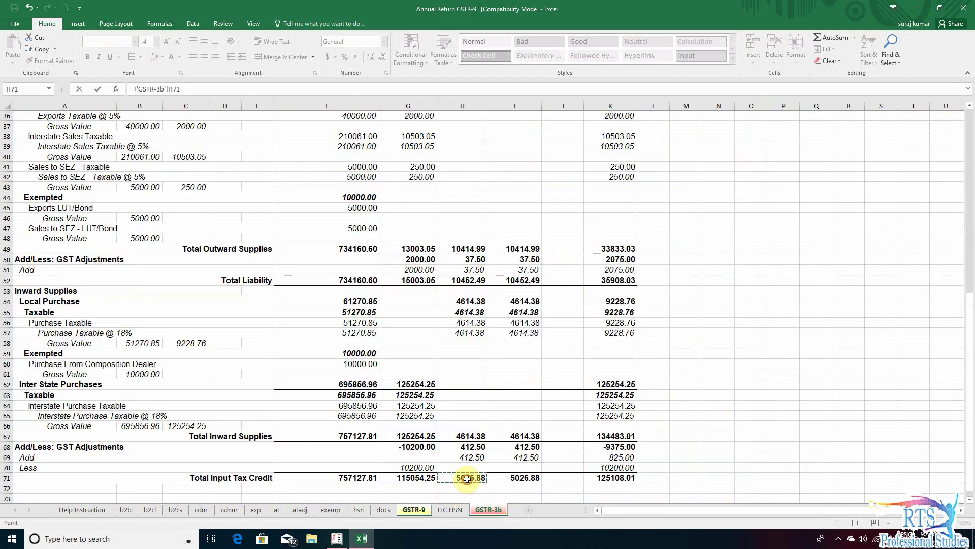
key("Return")
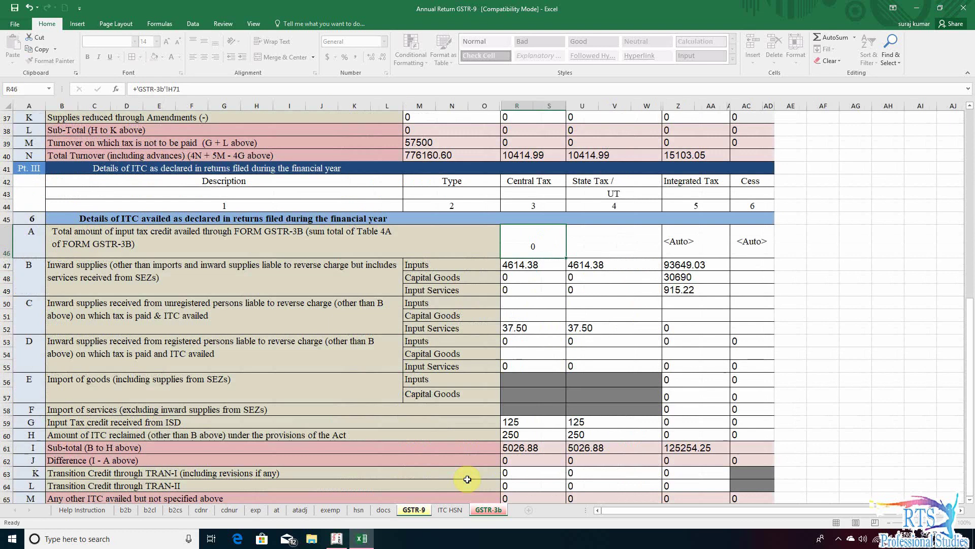
- Link the State Tax cell of row 6A to the Total Input Tax Credit in 'GSTR-3b'!I71
left_click(616, 240)
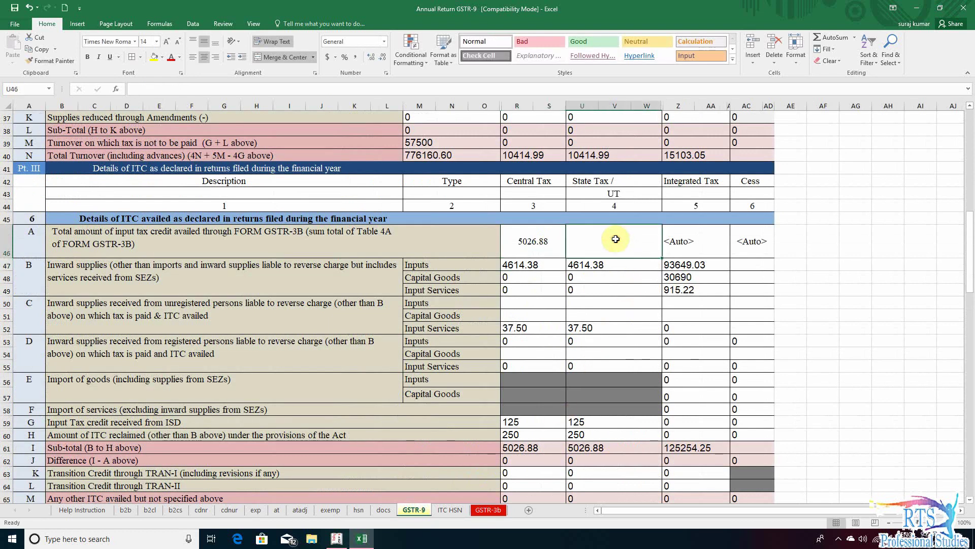
type("+")
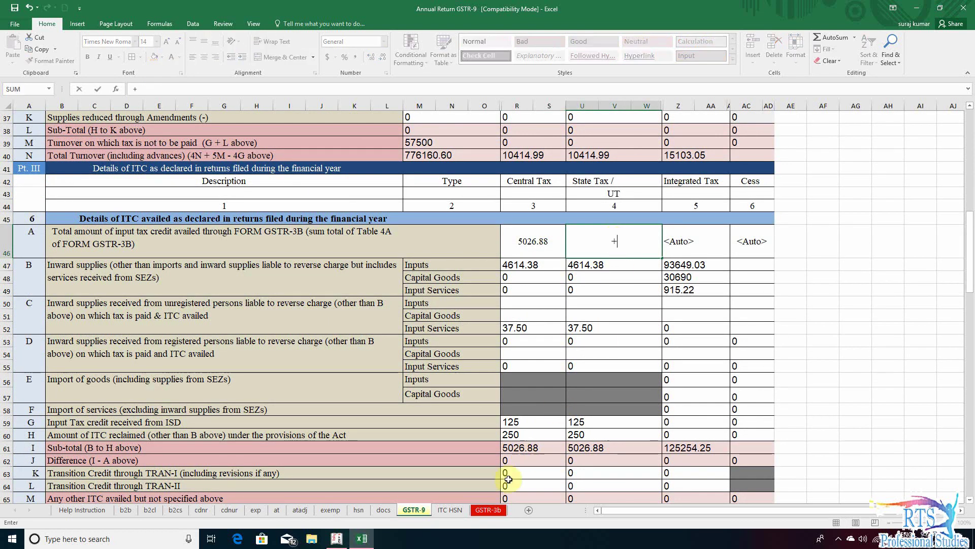
left_click(497, 510)
left_click(529, 478)
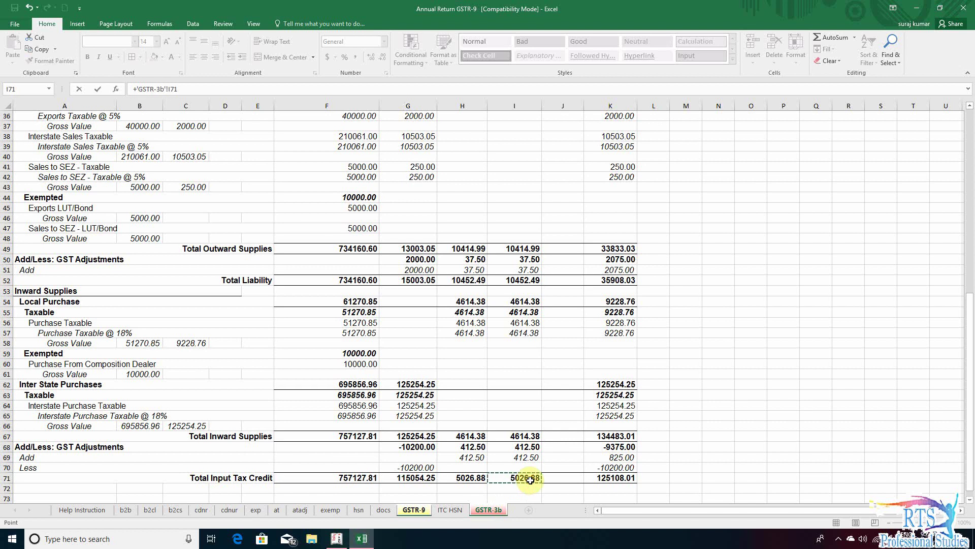
key("Return")
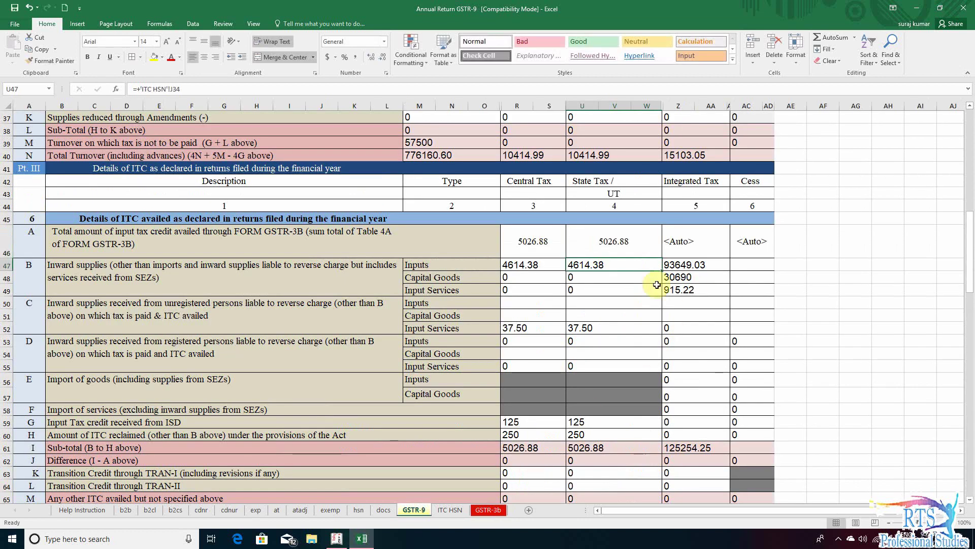
- Link the Integrated Tax cell of row 6A to the Total Input Tax Credit in cell G71 of the GSTR-3b sheet
left_click(631, 290)
left_click(685, 242)
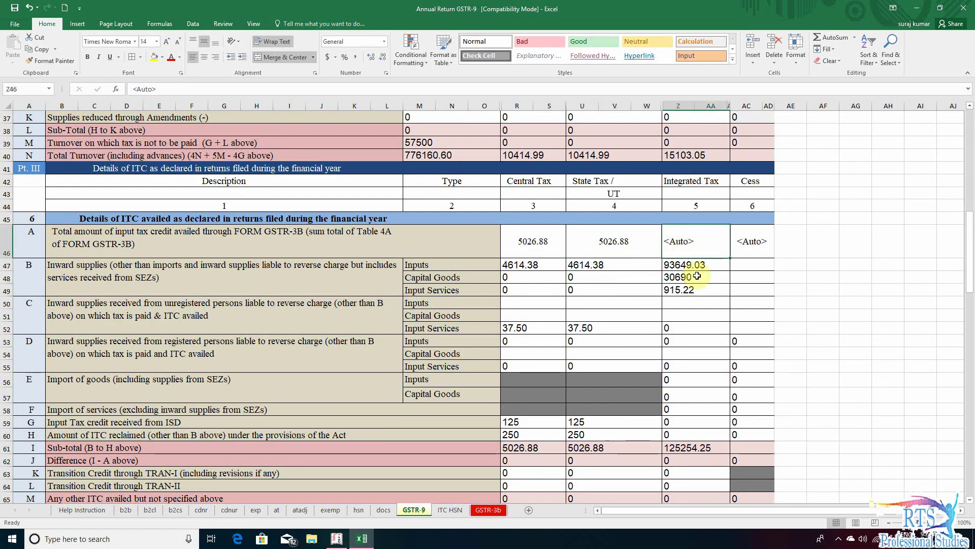
type("+")
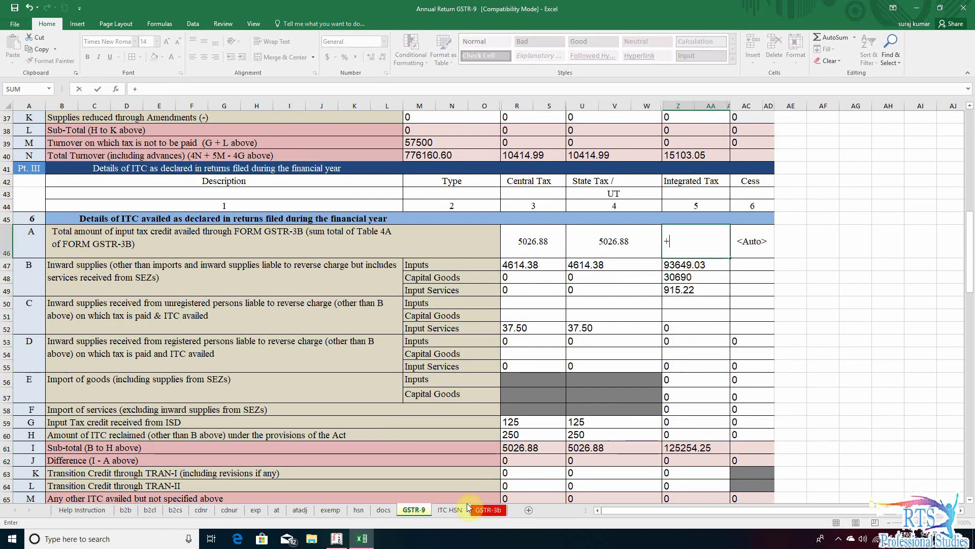
left_click(488, 511)
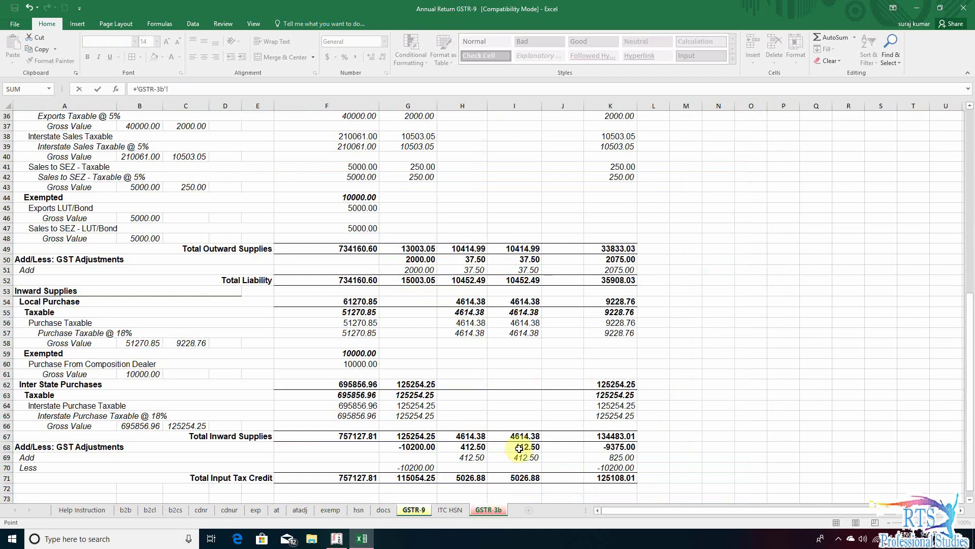
left_click(413, 478)
key("Return")
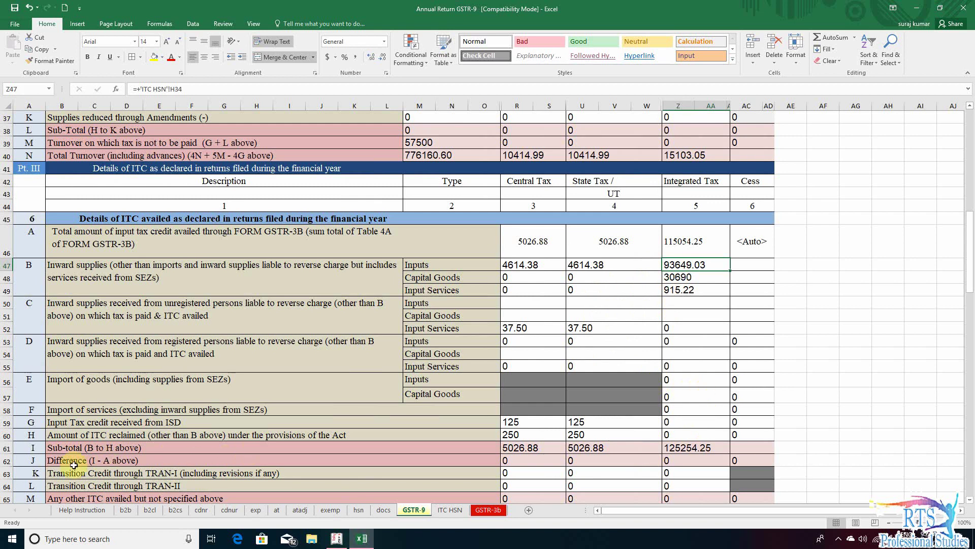
- Calculate the Central Tax difference in row J as the row I sub-total minus row A, using the formula +R61-R46
left_click(523, 461)
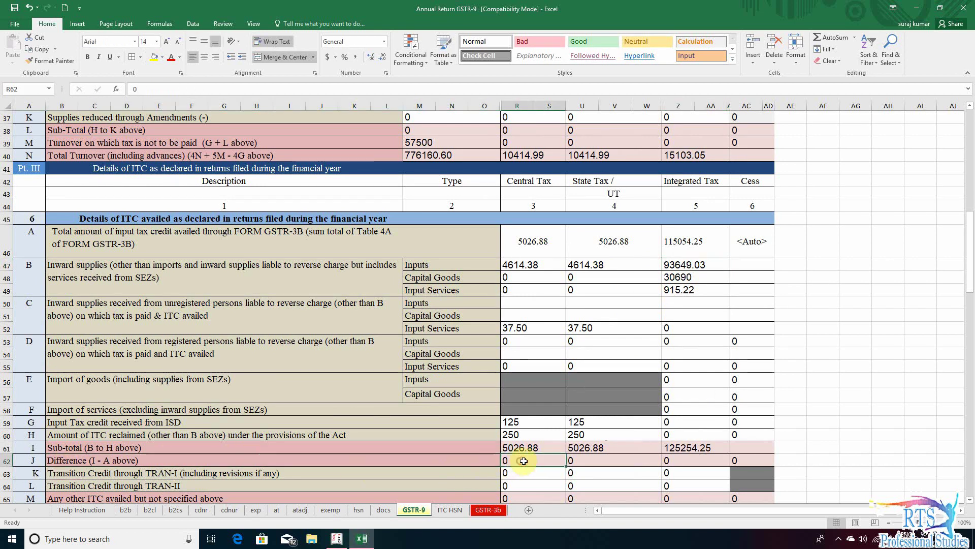
left_click(605, 461)
left_click(669, 460)
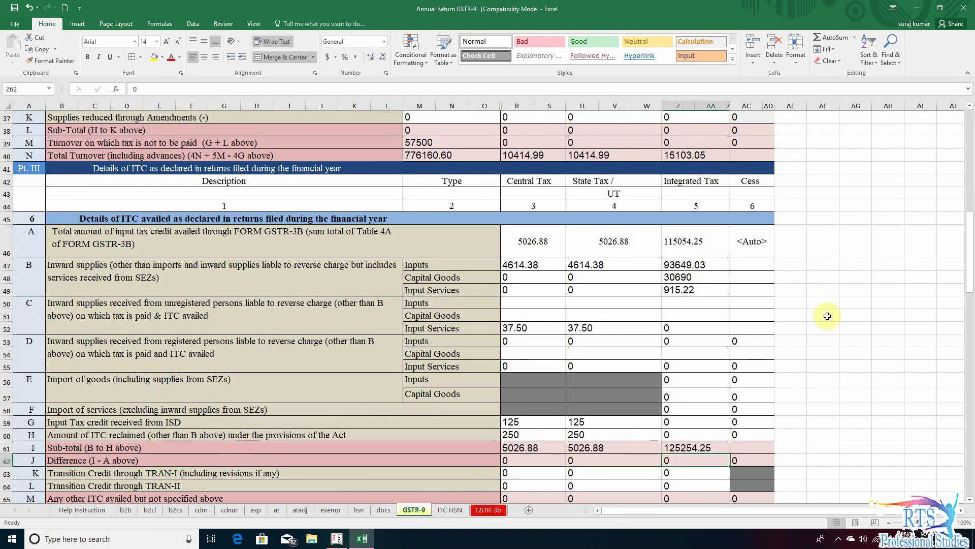
scroll(828, 316, "down", 2)
key("Left")
key("Left")
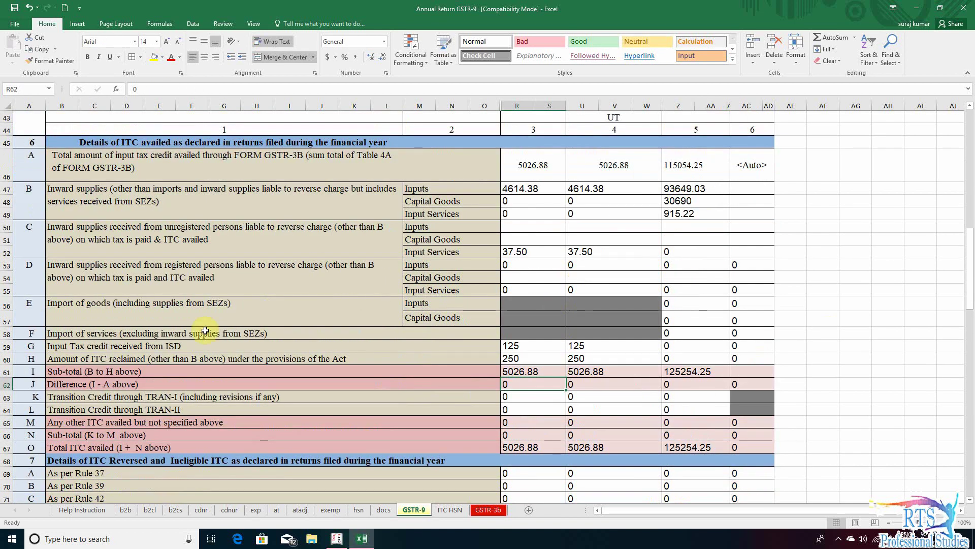
left_click(78, 388)
left_click(532, 382)
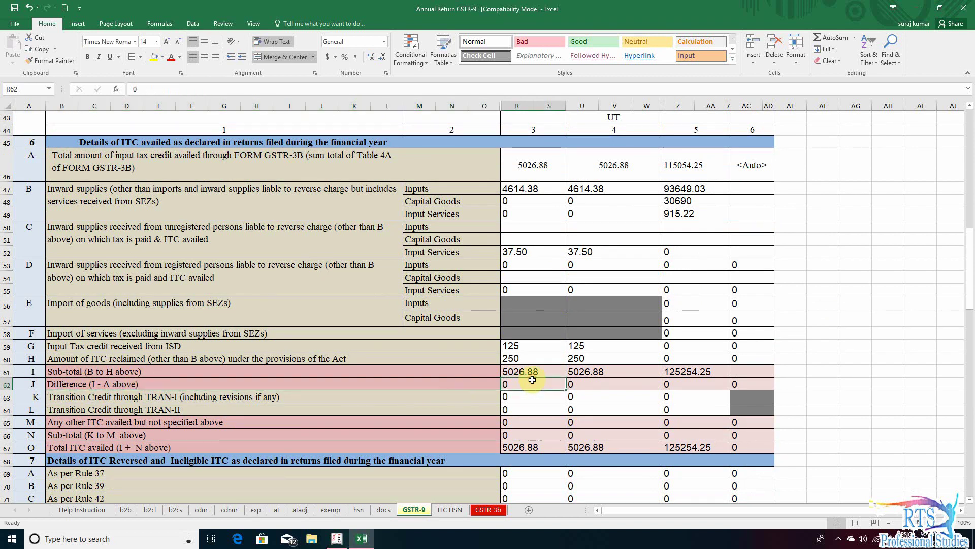
type("+")
key("Up")
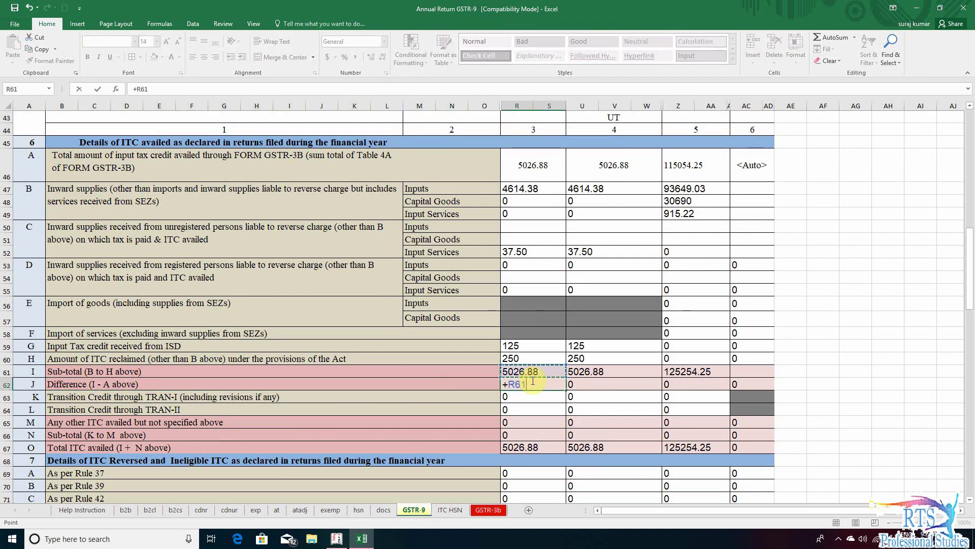
left_click(530, 163)
key("ctrl+Return")
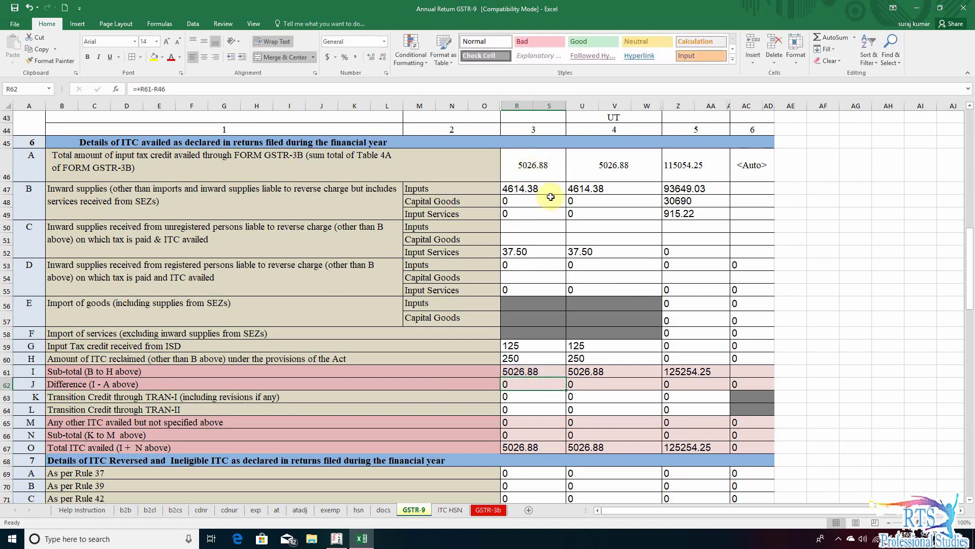
- Calculate the State Tax difference in row J with the formula +U61-U46
left_click(594, 384)
type("+")
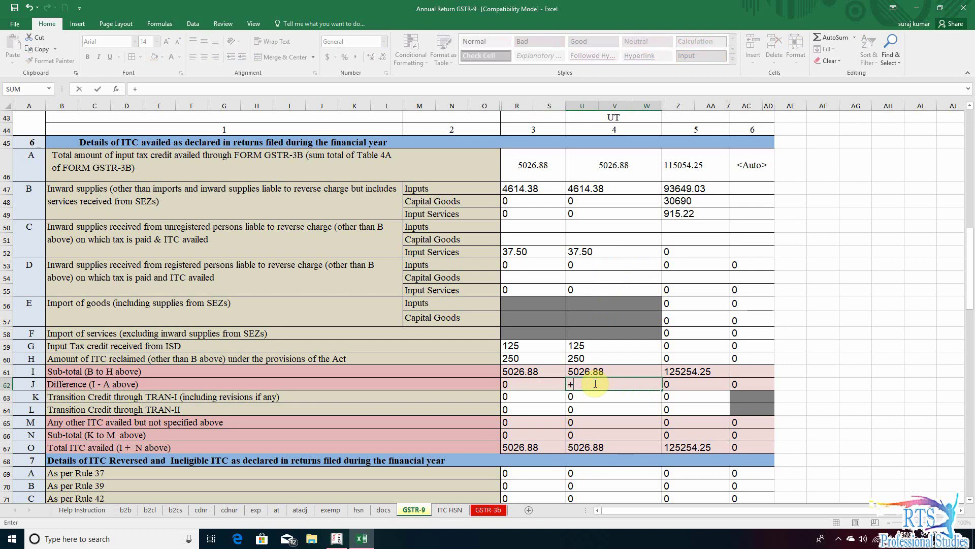
left_click(605, 367)
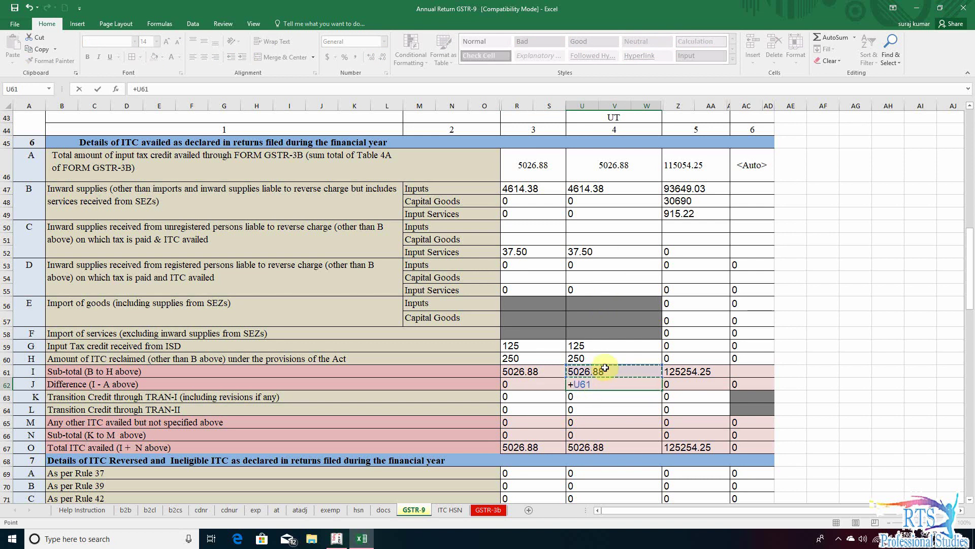
left_click(624, 161)
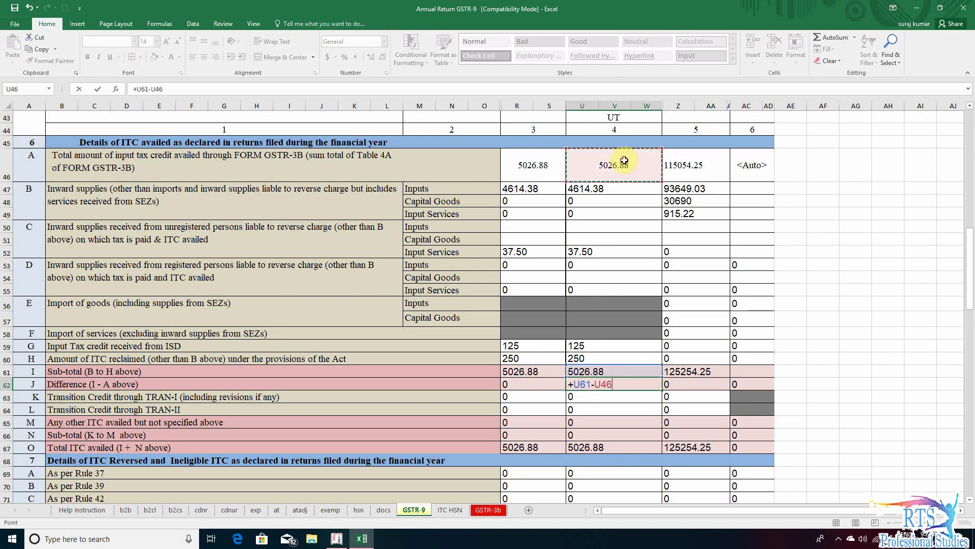
key("Return")
key("Up")
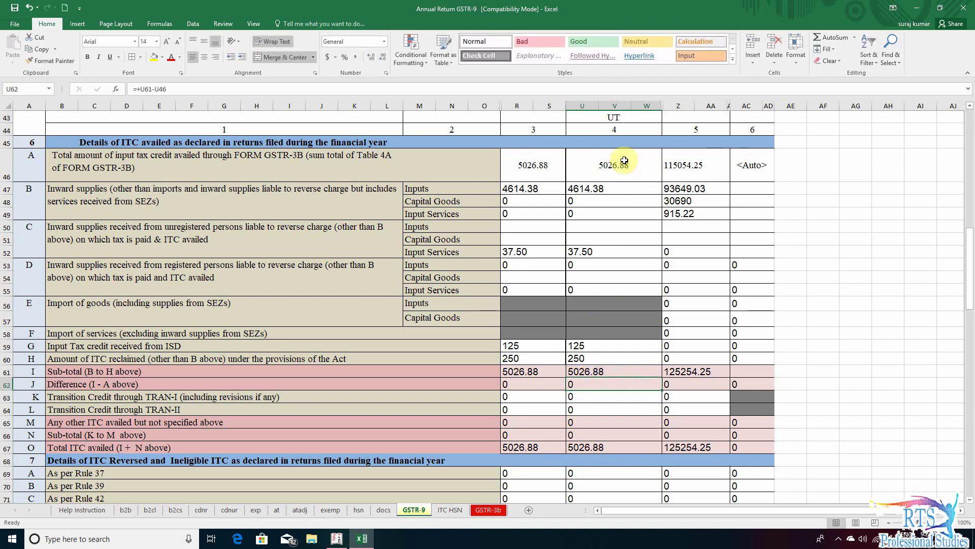
- Calculate the Integrated Tax difference in row J with the formula +Z61-Z46
key("Right")
type("+")
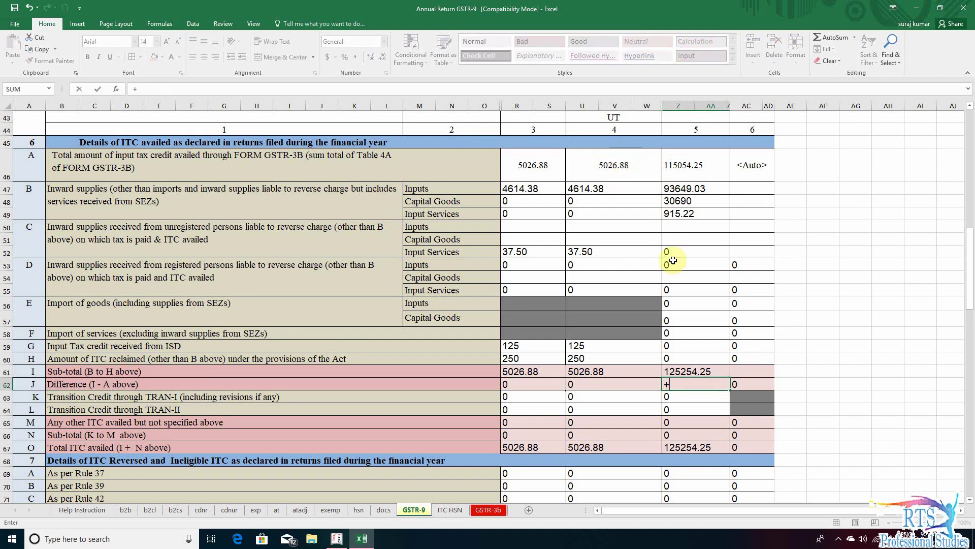
left_click(702, 372)
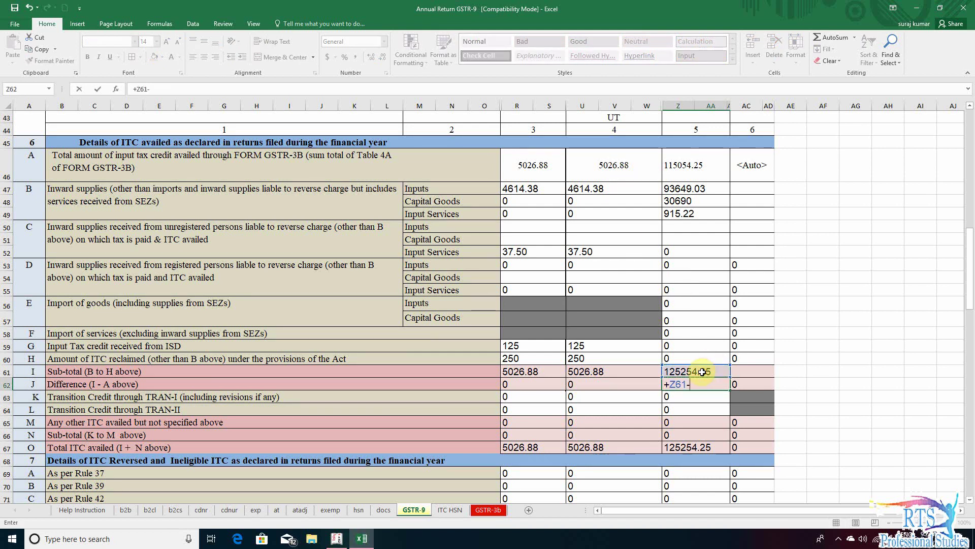
left_click(694, 170)
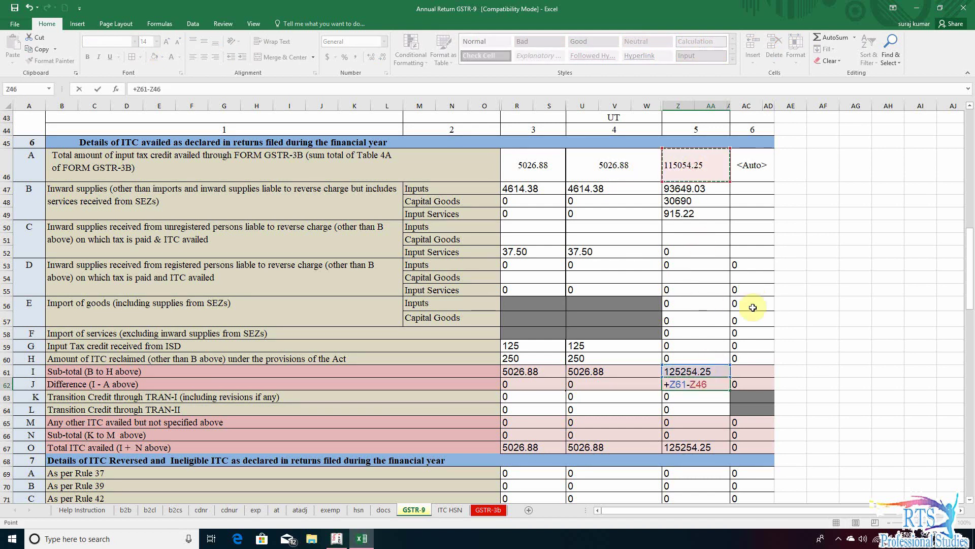
key("Return")
- Examine the Integrated Tax difference in row J and the Integrated Tax entries for inward supplies in rows B and C
left_click(685, 408)
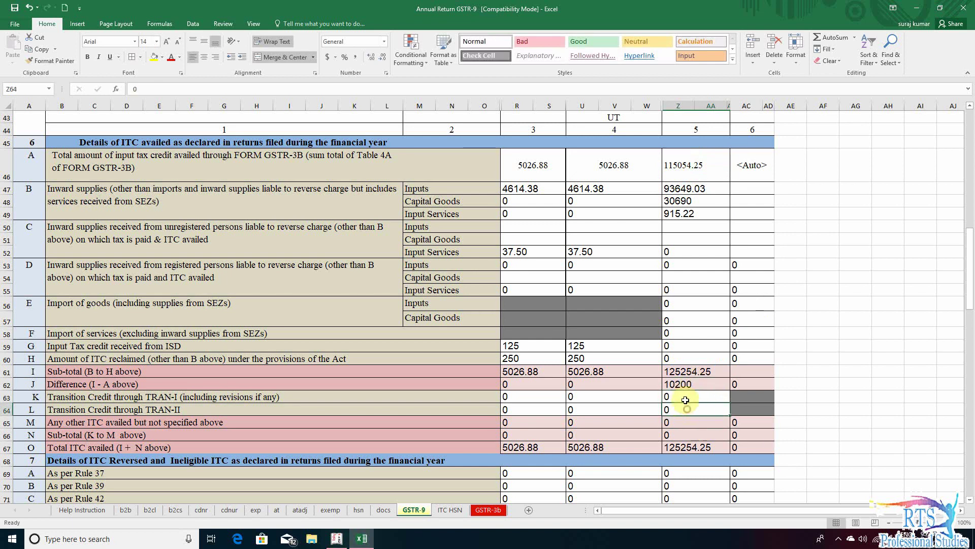
left_click(688, 387)
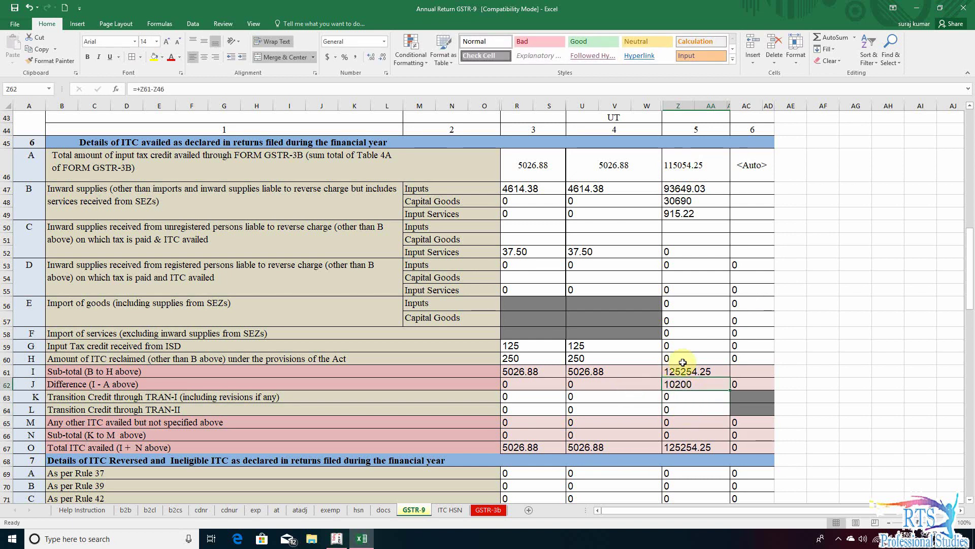
left_click(631, 385)
left_click(668, 381)
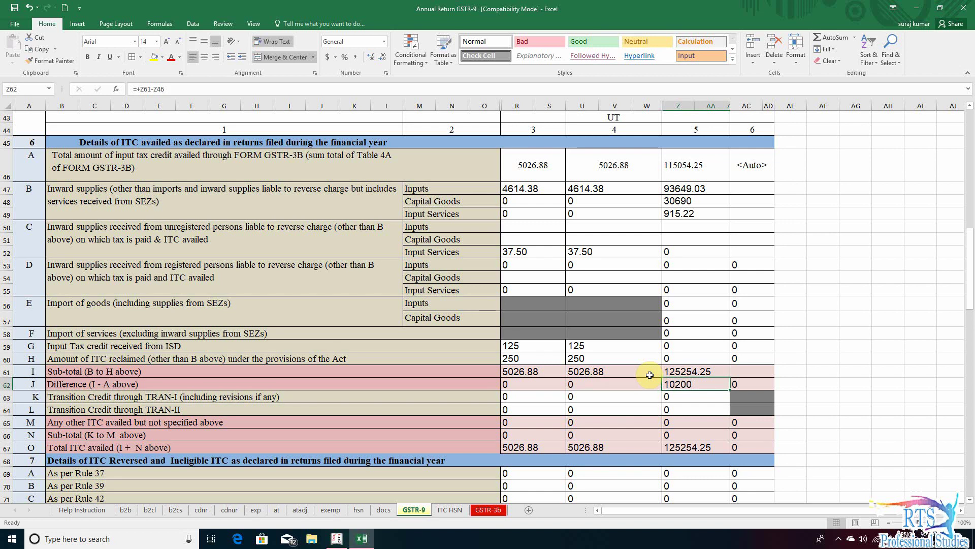
left_click(690, 188)
left_click(693, 213)
left_click(698, 251)
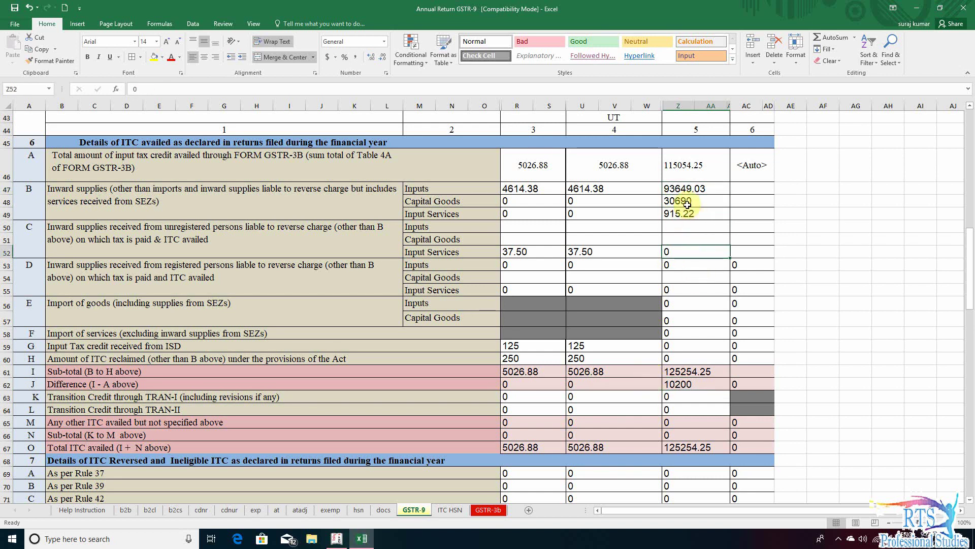
left_click(691, 226)
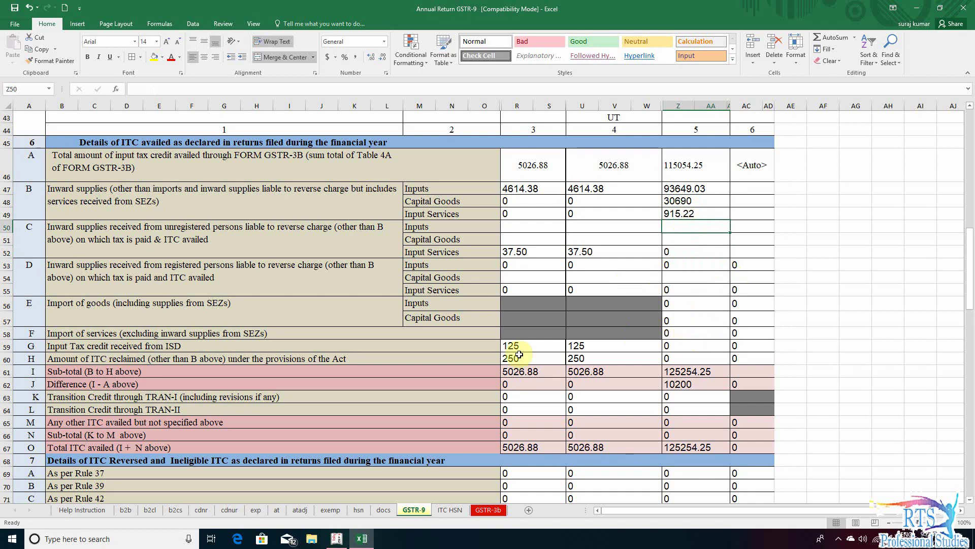
- Switch to Tally.ERP 9 and reopen the ITC Reversal/Reclaim summary from the GSTR-2 report to review its amounts
left_click(337, 540)
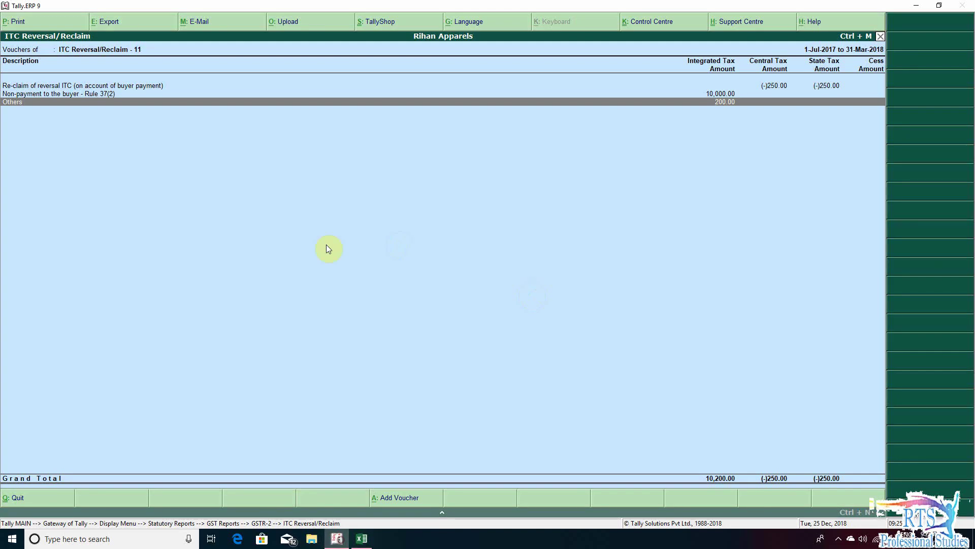
key("Escape")
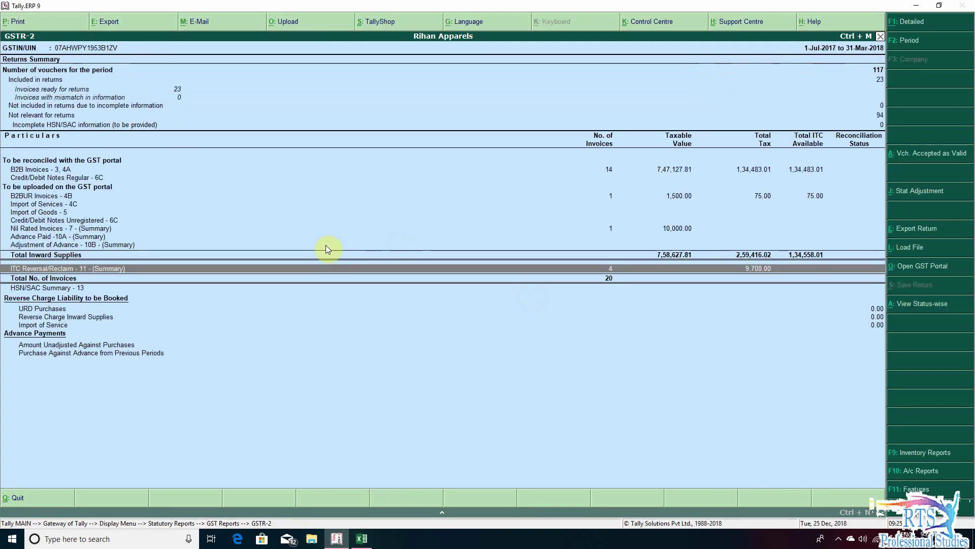
key("Down")
key("Up")
key("Return")
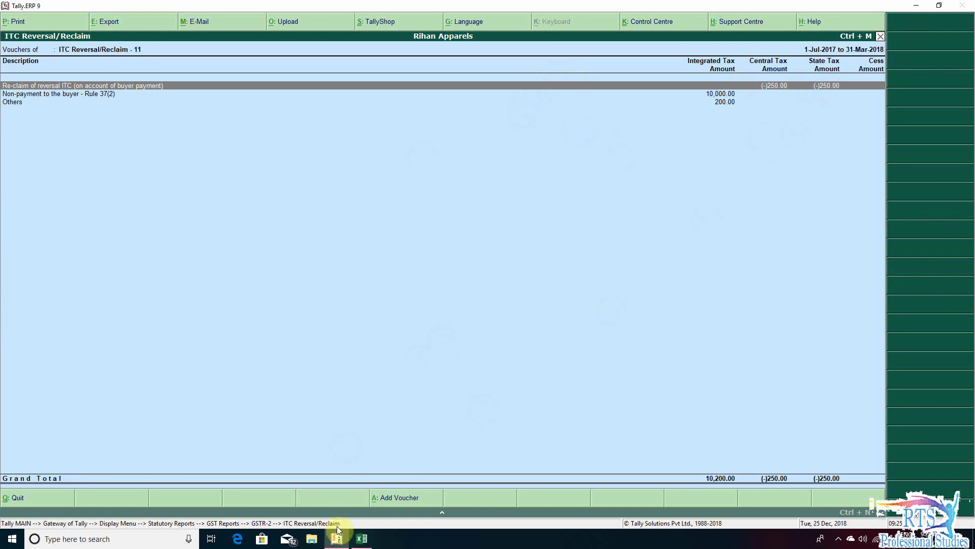
- Return to the Excel GSTR-9 sheet and review the Central, State and Integrated Tax entries for ITC reclaimed in row H
left_click(362, 538)
left_click(202, 362)
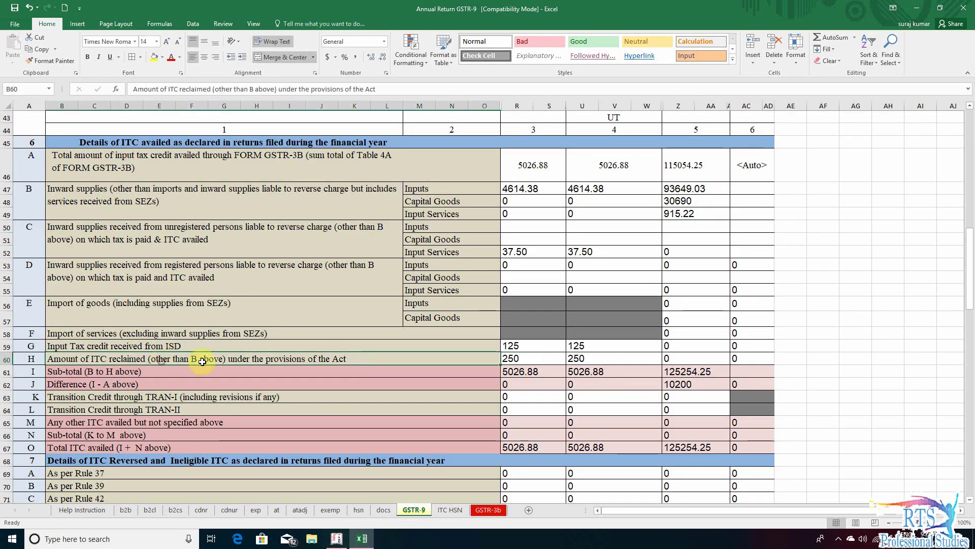
left_click(543, 361)
left_click(617, 358)
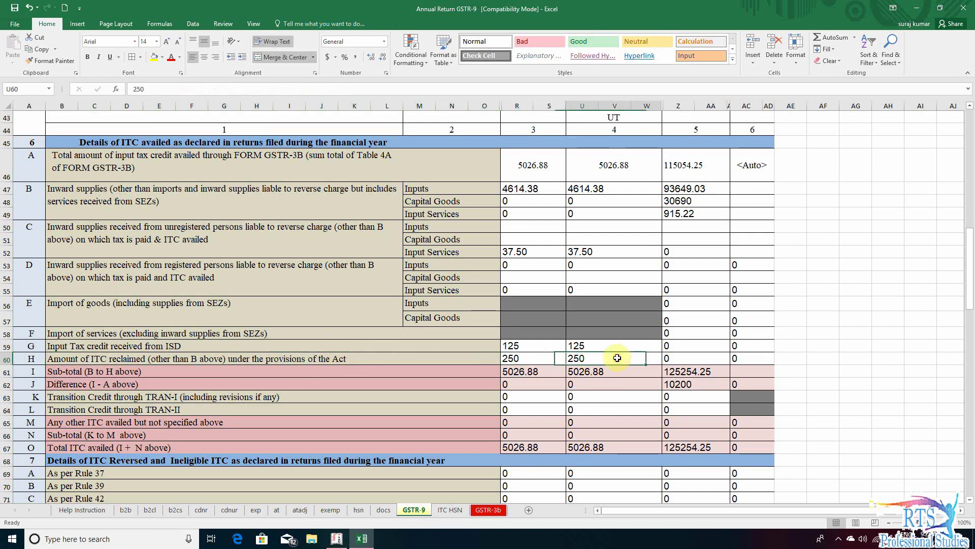
left_click(518, 360)
left_click(602, 362)
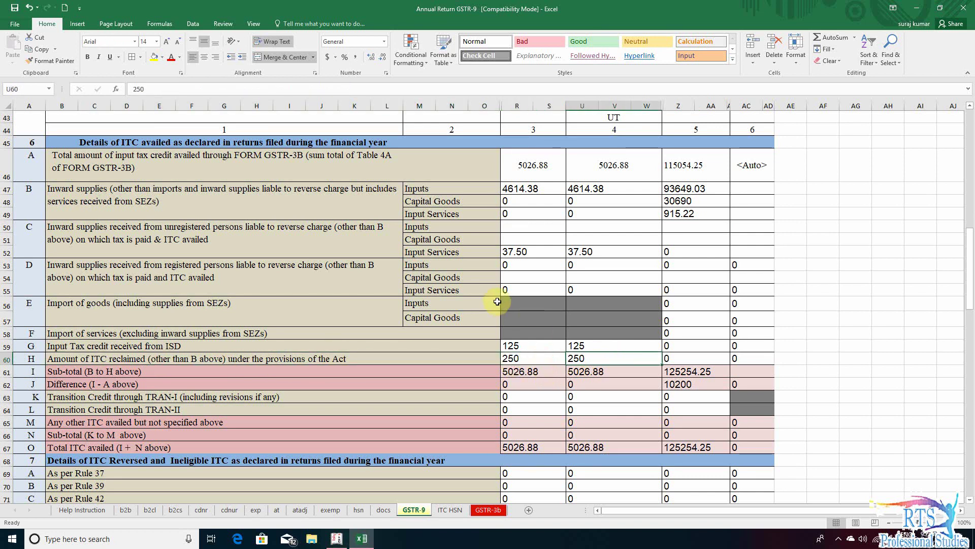
left_click(700, 356)
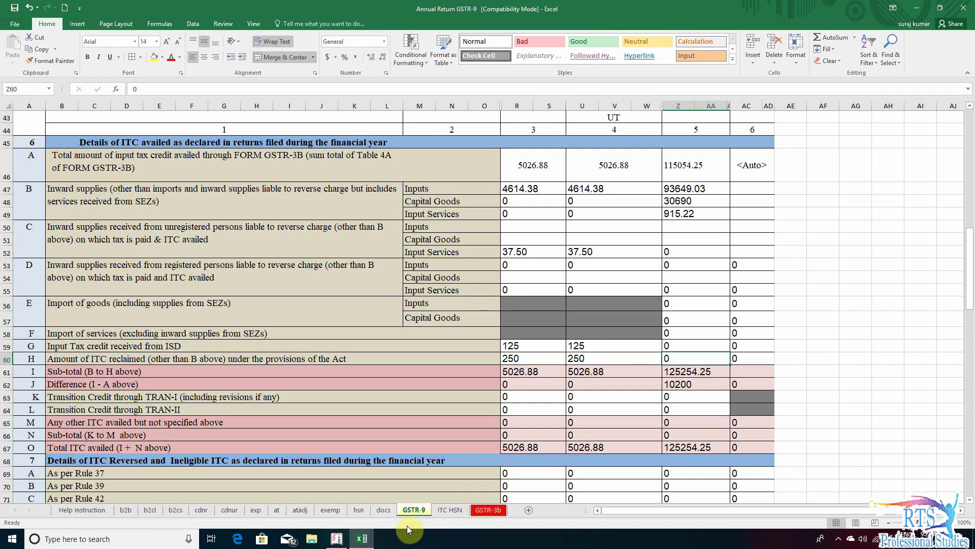
- Check the Integrated Tax reversals in Tally and enter -10200 as the Integrated Tax for ITC reclaimed in row H of the Excel sheet
left_click(336, 539)
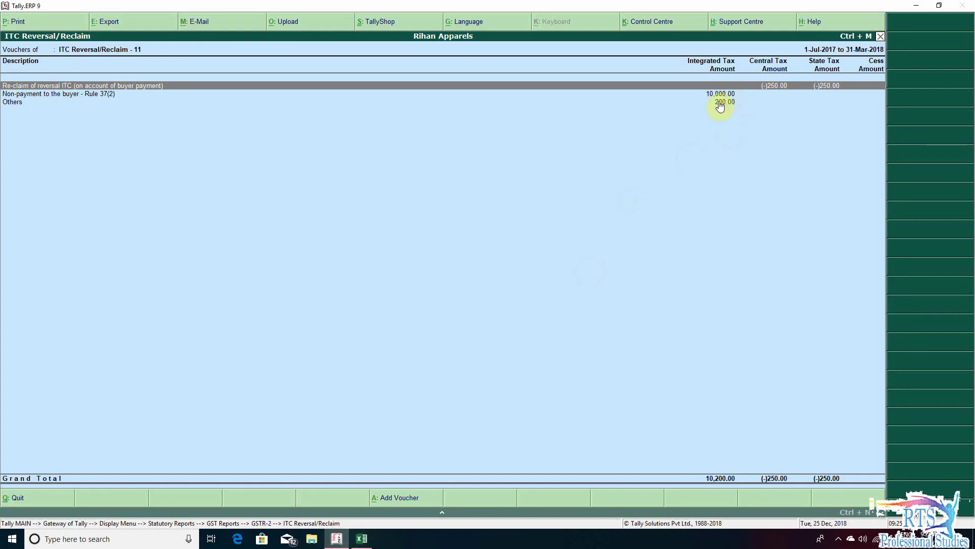
left_click(361, 539)
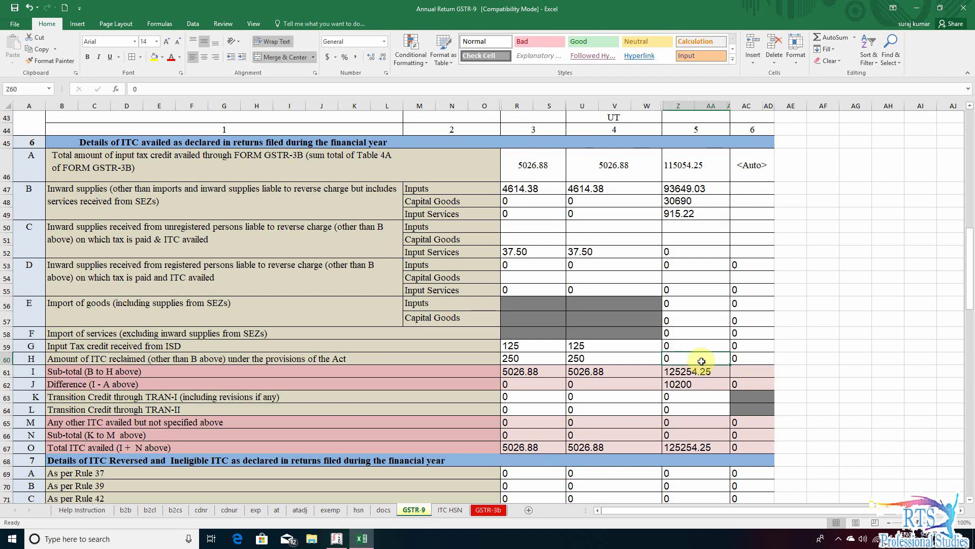
type("-10200")
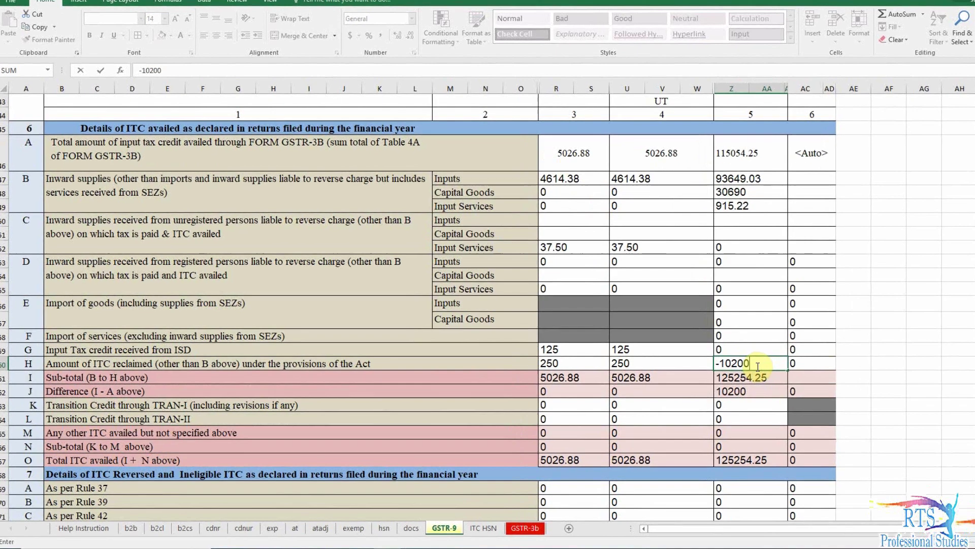
key("Return")
- Review the TRAN-I and TRAN-II transition credit entries in rows K and L across the Central, State and Integrated Tax columns
left_click(610, 397)
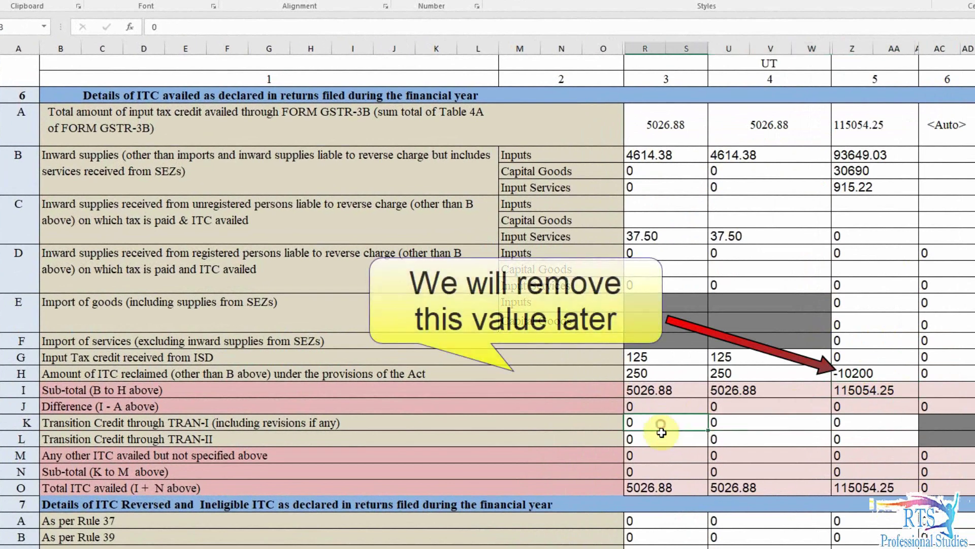
left_click(748, 433)
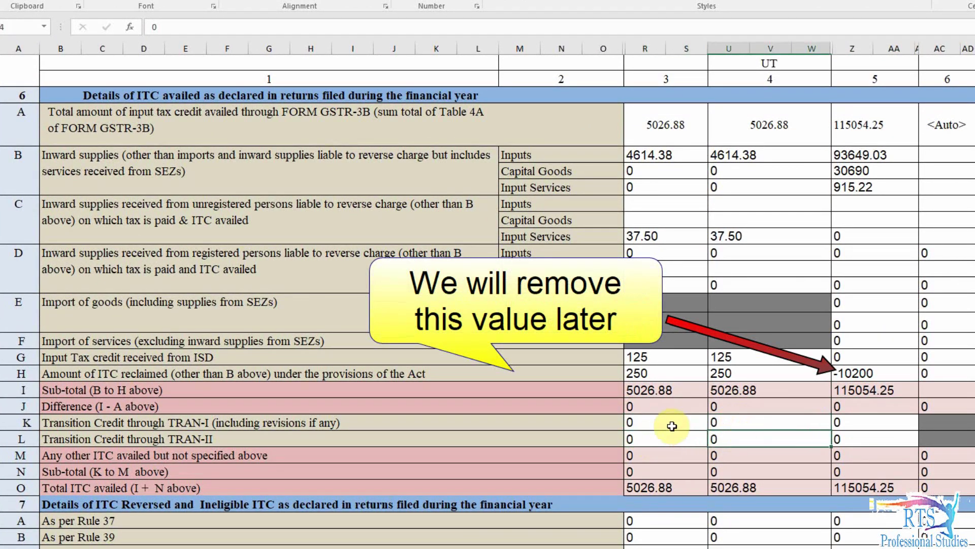
left_click(671, 423)
left_click(667, 442)
left_click(746, 423)
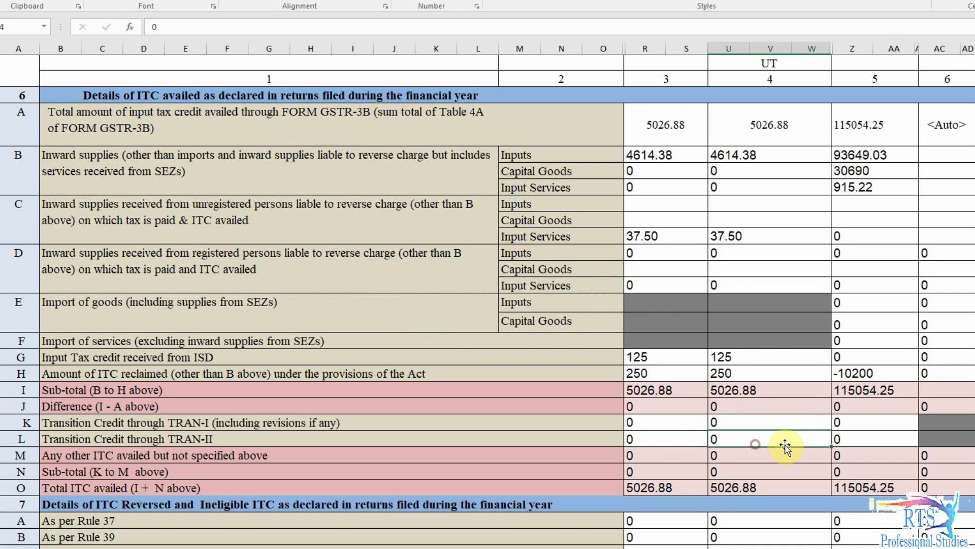
left_click(855, 424)
left_click(866, 437)
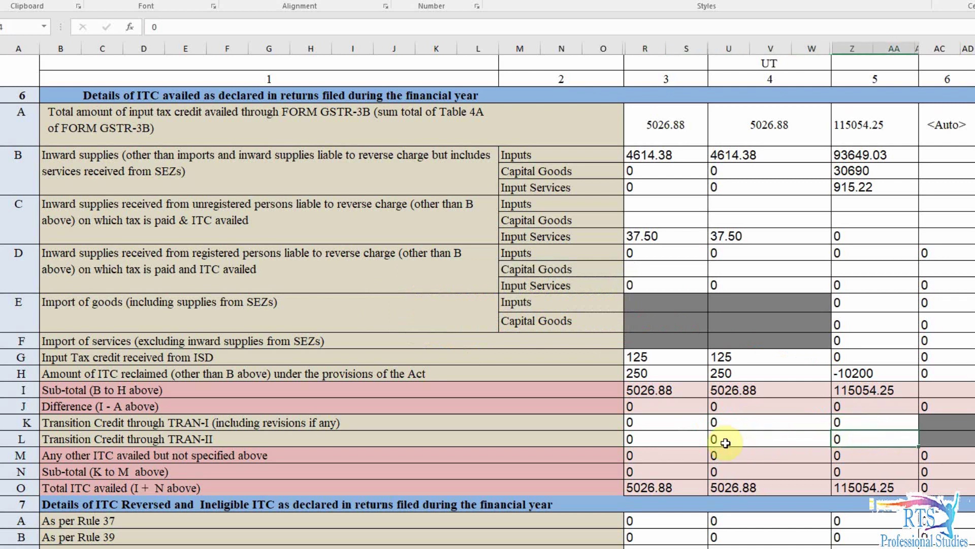
left_click(662, 425)
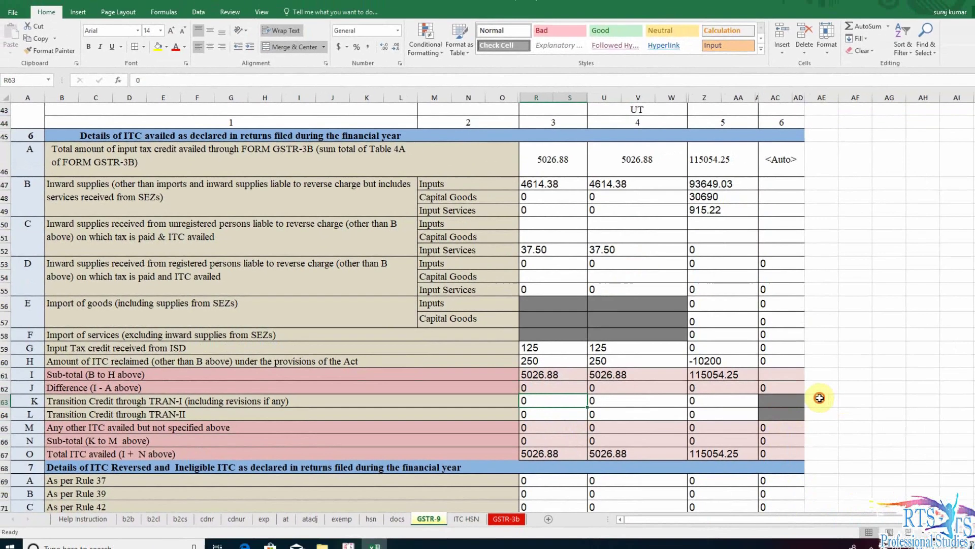
left_click(819, 397)
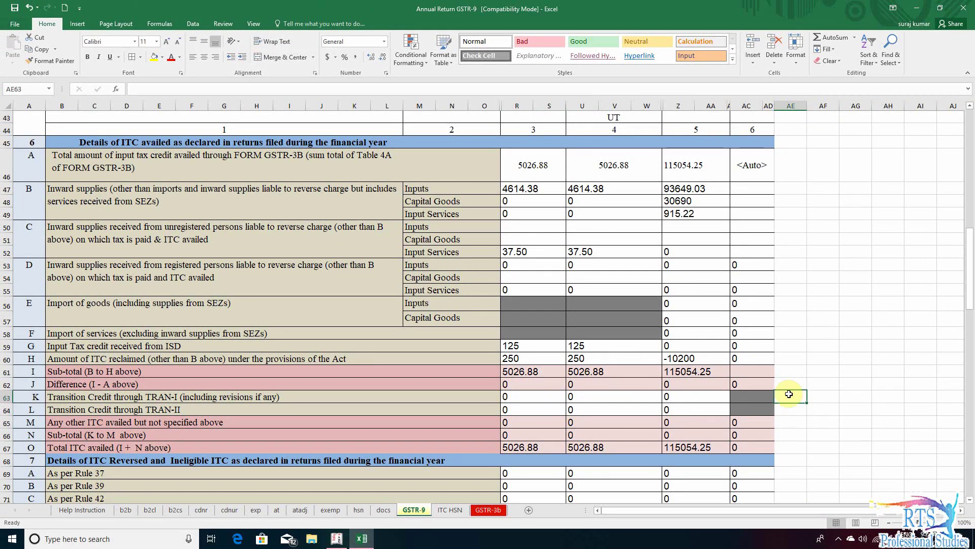
key("Left")
key("Left")
key("Left")
key("Left")
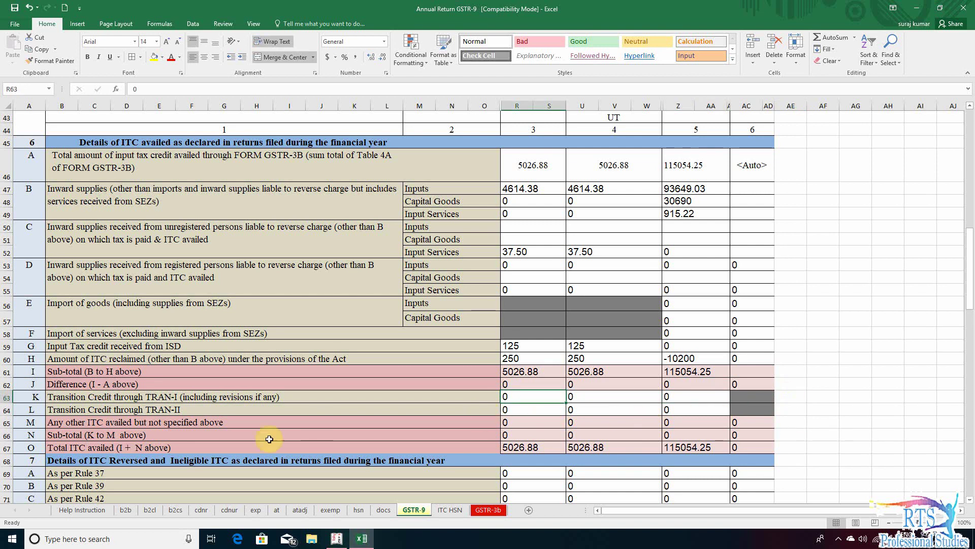
- Review the row M entries for any other ITC availed but not specified above, across all the tax columns
key("Right")
key("Right")
key("Down")
key("Down")
key("Down")
key("Left")
key("Left")
scroll(472, 345, "down", 1)
key("Left")
key("Left")
key("Up")
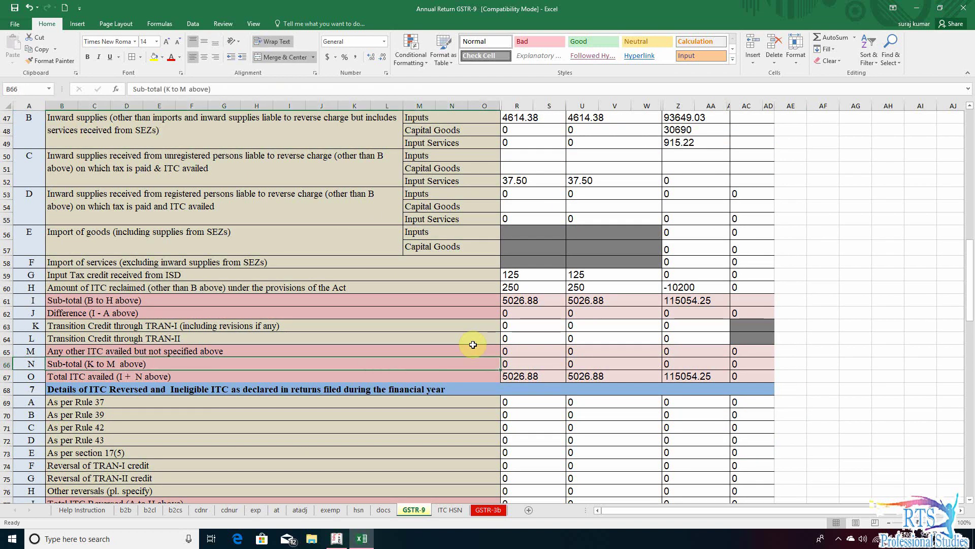
key("Right")
key("Right")
key("Right")
key("Left")
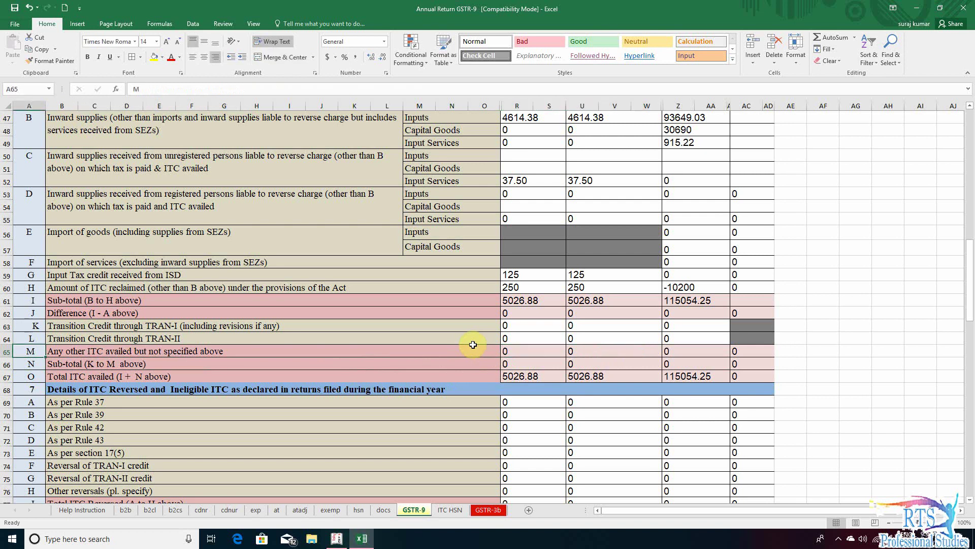
key("Left")
key("Right")
key("Right")
key("Right")
key("Right")
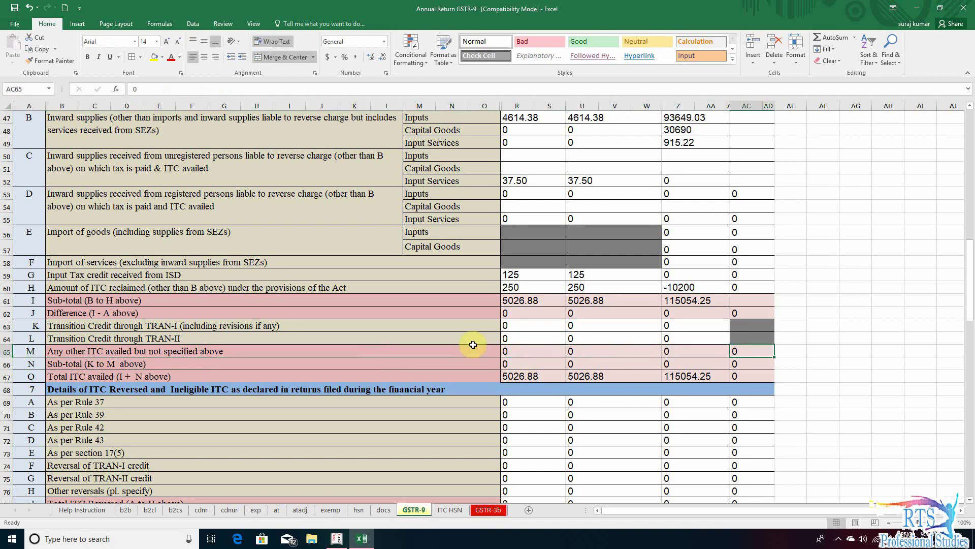
- Check the row N sub-total in the Central, State and Integrated Tax columns against the entries in rows K to M
key("Left")
key("Left")
key("Left")
key("Down")
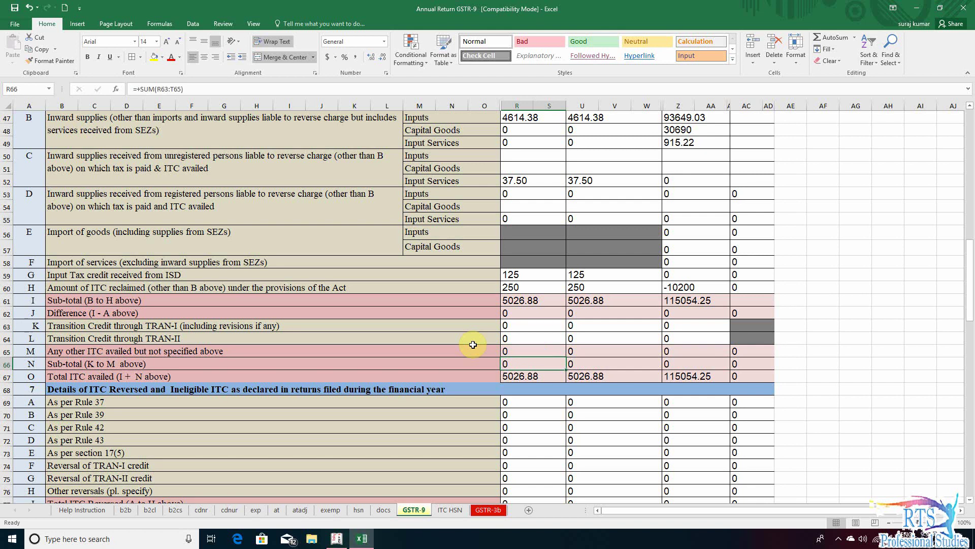
left_click(526, 328)
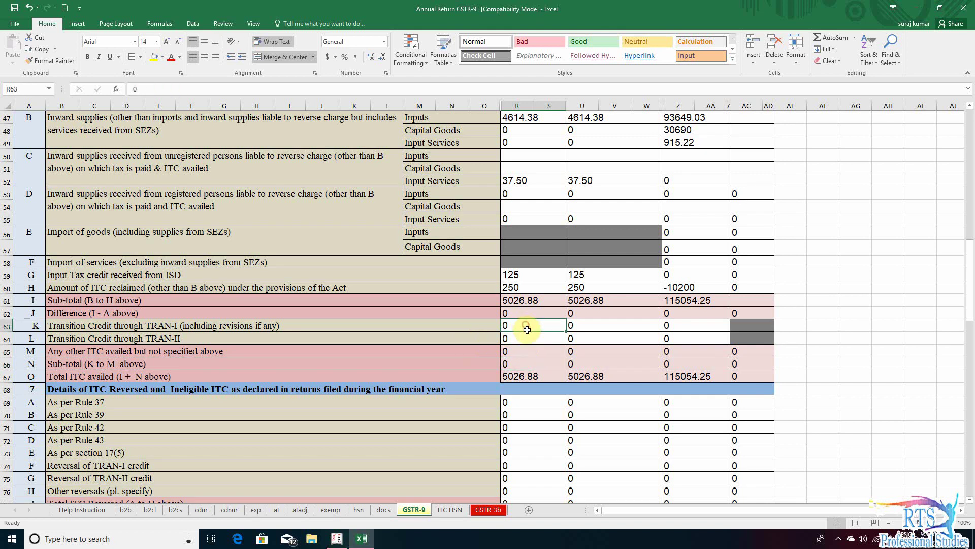
left_click(527, 338)
left_click(529, 351)
left_click(528, 365)
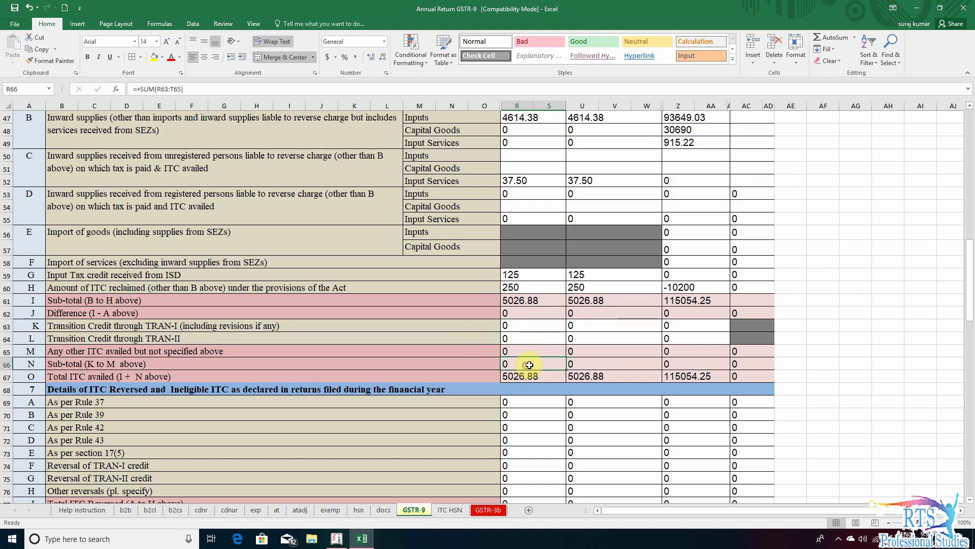
left_click(587, 364)
left_click(688, 365)
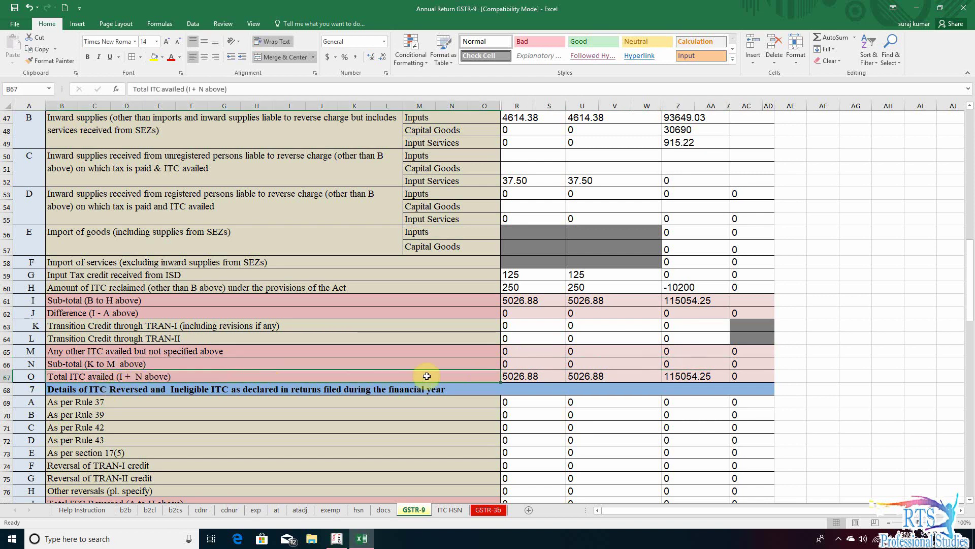
- Check the total ITC availed in row O against the sub-totals in rows I and N
left_click(525, 375)
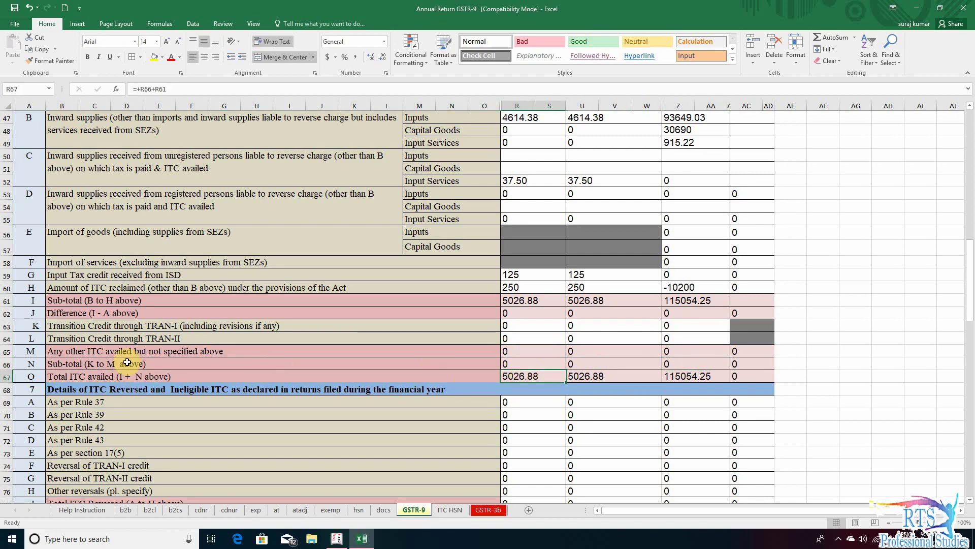
left_click(60, 300)
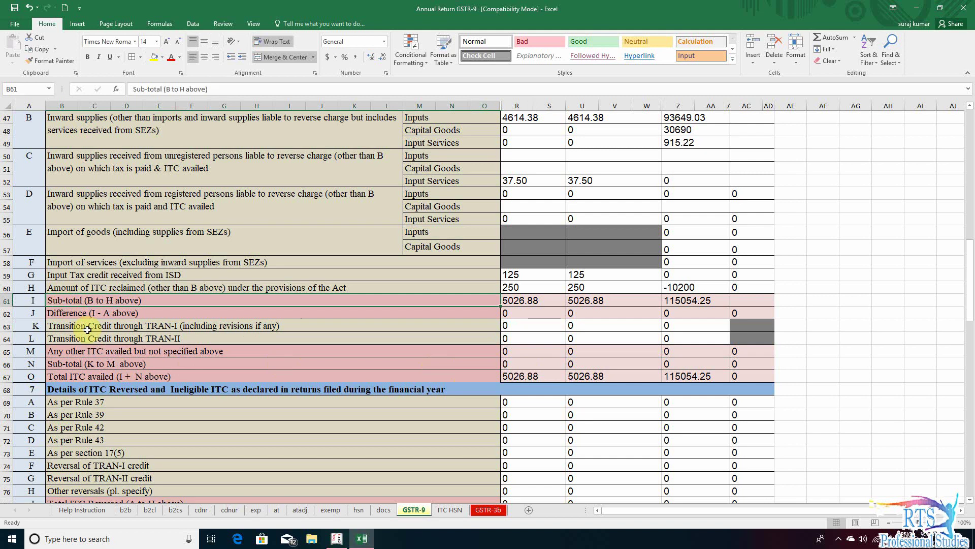
left_click(100, 365)
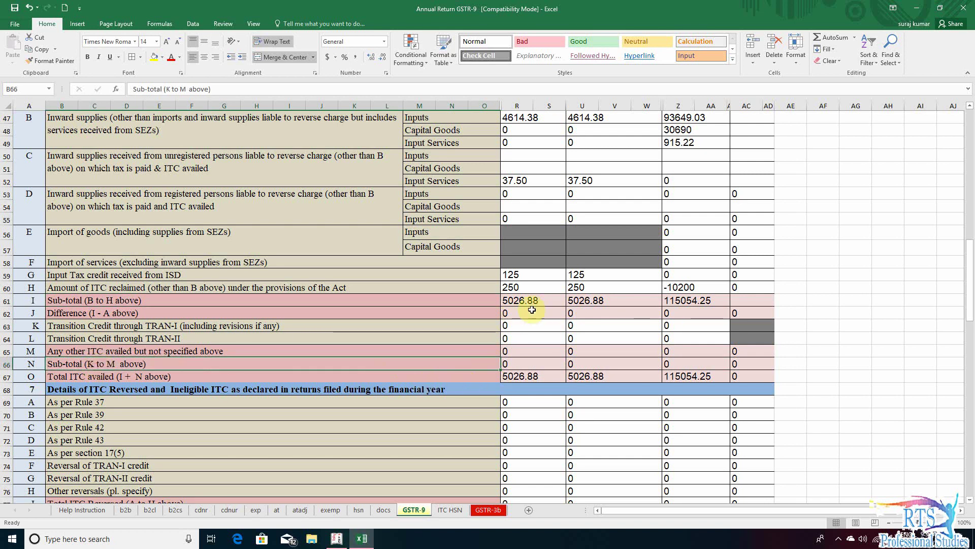
left_click(707, 377)
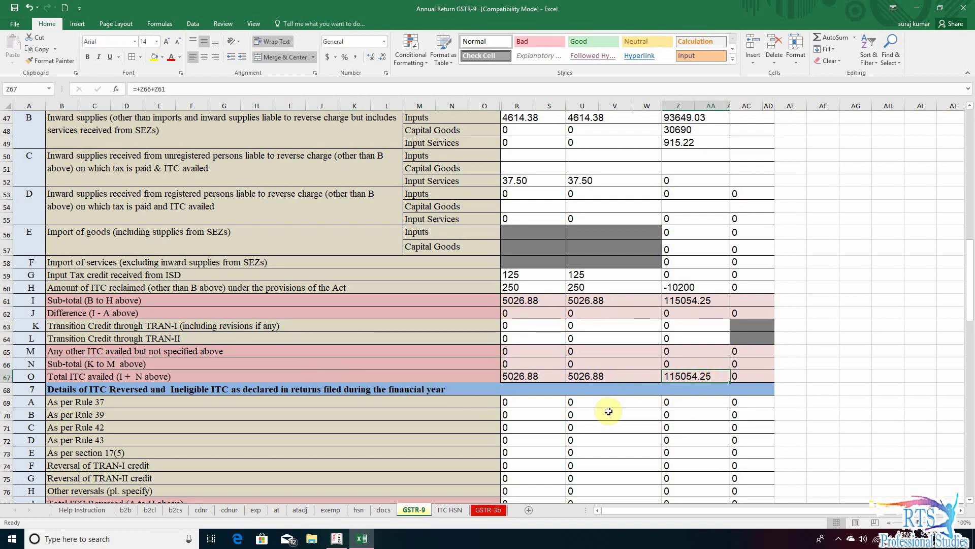
- Look through the section 7 rows for ITC reversed and ineligible ITC, from Rule 37 down to the TRAN-I credit reversal
left_click(536, 410)
key("Down")
key("Down")
key("Down")
key("Down")
key("Down")
key("Down")
key("Down")
key("Down")
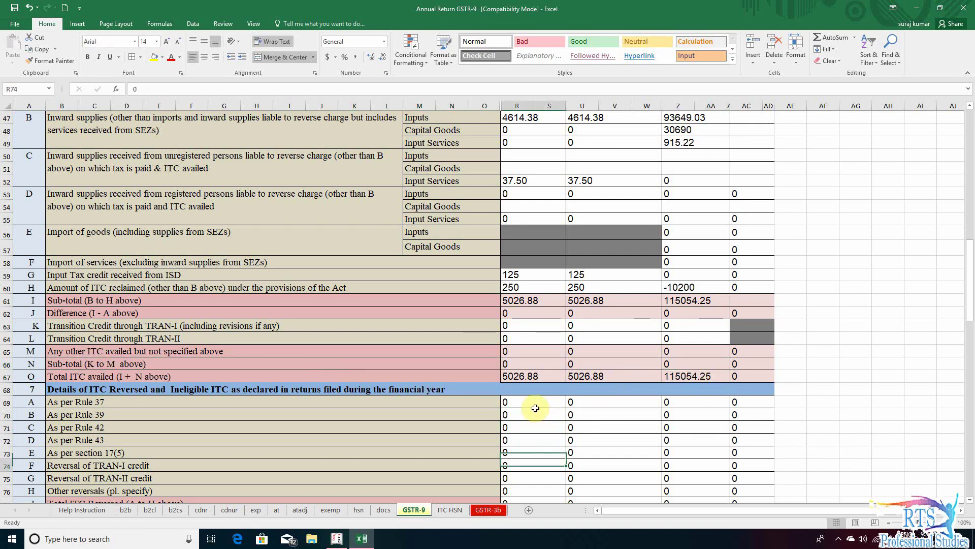
key("Up")
key("Up")
key("Up")
key("Up")
key("Up")
key("Up")
key("Up")
key("Up")
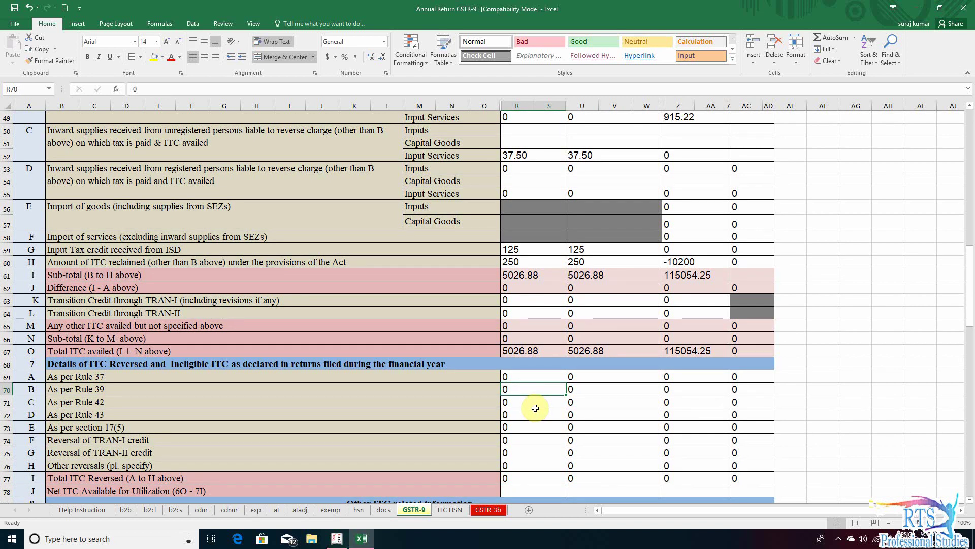
key("Up")
key("Left")
- Switch to Tally.ERP 9, show the GSTR-3B report in return format and locate table 4, Eligible ITC
key("alt+Tab")
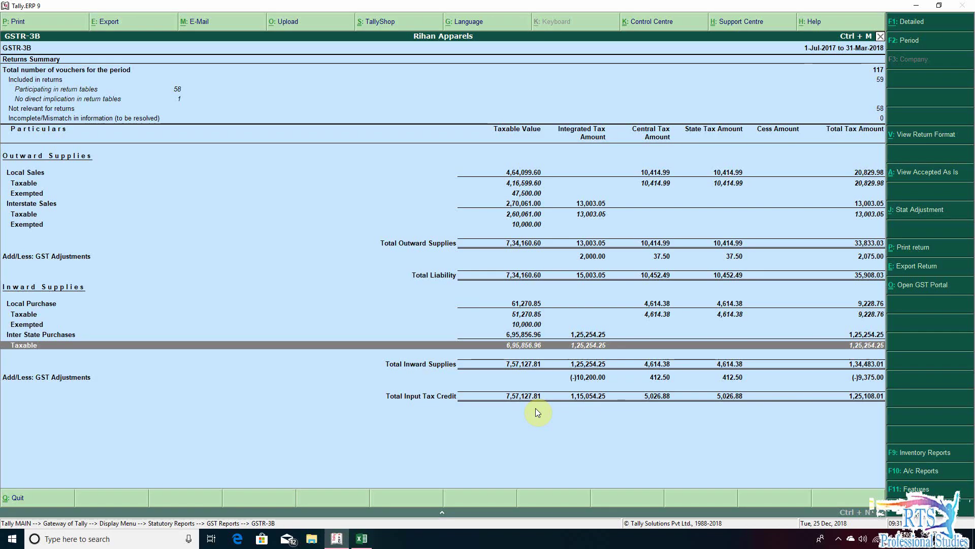
key("Down")
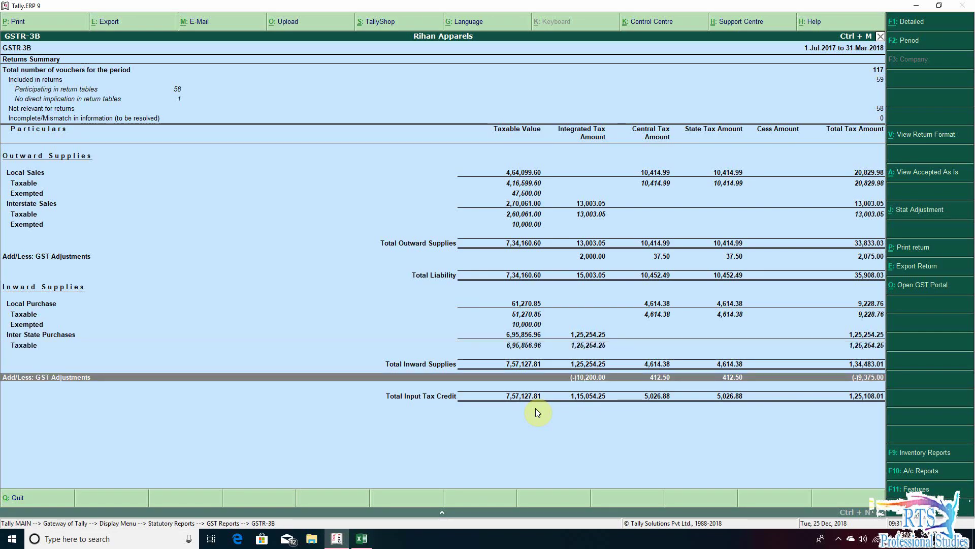
key("ctrl+v")
key("Down")
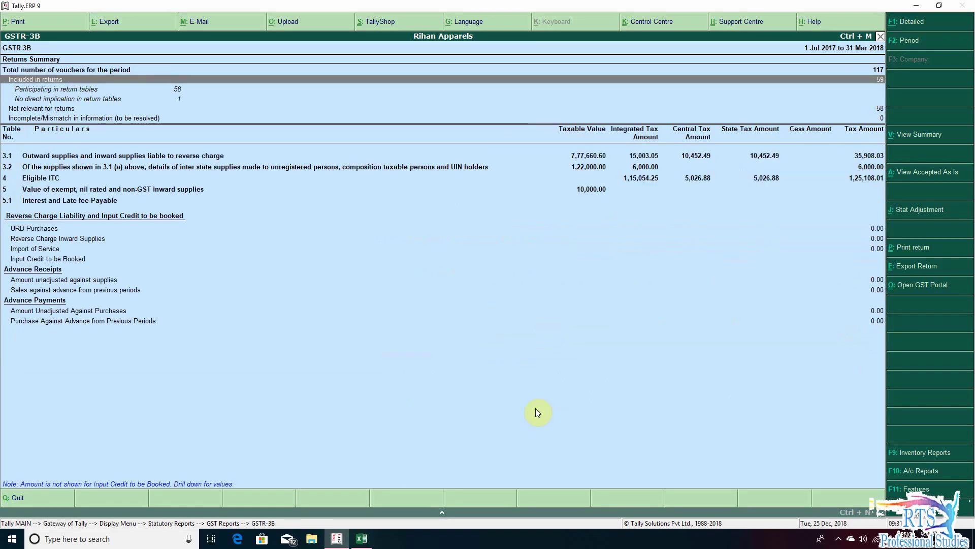
key("Down")
key("Down")
key("Down")
key("Down")
key("Down")
key("Down")
key("Down")
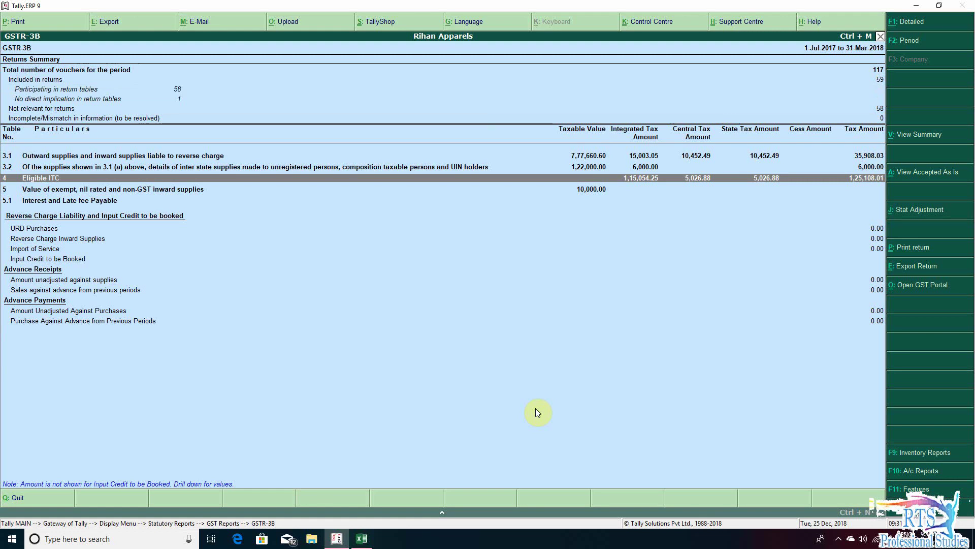
- Expand the Eligible ITC table in GSTR-3B and examine its ITC Reversed amounts and Net ITC Available
key("shift+Return")
key("Down")
key("Down")
key("Down")
key("Down")
key("Down")
key("Down")
key("Down")
key("Down")
key("Down")
key("Down")
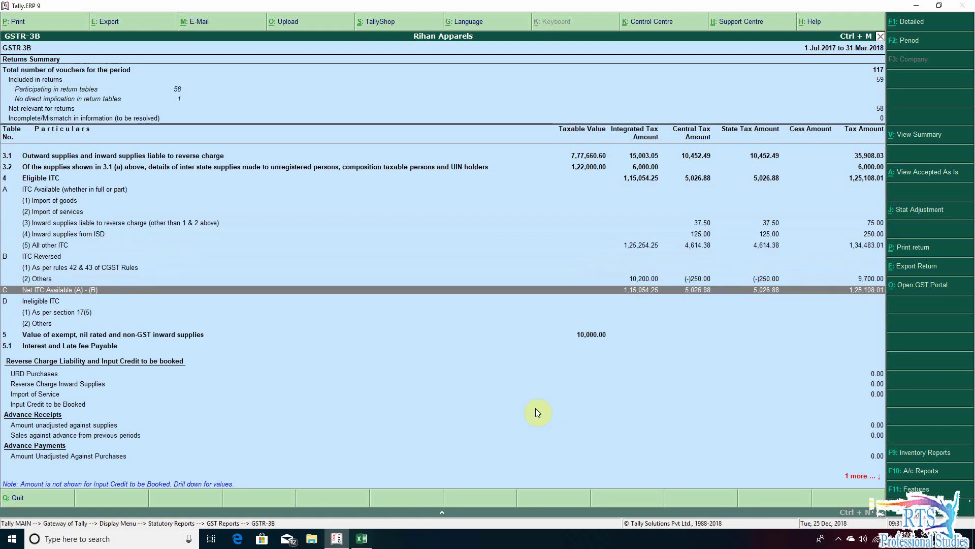
key("Up")
key("Up")
key("Up")
key("Down")
key("Down")
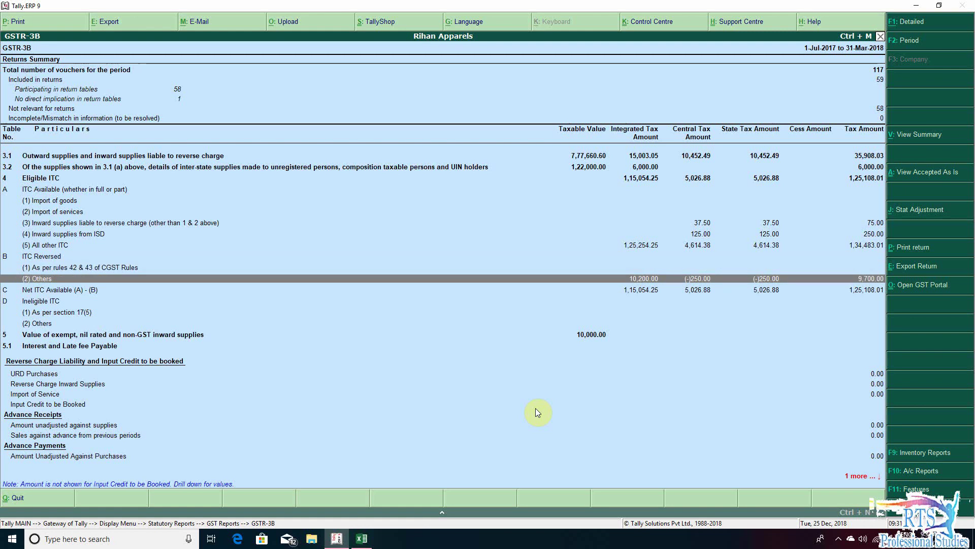
- Open the voucher register behind ITC Reversed (2) Others and review its journal vouchers
key("Return")
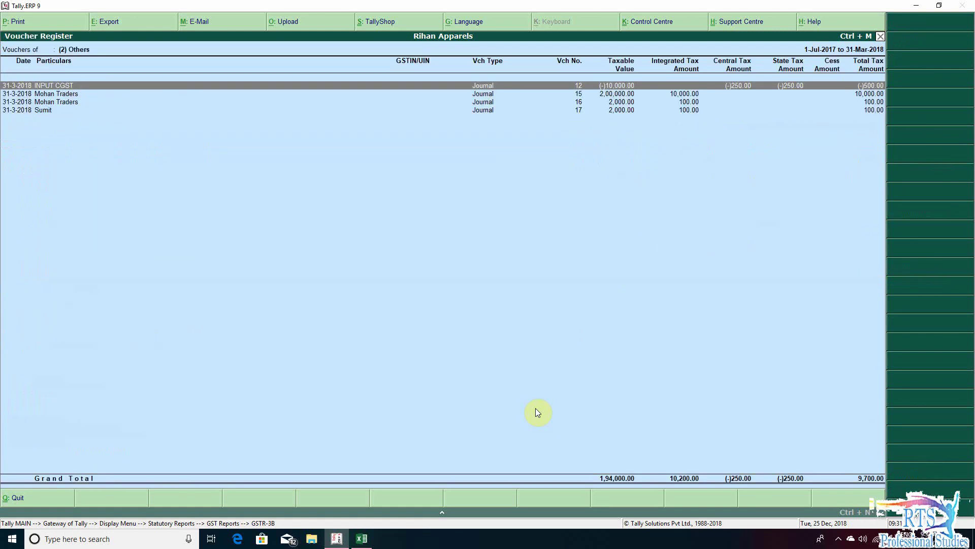
key("Down")
key("Down")
key("Down")
key("Up")
key("Up")
key("Up")
key("Down")
key("Down")
key("Down")
key("Up")
key("Up")
key("Up")
- Return to the Excel GSTR-9 sheet and check the Central, State and Integrated Tax amounts for ITC reclaimed in row H
key("alt+Tab")
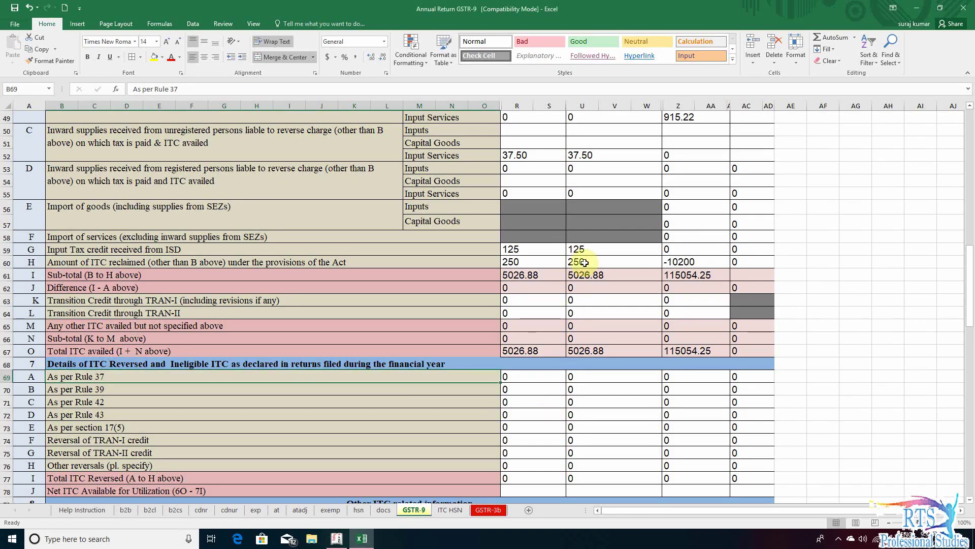
left_click(531, 261)
left_click(590, 261)
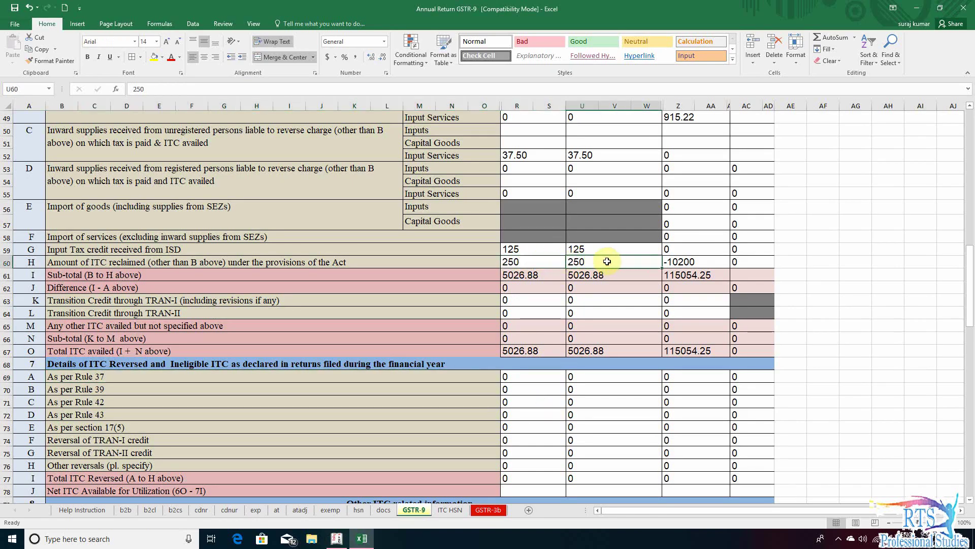
left_click(531, 261)
left_click(584, 261)
left_click(687, 259)
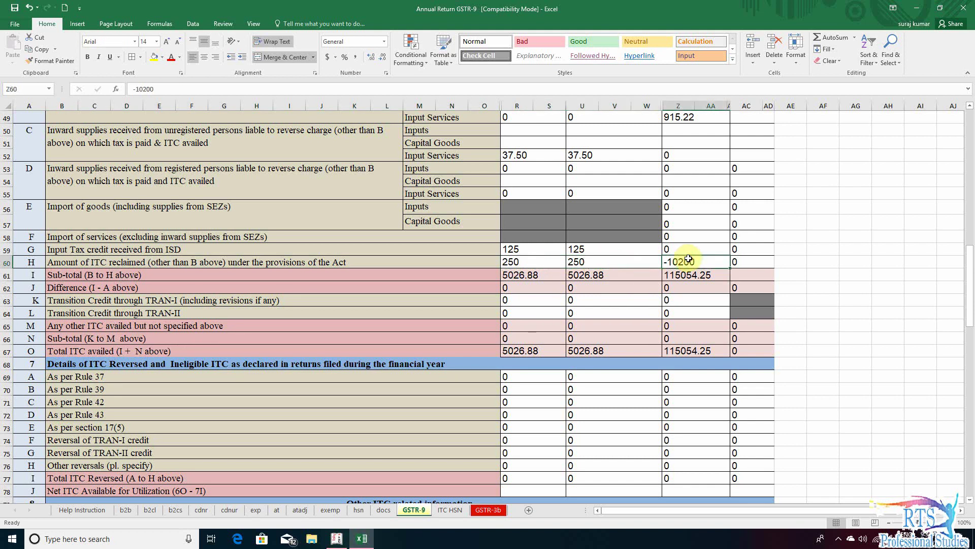
- Review the section 7 heading and its reversal rows A to D covering Rules 37, 39, 42 and 43
left_click(78, 368)
left_click(229, 379)
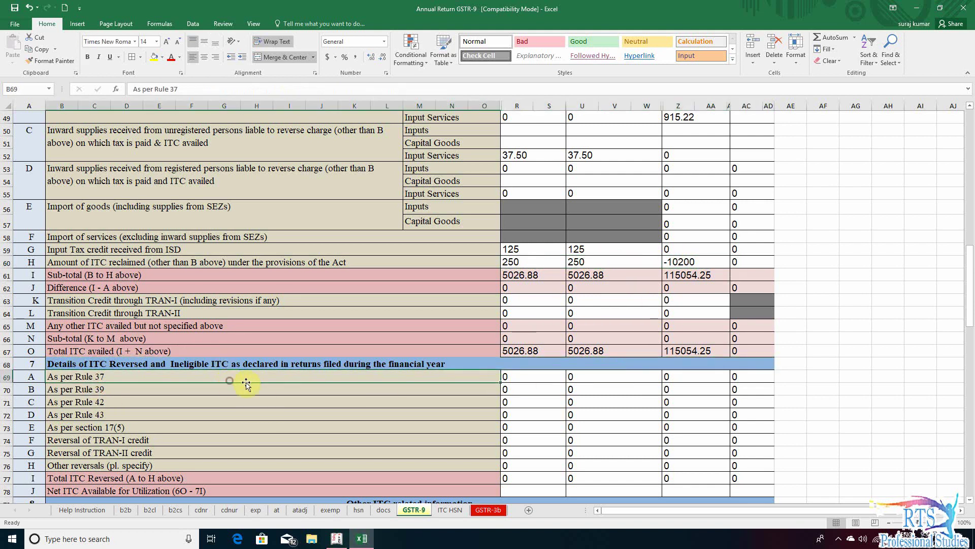
left_click(102, 415)
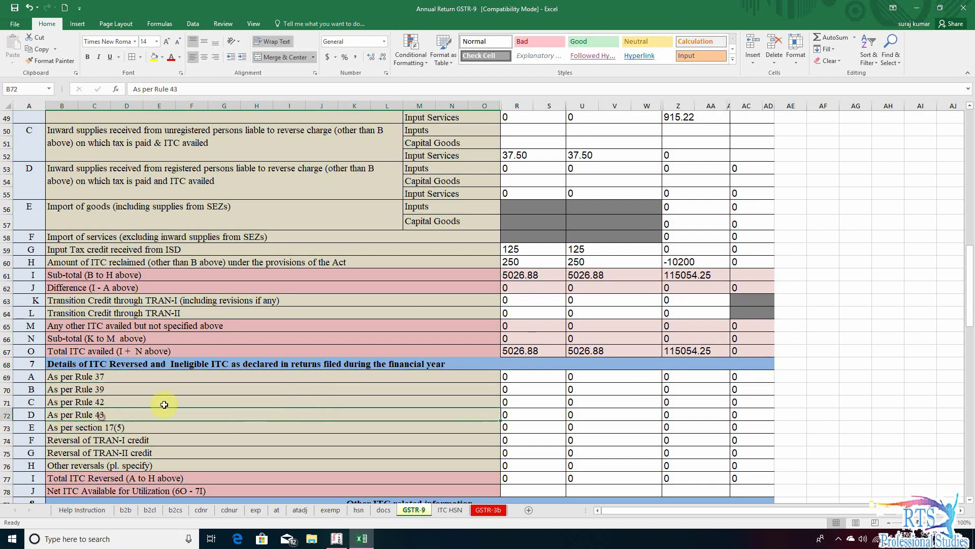
key("Up")
key("Up")
key("Up")
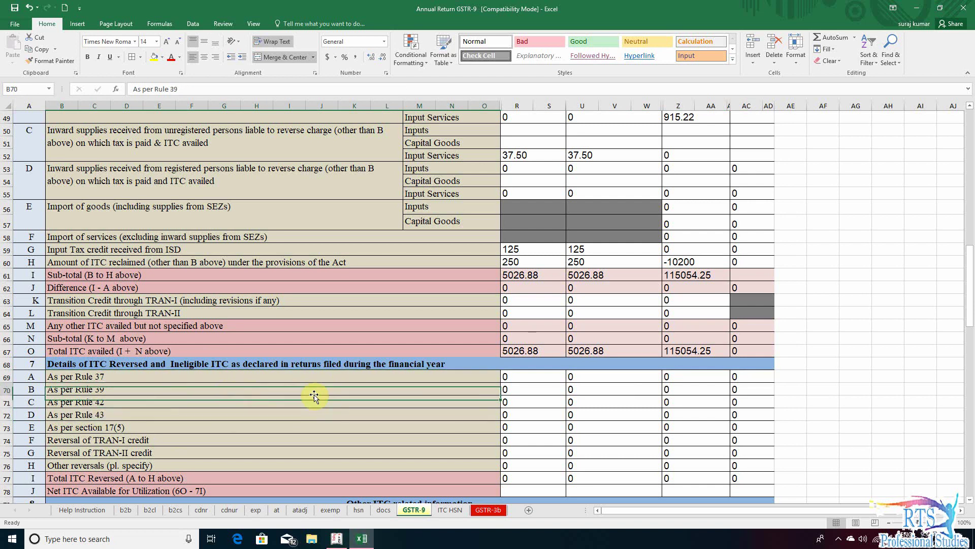
- Switch to Tally.ERP 9, look over the ITC reversal vouchers again and leave the GSTR-3B report for the GST Reports list
key("alt+Tab")
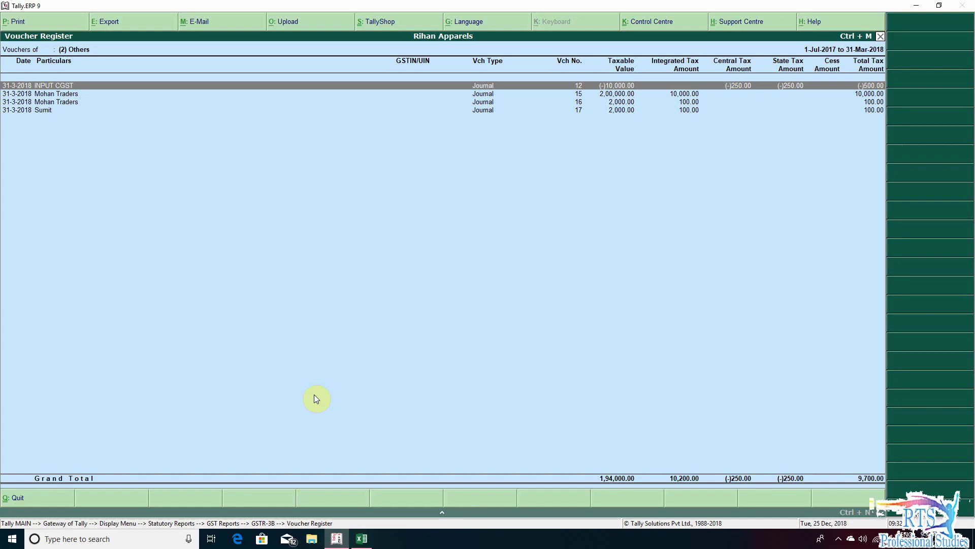
key("Down")
key("Down")
key("Down")
key("Escape")
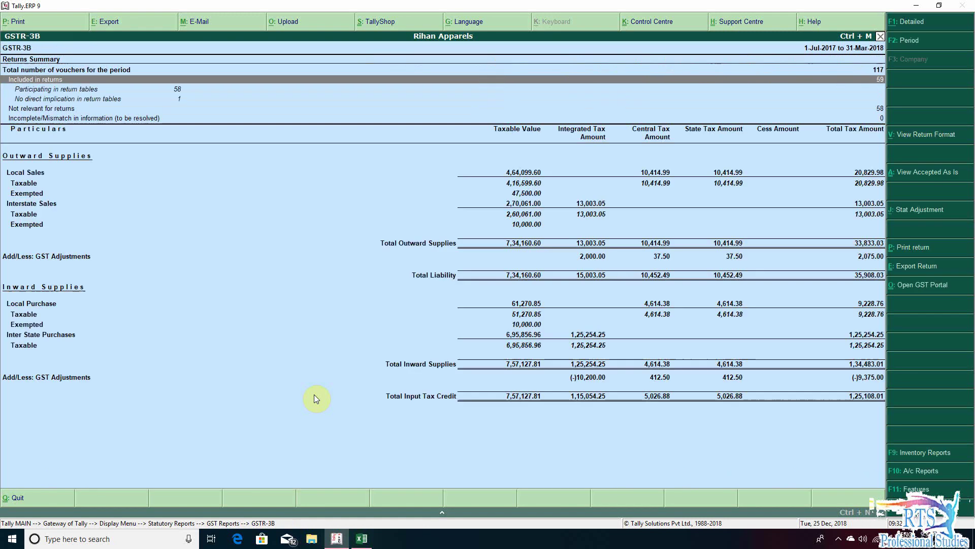
key("Down")
key("Down")
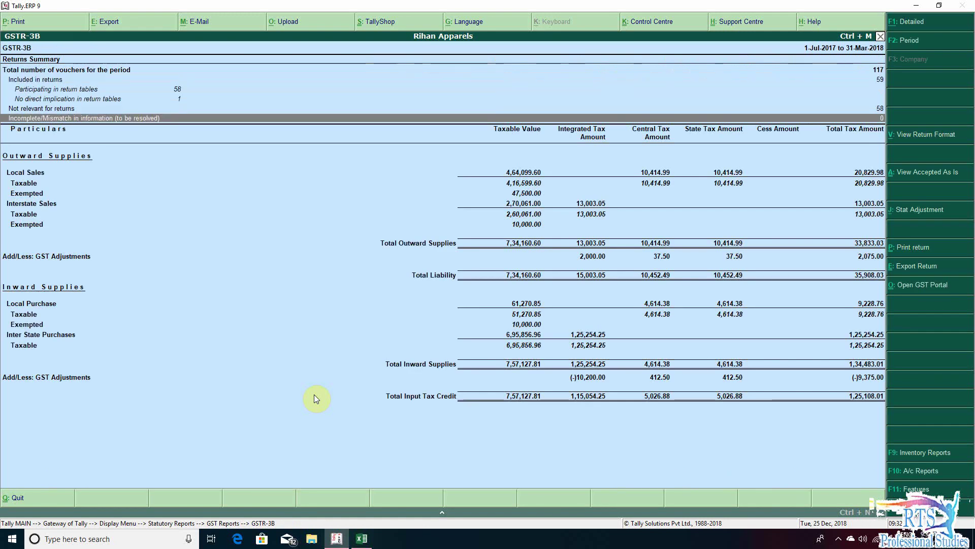
key("Escape")
key("Up")
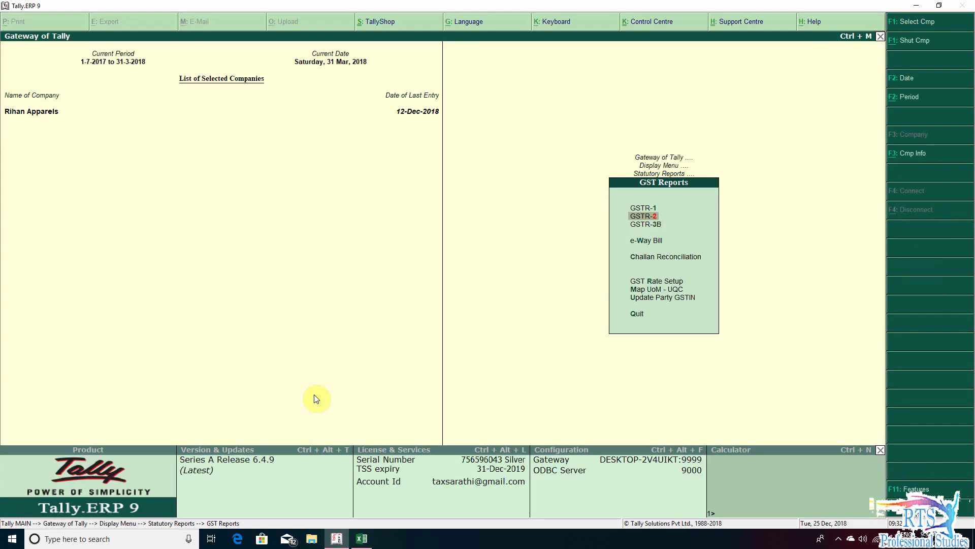
- Open the GSTR-2 report and set its period from 1-7-2017 to 31-3-2018
key("Return")
key("F2")
type("1")
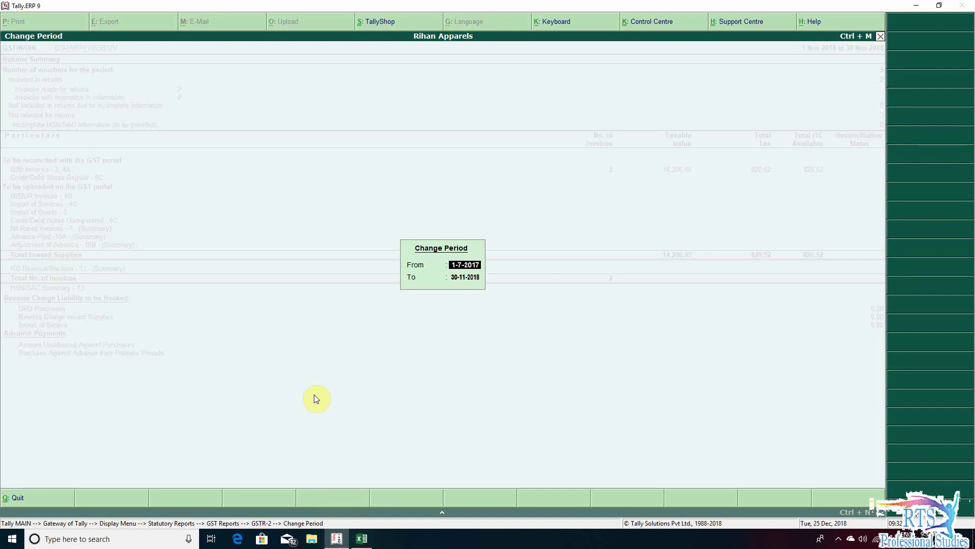
type("-7-2017")
key("Return")
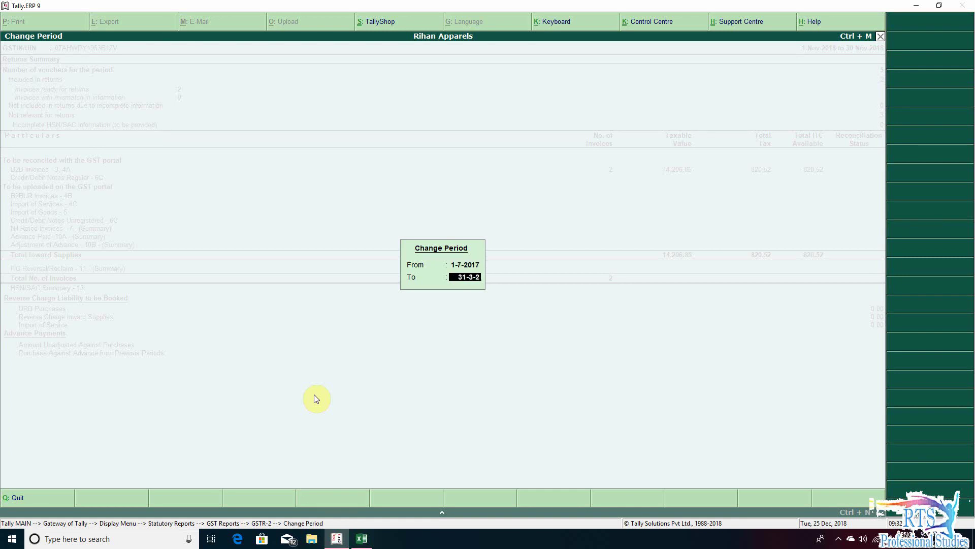
key("Return")
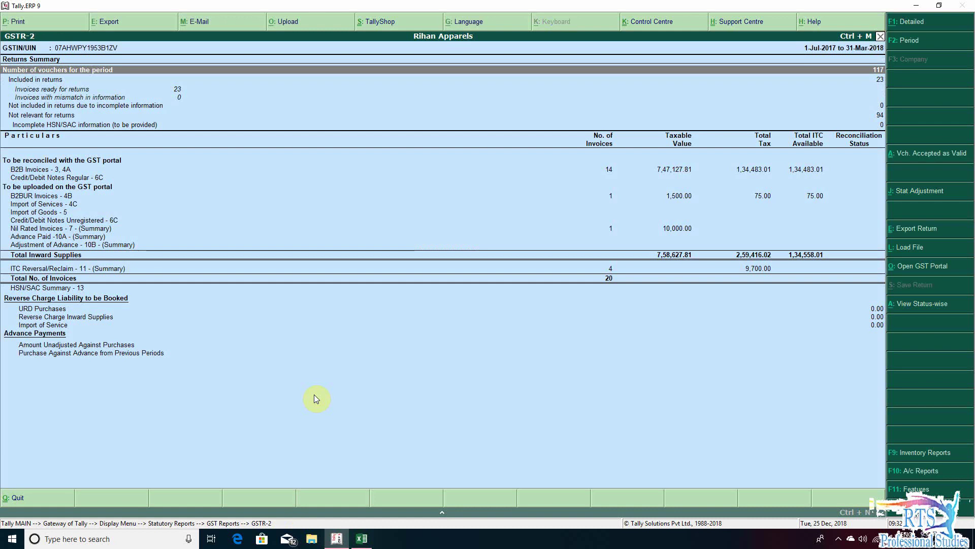
- Open the ITC Reversal/Reclaim - 11 summary from GSTR-2 and review its reclaim, Rule 37(2) and Others amounts
key("Down")
key("Down")
key("Down")
key("Down")
key("Down")
key("Down")
key("Down")
key("Down")
key("Down")
key("Down")
key("Down")
key("Down")
key("Down")
key("Down")
key("Down")
key("Down")
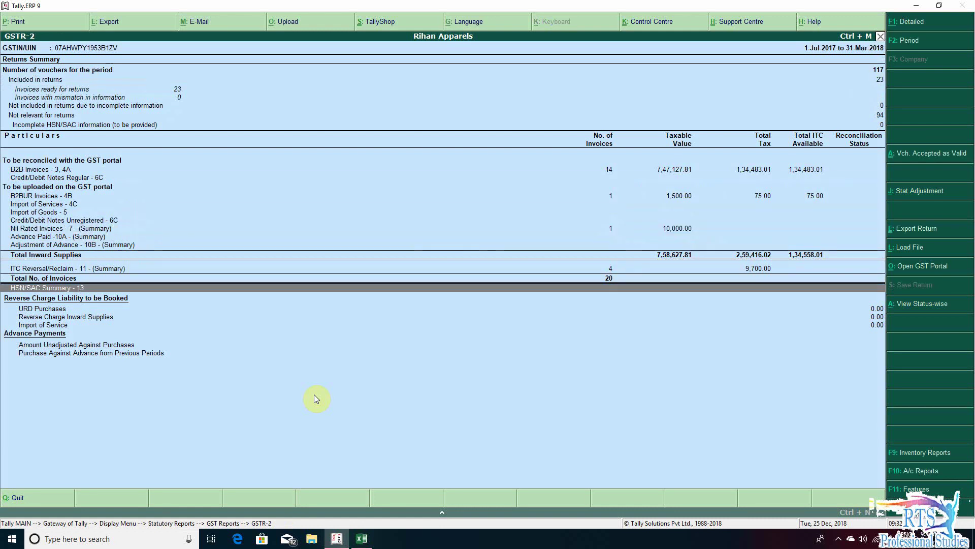
key("Up")
key("Return")
key("Down")
key("Down")
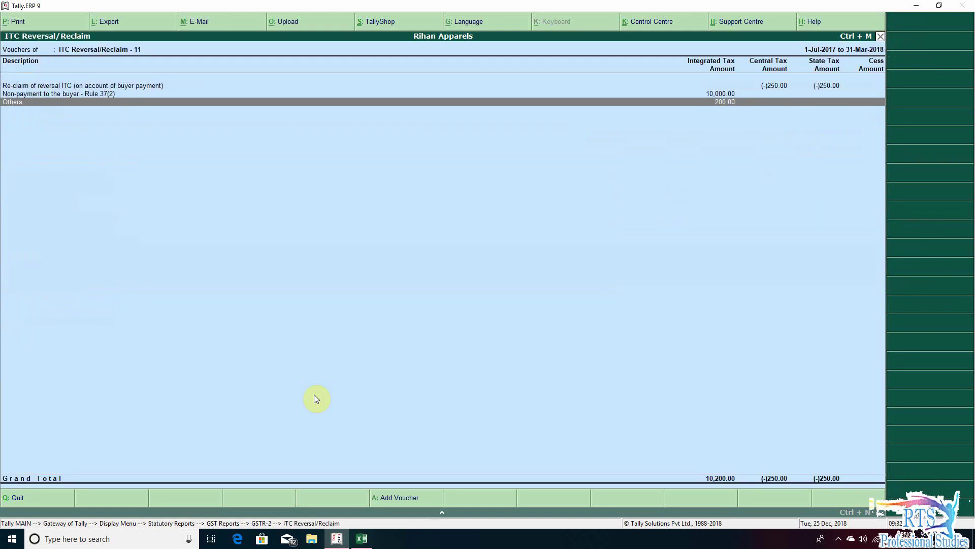
- Check the Rule 37(2) reversal, switch to the GSTR-9 sheet in Excel and enter 10000 as integrated tax for Rule 37 in row 7A
key("Up")
key("Up")
key("Down")
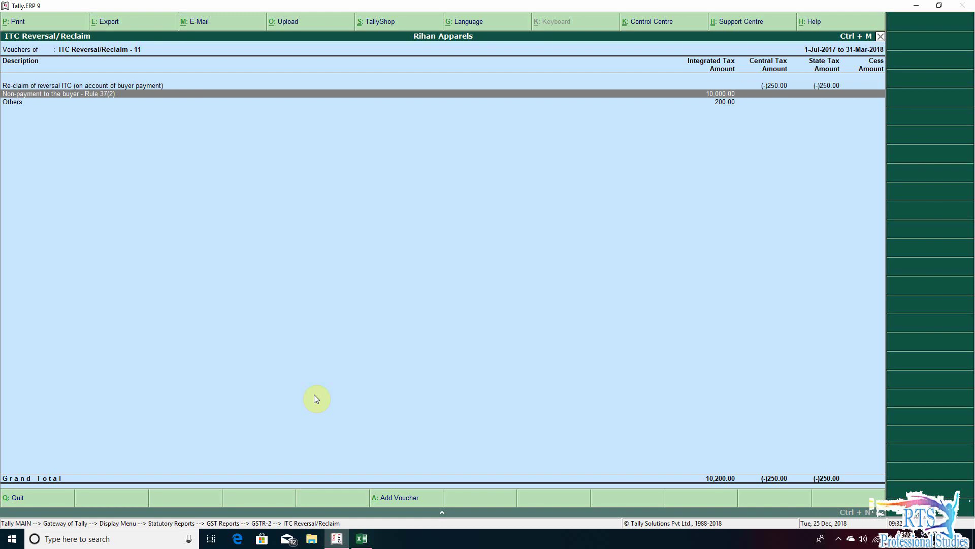
key("Tab")
key("Tab")
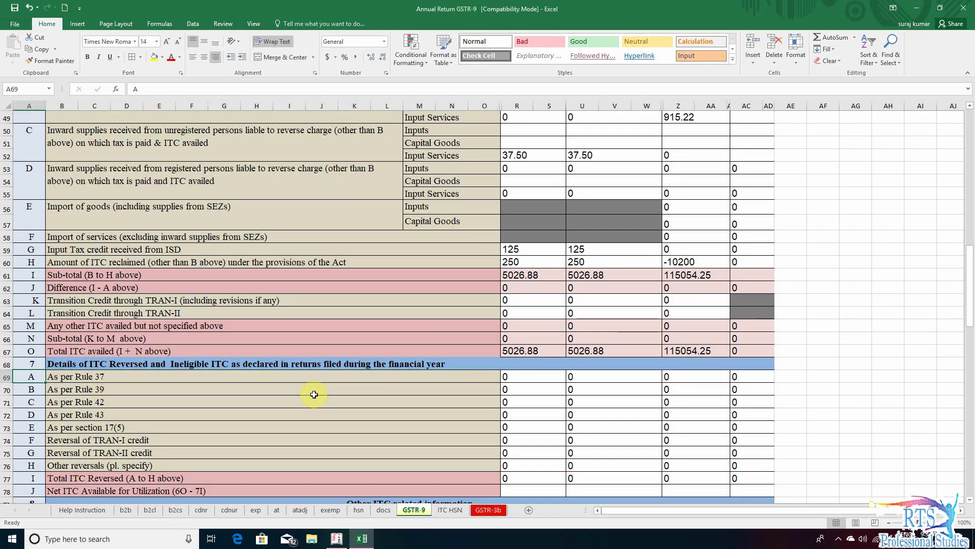
key("shift+Tab")
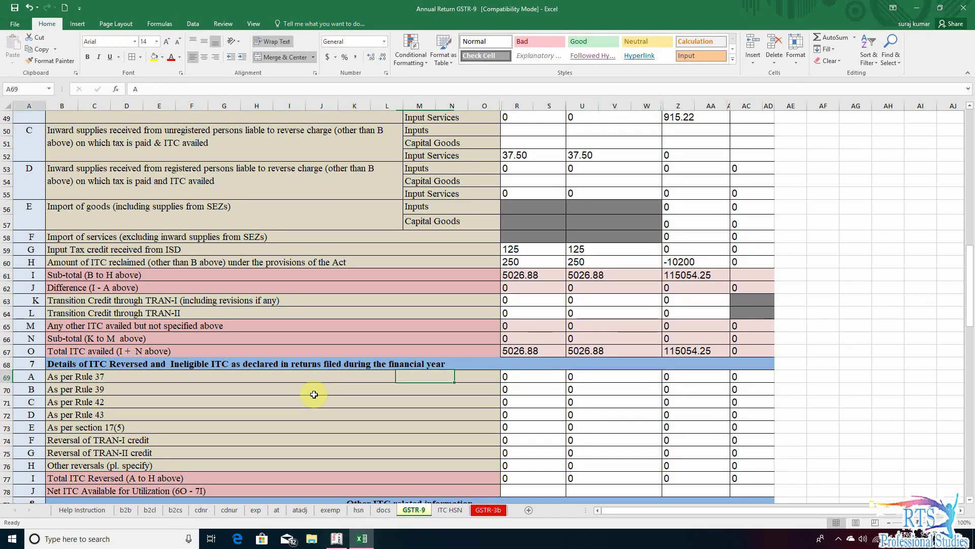
key("shift+Tab")
key("Tab")
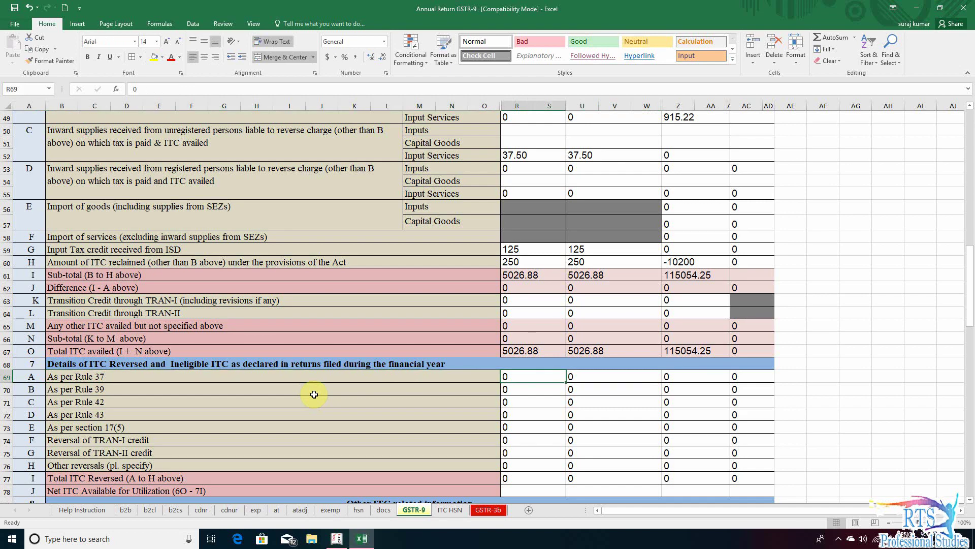
key("alt+Tab")
key("alt+Tab")
key("Tab")
key("Tab")
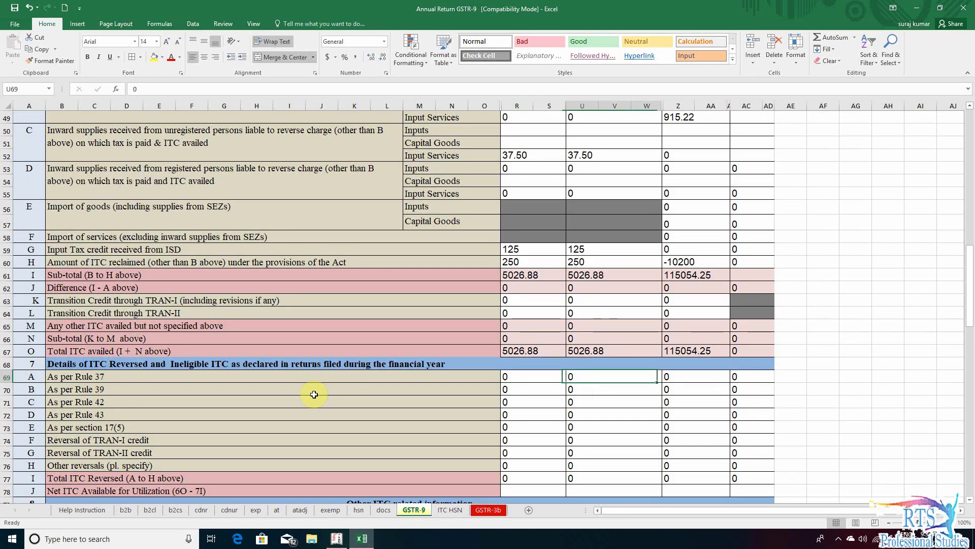
type("10000")
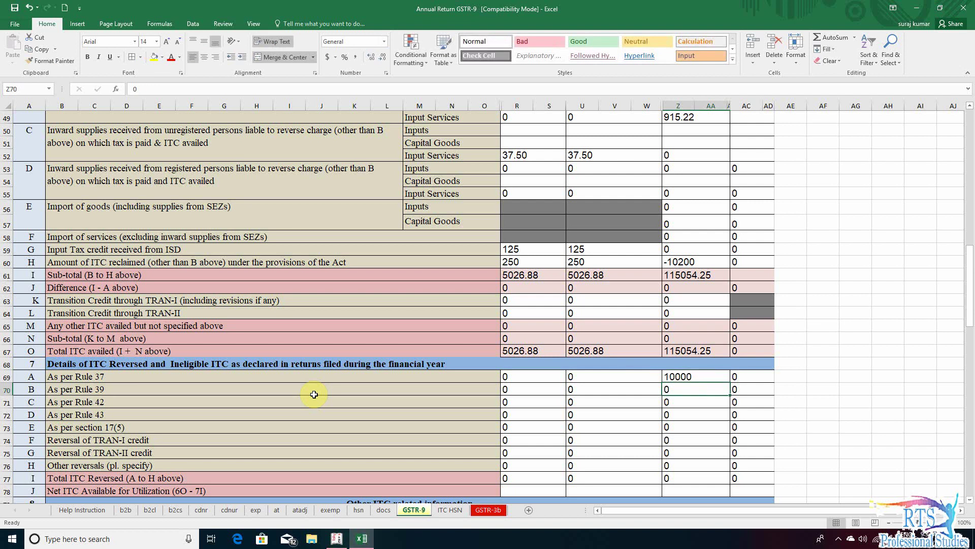
key("Return")
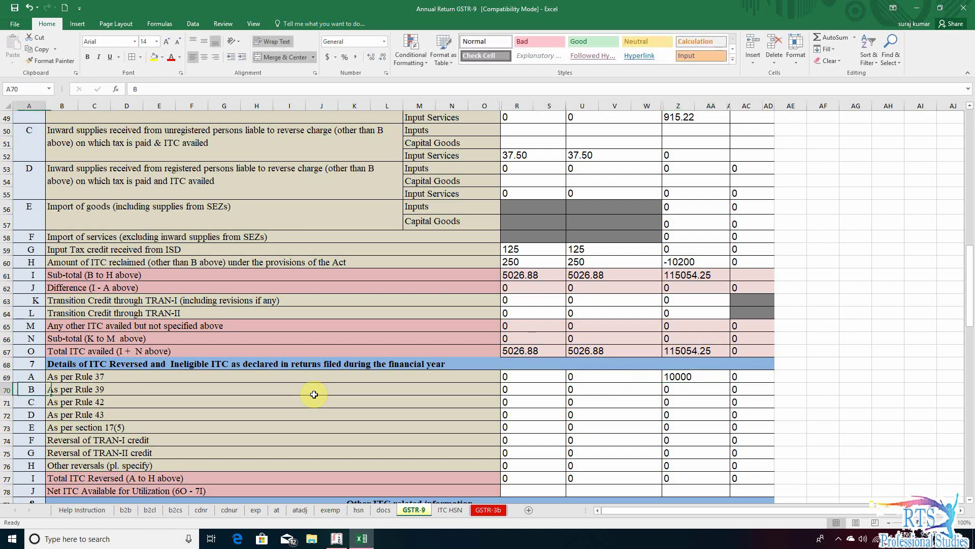
- Switch to Tally.ERP 9 and check the reclaim, Rule 37(2) and Others lines of the ITC Reversal/Reclaim summary
key("alt+Tab")
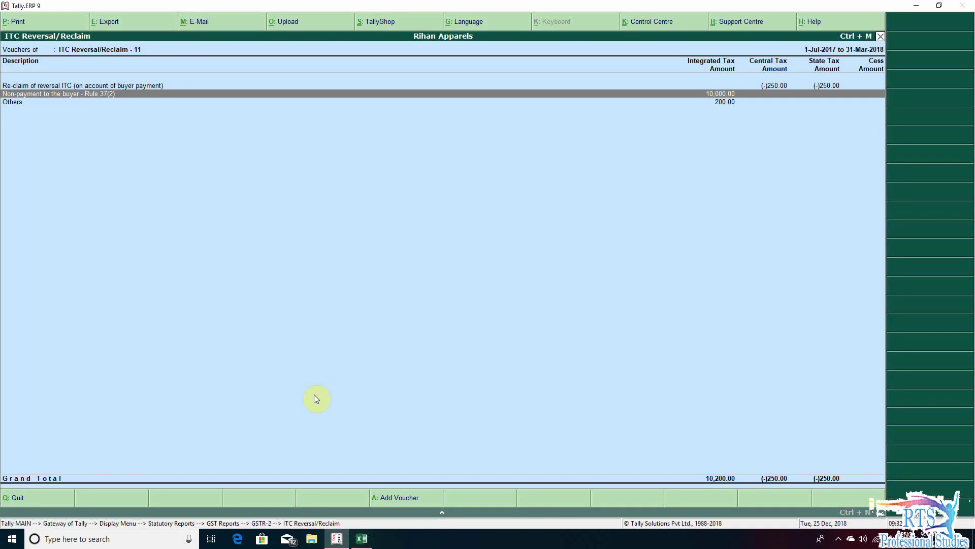
key("Down")
key("Up")
key("Up")
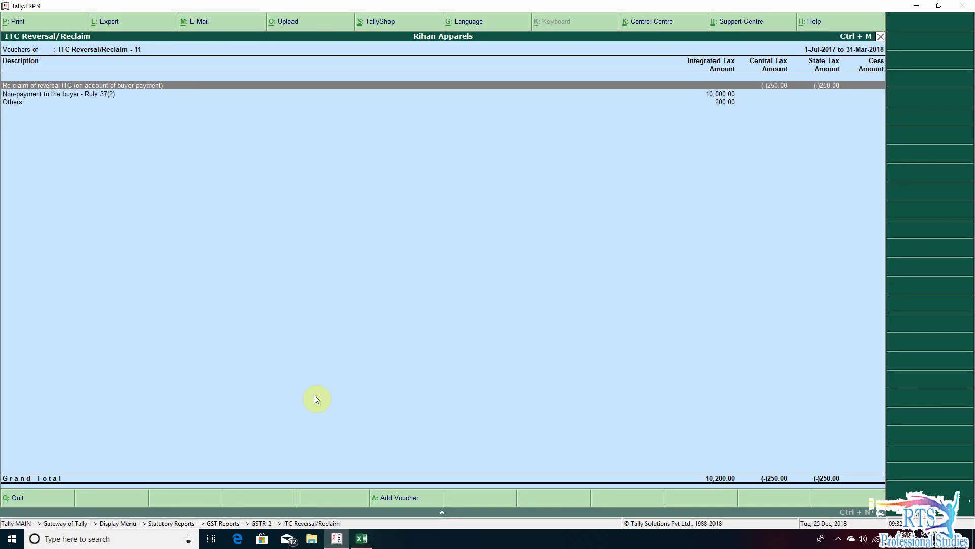
key("Down")
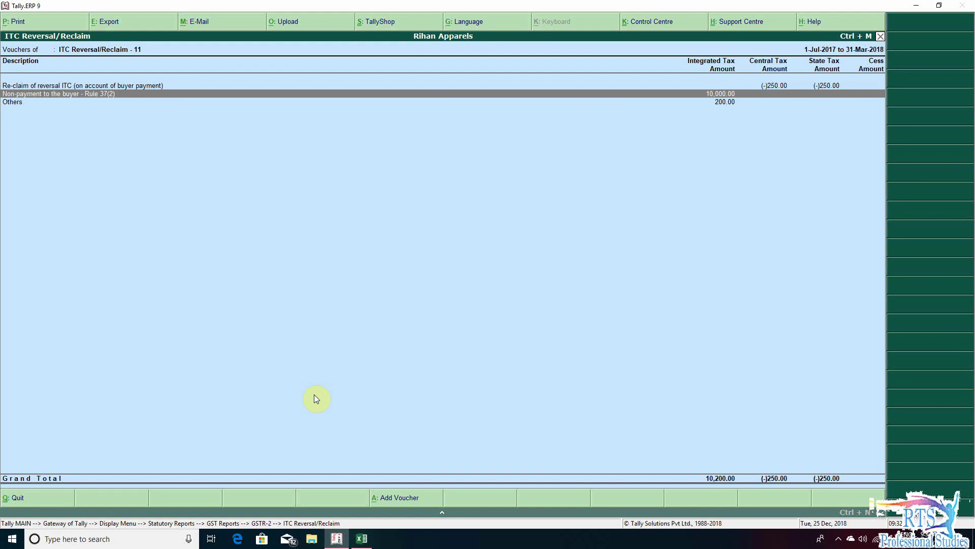
key("Down")
- Return to the GSTR-9 sheet in Excel and enter 200 as integrated tax for Other reversals in row 7H
key("alt+Tab")
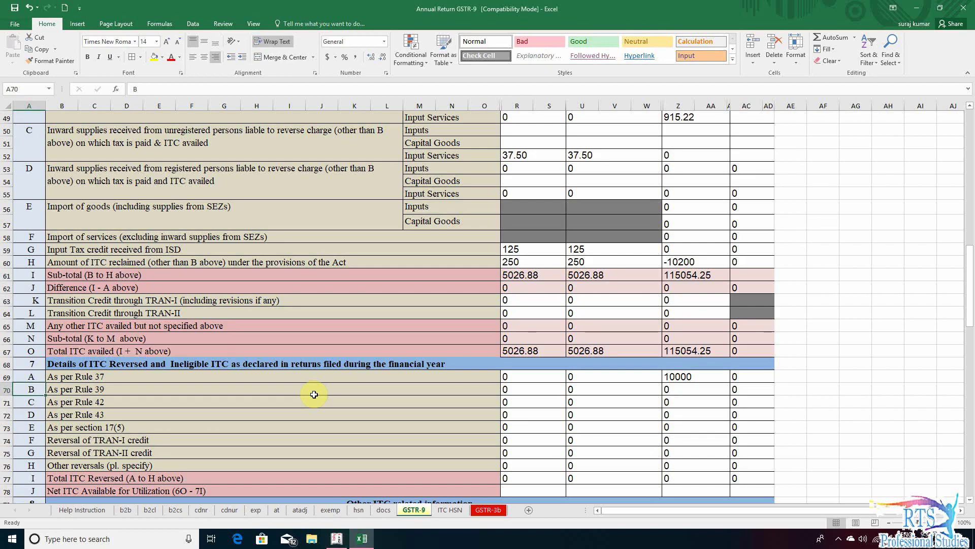
key("Down")
key("Down")
key("Down")
key("Down")
key("Right")
key("Right")
key("Right")
key("Right")
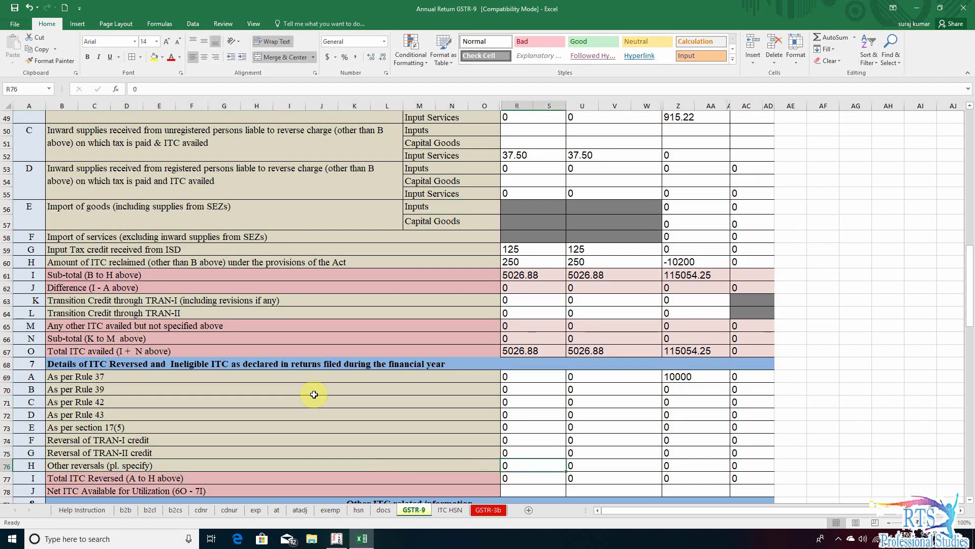
type("200")
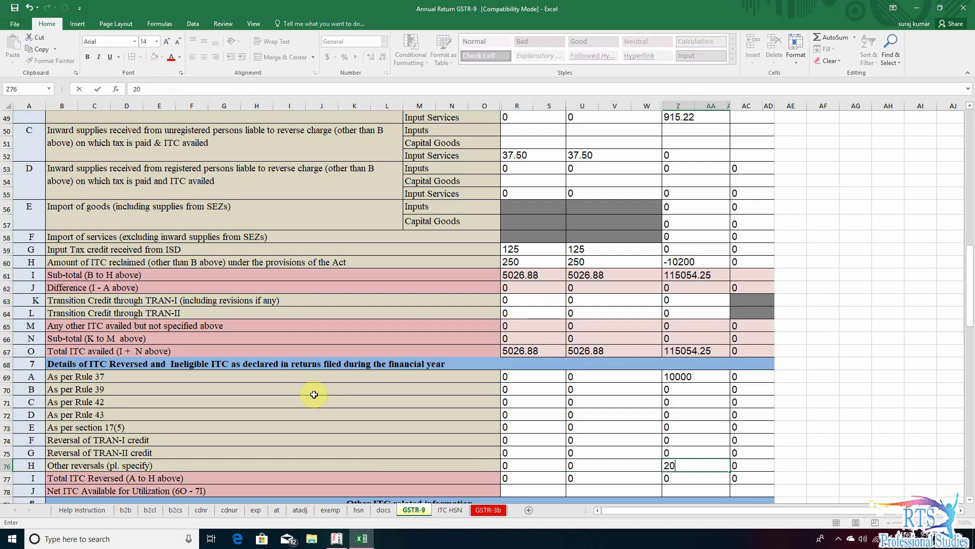
key("Return")
- Look over the rows below the reversals, from Net ITC Available for Utilization to the start of section 8
key("Down")
key("Down")
key("Down")
scroll(314, 394, "down", 1)
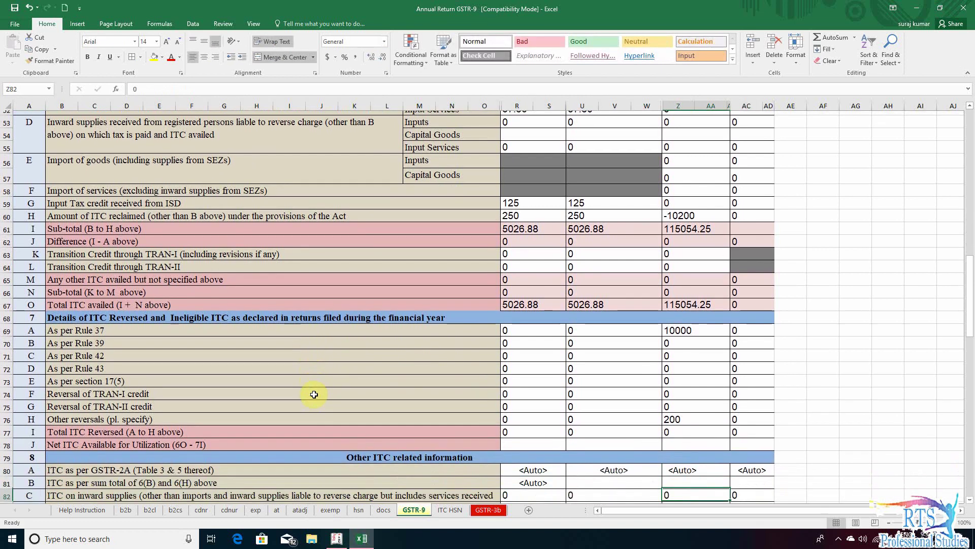
key("Up")
key("Up")
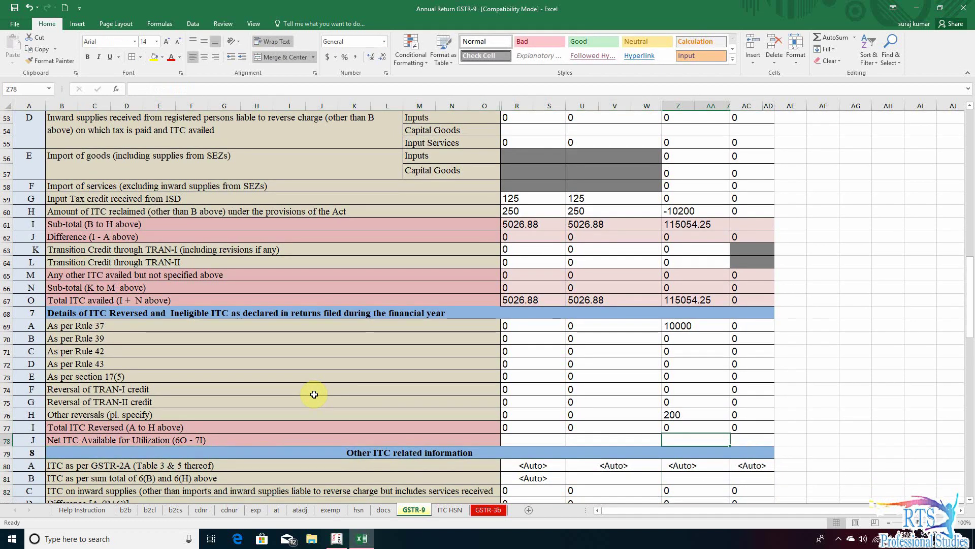
key("Home")
key("Right")
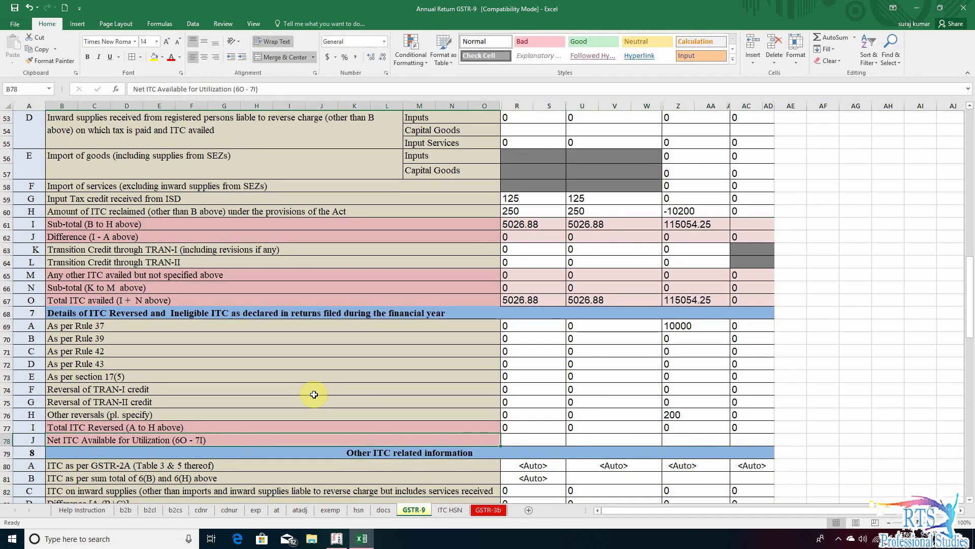
key("Right")
- Clear the integrated tax amount of the ITC reclaimed row 6H
key("Up")
key("Up")
key("Up")
key("Up")
key("Up")
key("Up")
key("Up")
key("Up")
key("Up")
key("Up")
key("Up")
key("Up")
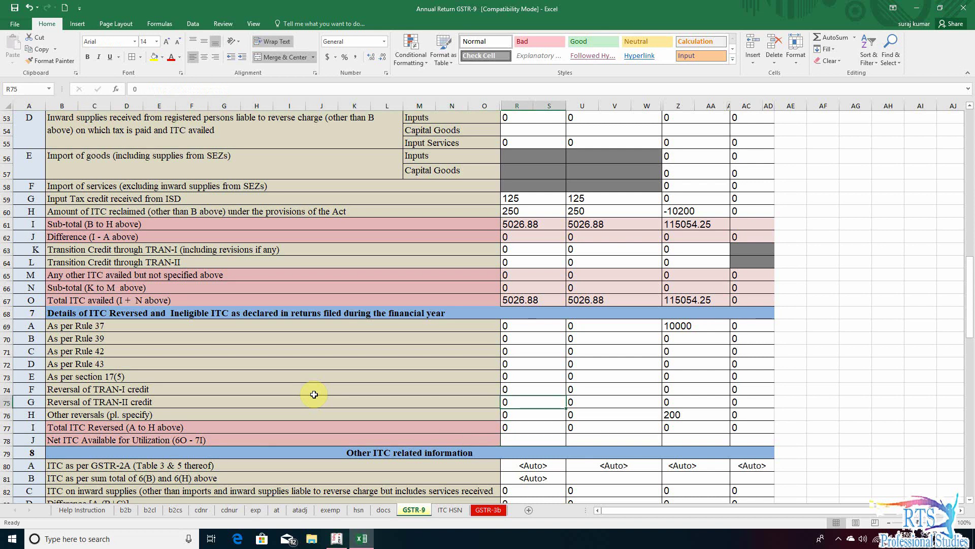
key("Up")
key("Up")
key("Up")
key("Up")
key("Up")
key("Up")
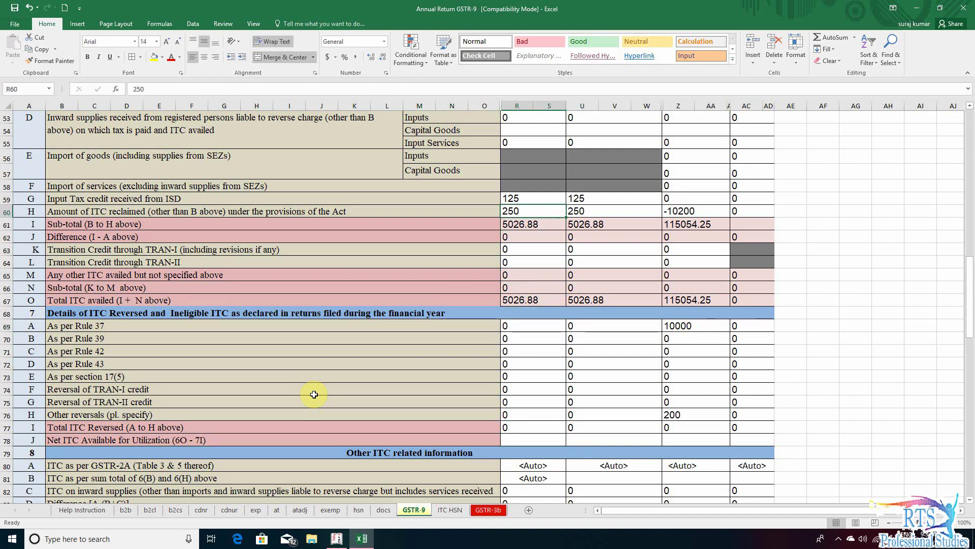
key("Right")
key("Right")
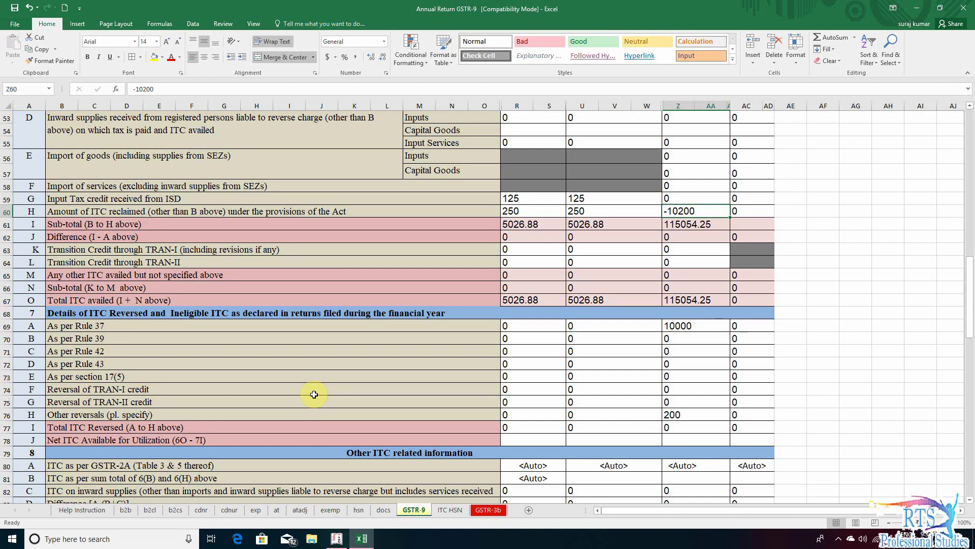
key("Left")
key("Left")
key("Left")
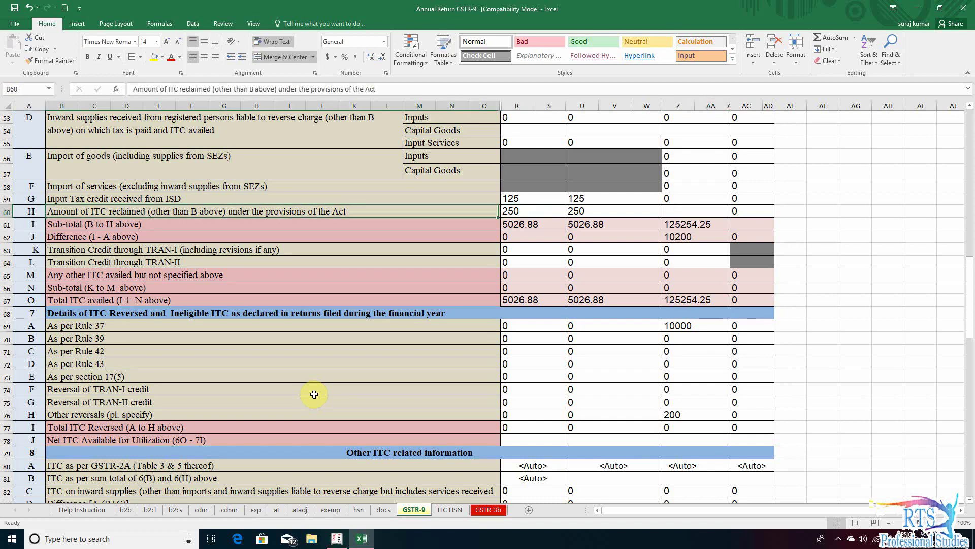
- Review the tax amounts across the ITC reclaimed row 6H, from central tax to cess
key("Left")
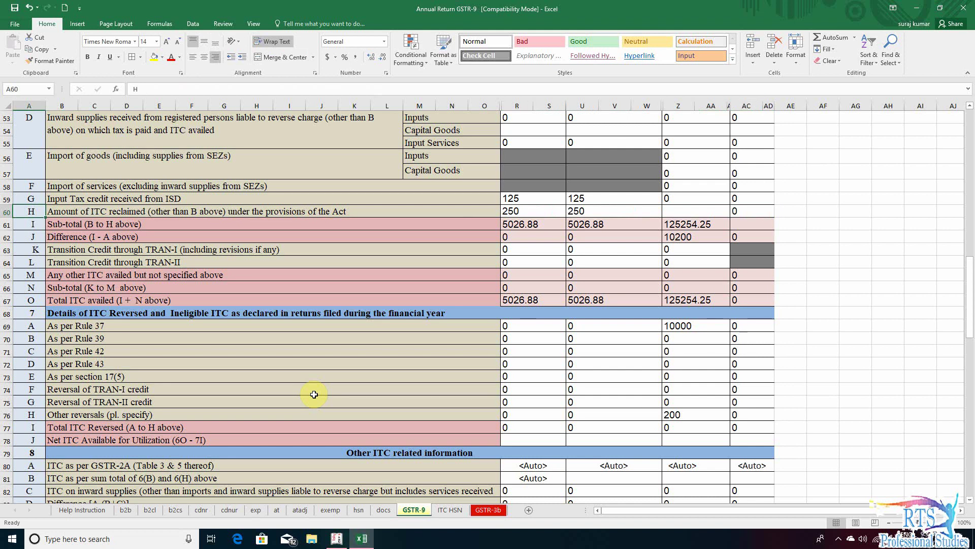
key("Right")
key("Right")
key("Right")
key("Right")
key("Left")
key("Left")
key("Left")
key("Left")
key("Right")
key("Right")
key("Right")
key("Right")
key("Right")
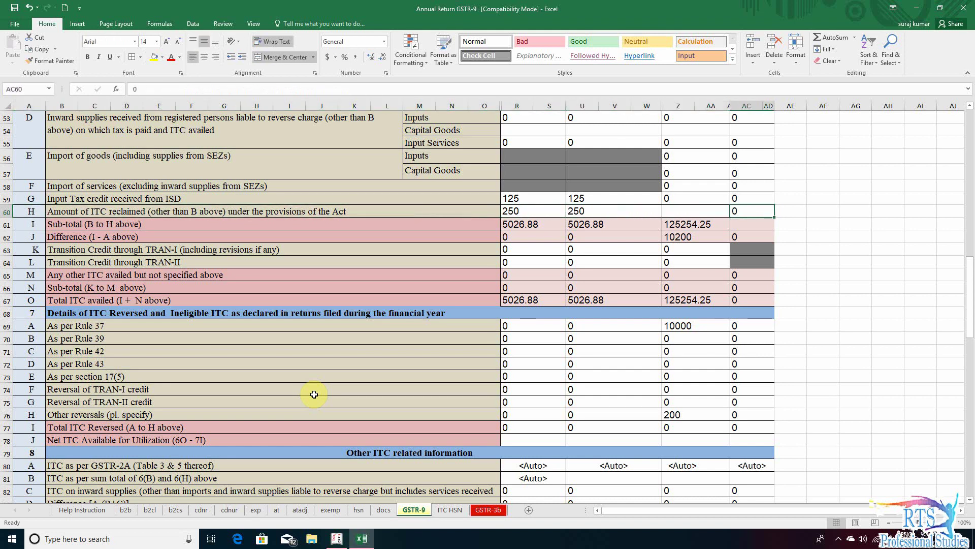
key("Left")
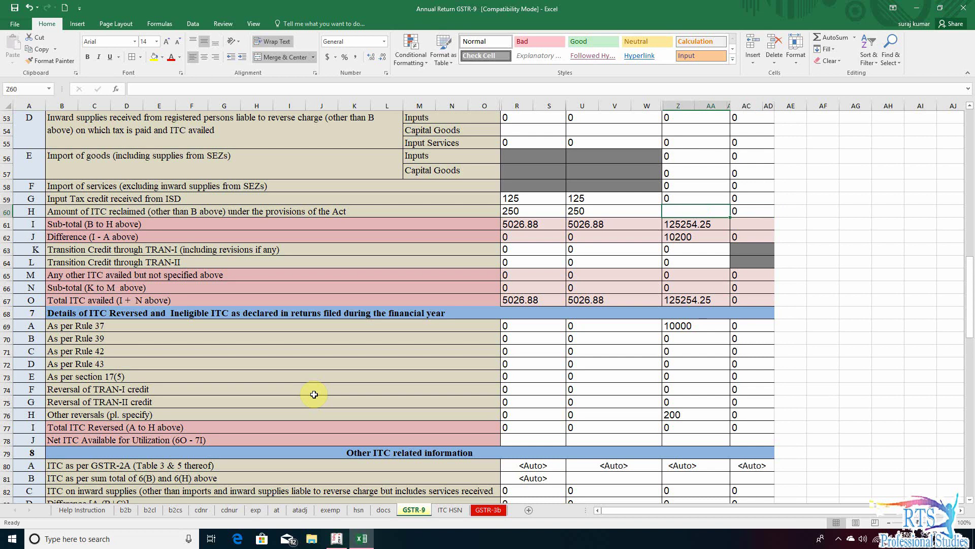
key("Left")
key("Left")
key("Left")
key("Left")
key("Right")
key("Right")
key("Right")
key("Right")
- Total the integrated tax of reversal rows 7A to 7H with a SUM formula in the Total ITC Reversed row 7I
key("Down")
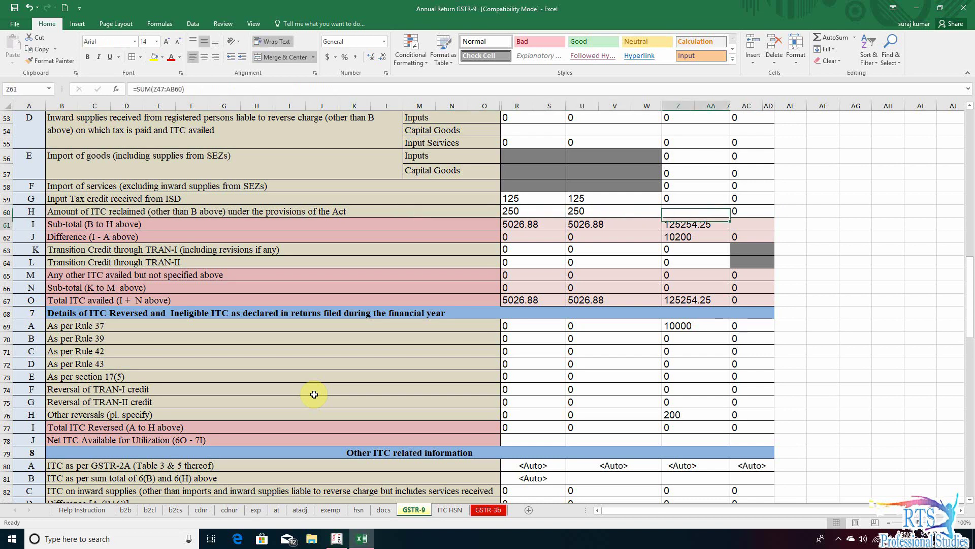
key("Down")
key("Down")
key("Down")
key("Down")
key("Down")
key("Down")
key("Down")
key("Down")
key("Down")
key("Down")
key("Down")
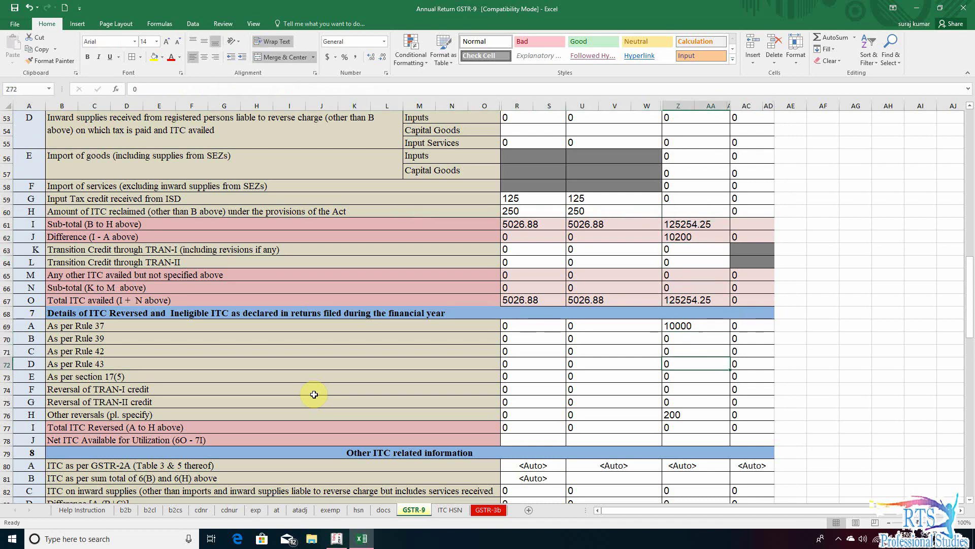
key("Down")
key("Down")
key("Down")
key("Down")
key("Down")
key("Down")
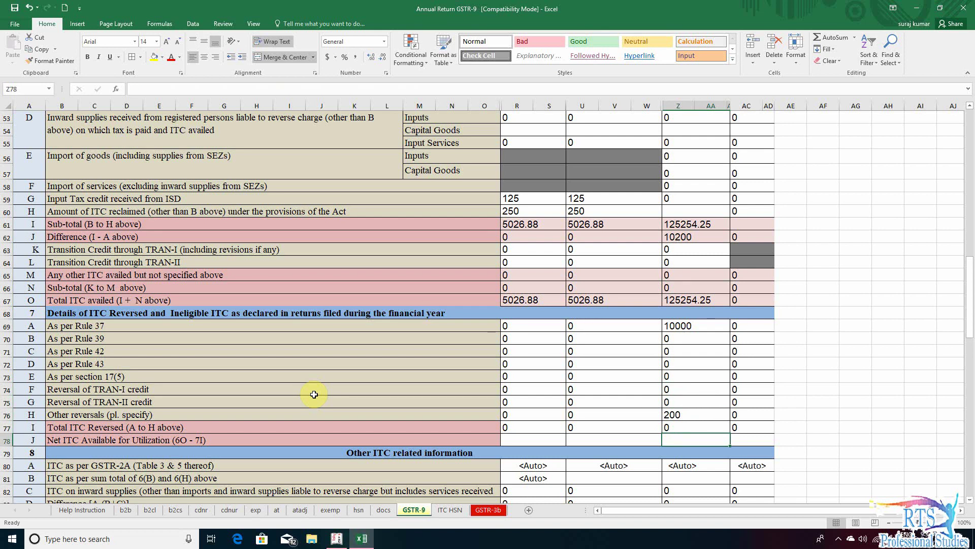
key("Up")
key("Left")
key("Left")
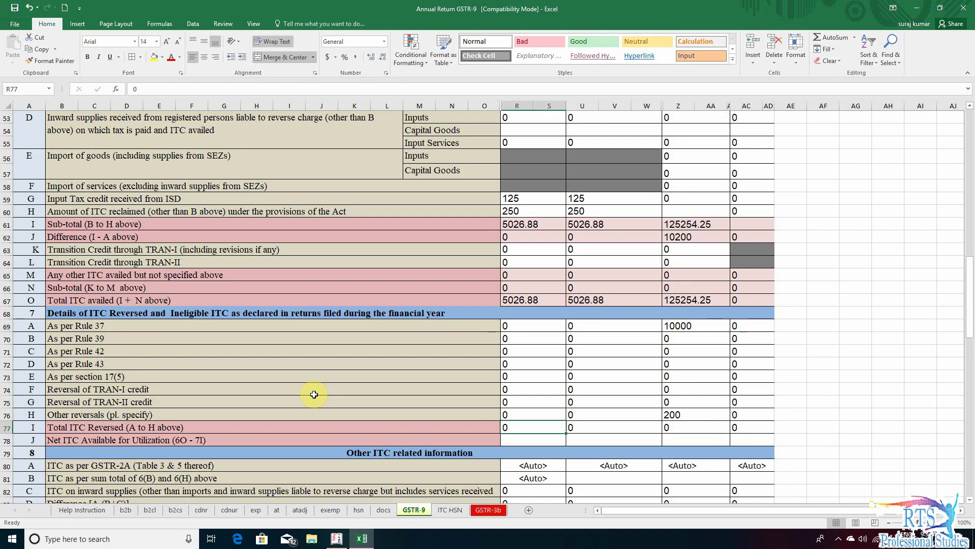
key("Right")
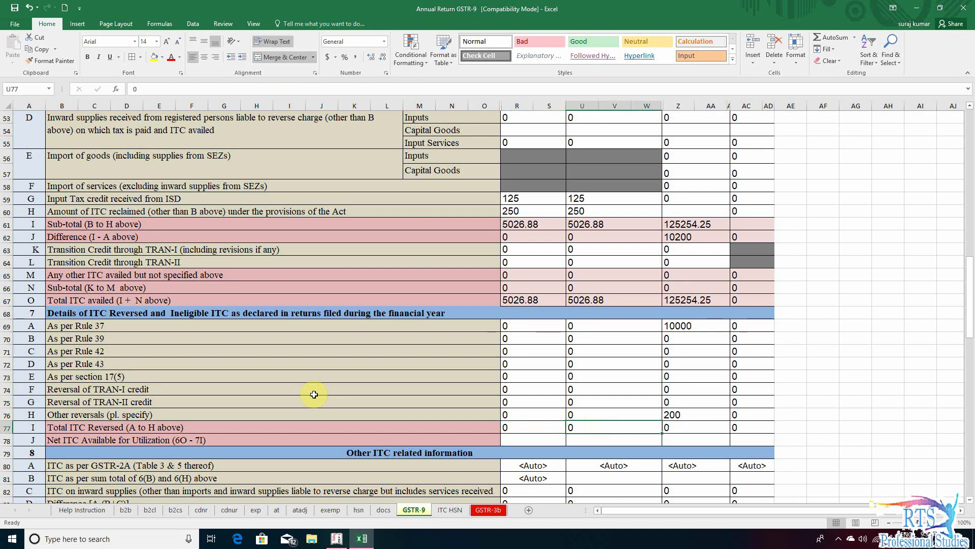
key("Right")
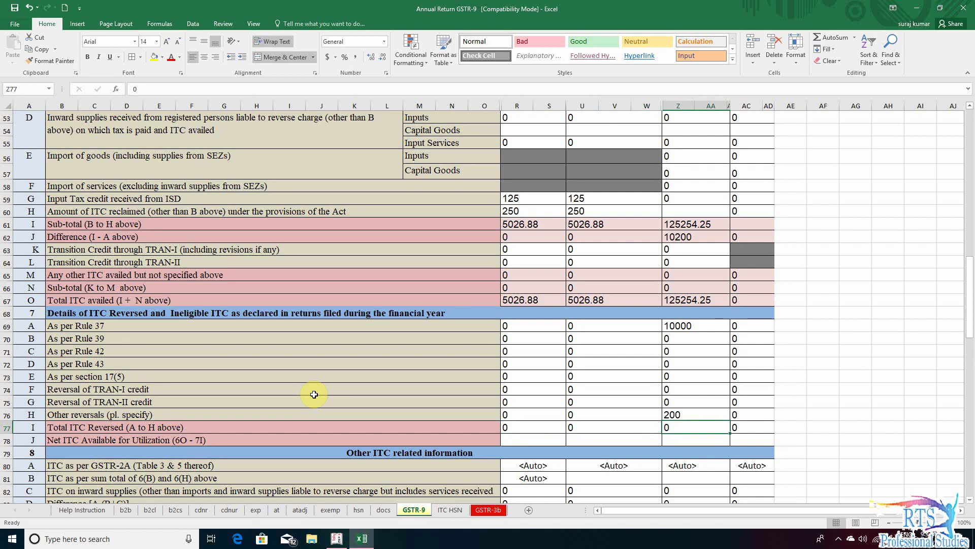
type("=sum(")
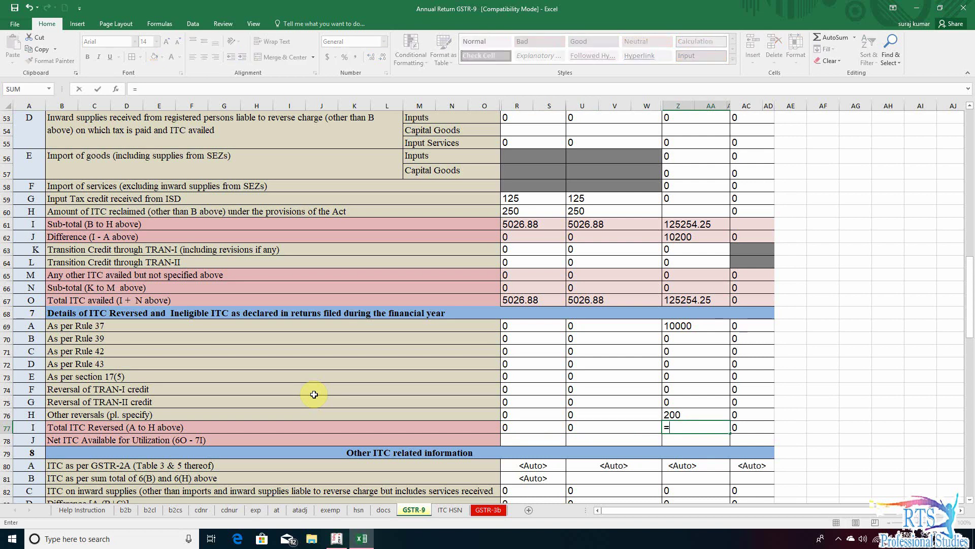
key("Up")
key("F8")
key("Up")
key("Up")
key("Up")
key("Up")
key("Up")
key("Up")
key("Up")
key("Return")
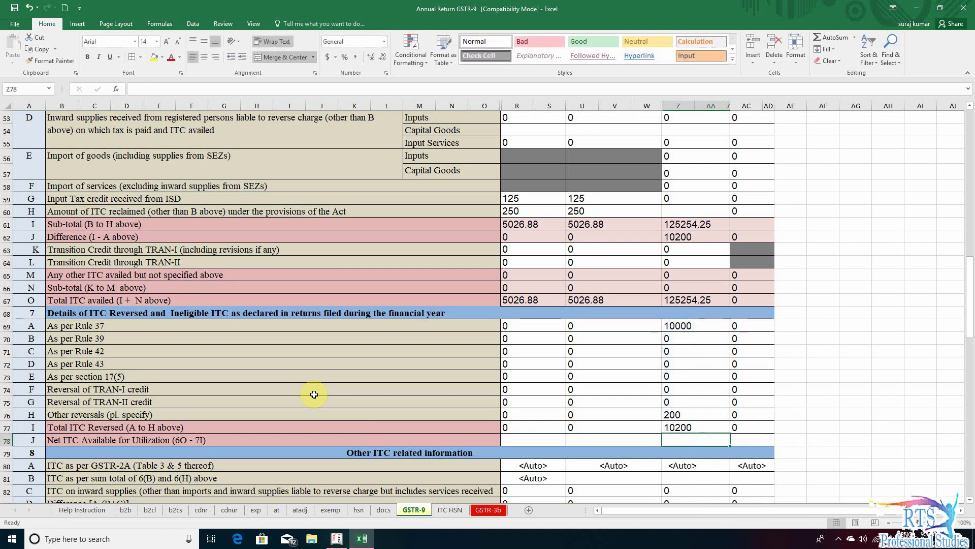
- Examine the total ITC availed (6O) and total ITC reversed (7I) rows that make up Net ITC Available for Utilization in row 7J
key("Up")
key("Left")
key("Left")
key("Left")
key("Left")
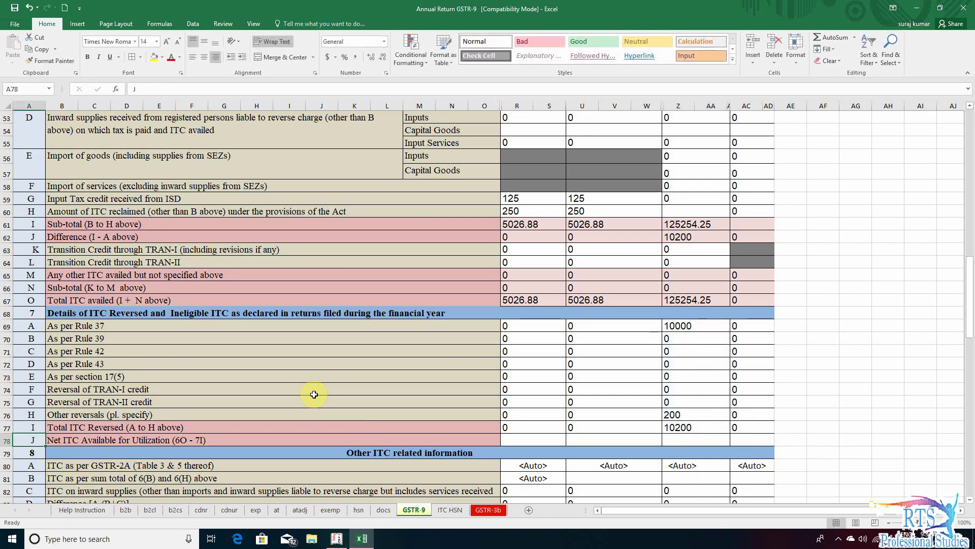
key("Right")
key("Right")
key("Left")
key("Left")
key("Up")
key("Up")
key("Up")
key("Up")
key("Up")
key("Up")
key("Up")
key("Up")
key("Up")
key("Up")
key("Up")
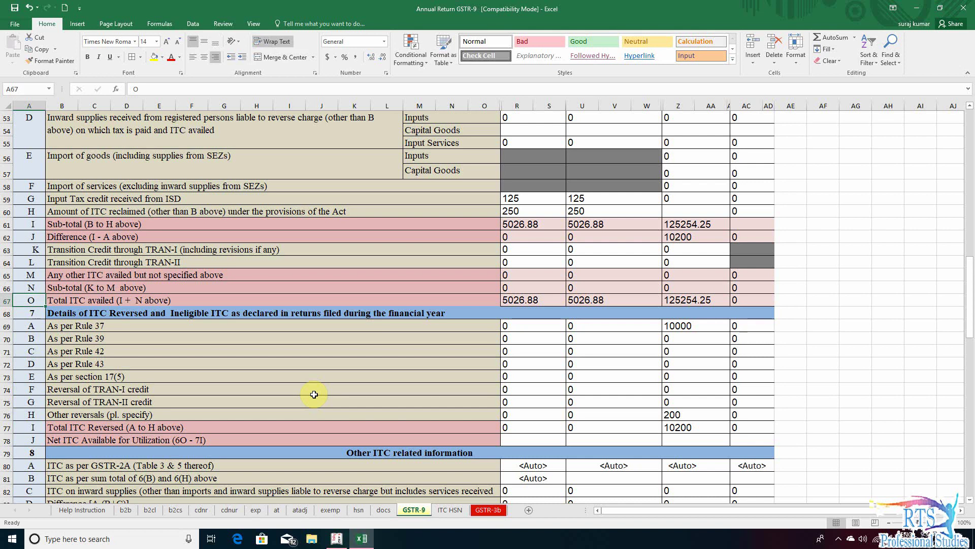
key("Down")
key("Down")
key("Down")
key("Down")
key("Down")
key("Down")
key("Down")
key("Down")
key("Down")
key("Down")
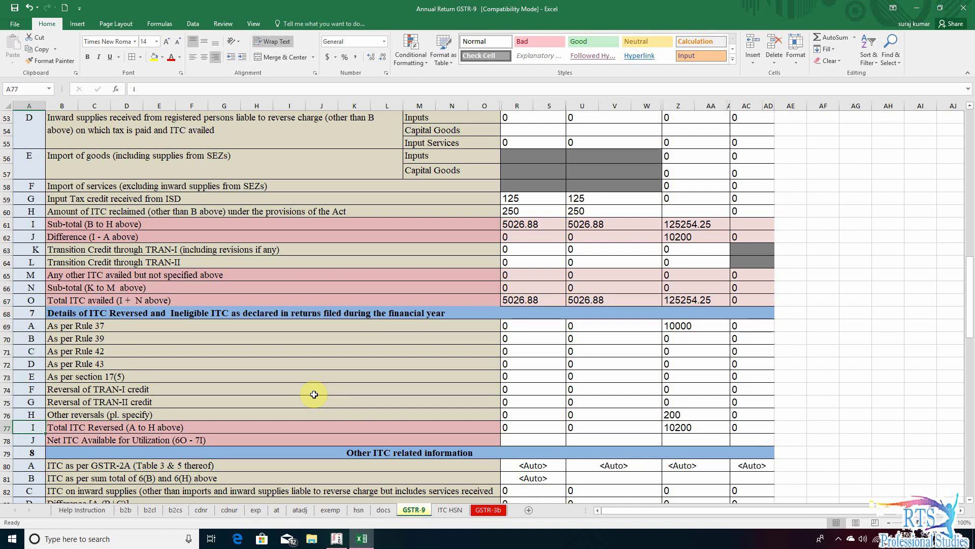
key("Down")
key("Right")
key("Right")
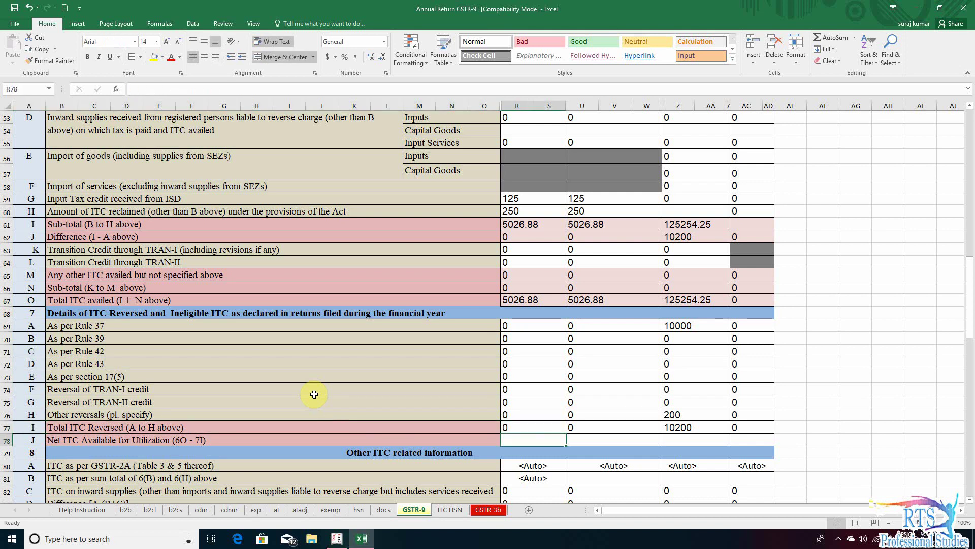
- Calculate the central tax Net ITC Available for Utilization in row 7J with the formula +R67-R77
type("+")
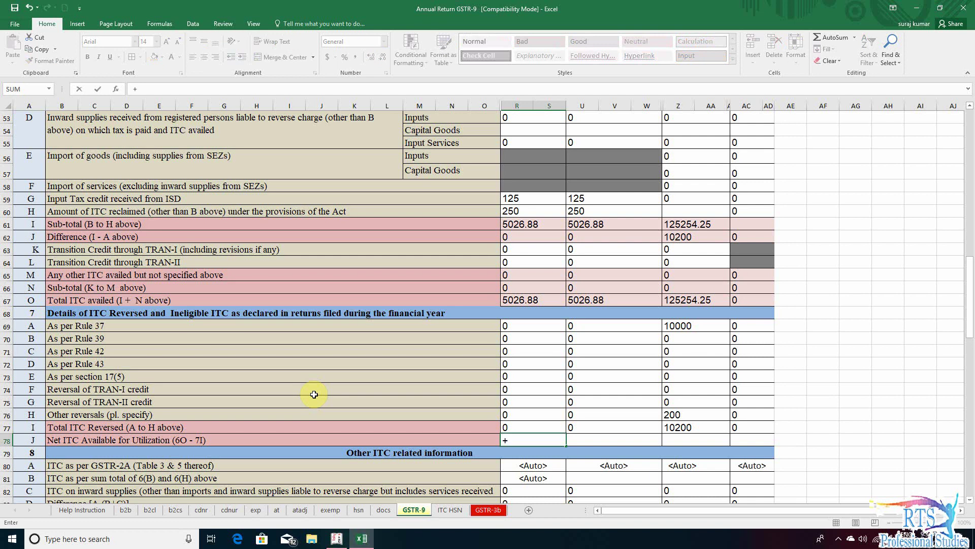
key("Up")
key("Up")
key("Up")
key("Up")
key("Up")
key("Up")
key("Up")
key("Up")
key("Up")
key("Up")
key("Up")
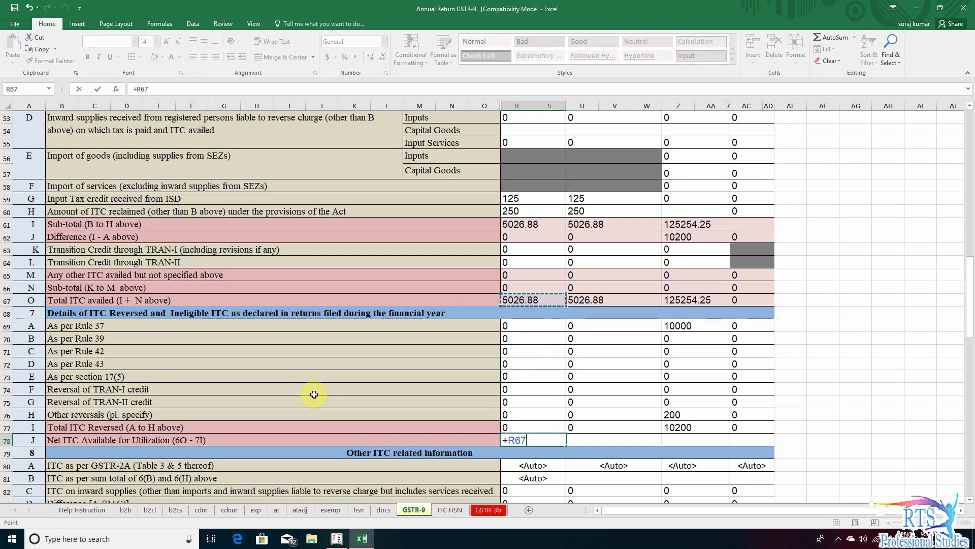
type("-")
key("Up")
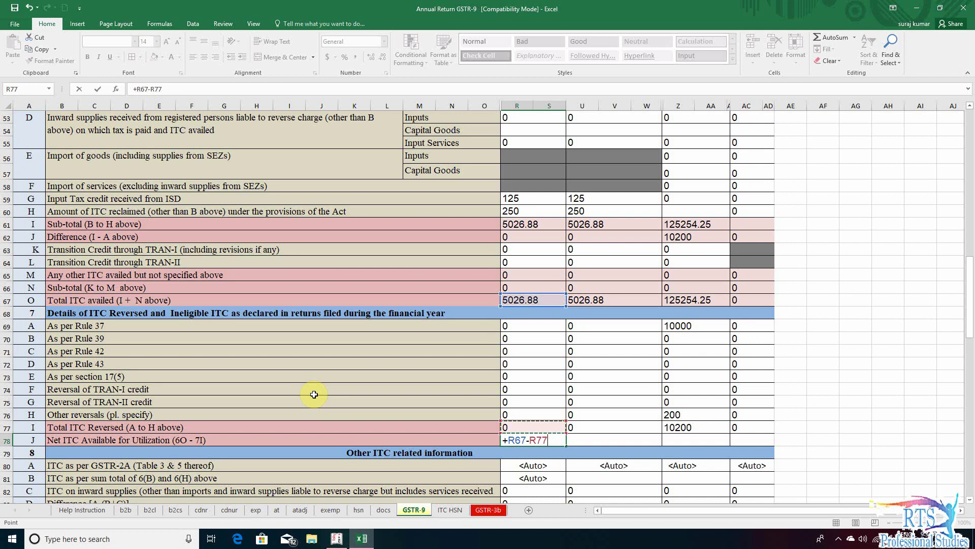
key("Return")
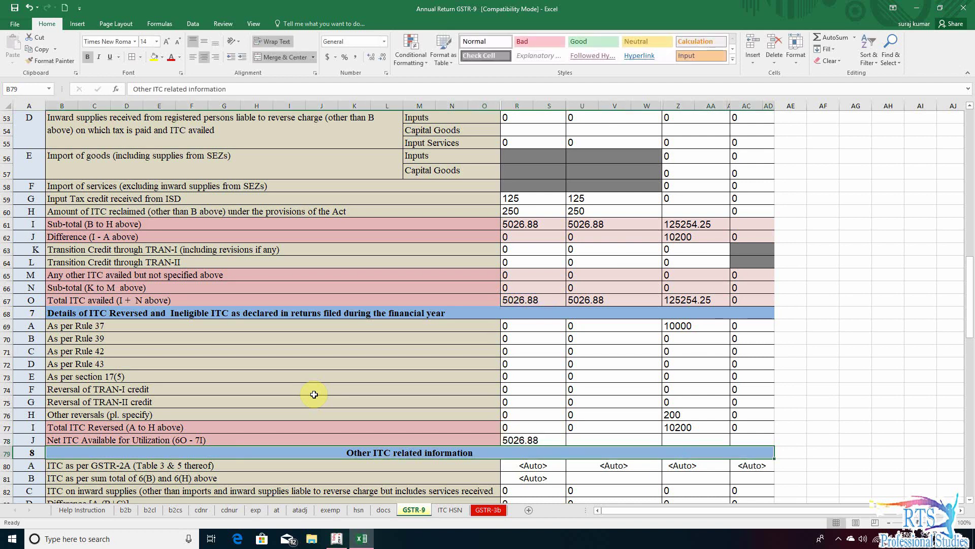
- Copy the central tax net ITC of row 7J into the State/UT tax cell of the same row
key("Up")
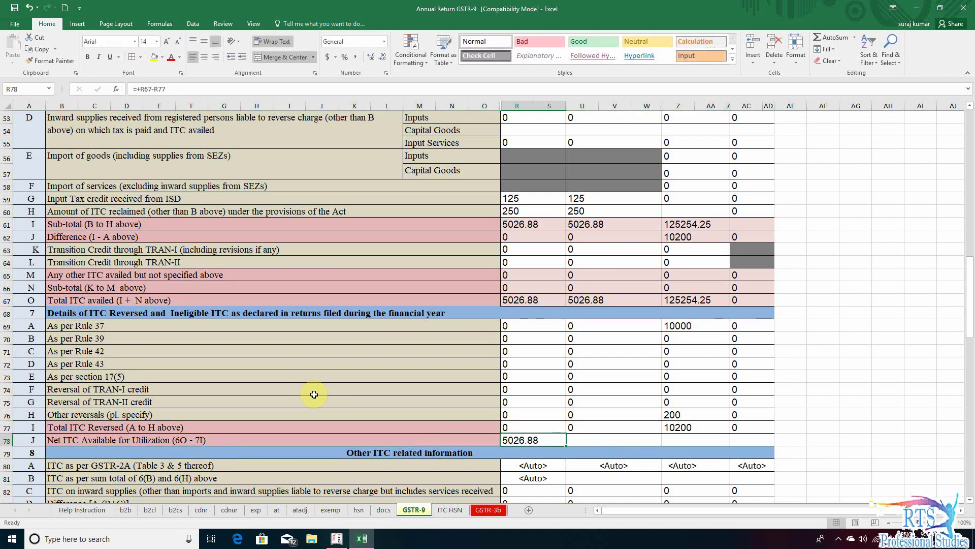
key("ctrl+c")
key("Right")
key("Return")
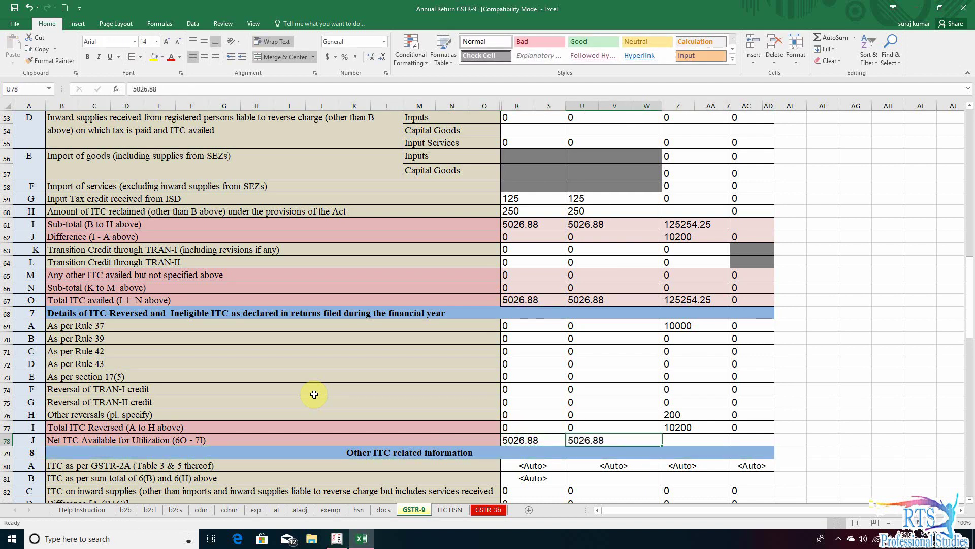
- Calculate the integrated tax Net ITC Available for Utilization in row 7J with the formula +Z67-Z77
key("Right")
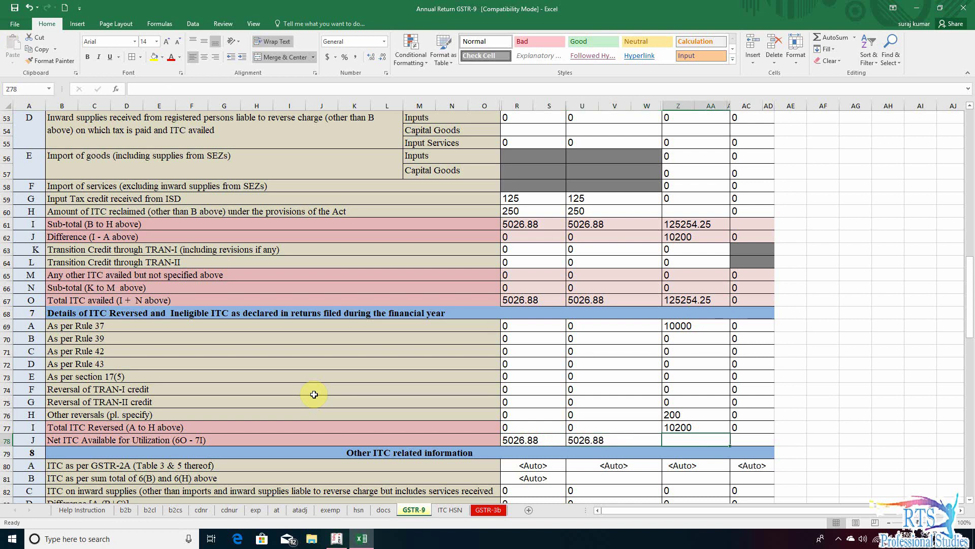
type("+")
key("Up")
key("Up")
key("Up")
key("Up")
key("Up")
key("Up")
key("Up")
key("Up")
key("Up")
key("Up")
key("Up")
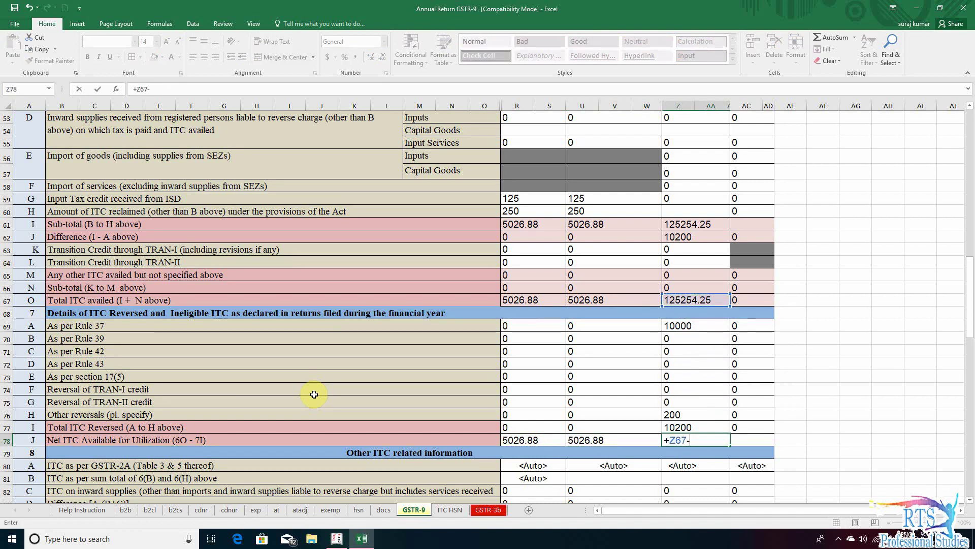
type("-")
key("Up")
key("Return")
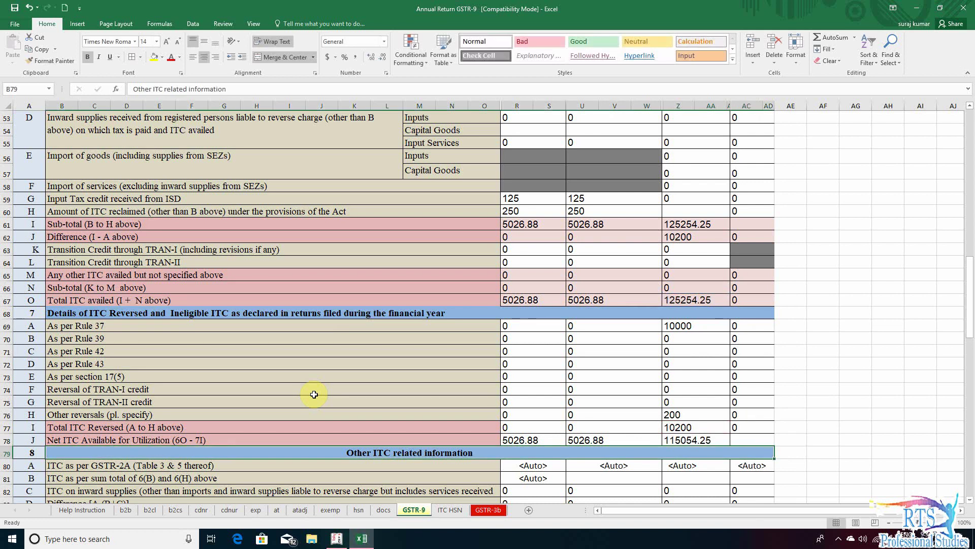
key("Up")
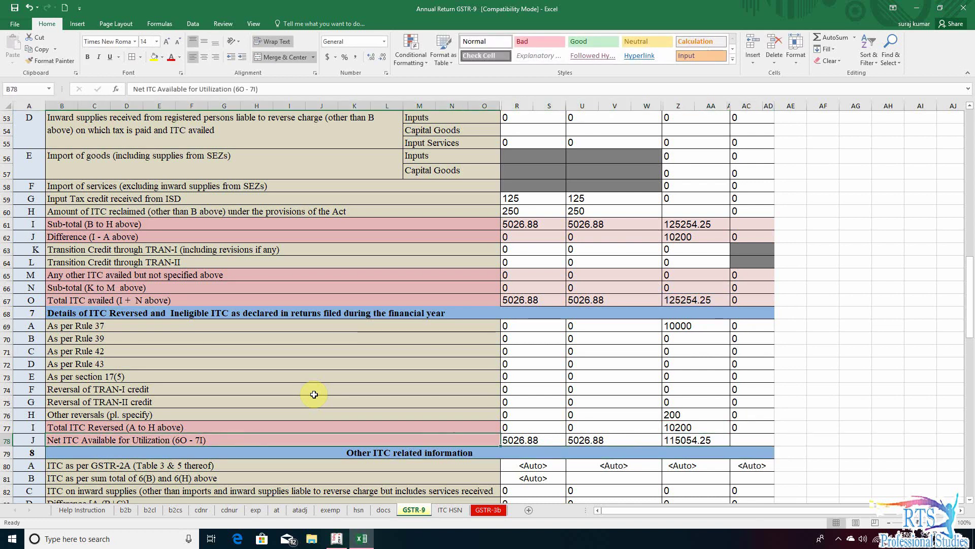
key("Right")
key("Right")
key("Right")
key("Right")
key("Left")
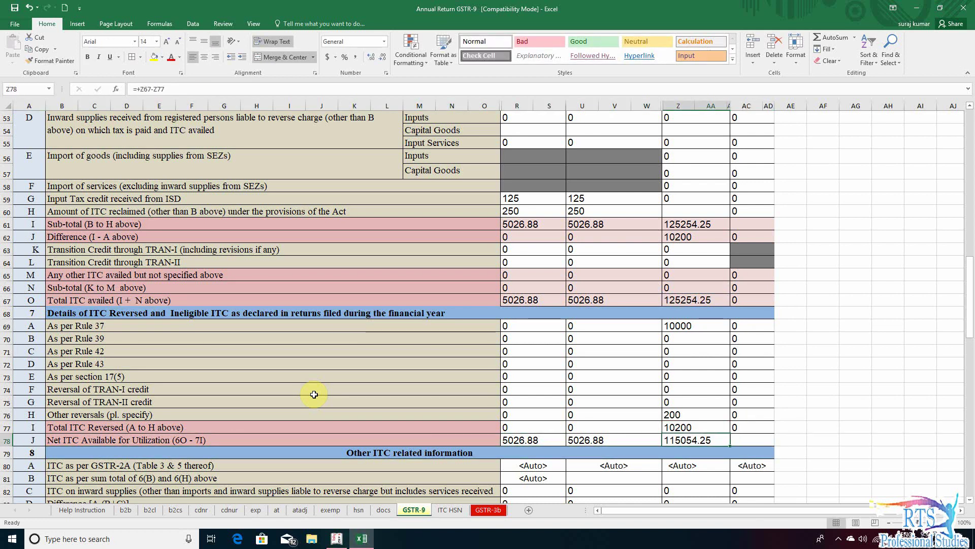
- Enter 0 as the integrated tax amount of the ITC reclaimed row 6H
left_click(681, 210)
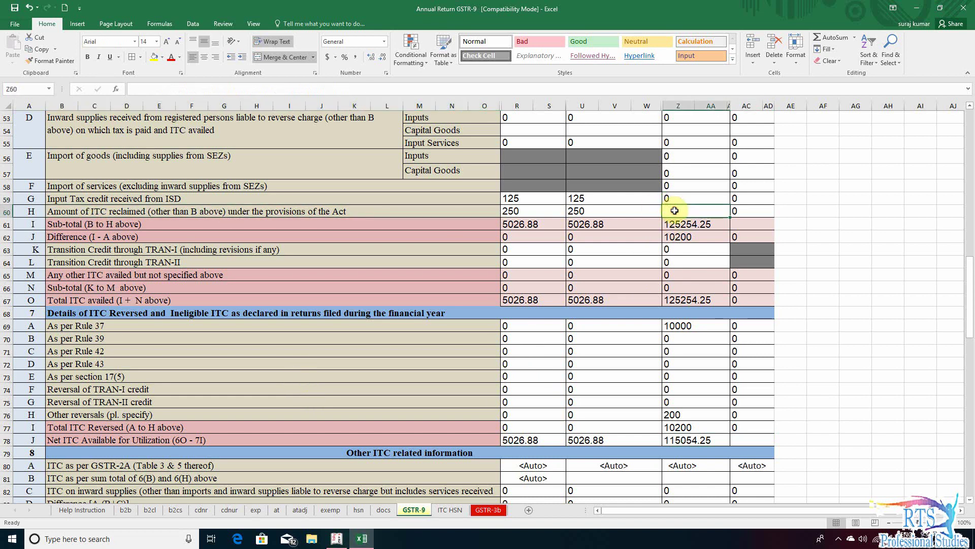
type("0")
left_click(685, 237)
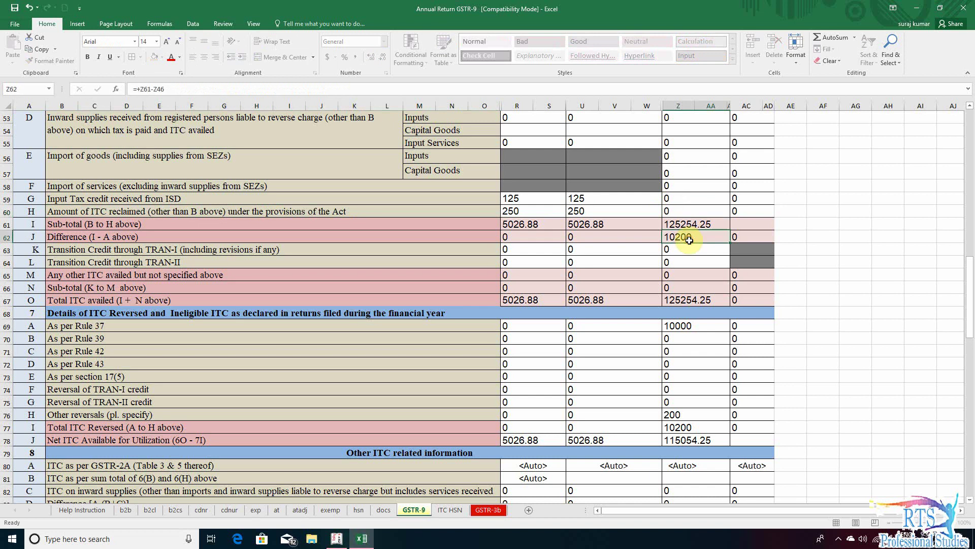
- Compare the Net ITC amounts in row 7J with the Total Input Tax Credit row of the GSTR-3b sheet
left_click(694, 426)
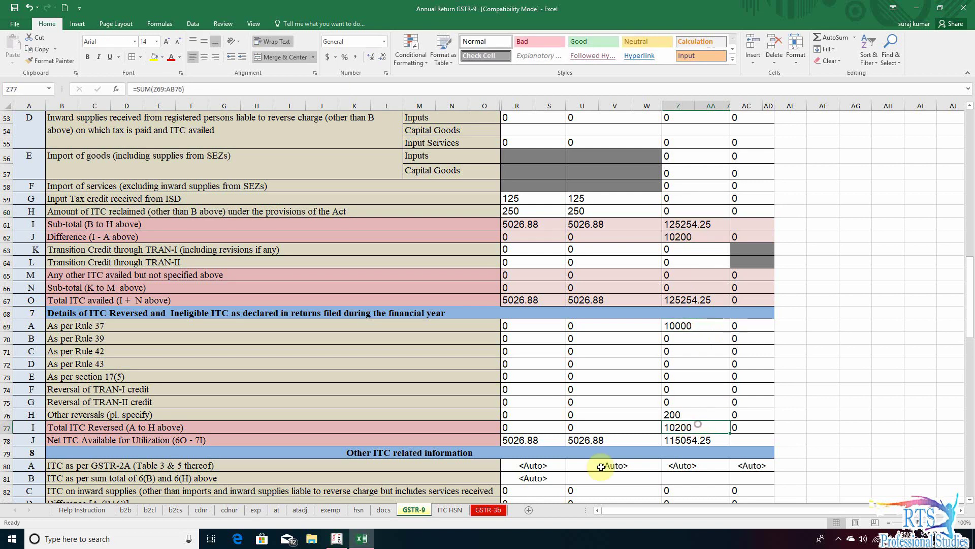
left_click(486, 510)
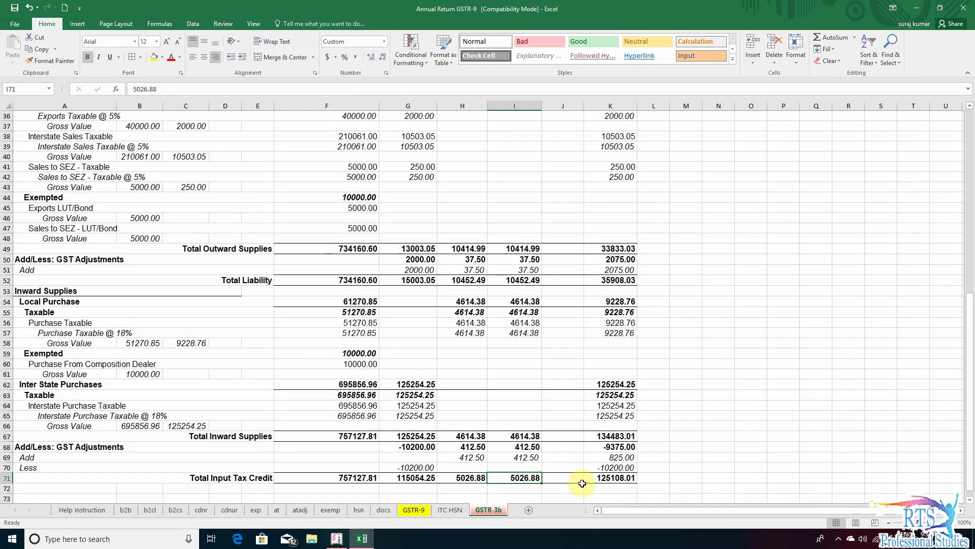
left_click(414, 484)
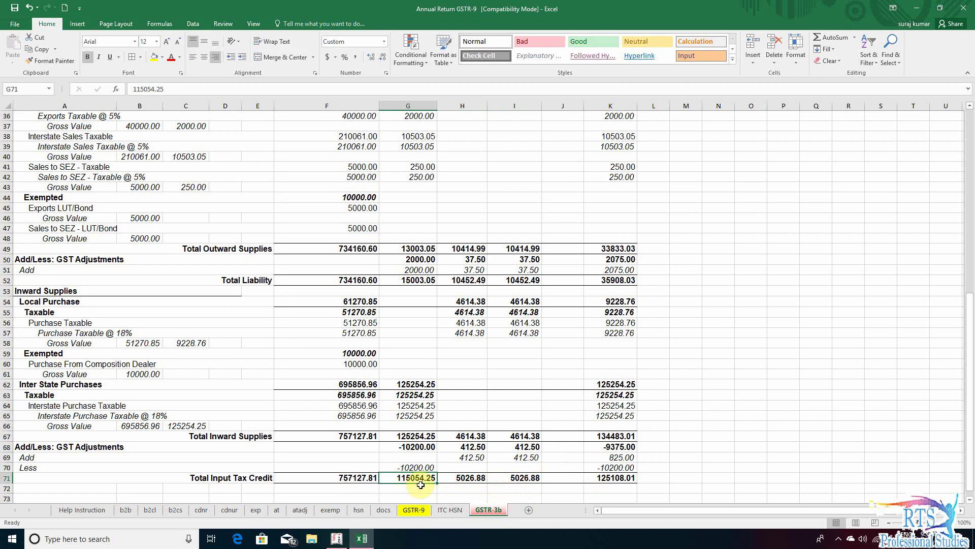
left_click(413, 509)
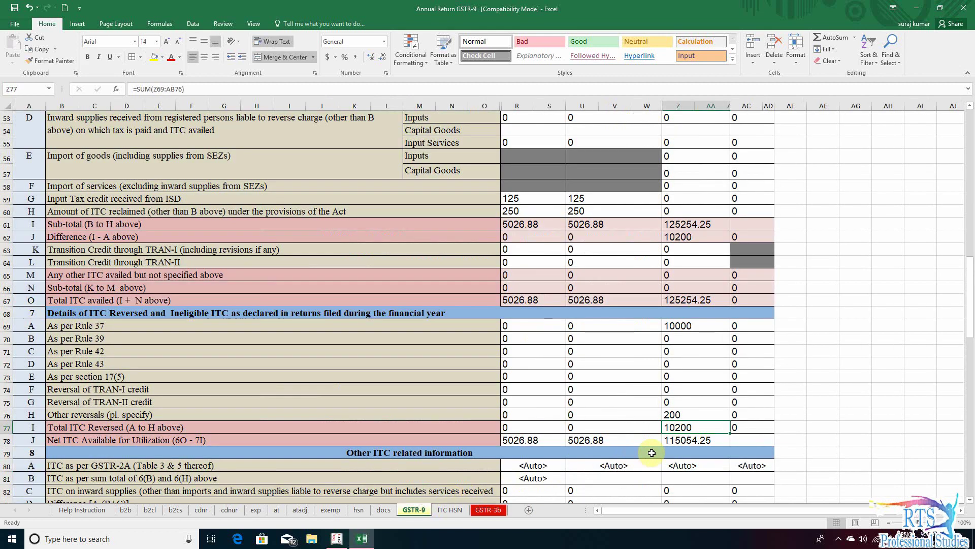
left_click(693, 452)
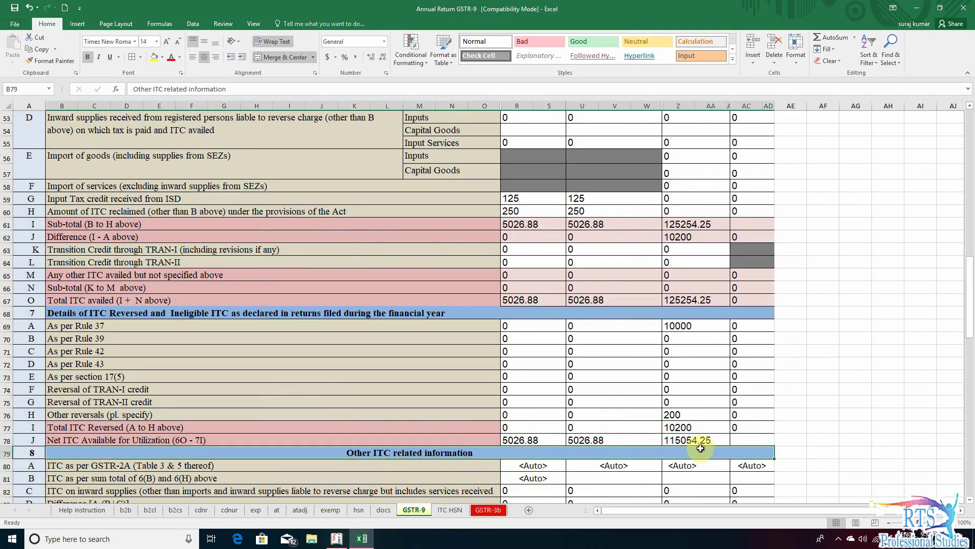
left_click(584, 442)
left_click(537, 444)
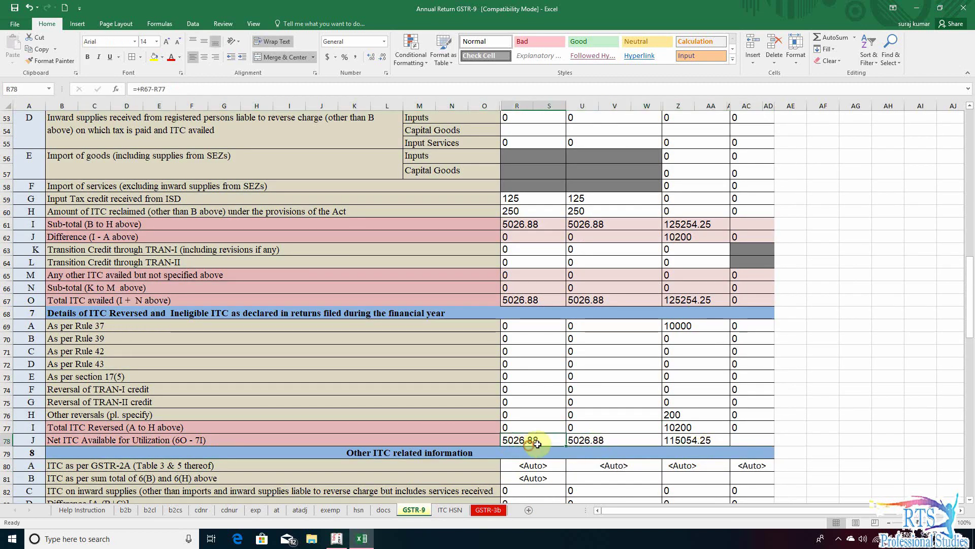
left_click(687, 441)
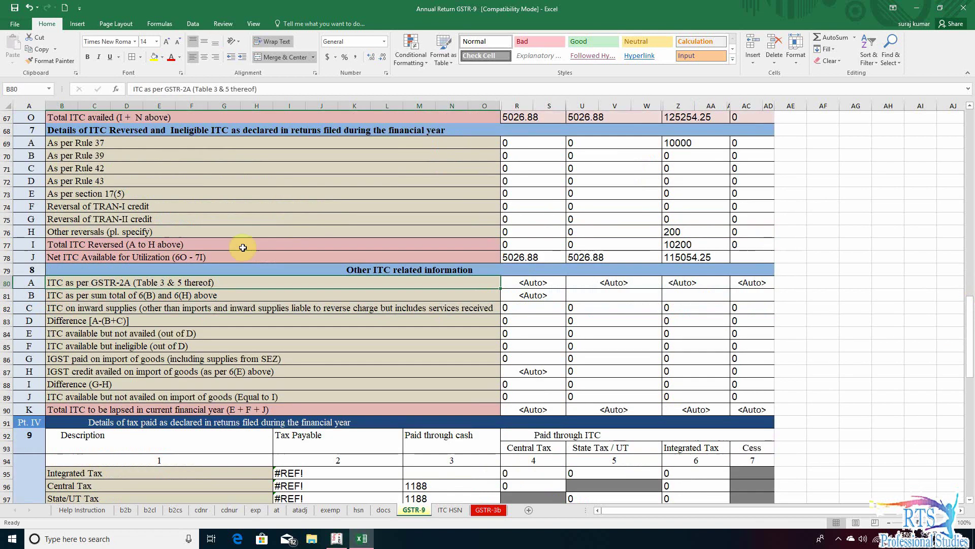
- Review the ITC tables of sections 6 and 7 and the opening rows of table 8, Other ITC related information
scroll(286, 274, "up", 6)
scroll(159, 287, "up", 2)
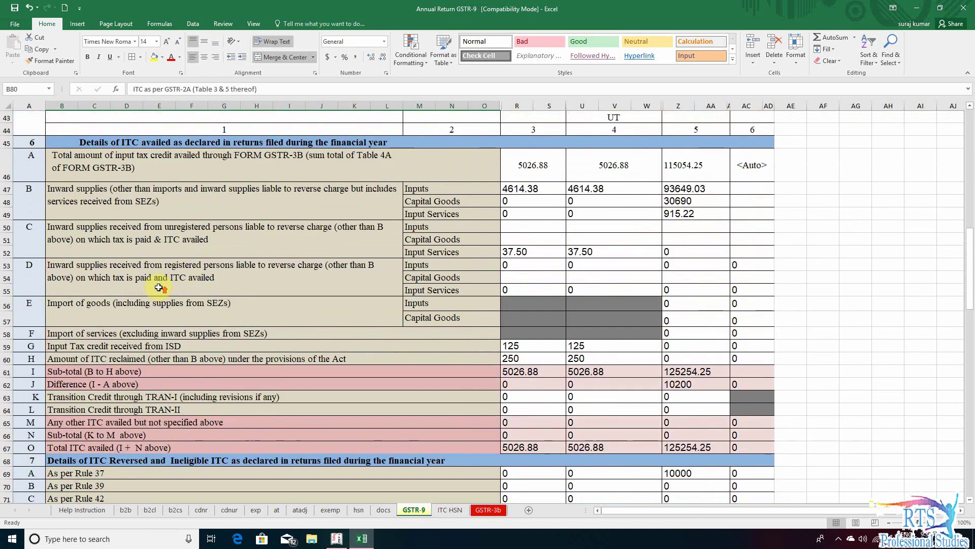
scroll(108, 283, "down", 1)
scroll(113, 322, "down", 2)
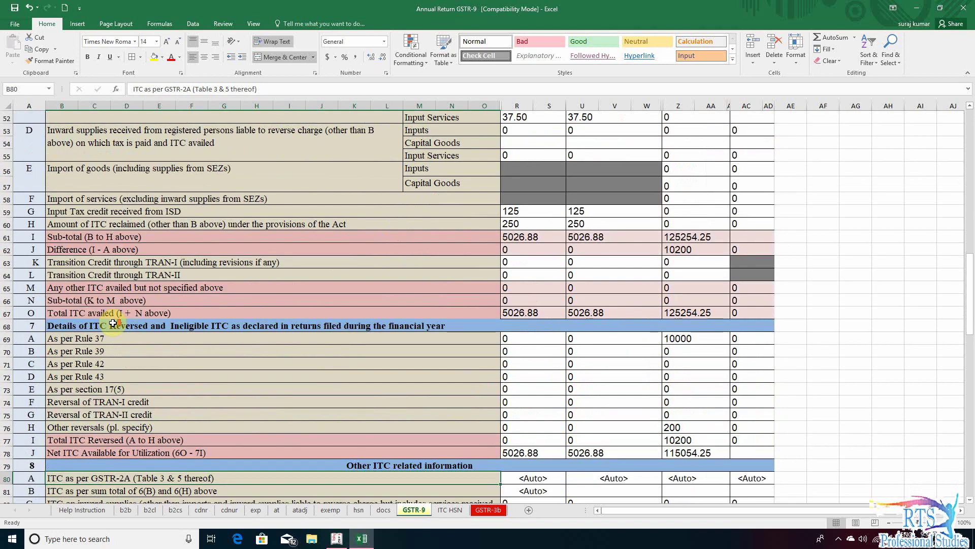
scroll(112, 323, "down", 2)
left_click(32, 384)
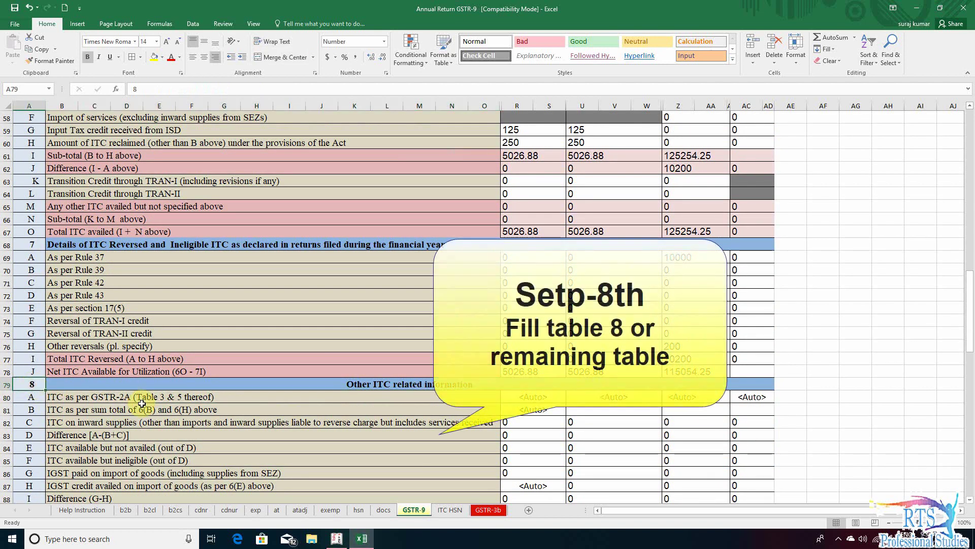
left_click(189, 424)
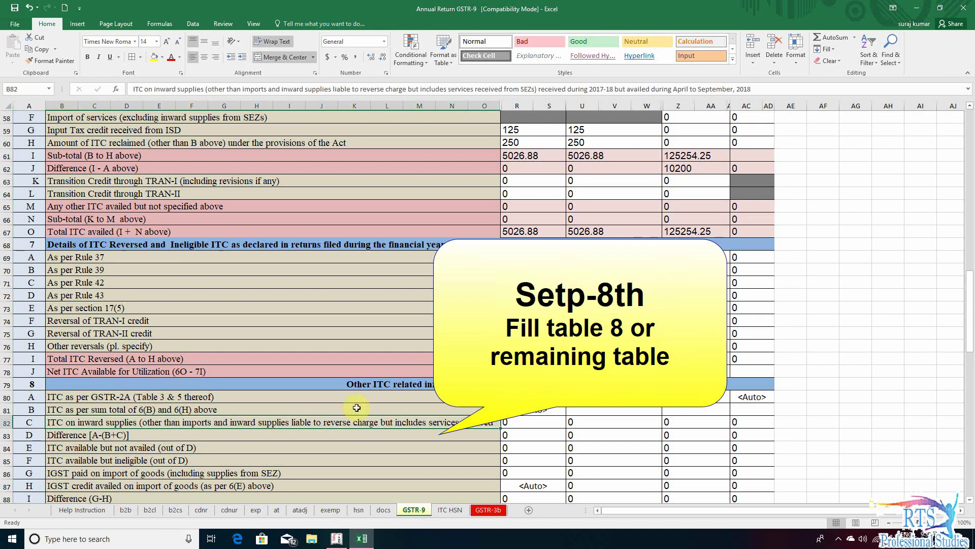
left_click(359, 388)
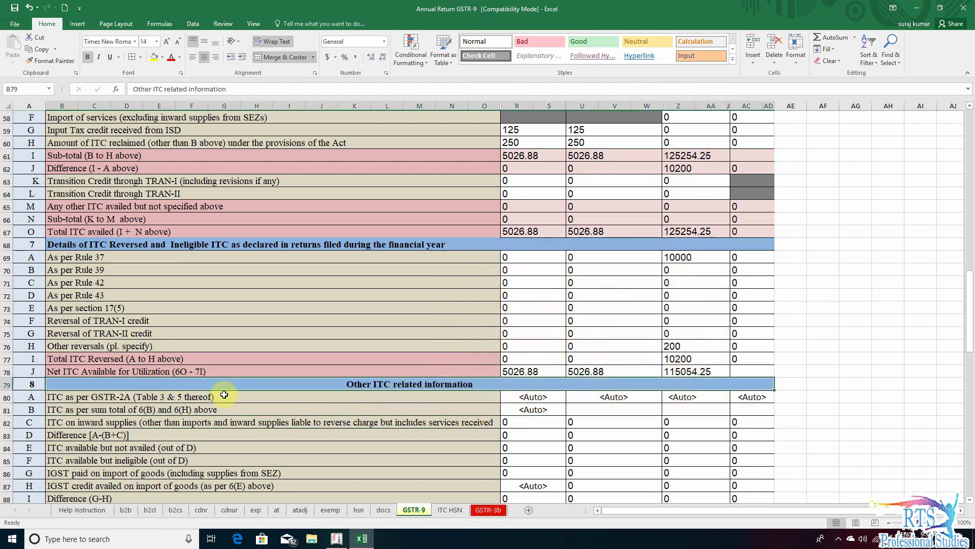
- Examine the auto-populated central, state, integrated tax and cess cells of row 8A, ITC as per GSTR-2A
left_click(69, 401)
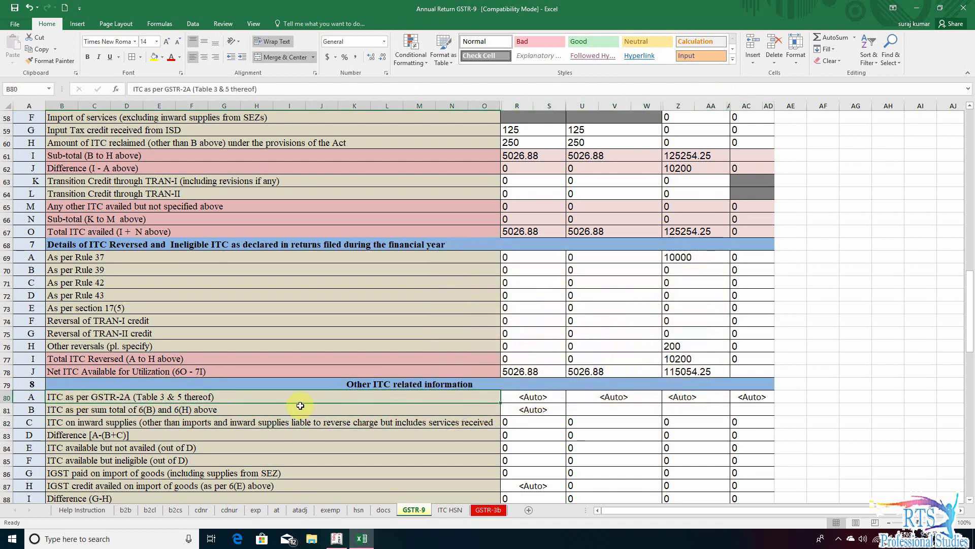
left_click(525, 403)
left_click(614, 397)
left_click(685, 397)
left_click(755, 399)
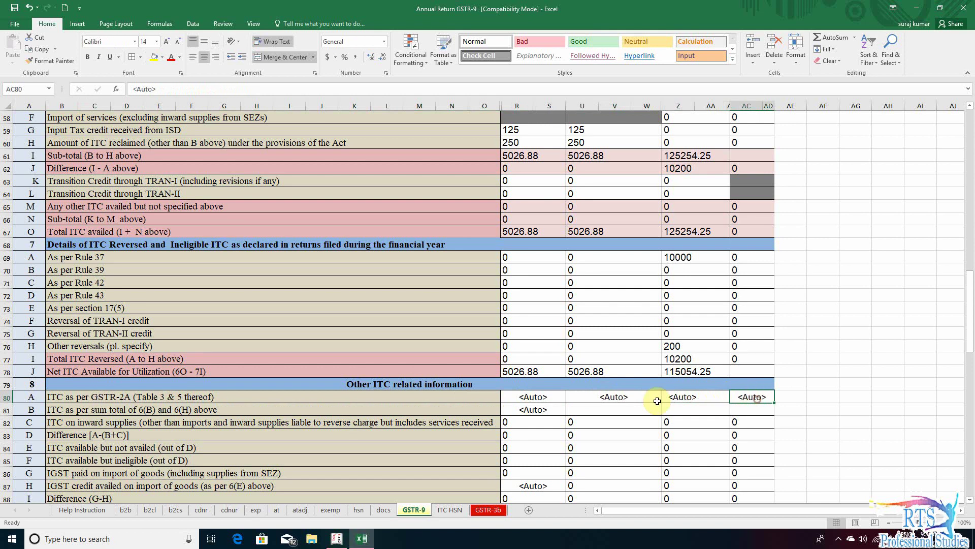
left_click(536, 396)
left_click(608, 398)
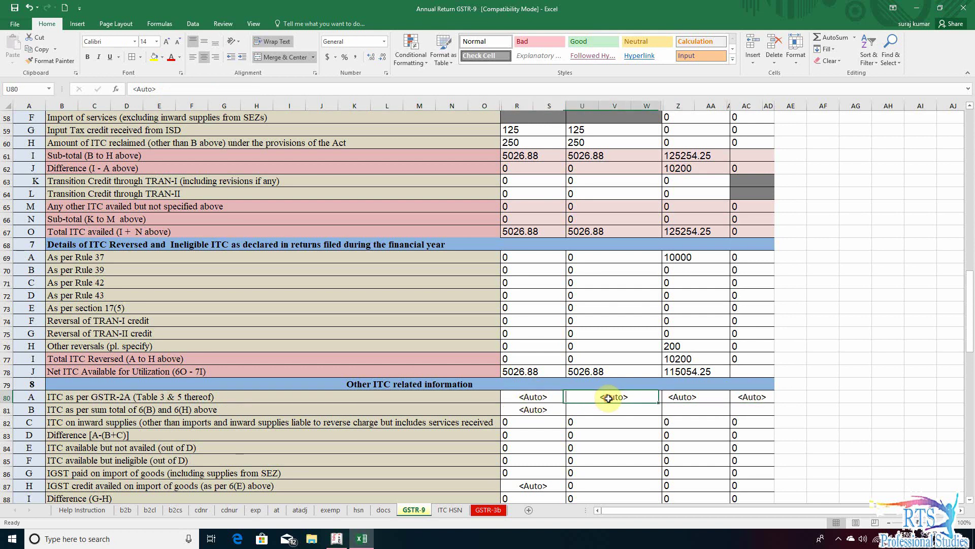
left_click(681, 398)
left_click(746, 398)
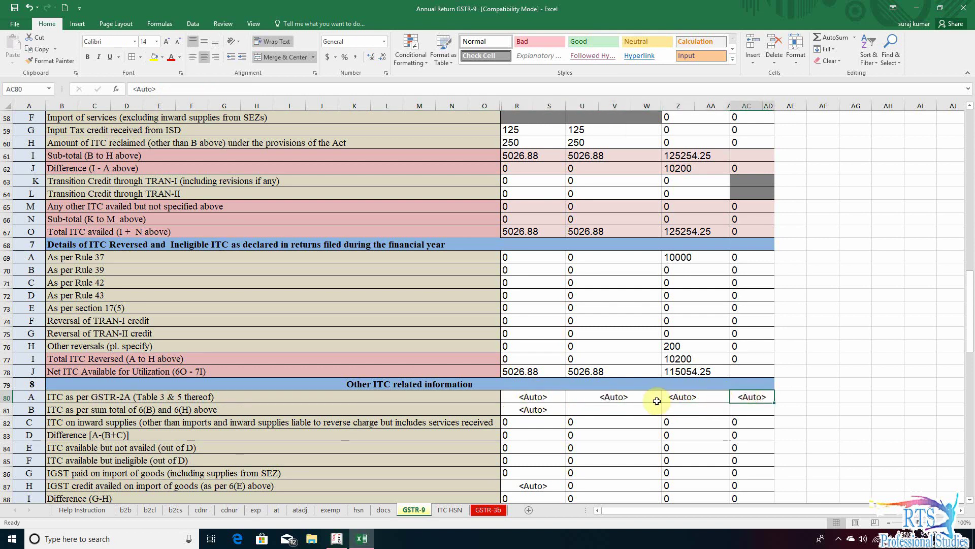
left_click(528, 398)
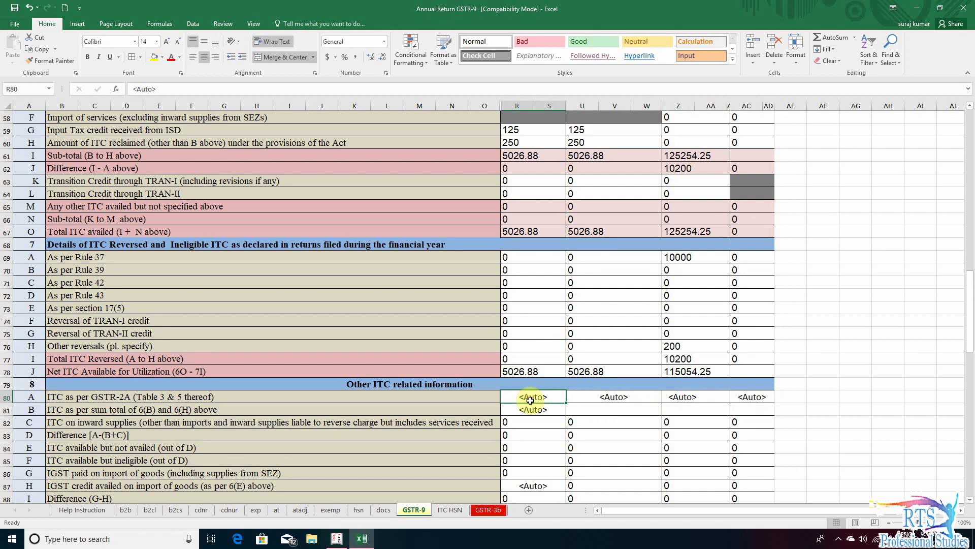
left_click(626, 398)
left_click(698, 398)
left_click(746, 397)
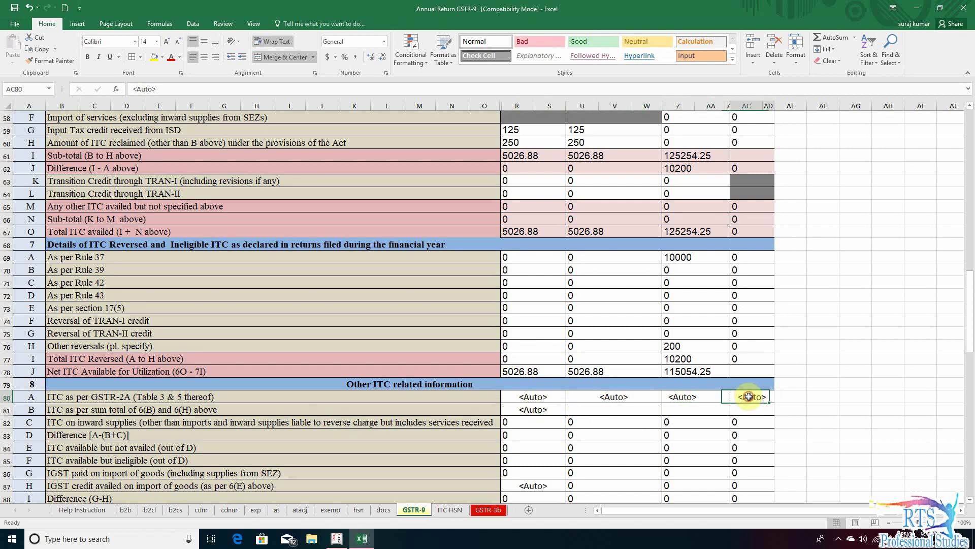
left_click(528, 400)
left_click(610, 398)
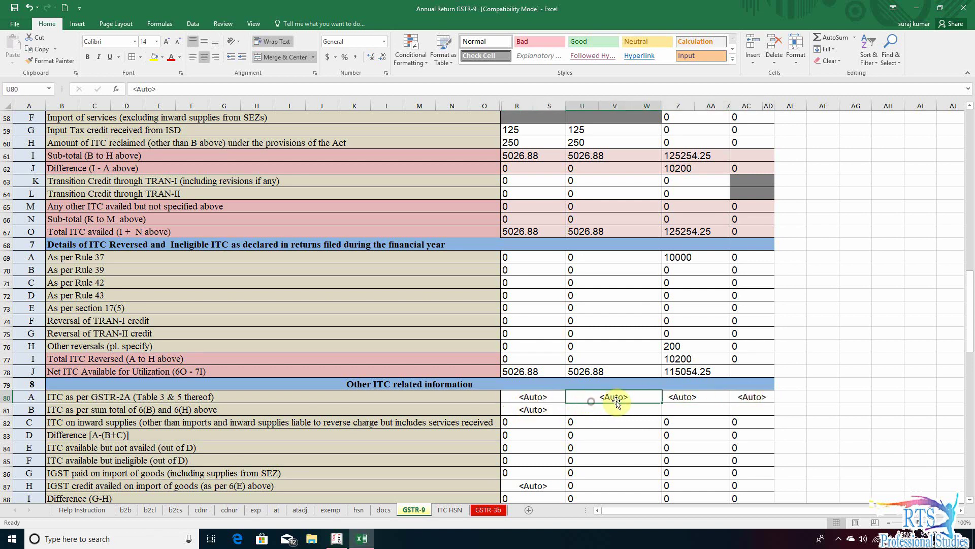
left_click(682, 398)
left_click(752, 396)
left_click(534, 399)
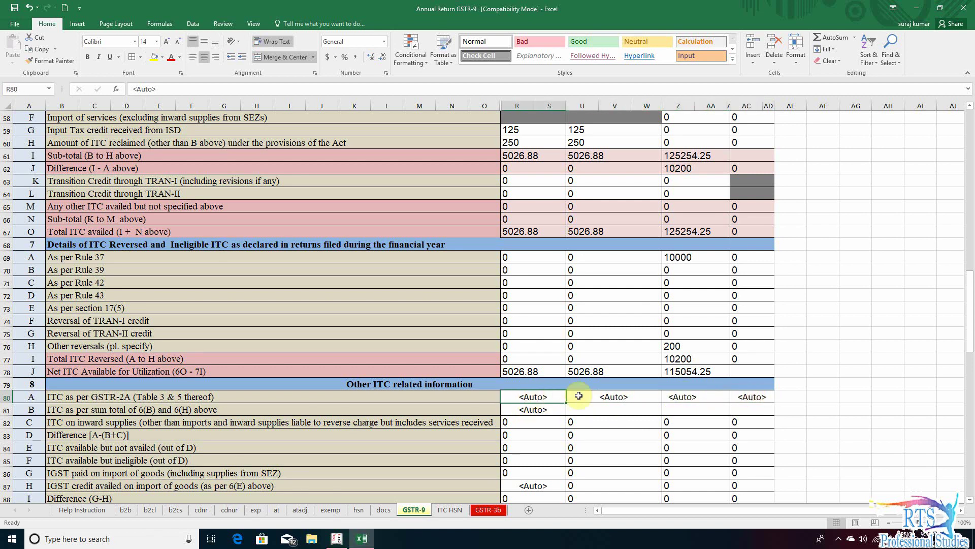
left_click(612, 397)
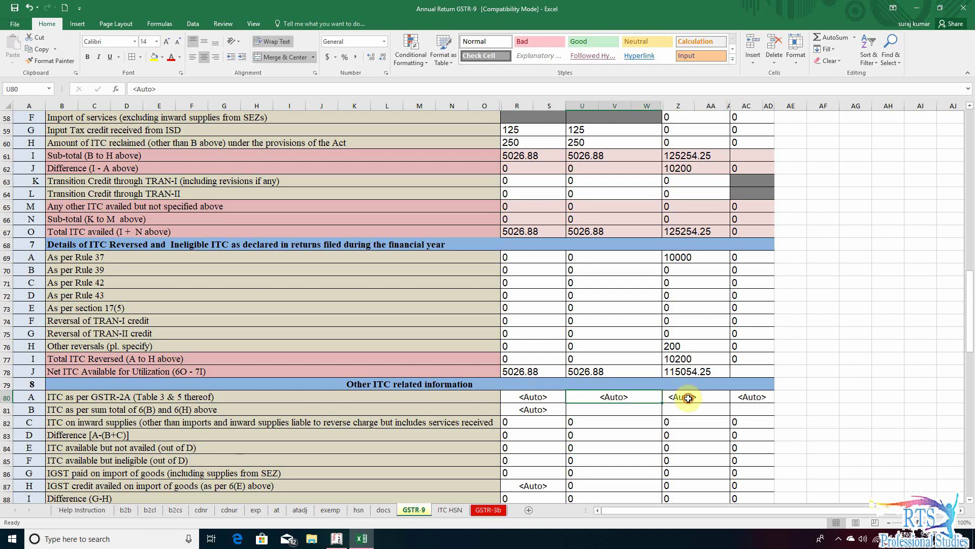
left_click(688, 398)
left_click(748, 397)
left_click(532, 397)
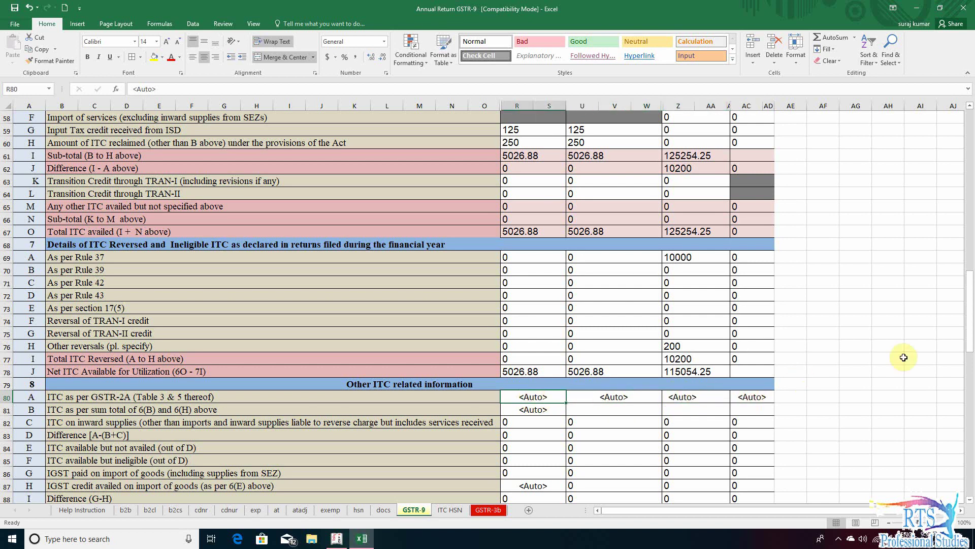
- Go through the ITC as per GSTR-2A row of table 8 again, cell by cell across the four tax columns
left_click_drag(969, 322, 971, 340)
left_click(145, 273)
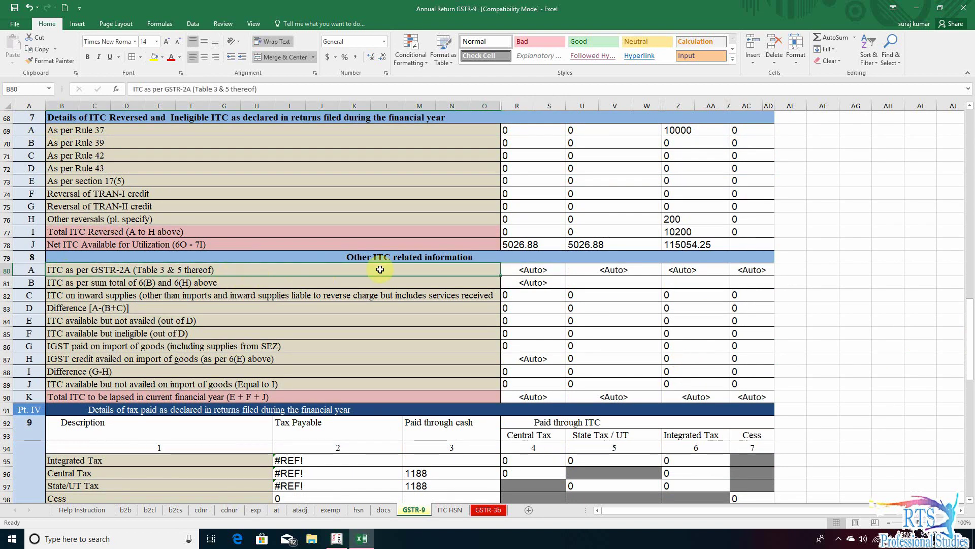
left_click(523, 271)
left_click(611, 272)
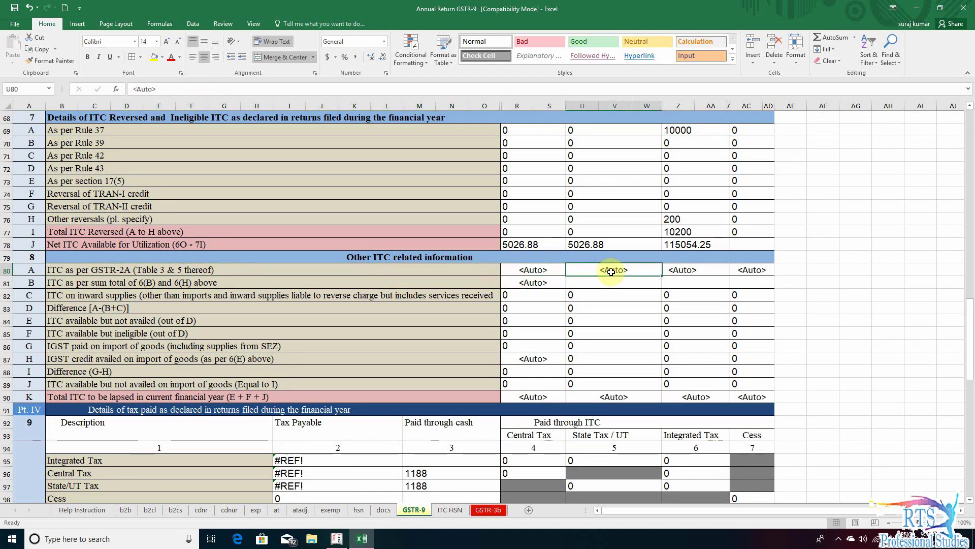
left_click(700, 270)
left_click(738, 269)
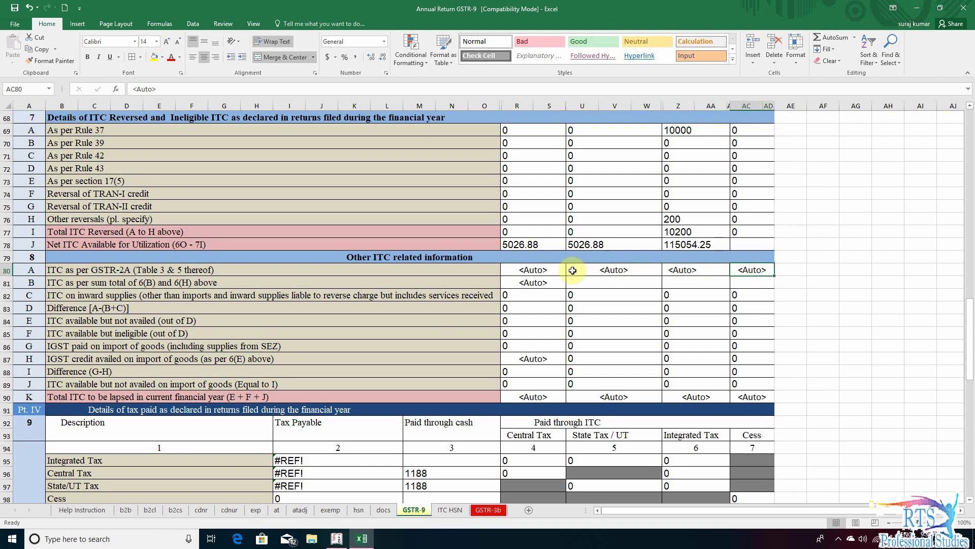
left_click(546, 269)
left_click(610, 274)
left_click(677, 272)
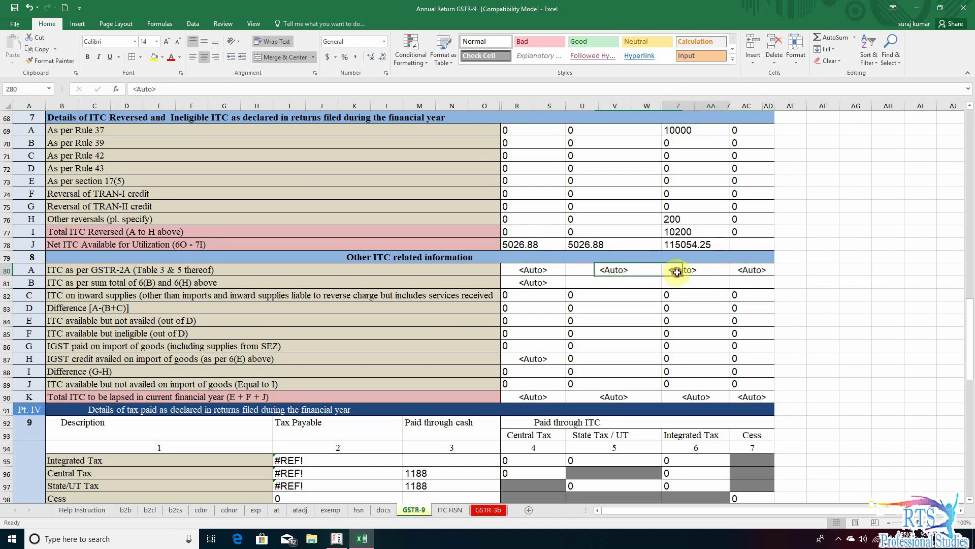
left_click(750, 272)
left_click(531, 271)
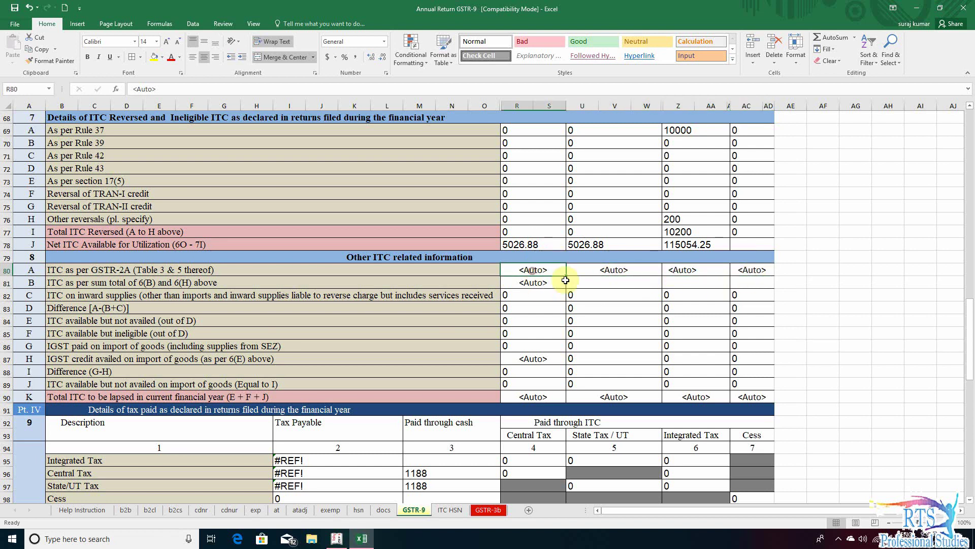
left_click(605, 277)
left_click(678, 269)
left_click(752, 270)
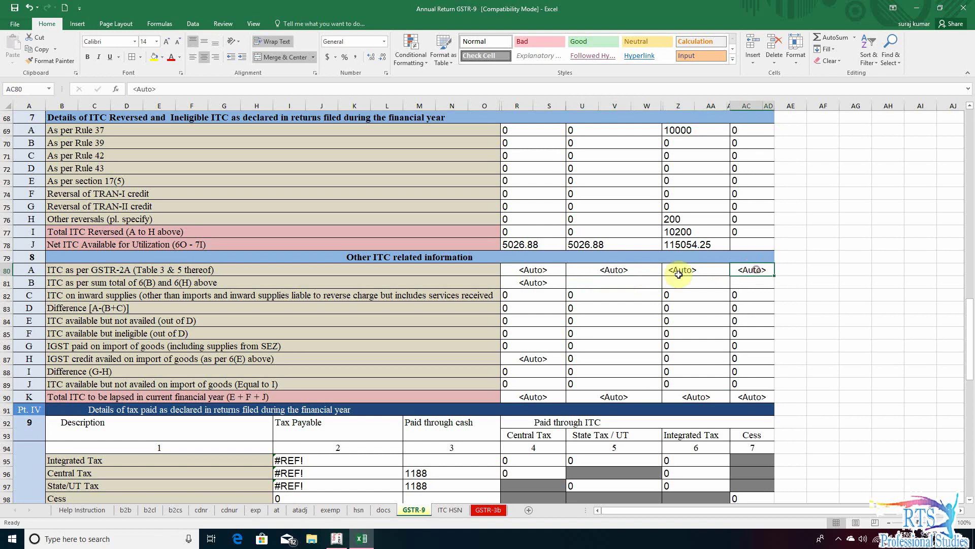
left_click(562, 270)
left_click(530, 270)
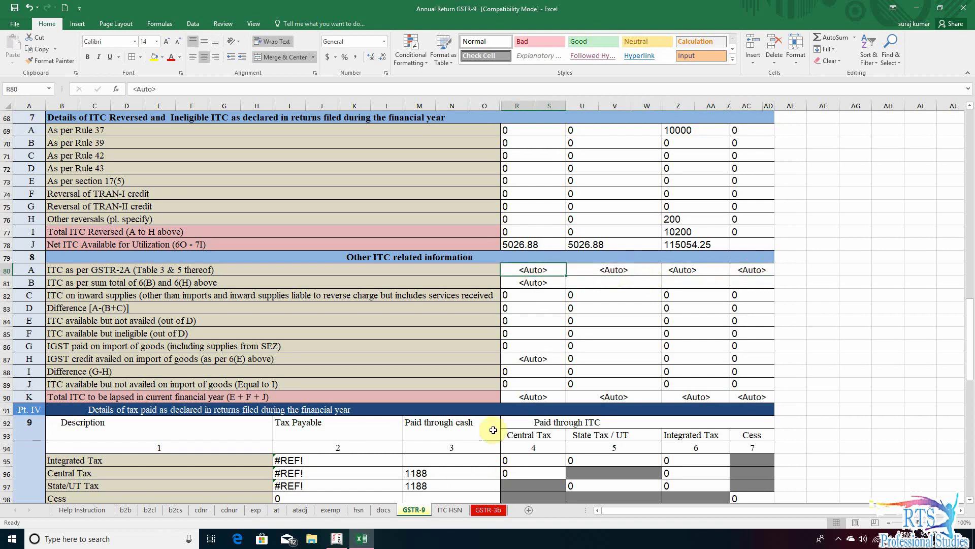
- Check the IGST, CGST, SGST and total tax grand totals on the ITC HSN sheet
left_click(450, 509)
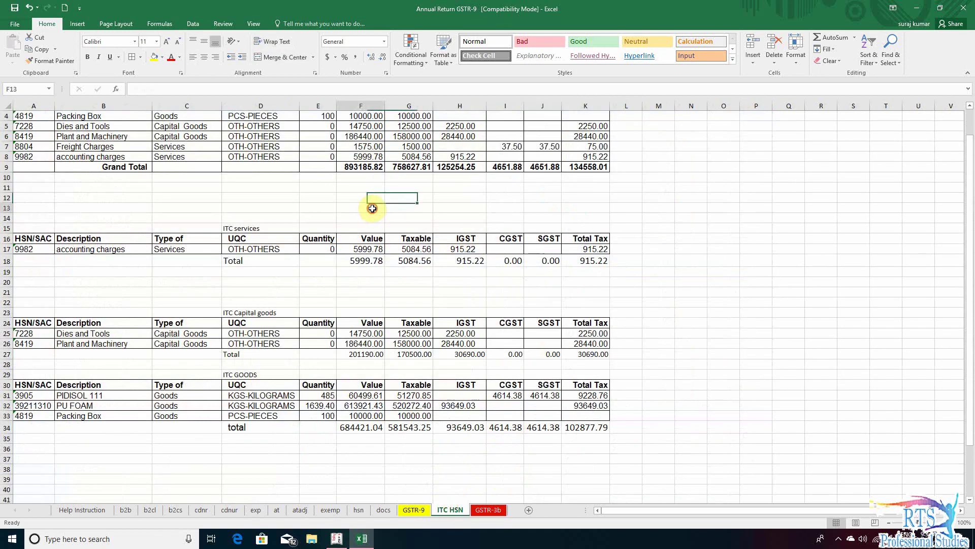
left_click(456, 181)
left_click(506, 177)
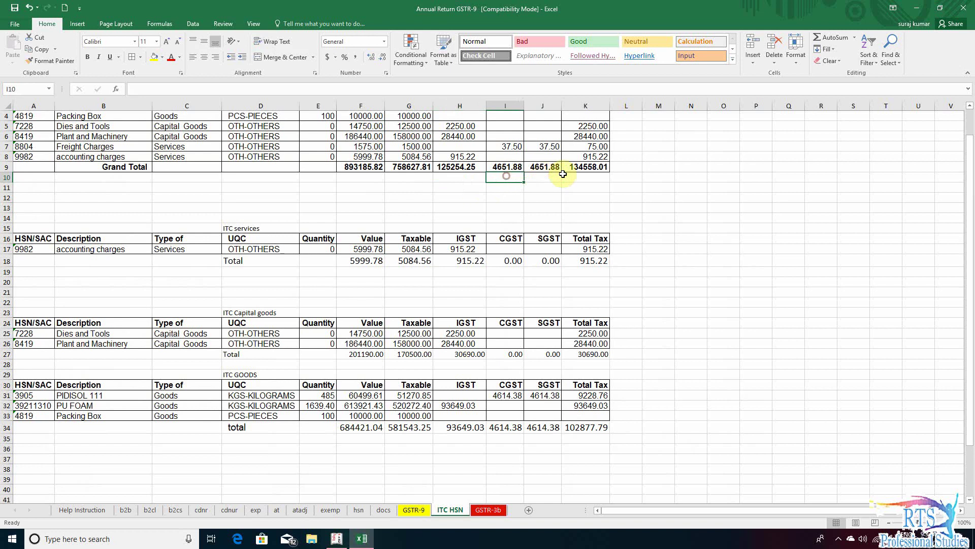
left_click(567, 177)
left_click(459, 174)
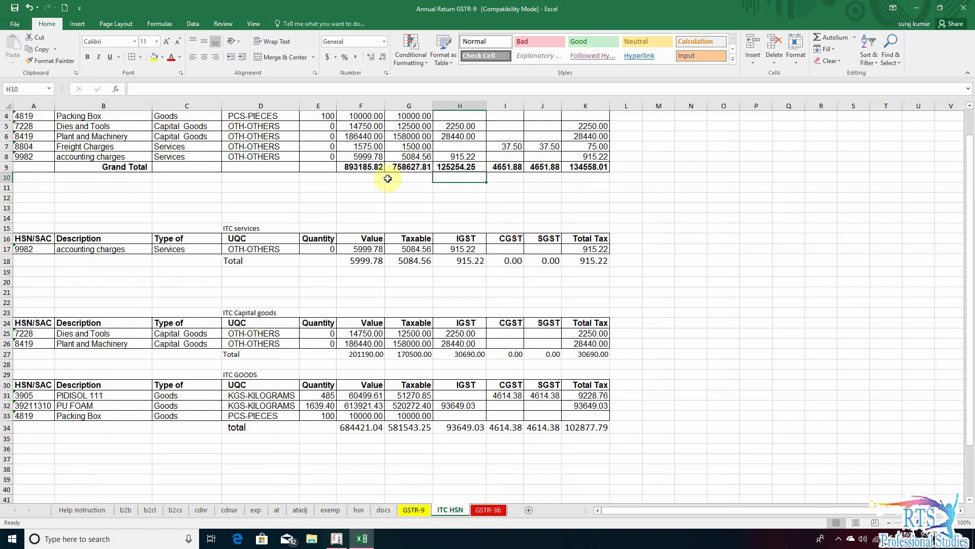
left_click(585, 177)
left_click(459, 177)
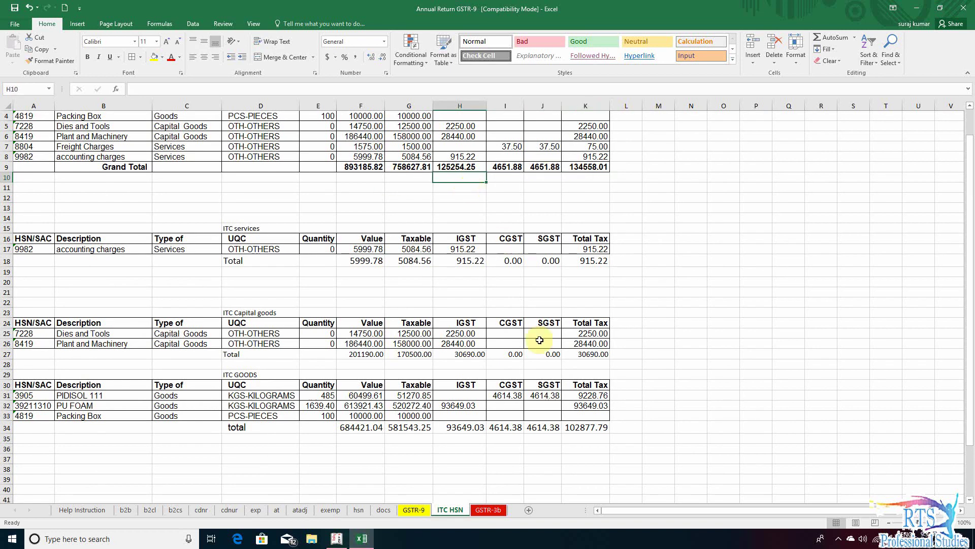
- Switch to Tally.ERP 9, leave the ITC Reversal/Reclaim report and open the GSTR-2 report from the statutory GST reports
left_click(335, 539)
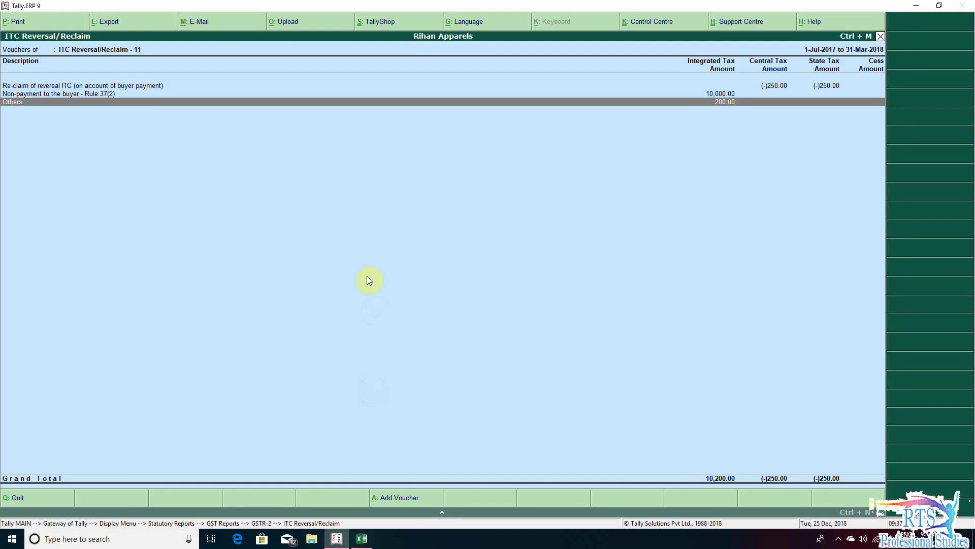
key("Escape")
key("Escape")
key("Escape")
key("Escape")
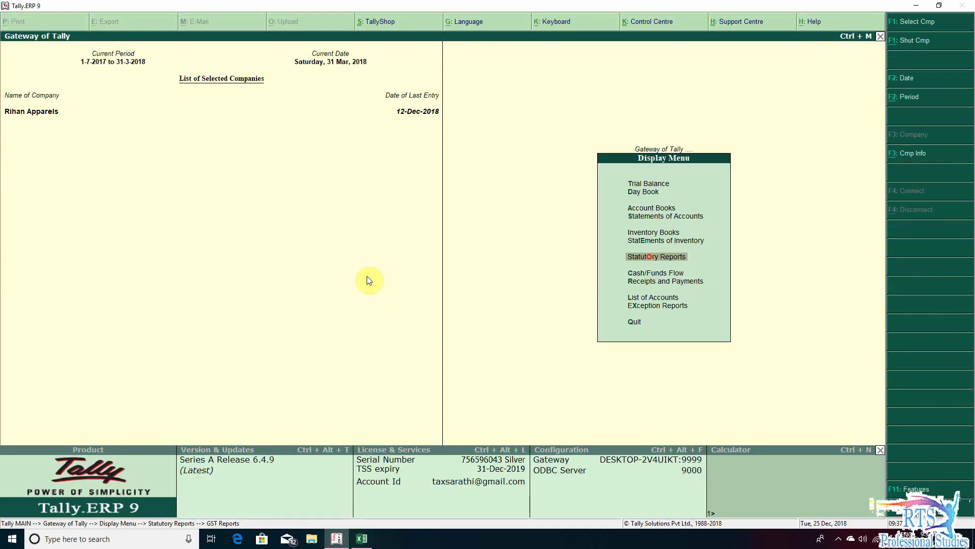
key("Escape")
key("Escape")
key("n")
key("d")
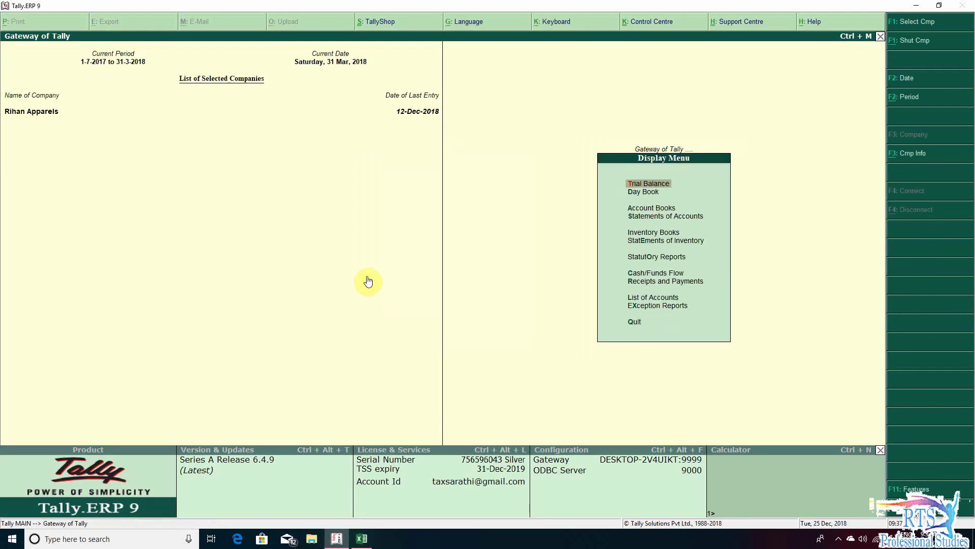
key("o")
key("g")
key("2")
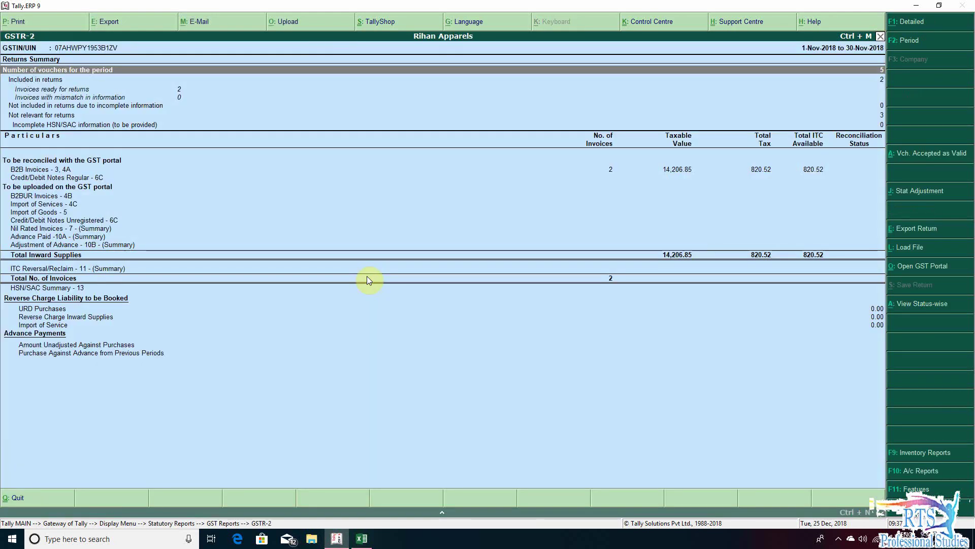
- Set the GSTR-2 report period from 1-7-2017 to 31-3-2018
key("F2")
type("1-7")
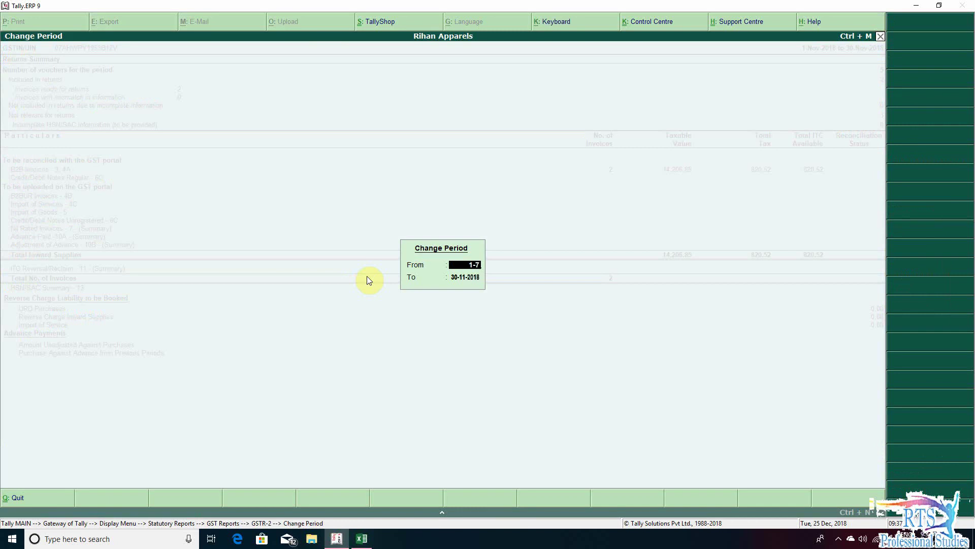
type("-2017")
key("Return")
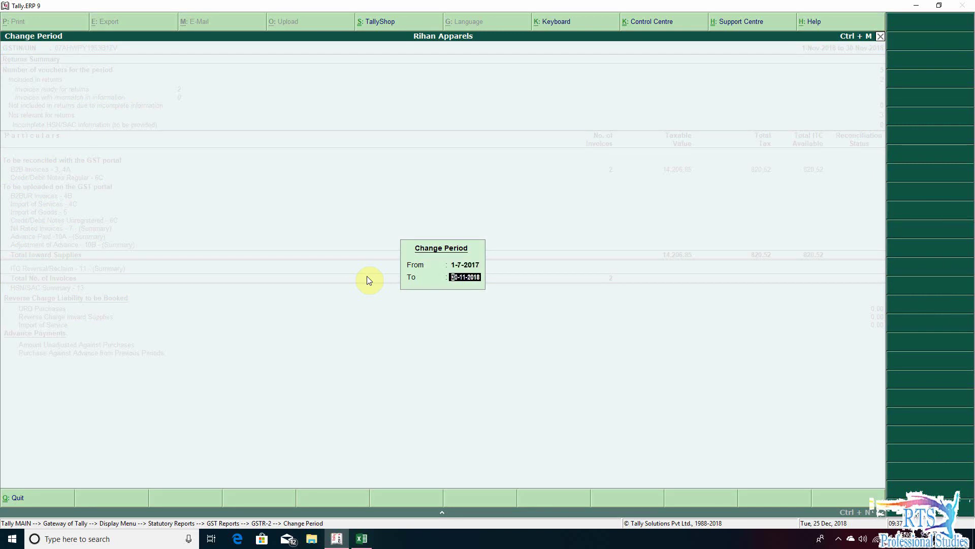
type("31-3")
type("18")
key("Return")
key("Down")
key("Down")
key("Down")
key("Down")
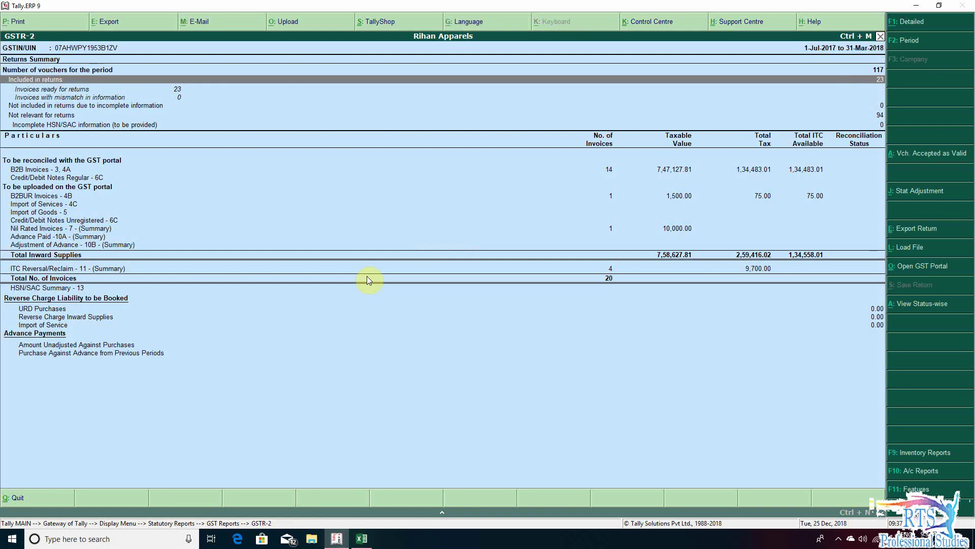
- Configure the GSTR-2 report to show tax types in separate columns
key("F12")
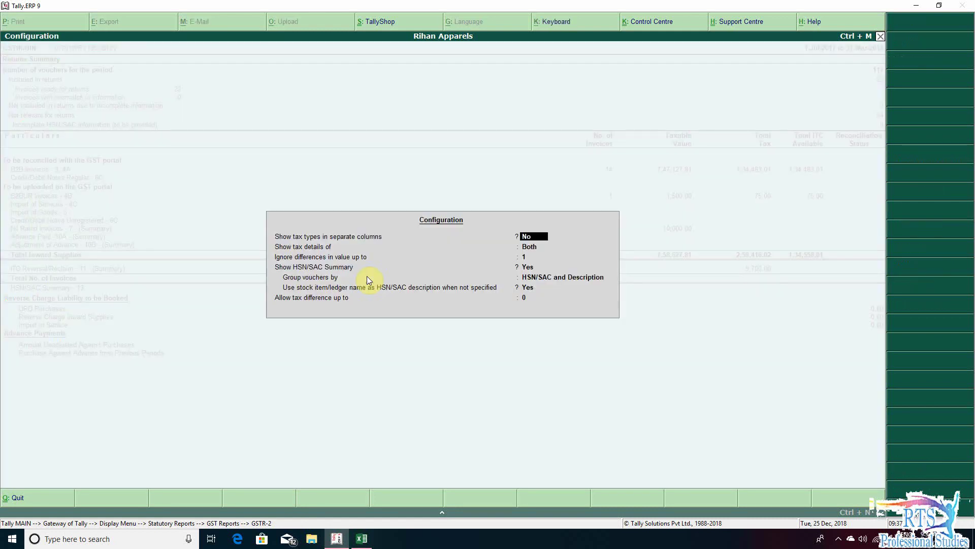
type("y")
key("Return")
key("Return")
key("Return")
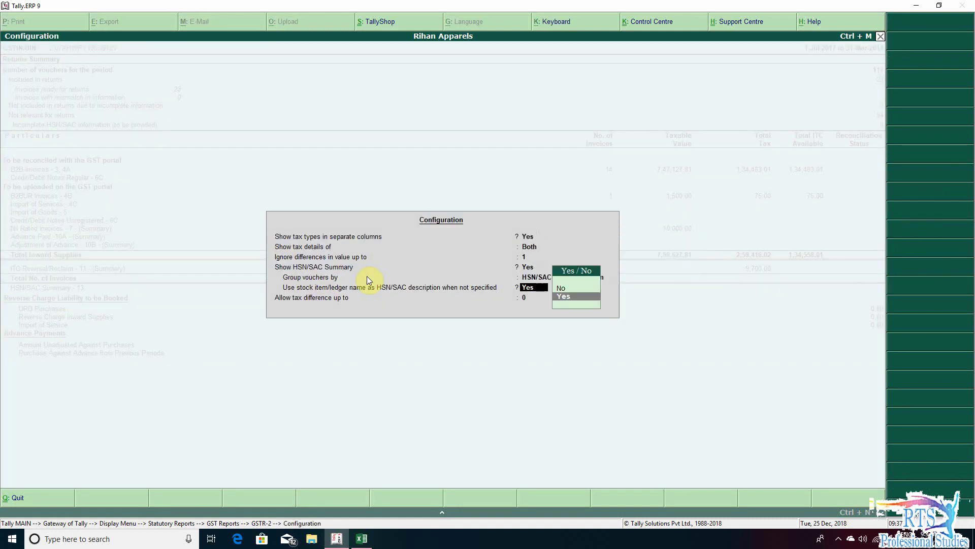
key("Return")
key("Return")
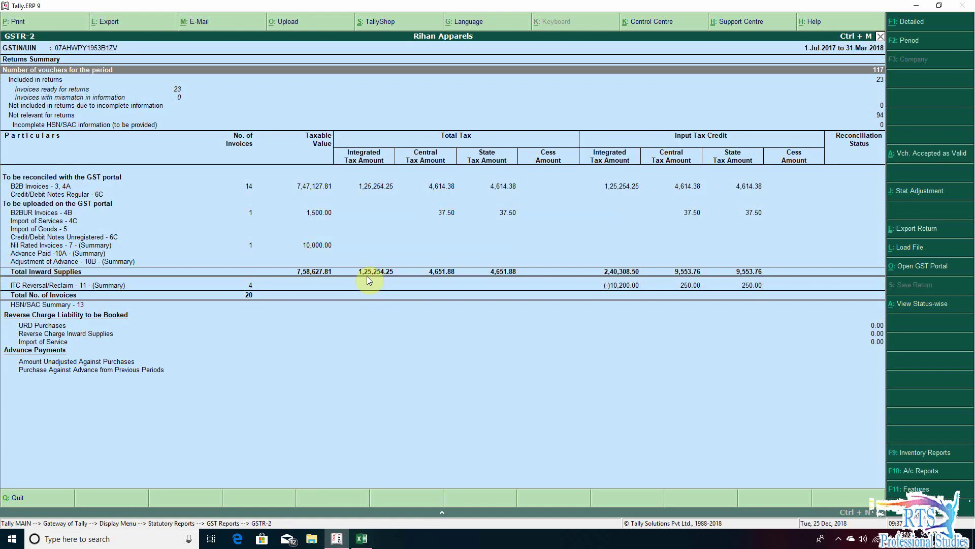
- Review the GSTR-2 summary rows from the B2B invoices to the HSN/SAC summary, including Total Inward Supplies and ITC Reversal/Reclaim
key("Down")
key("Down")
key("Down")
key("Down")
key("Down")
key("Down")
key("Down")
key("Down")
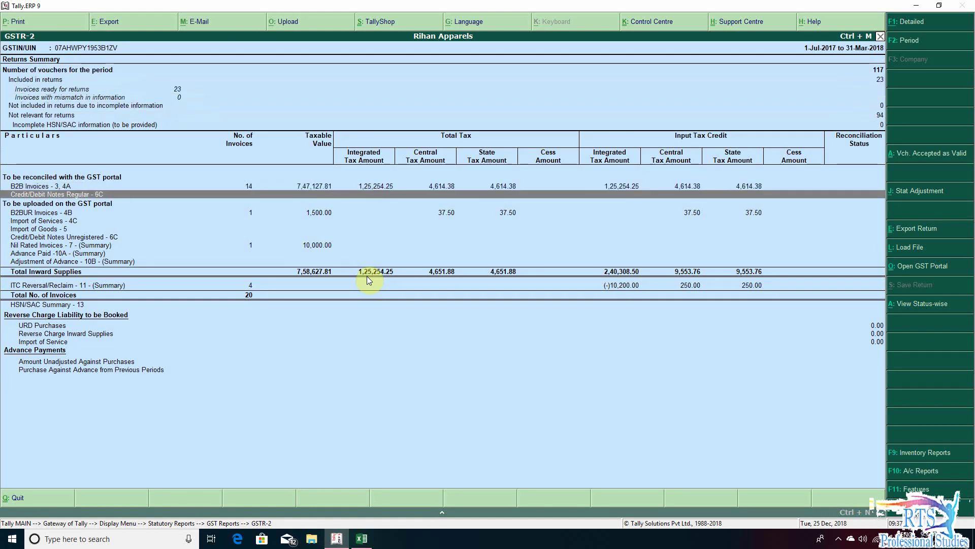
key("Down")
key("Down")
key("Down")
key("Down")
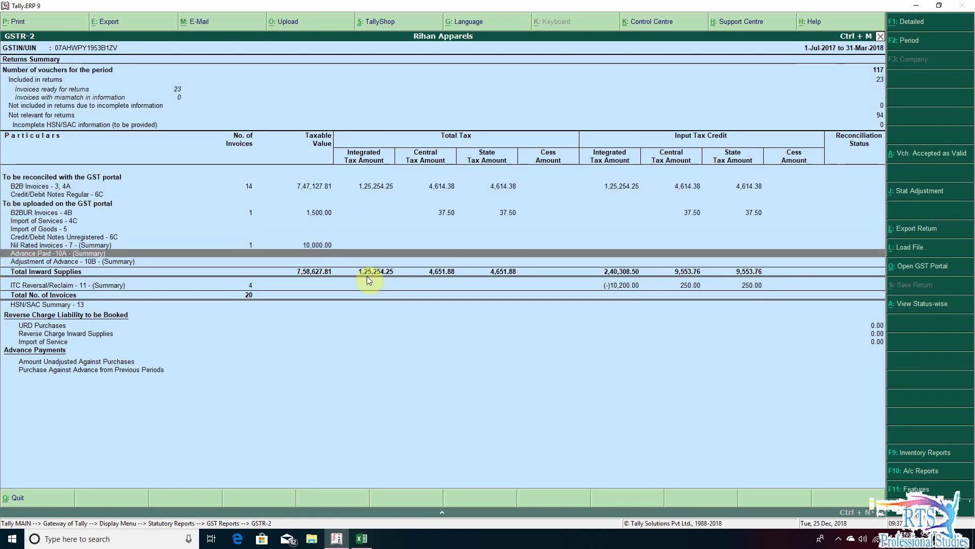
key("Down")
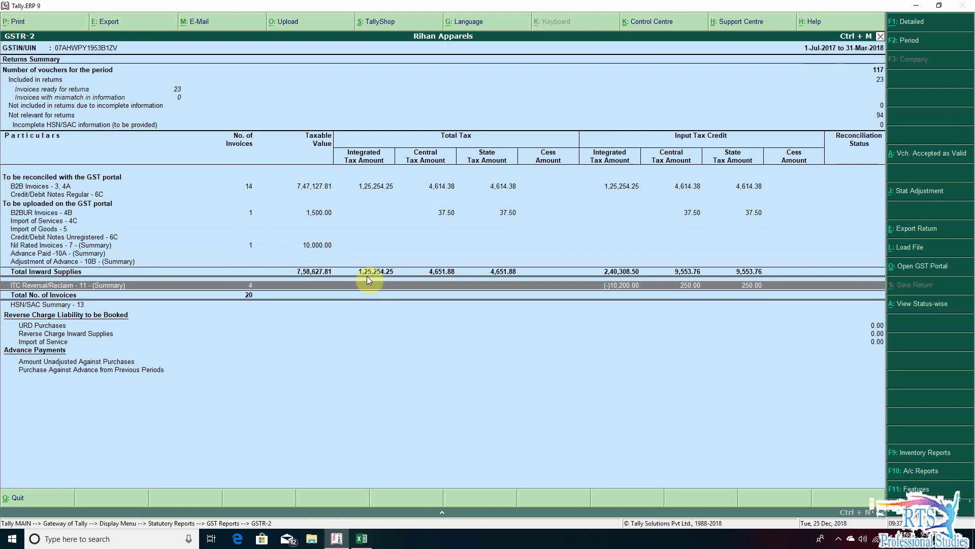
key("Down")
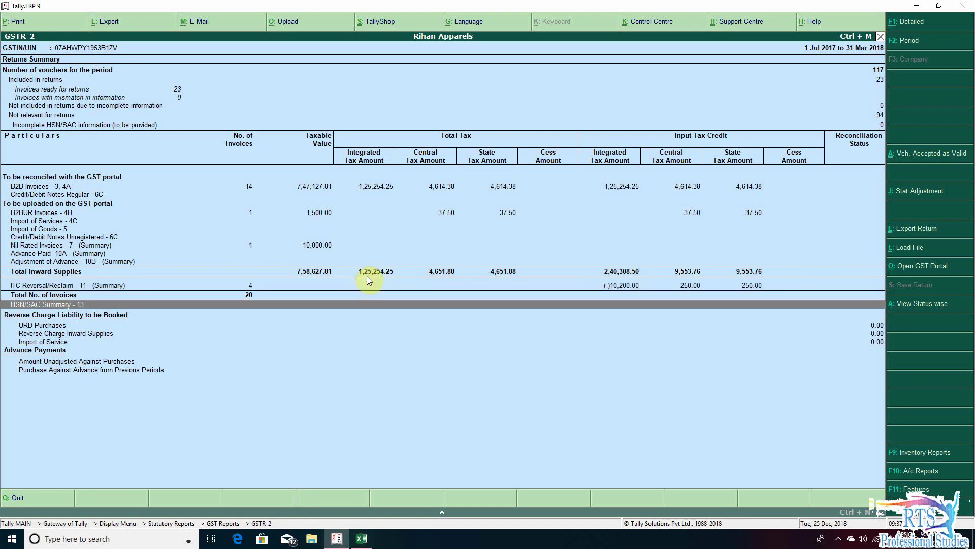
key("Up")
key("Up")
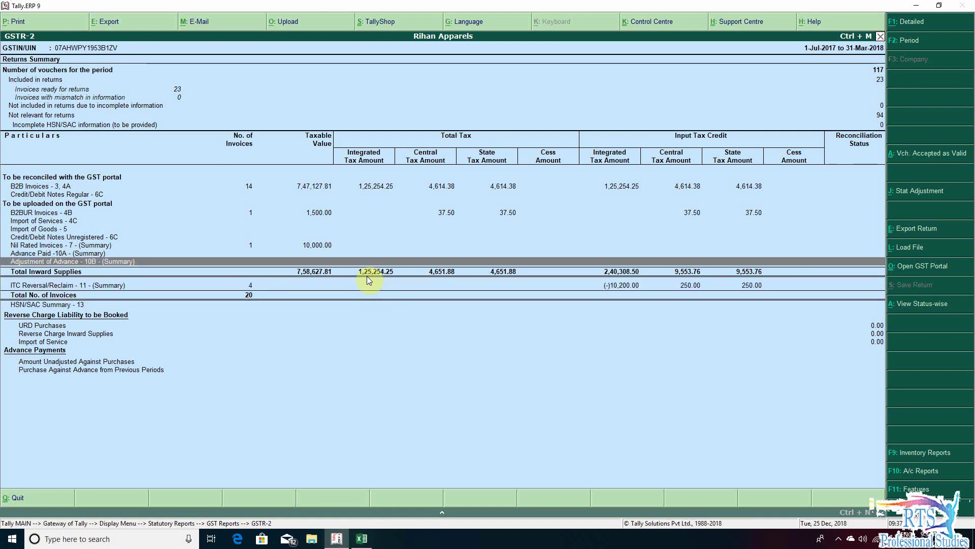
key("Down")
key("Up")
key("Down")
- Switch back to Excel, compare the ITC HSN grand totals with the GSTR-2 inward supply totals, and return to the GSTR-9 sheet
left_click(355, 533)
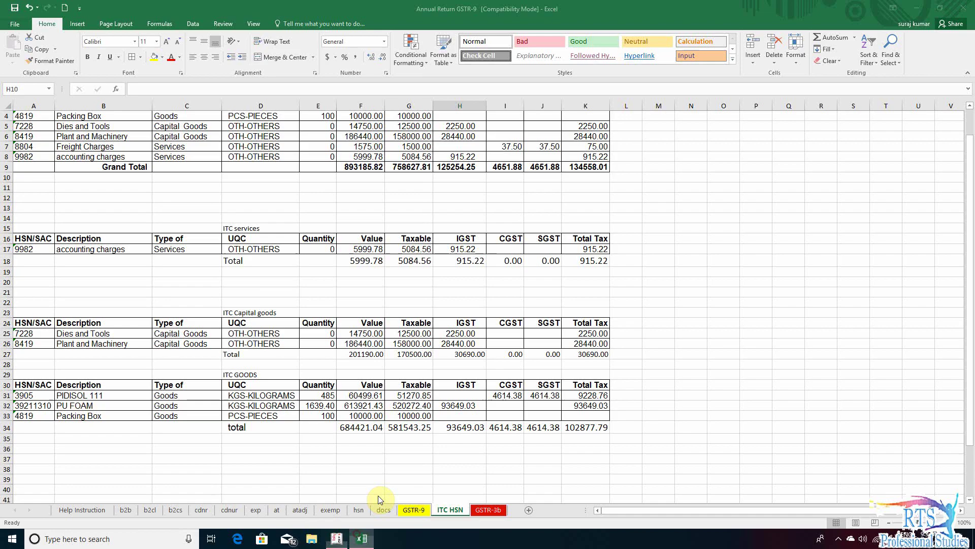
left_click(472, 281)
left_click(504, 190)
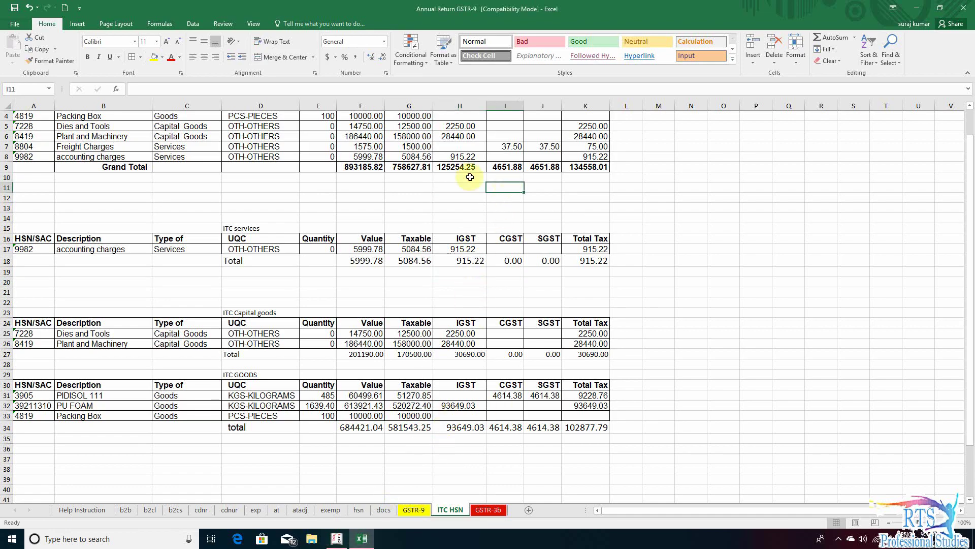
left_click(397, 178)
left_click(497, 179)
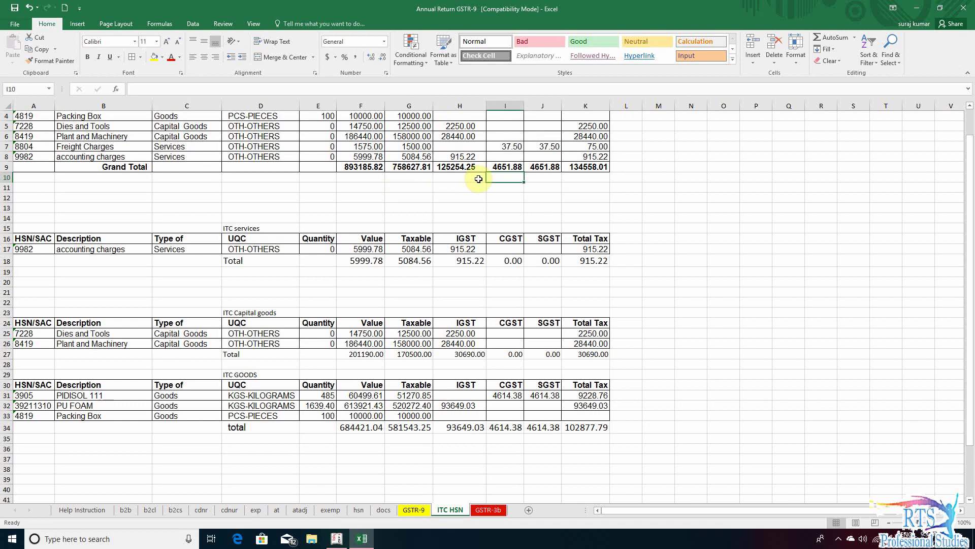
left_click(356, 176)
left_click(507, 175)
left_click(557, 175)
left_click(589, 175)
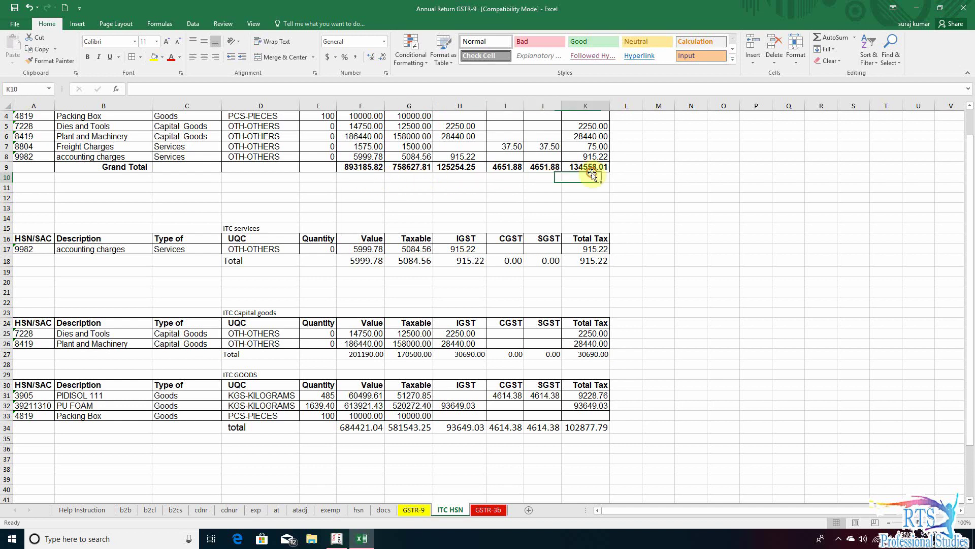
left_click(389, 179)
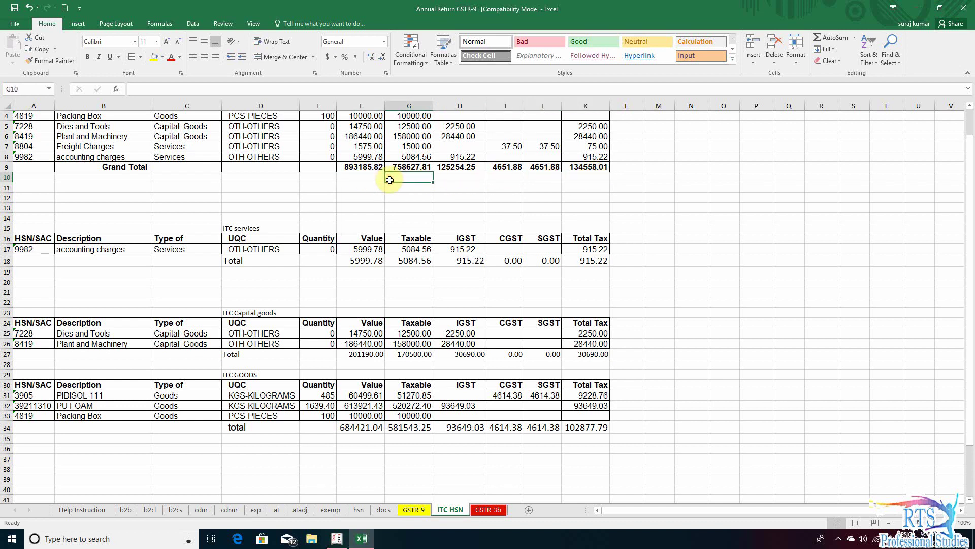
scroll(463, 203, "up", 1)
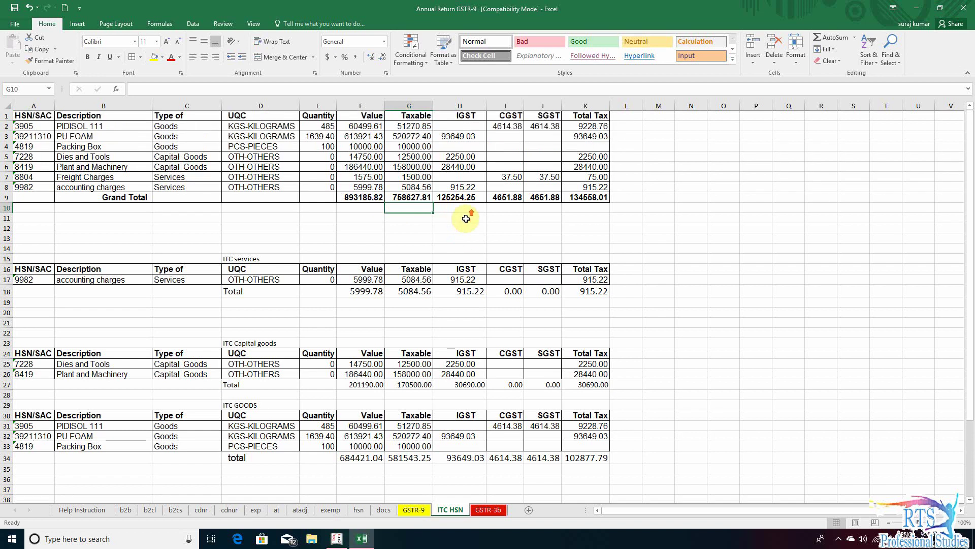
left_click(457, 199)
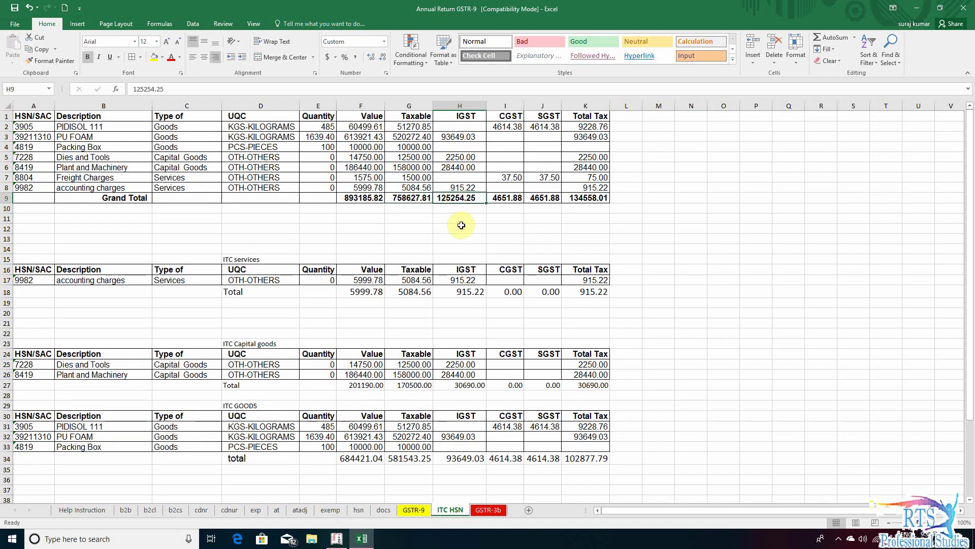
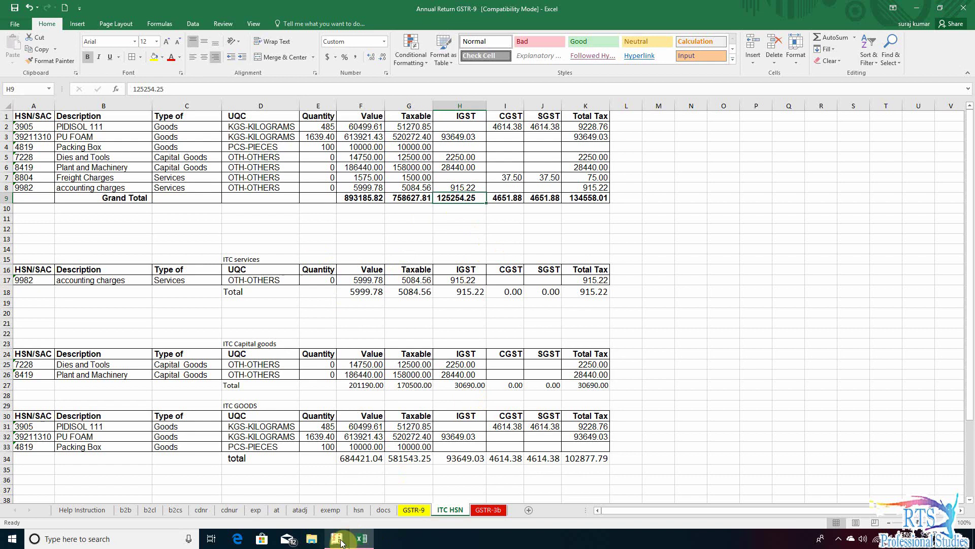
left_click(409, 511)
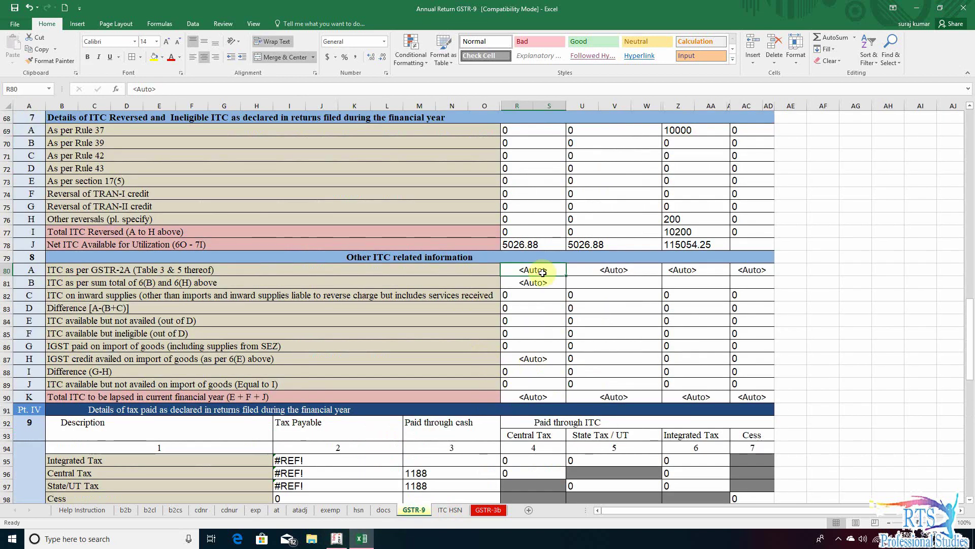
- Link row 8A's Central Tax and State Tax cells to the CGST and SGST grand totals on the ITC HSN sheet
type("+")
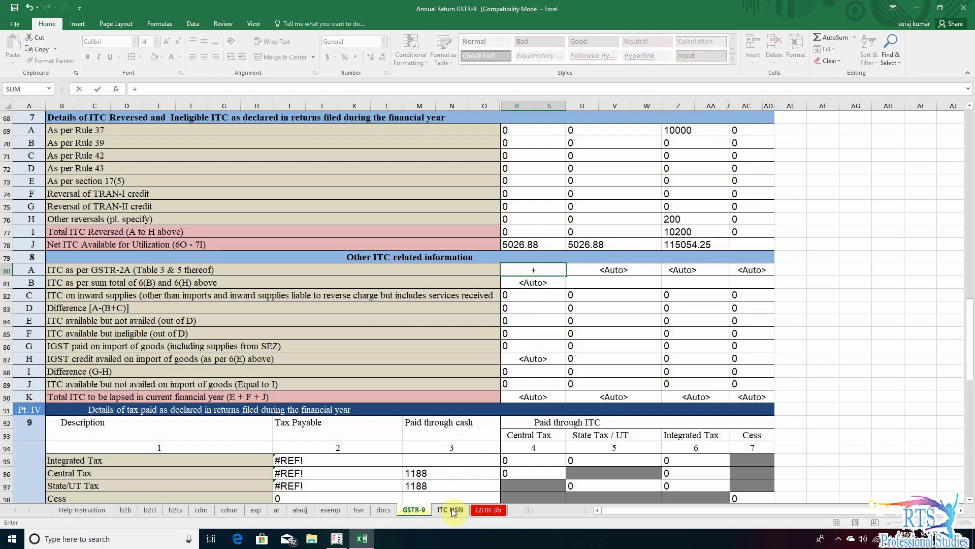
left_click(452, 509)
left_click(506, 197)
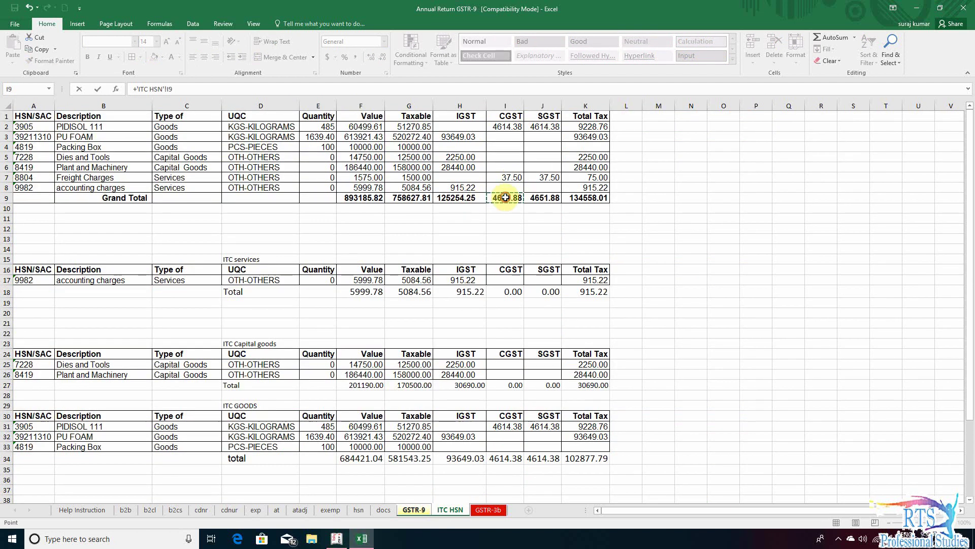
key("Return")
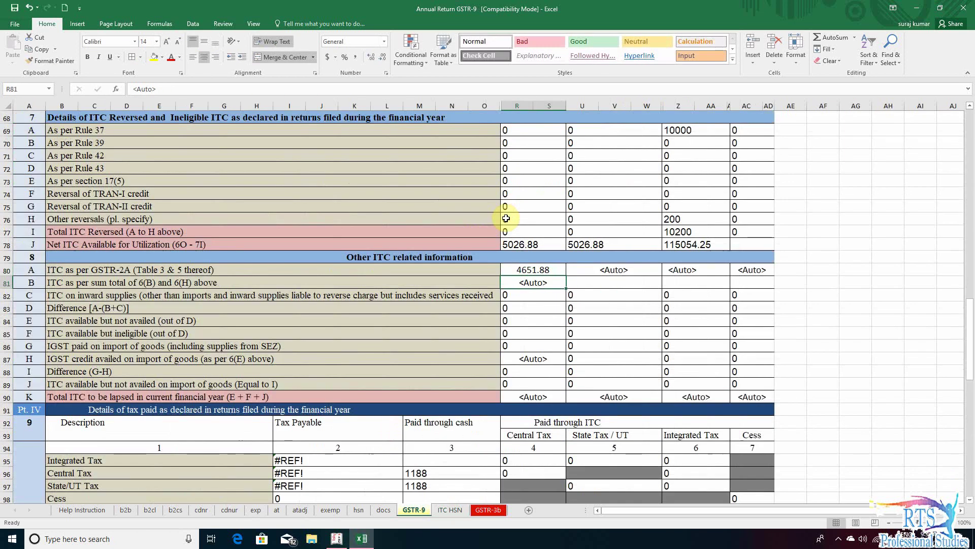
left_click(626, 268)
type("+")
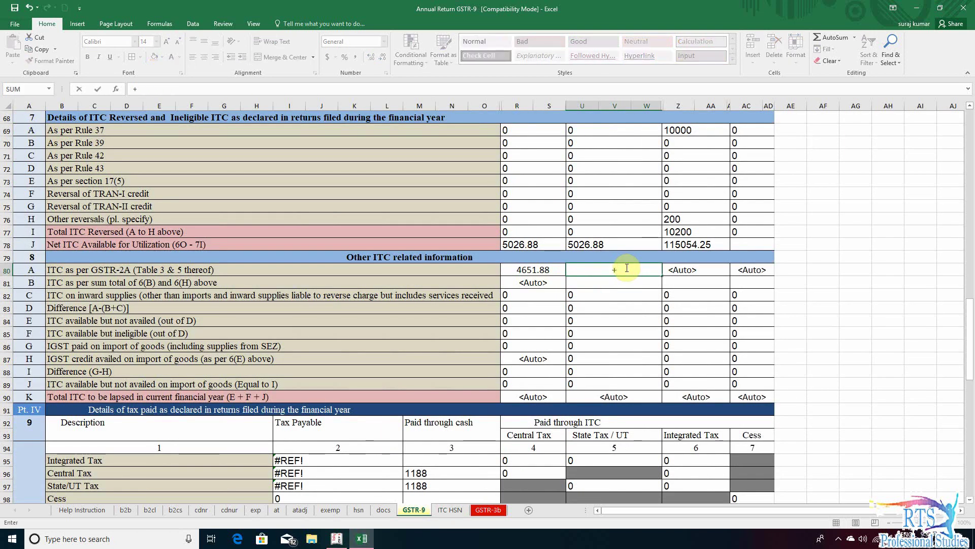
left_click(450, 510)
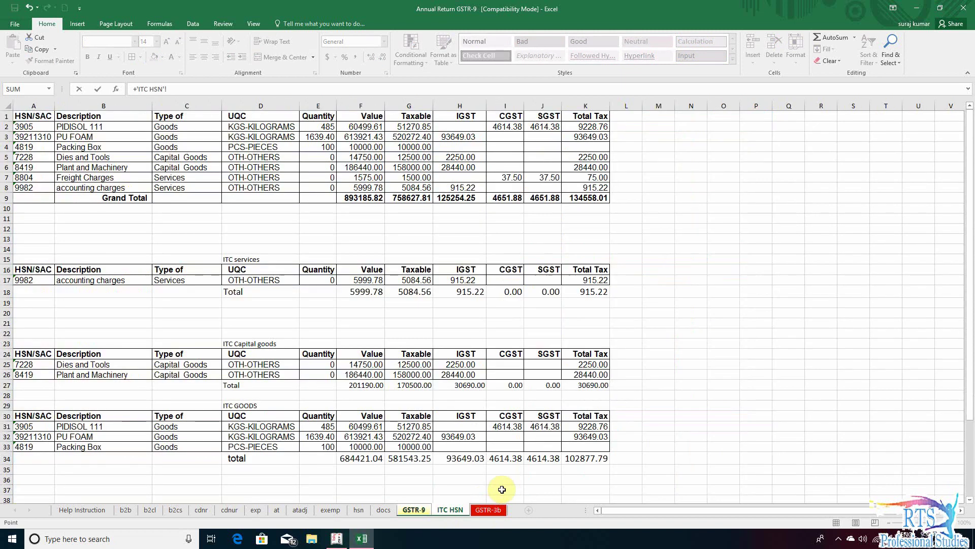
left_click(540, 196)
key("Return")
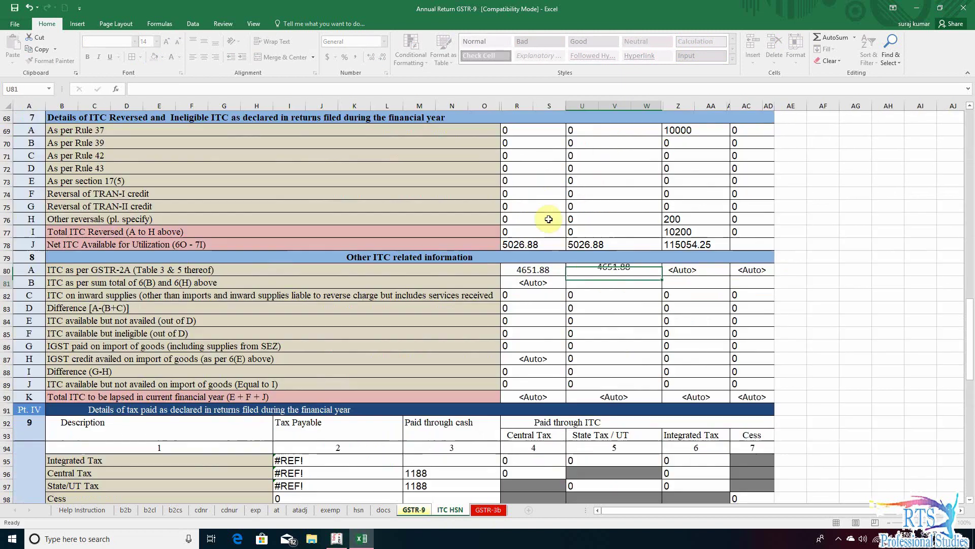
- Link row 8A's Integrated Tax cell to the IGST grand total on the ITC HSN sheet
left_click(703, 273)
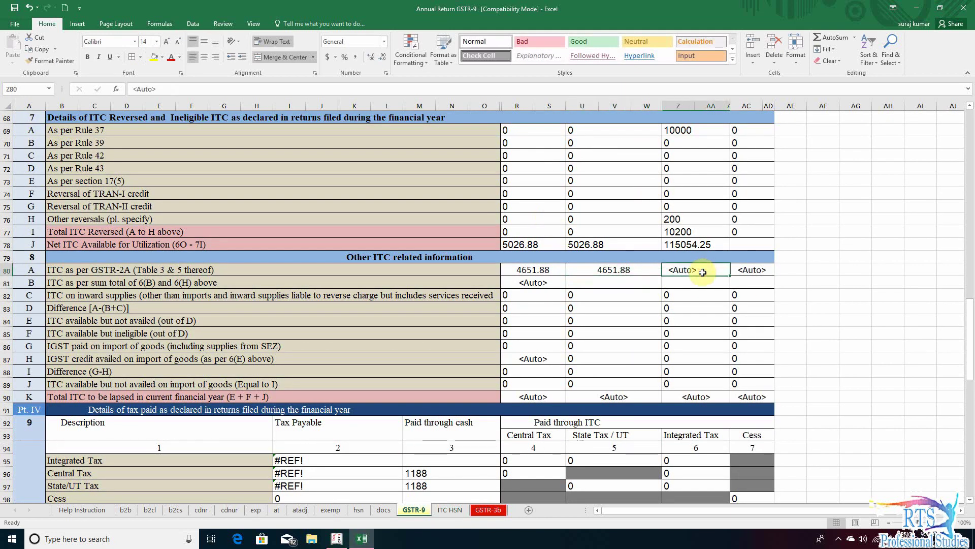
type("+")
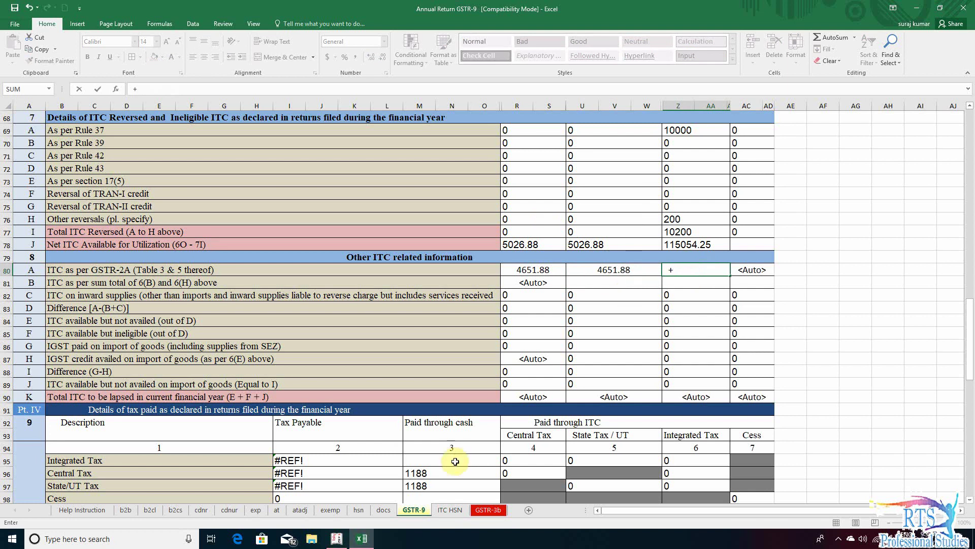
left_click(449, 509)
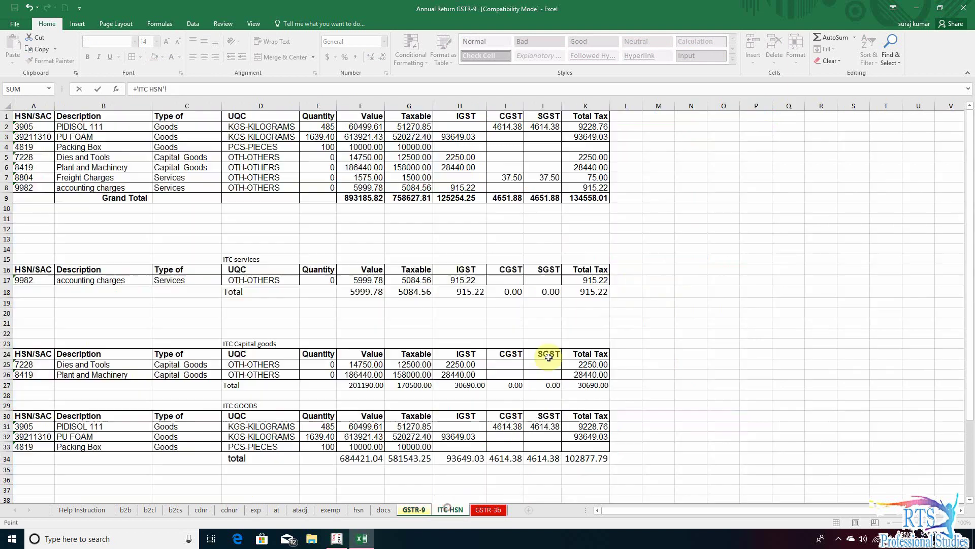
left_click(454, 197)
key("Return")
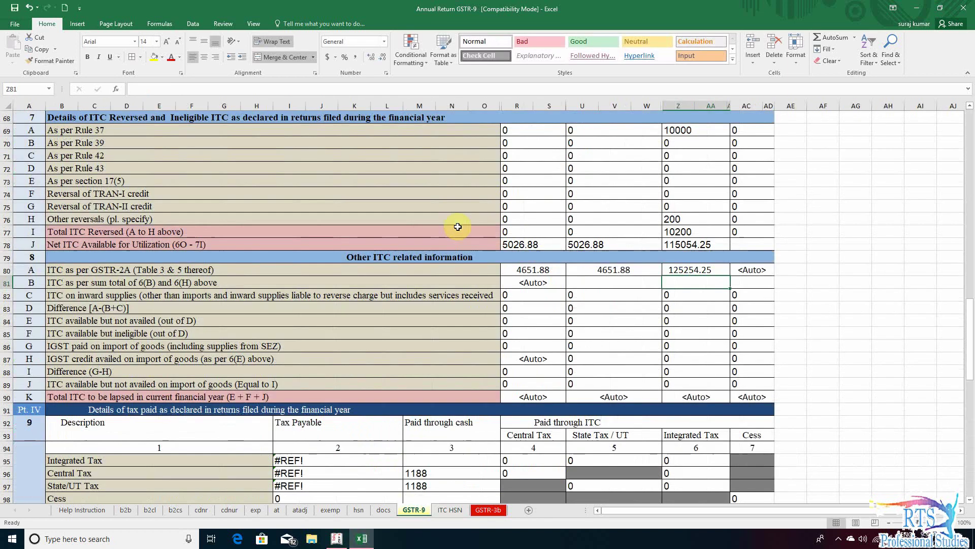
- Check the Central, State and Integrated Tax formulas in row 8A, ITC as per GSTR-2A
left_click(521, 271)
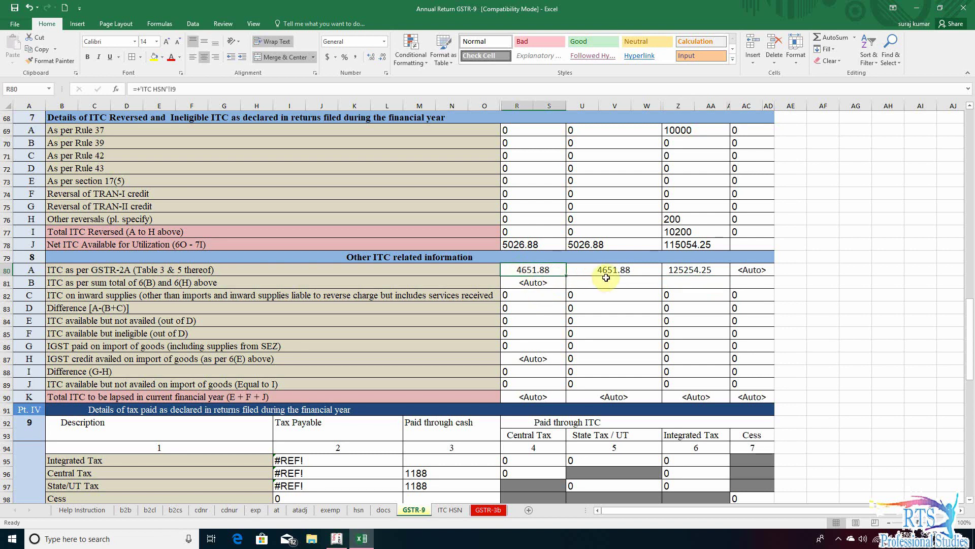
left_click(607, 275)
left_click(705, 271)
left_click(617, 271)
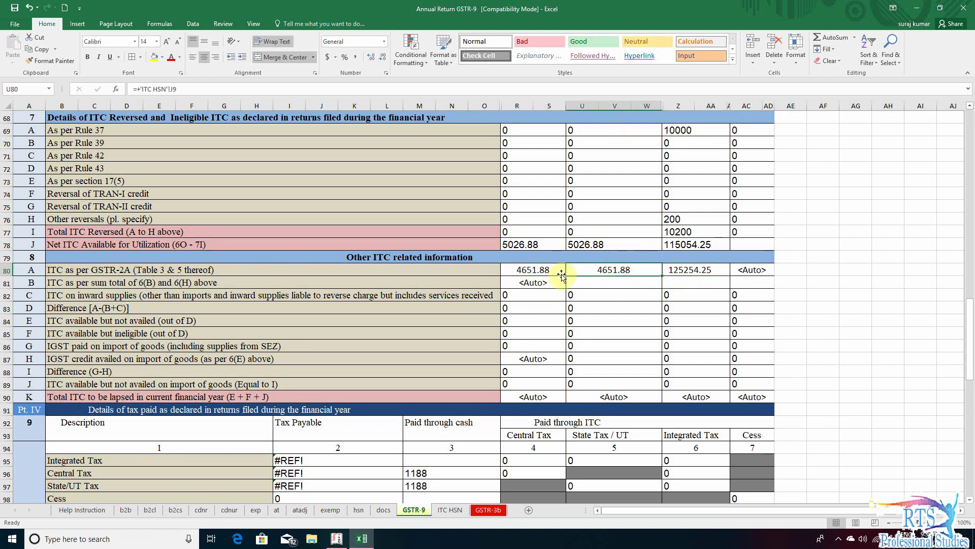
left_click(538, 270)
left_click(605, 273)
left_click(697, 270)
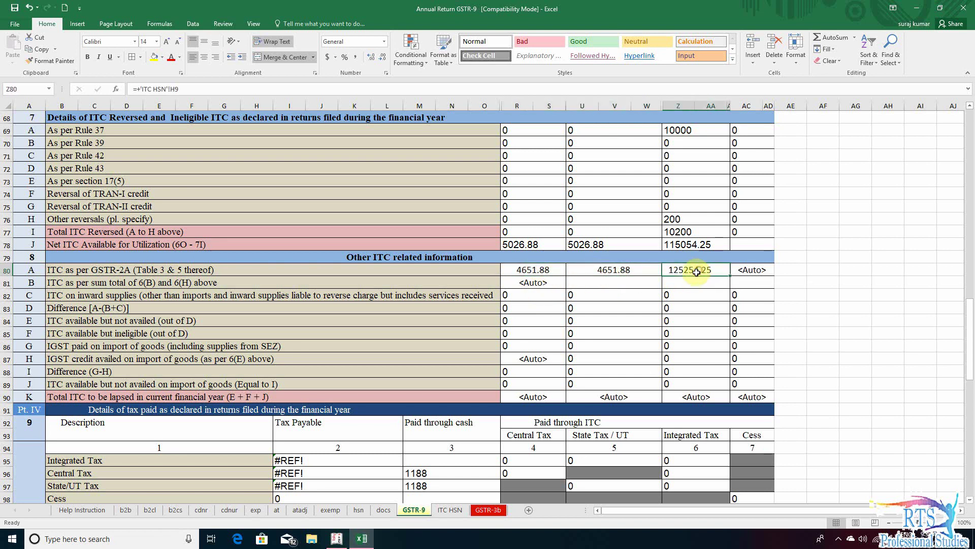
left_click(542, 271)
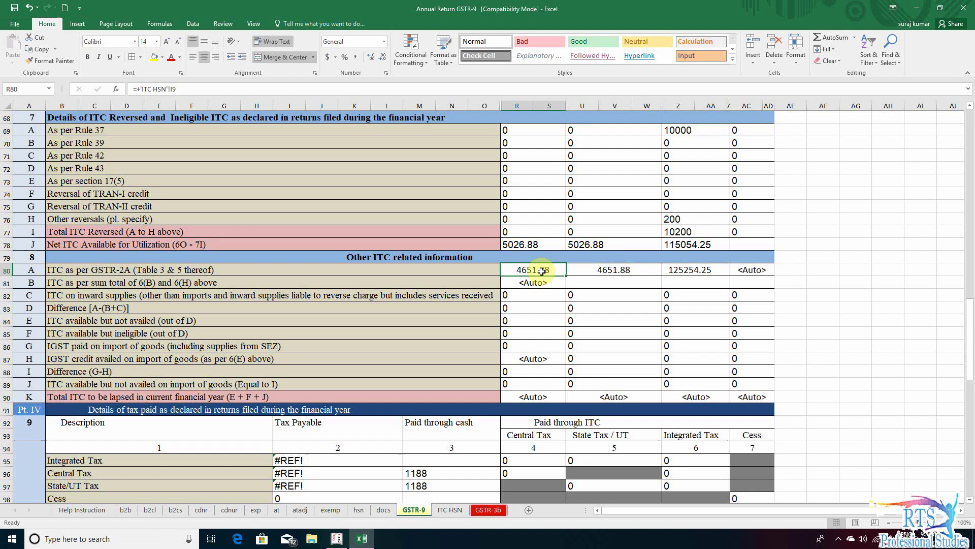
left_click(604, 274)
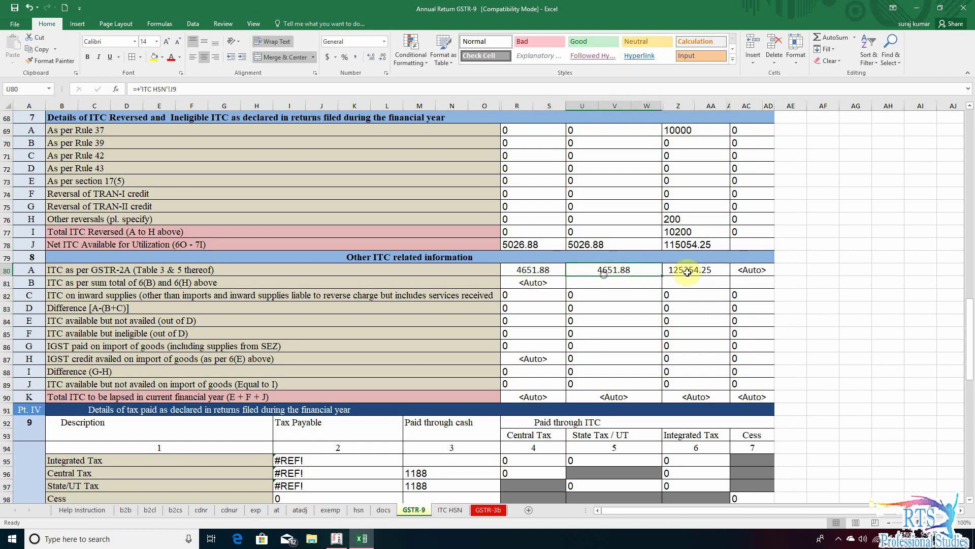
left_click(694, 273)
left_click(531, 270)
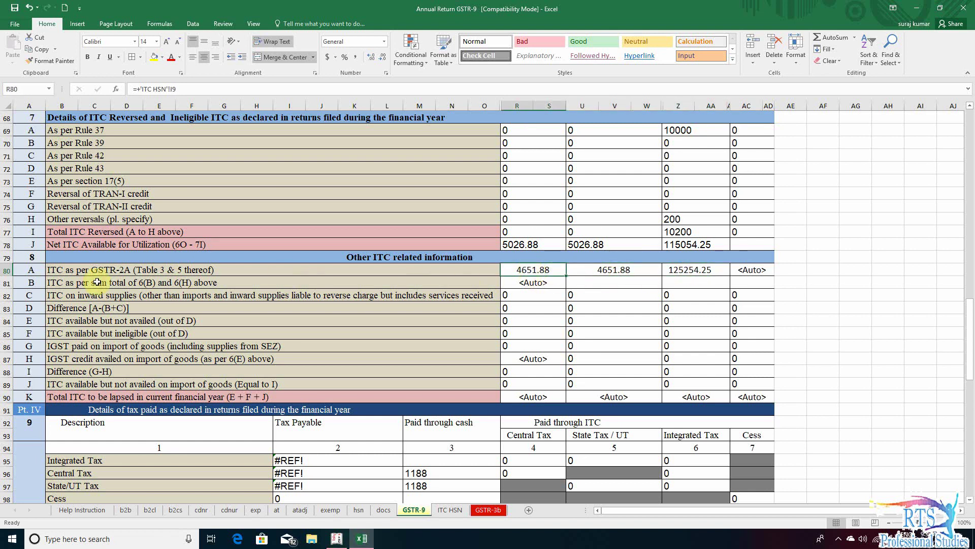
- Review the inward supplies in 6(B) and the reclaimed ITC in 6(H) that row 8B adds together
left_click(62, 284)
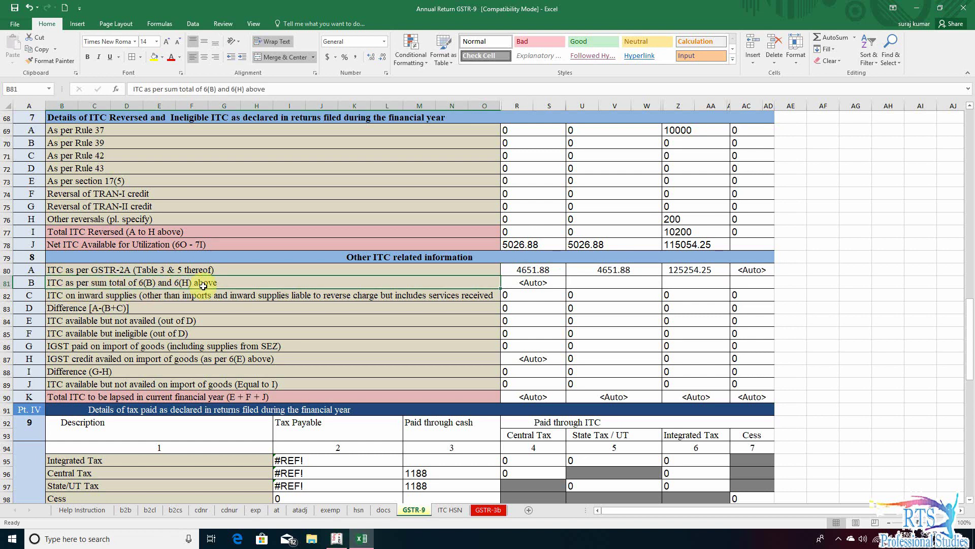
scroll(102, 246, "up", 1)
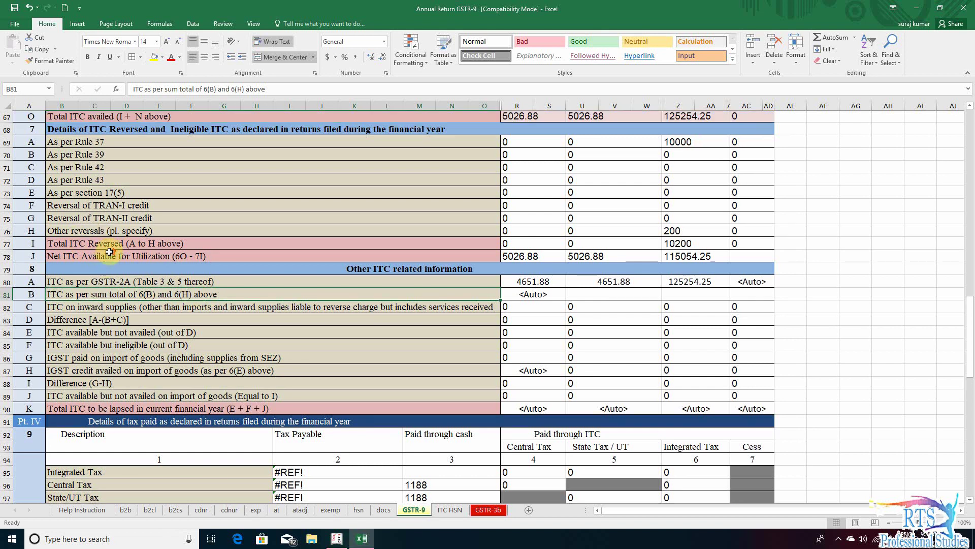
scroll(135, 252, "up", 3)
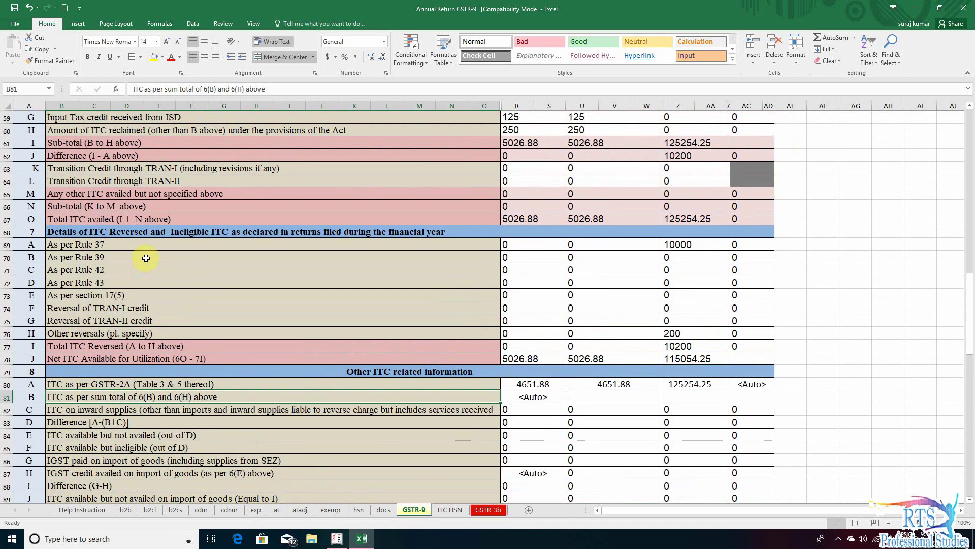
scroll(146, 259, "up", 4)
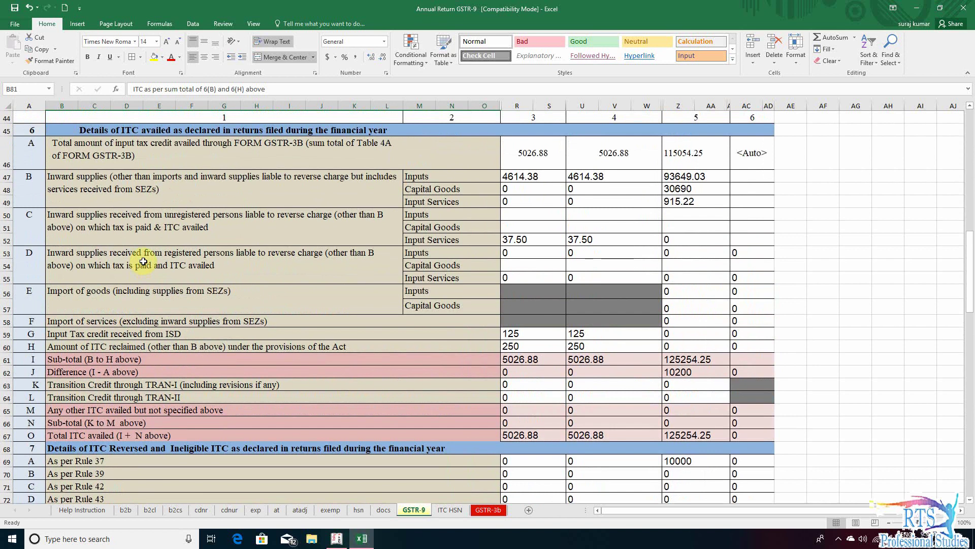
left_click(76, 178)
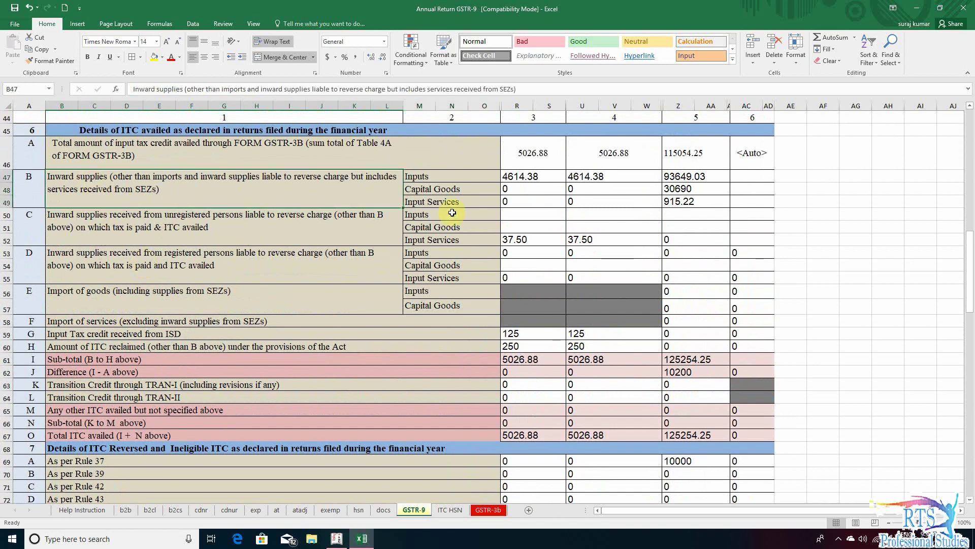
left_click(508, 191)
left_click(522, 211)
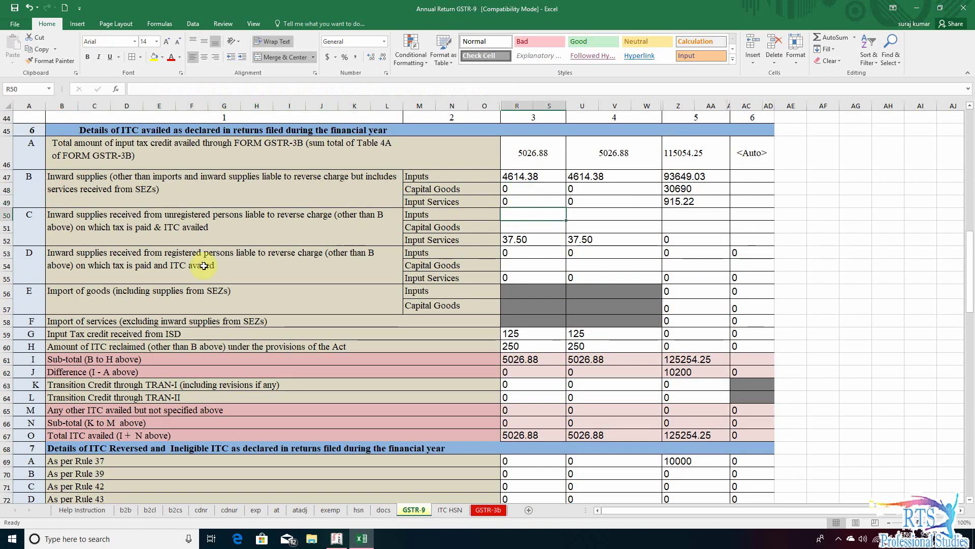
scroll(185, 401, "down", 3)
scroll(184, 400, "down", 1)
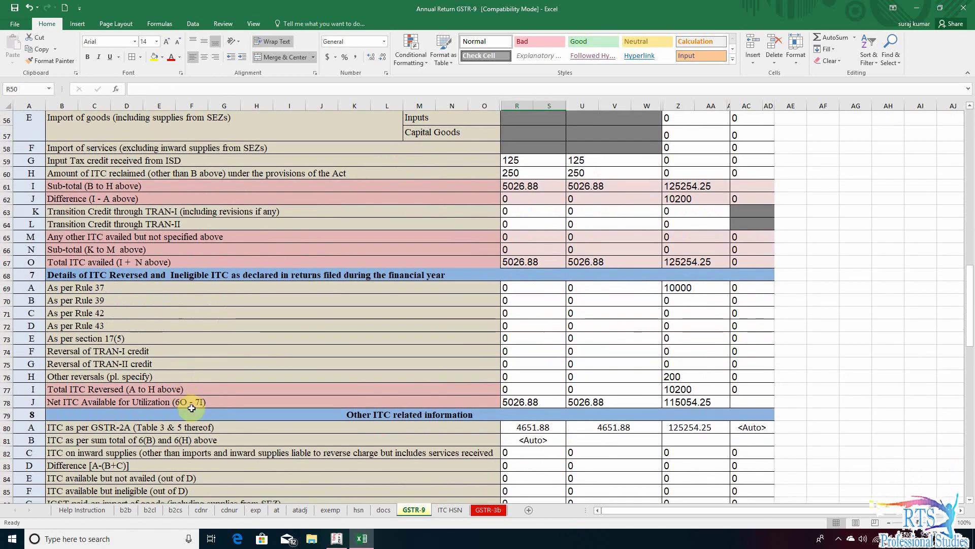
left_click(204, 440)
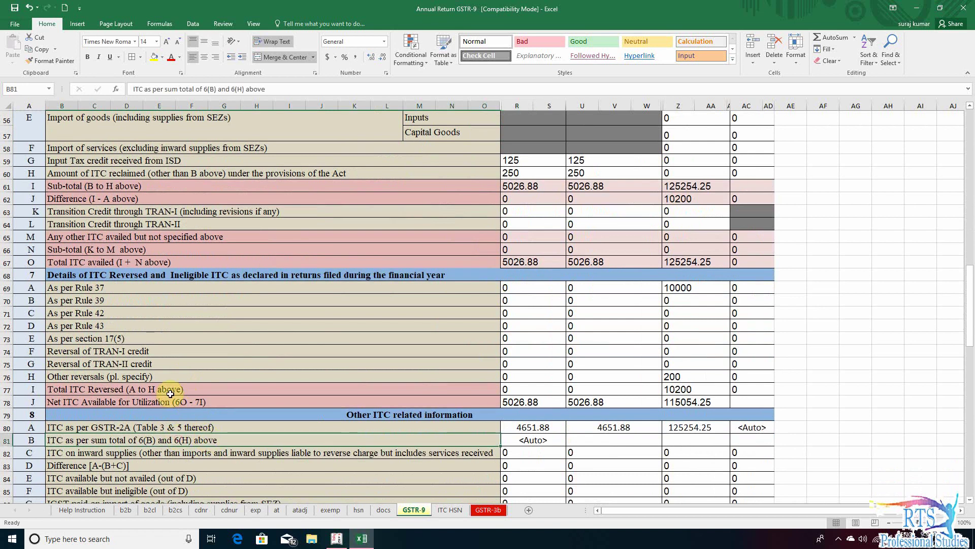
left_click(97, 173)
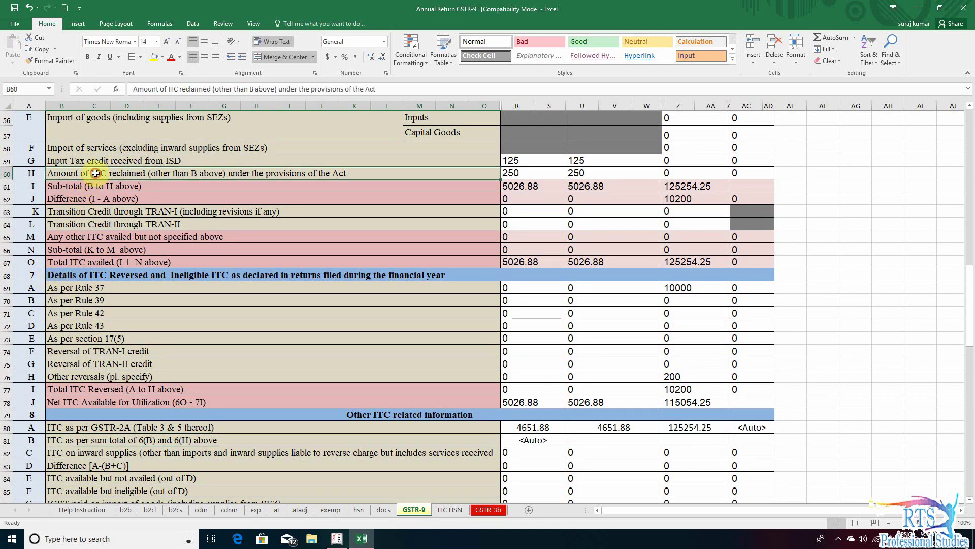
left_click(543, 176)
left_click(670, 174)
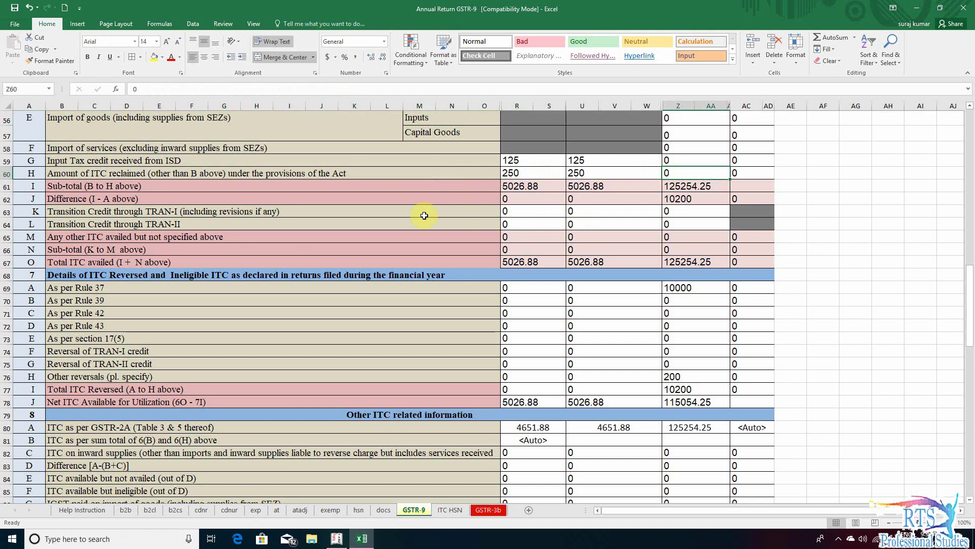
key("Up")
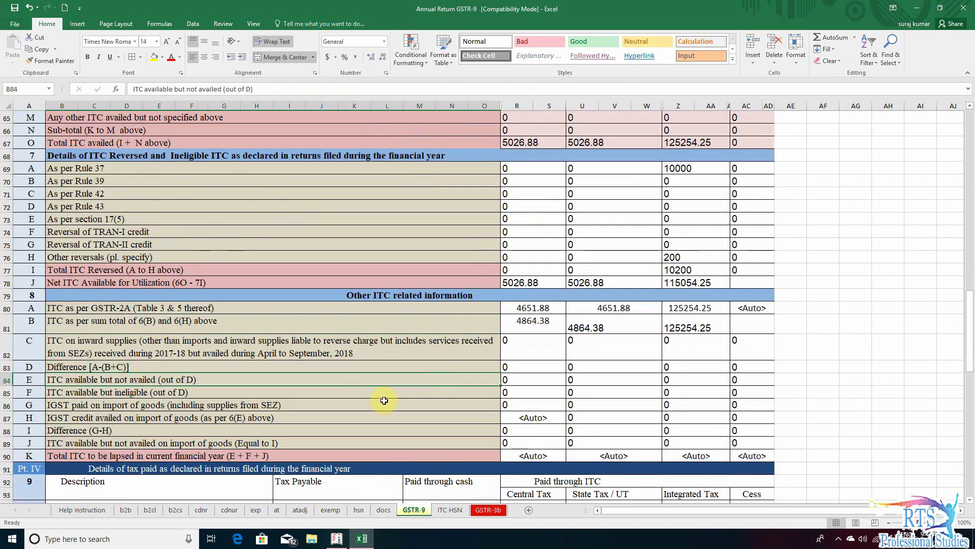
- Examine row 8C, ITC on 2017-18 inward supplies availed during April to September 2018, across its tax columns
left_click(157, 348)
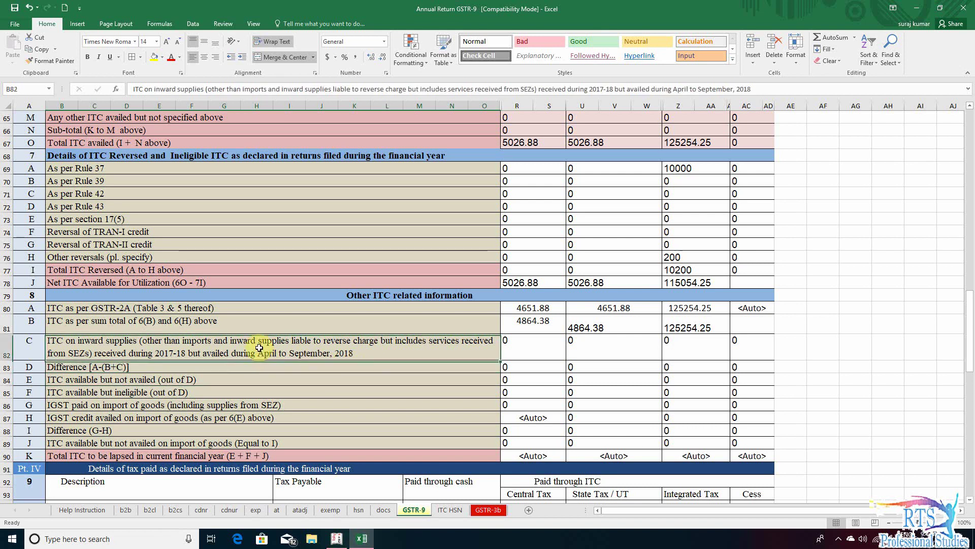
left_click(516, 350)
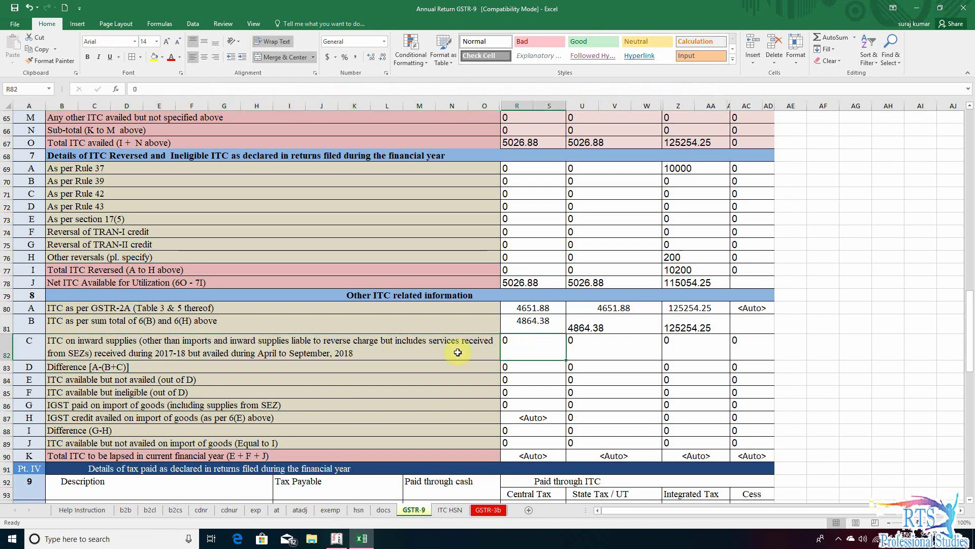
left_click(440, 359)
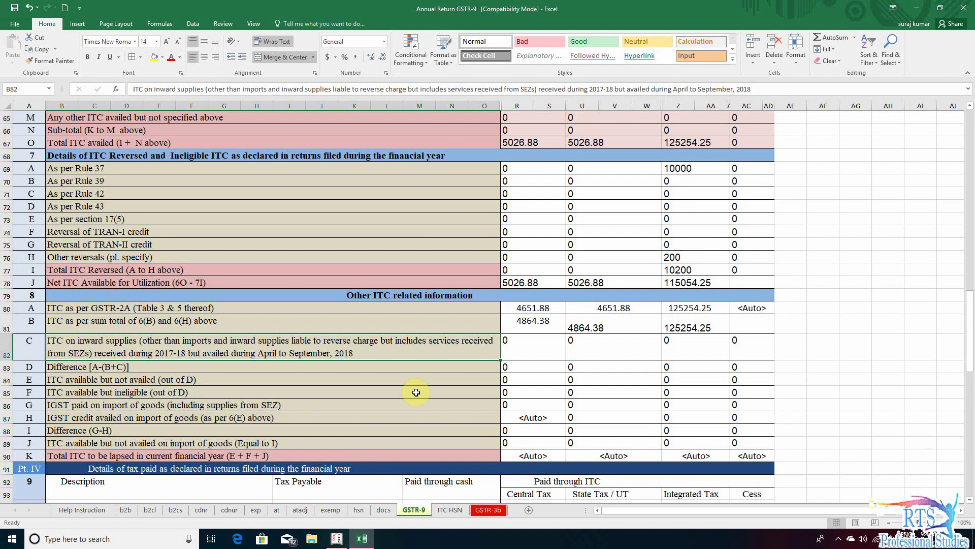
key("Right")
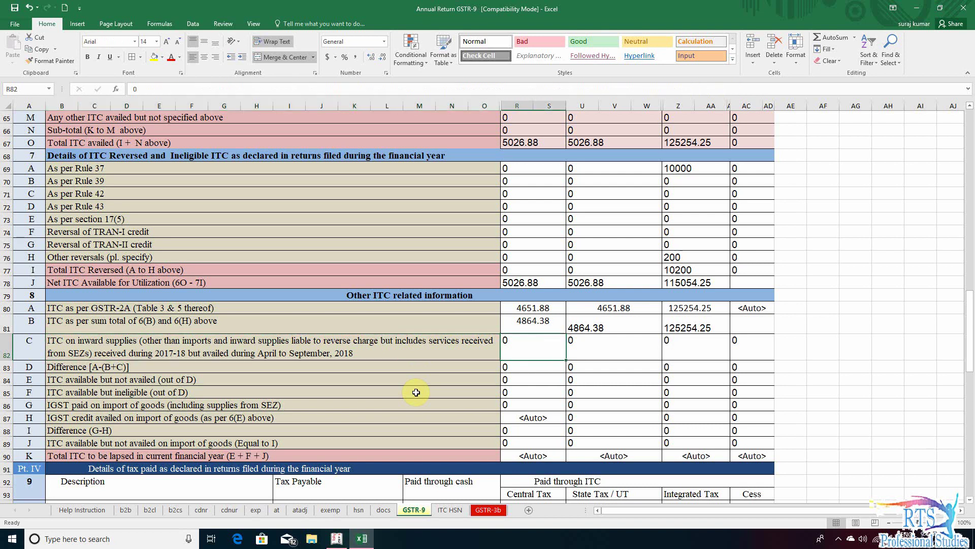
key("Right")
key("Right")
key("Left")
key("Left")
key("Right")
key("Right")
key("Left")
key("Left")
left_click(589, 340)
left_click(536, 344)
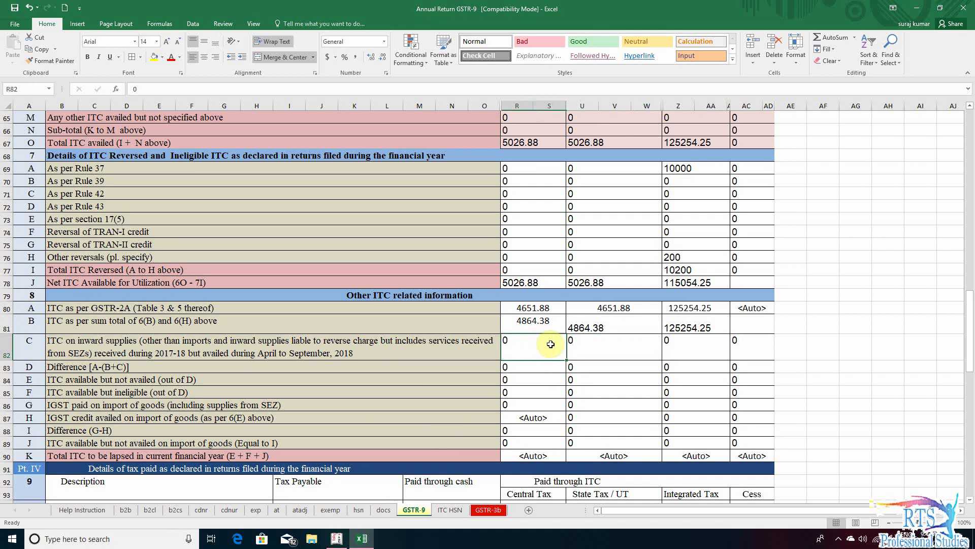
left_click(607, 346)
left_click(679, 350)
left_click(534, 350)
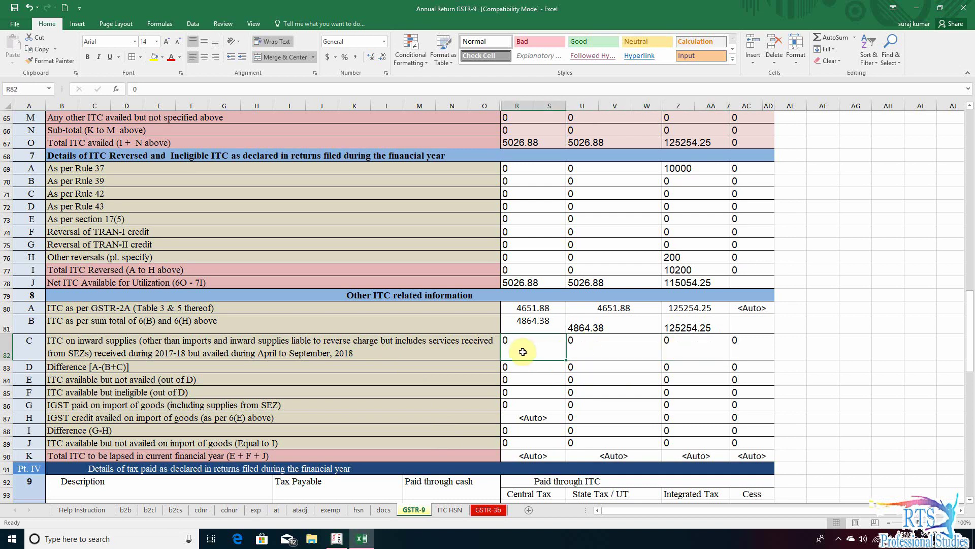
- Switch to Tally and change the GSTR-2 report period to run from 1-4-2018 to 31-3-2019
left_click(361, 539)
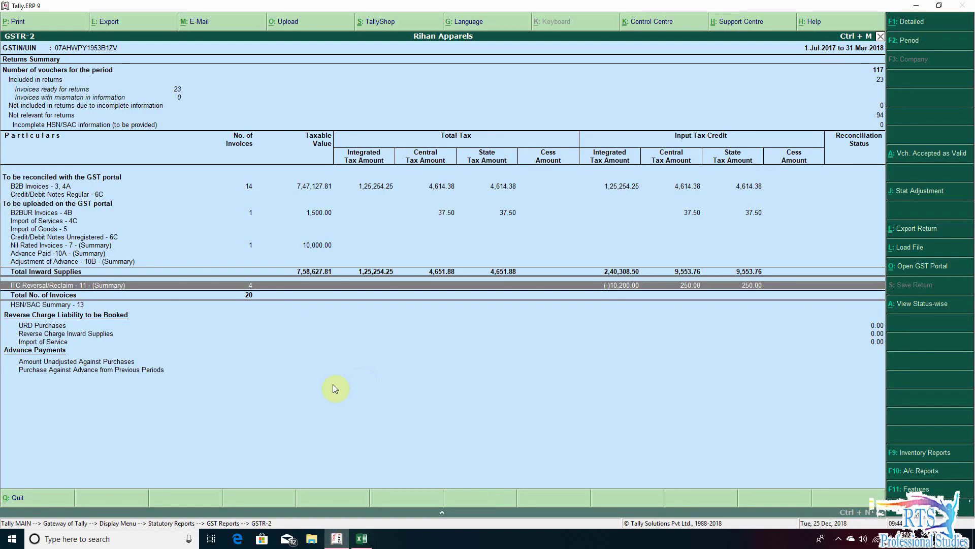
key("F2")
key("BackSpace")
key("BackSpace")
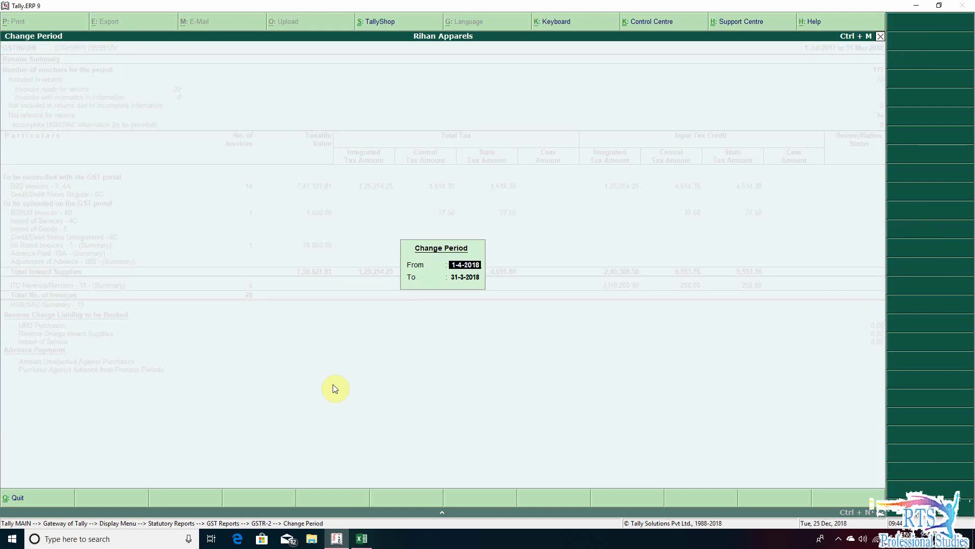
key("Return")
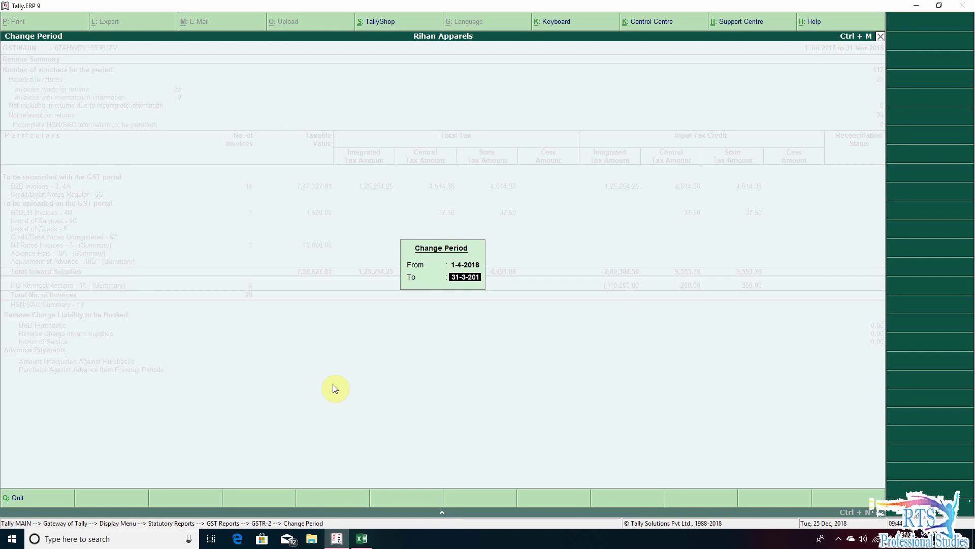
key("Return")
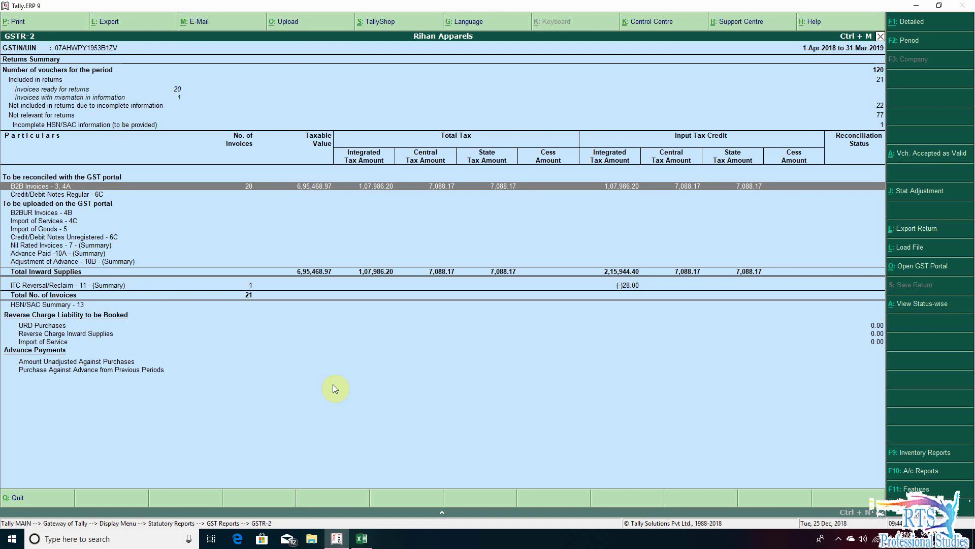
- Open the B2B Invoices - 3, 4A party register and go to the earliest-dated invoices
key("Return")
key("F5")
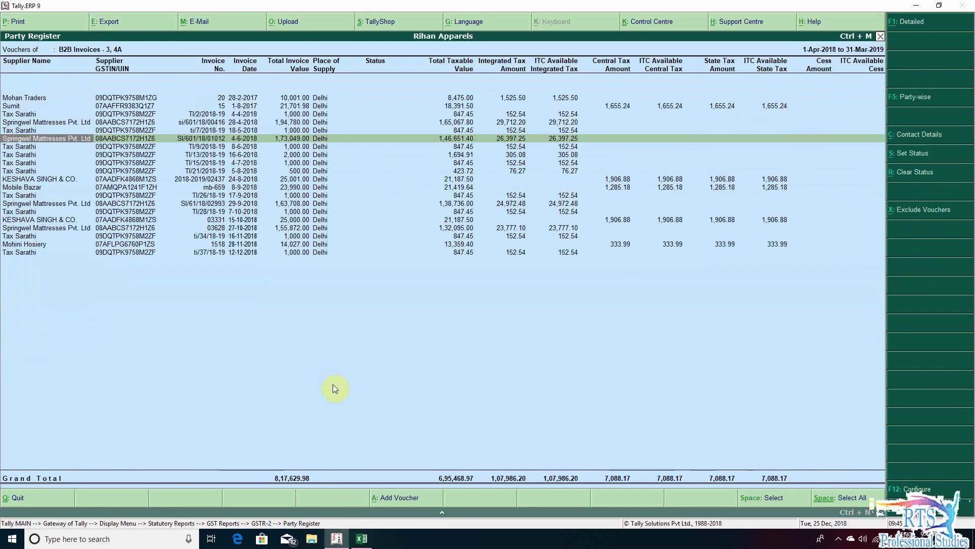
key("Up")
key("Up")
key("Up")
key("Up")
key("Up")
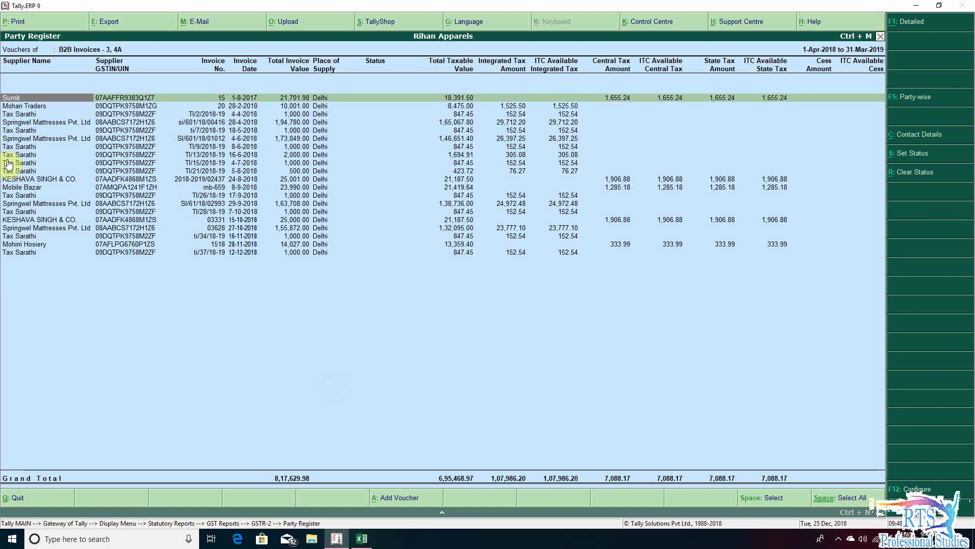
- Mark the two invoices dated before April 2018 in the party register, and clear the marks again
key("Down")
key("Up")
key("space")
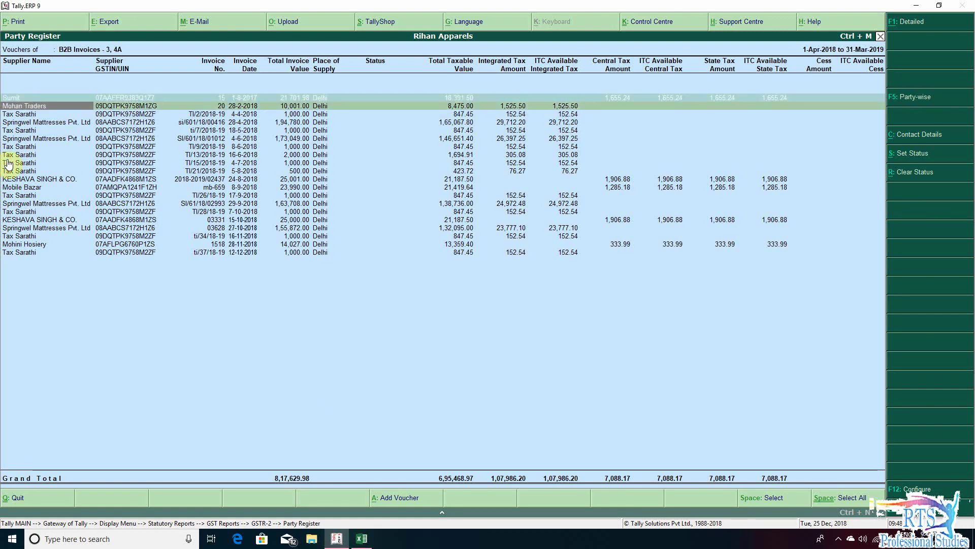
key("Up")
key("Down")
key("Down")
key("Up")
key("Up")
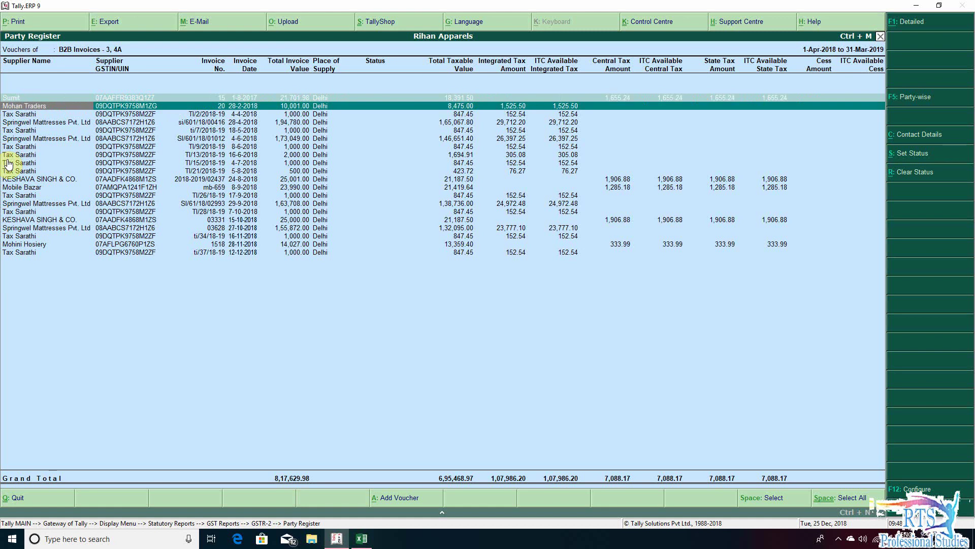
key("Down")
key("Up")
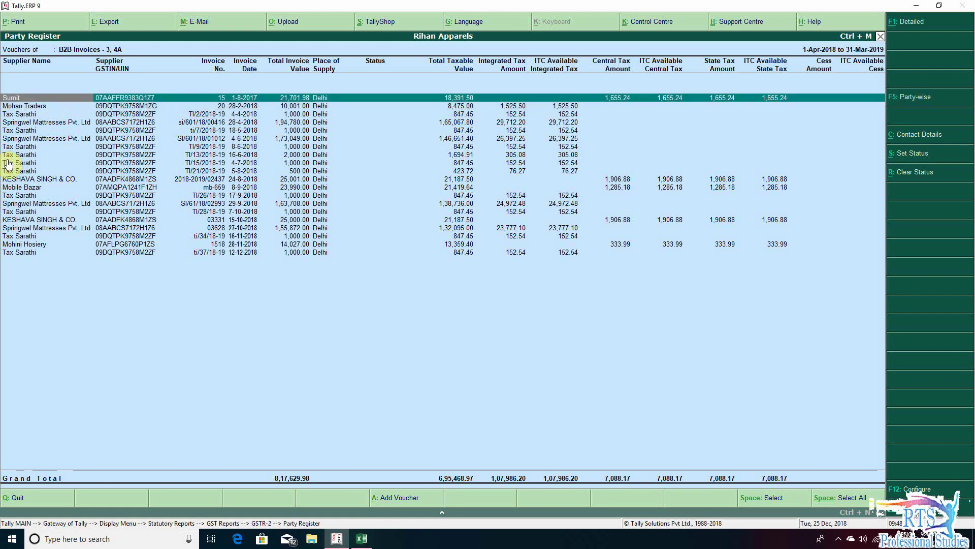
key("space")
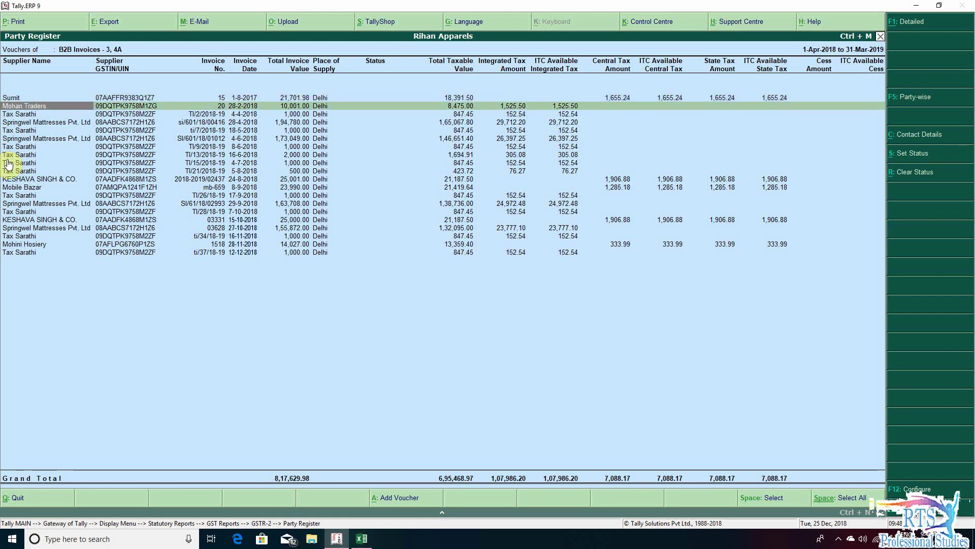
- Examine the available integrated, central and state tax ITC on the two invoices dated before April 2018
key("Up")
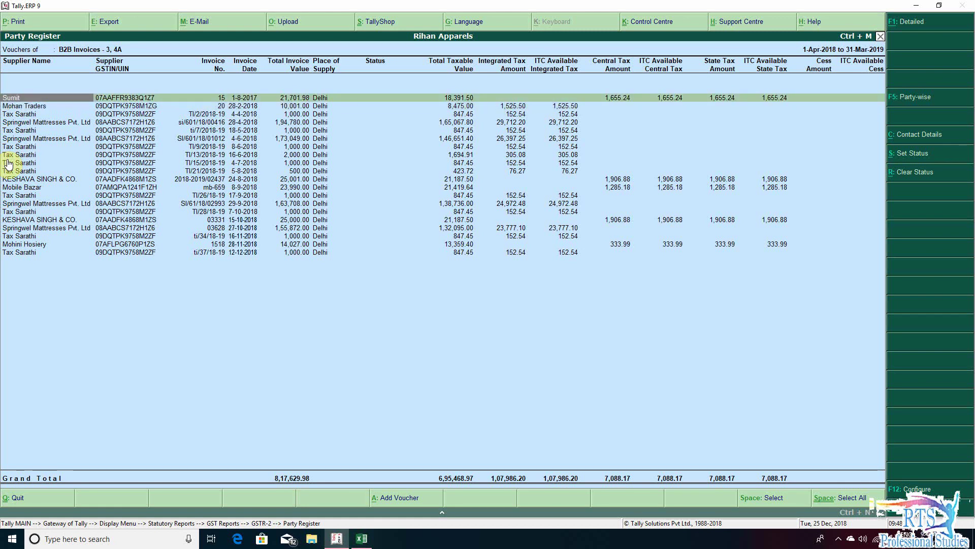
key("Down")
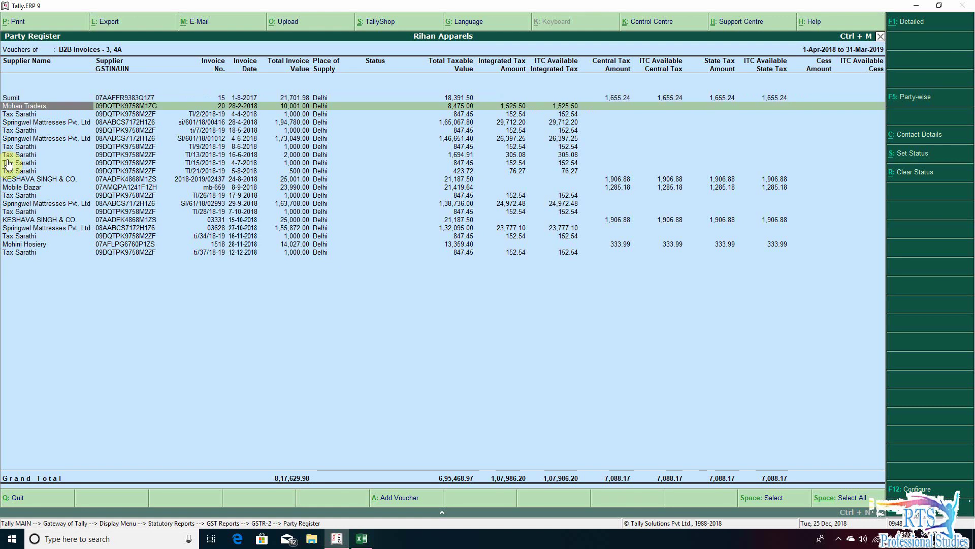
key("Up")
key("Down")
key("Down")
key("Down")
key("Down")
key("Down")
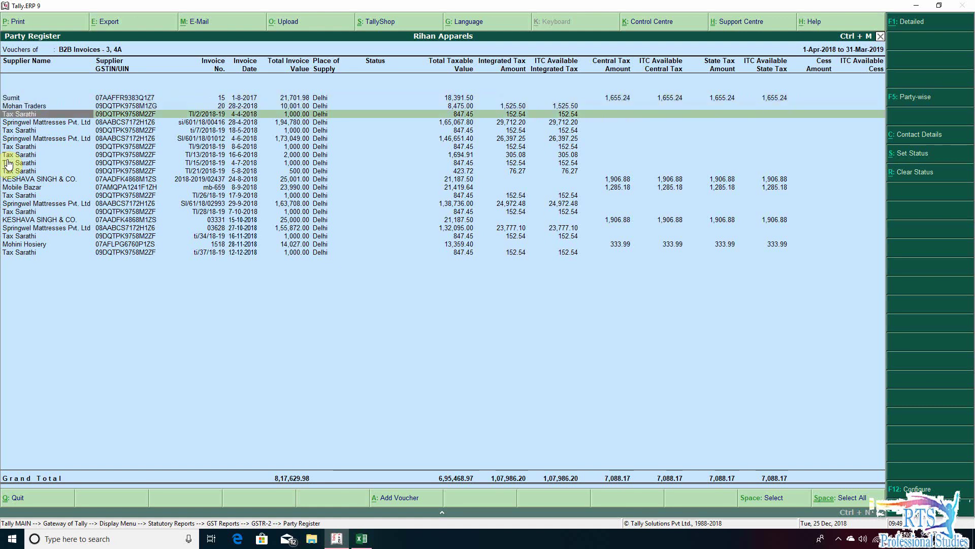
key("Up")
key("Up")
key("Up")
key("Up")
key("Up")
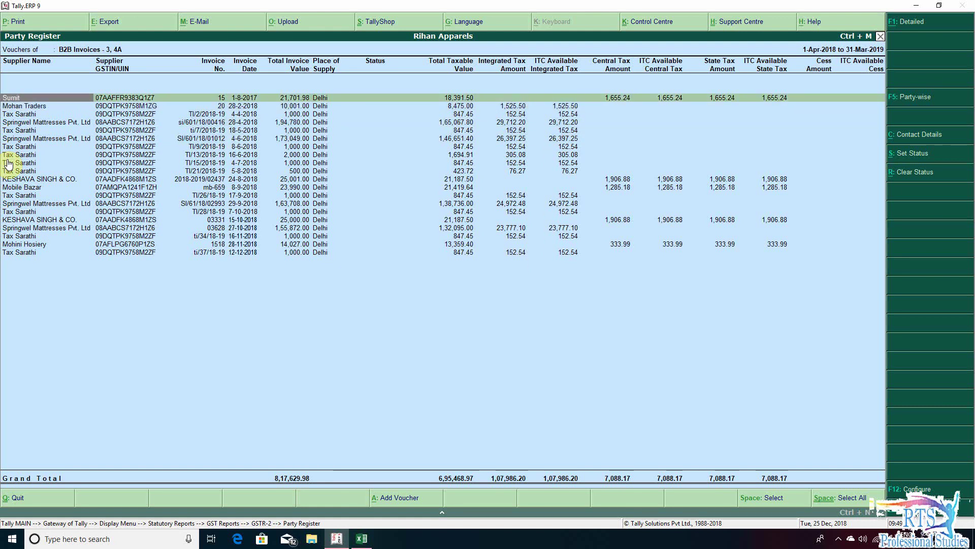
key("Down")
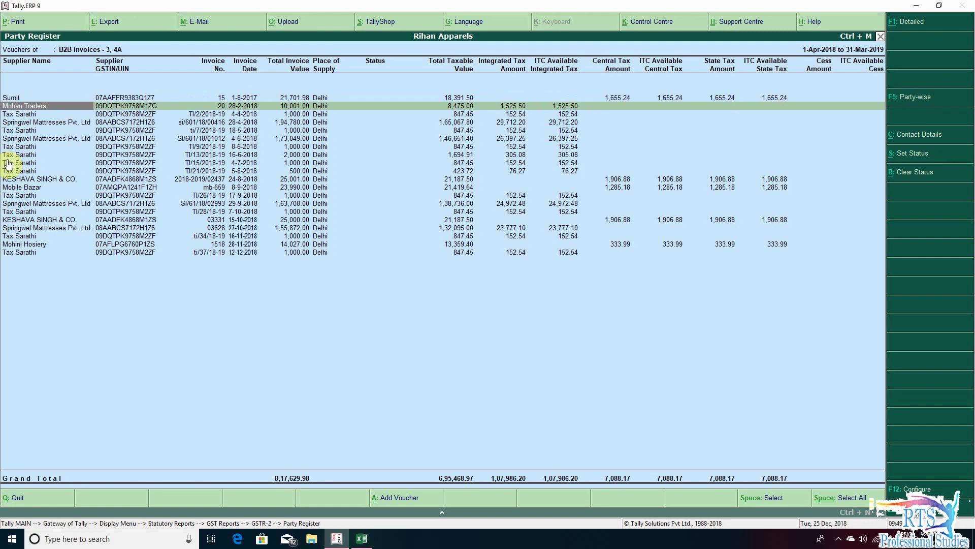
key("Up")
key("Down")
key("Up")
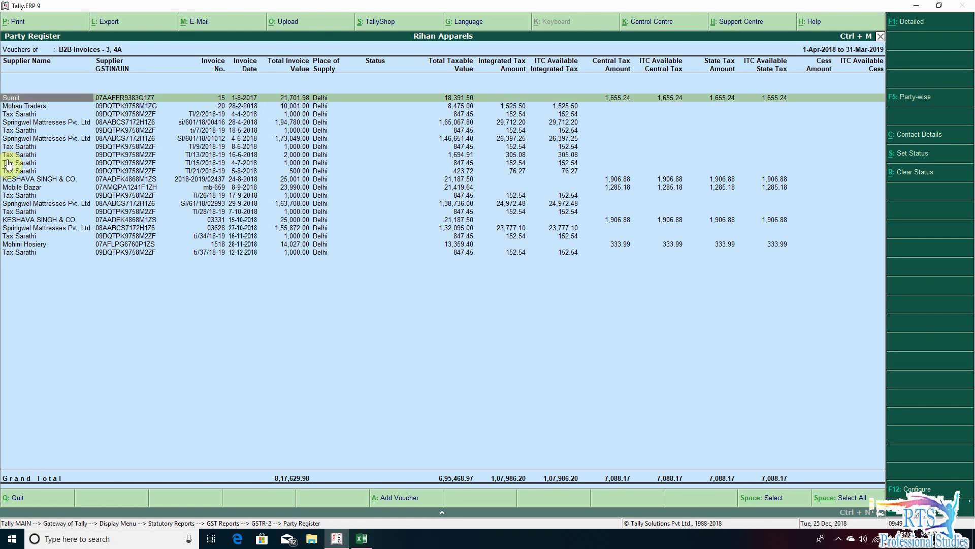
key("Down")
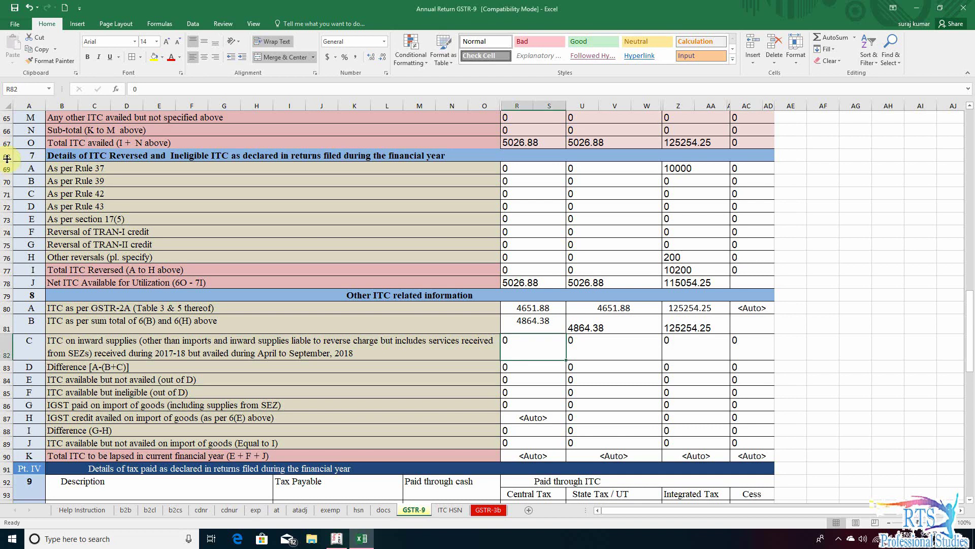
- In Excel, fill row 8C with 1655.24 for Central Tax, 1655.24 for State Tax and 1525.5 for Integrated Tax
key("Left")
key("Left")
key("Right")
key("Right")
key("Right")
key("Right")
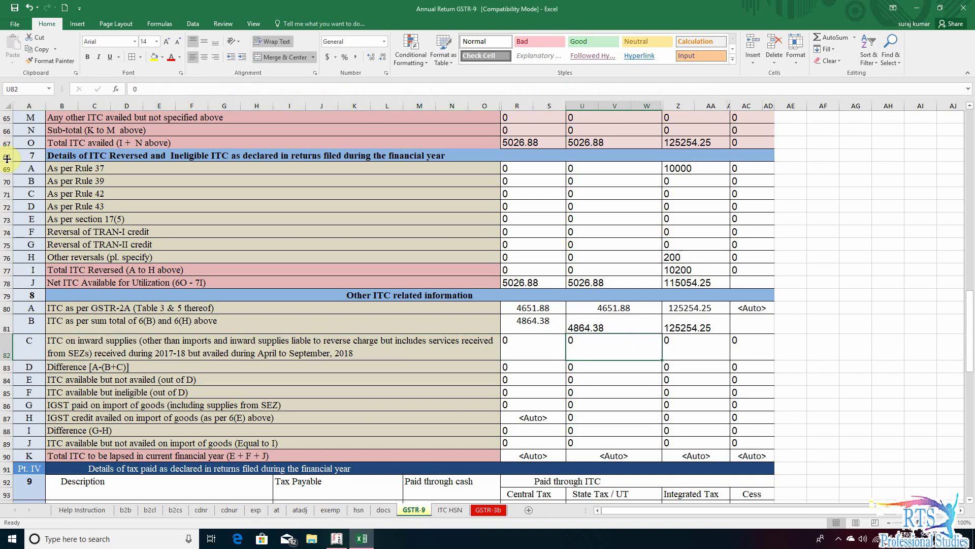
type("1525")
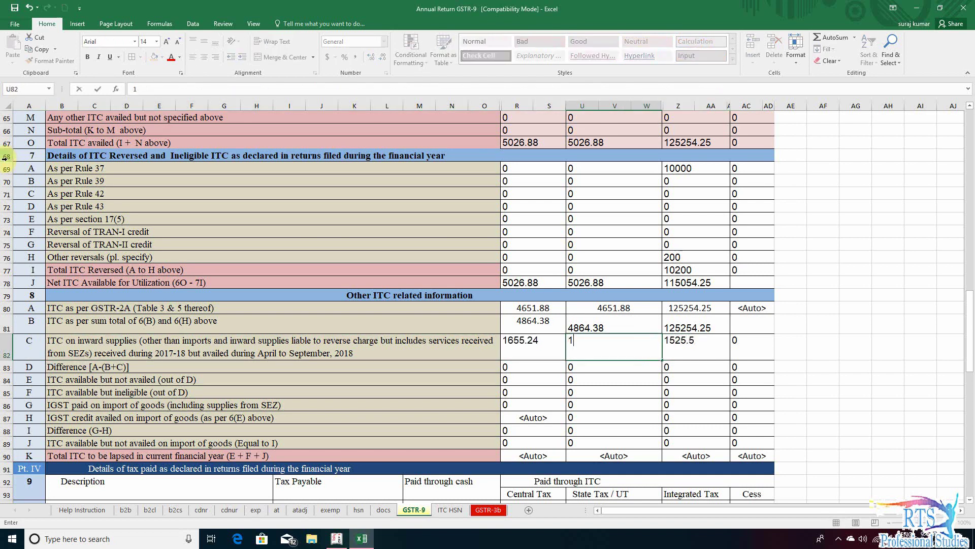
type("1655.24")
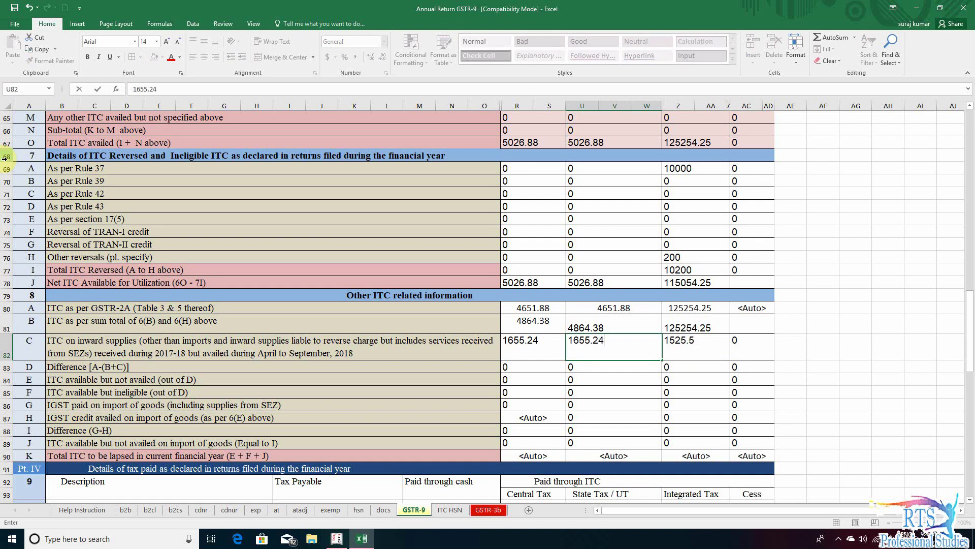
key("ctrl+Return")
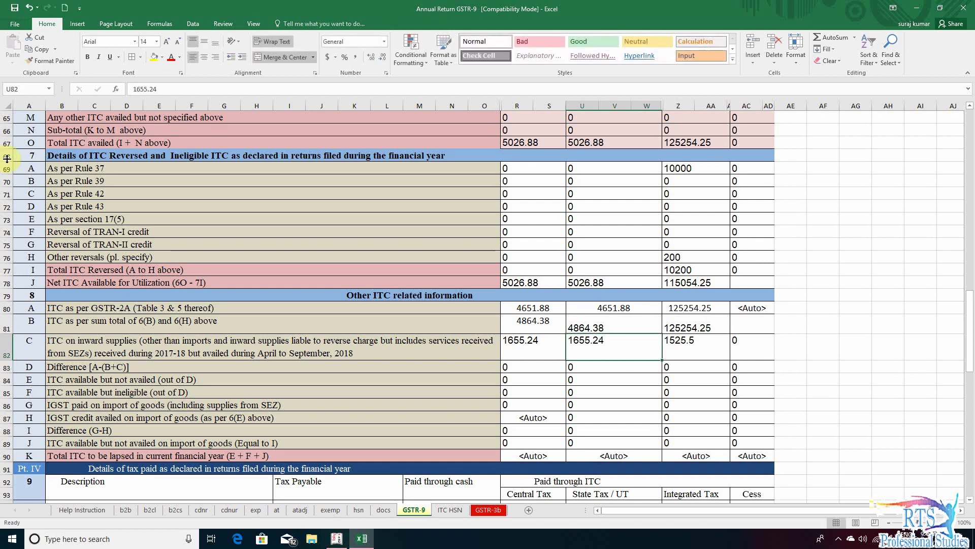
- Enter the formula +R80-(R81+R82) as the Central Tax difference in row 8D
key("Left")
key("Right")
key("Right")
key("Home")
key("Right")
key("Down")
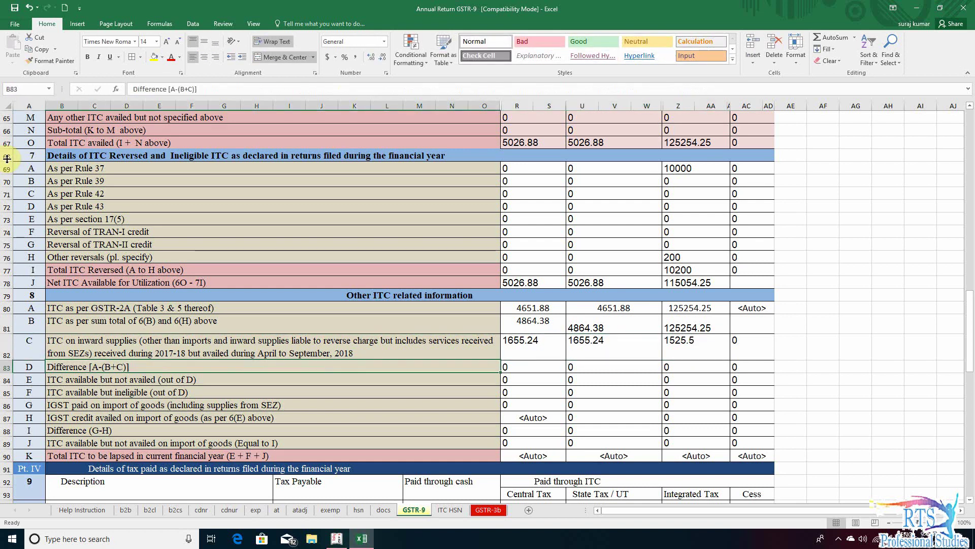
key("Right")
key("Right")
key("Left")
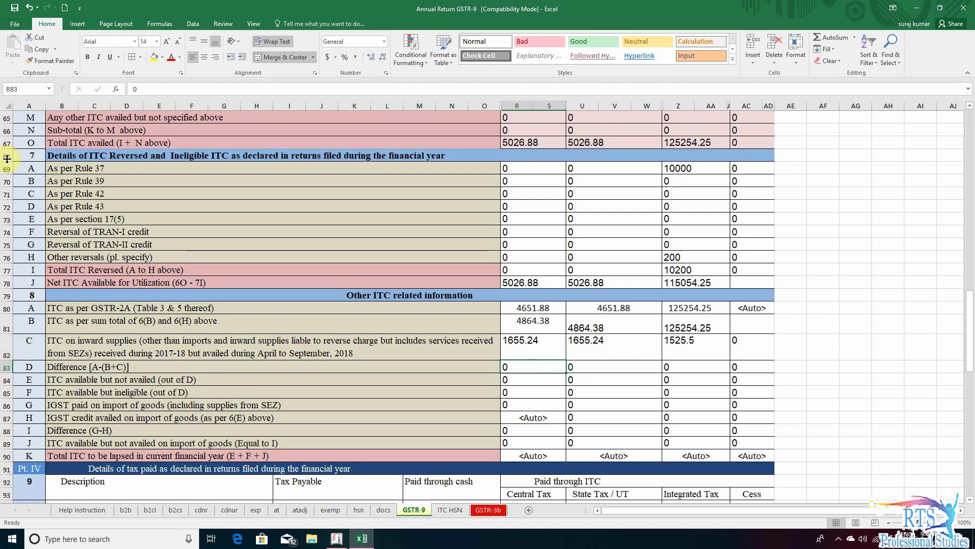
type("+")
key("Up")
key("Up")
key("Up")
key("Up")
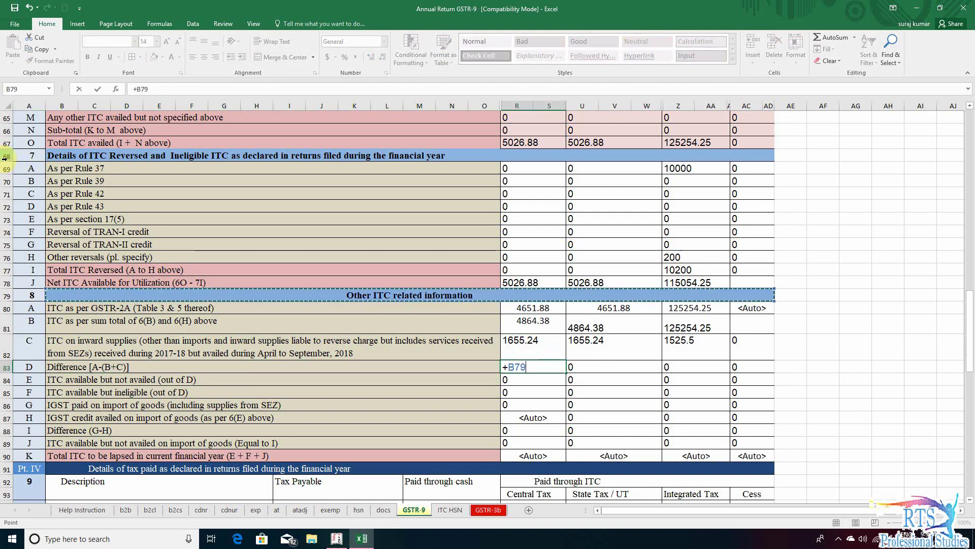
key("Down")
key("Down")
key("Up")
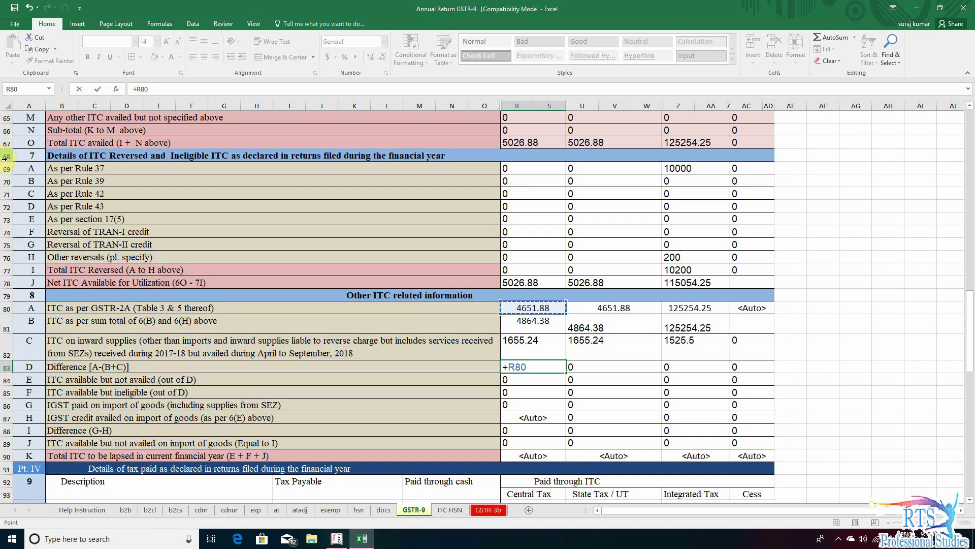
type("-")
type("?")
key("Up")
key("Up")
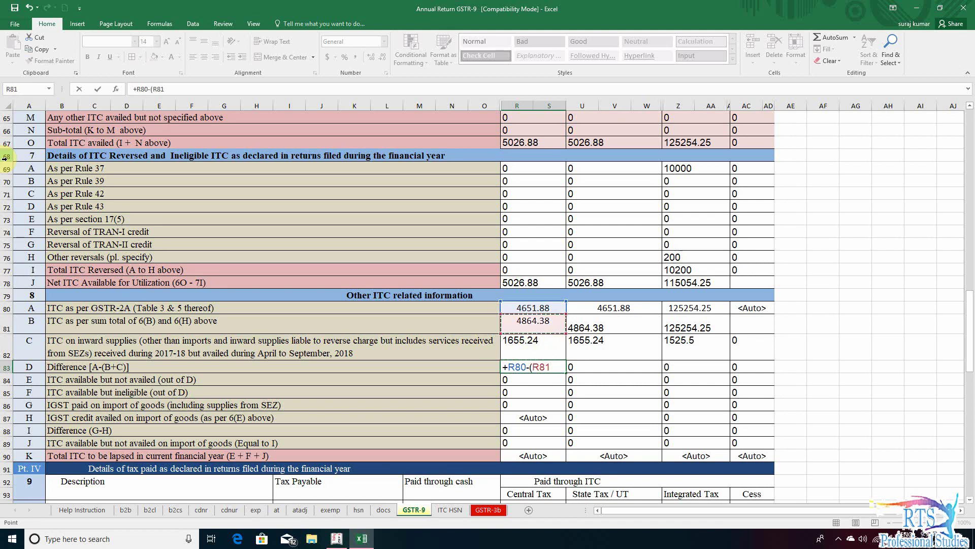
type("+")
key("Up")
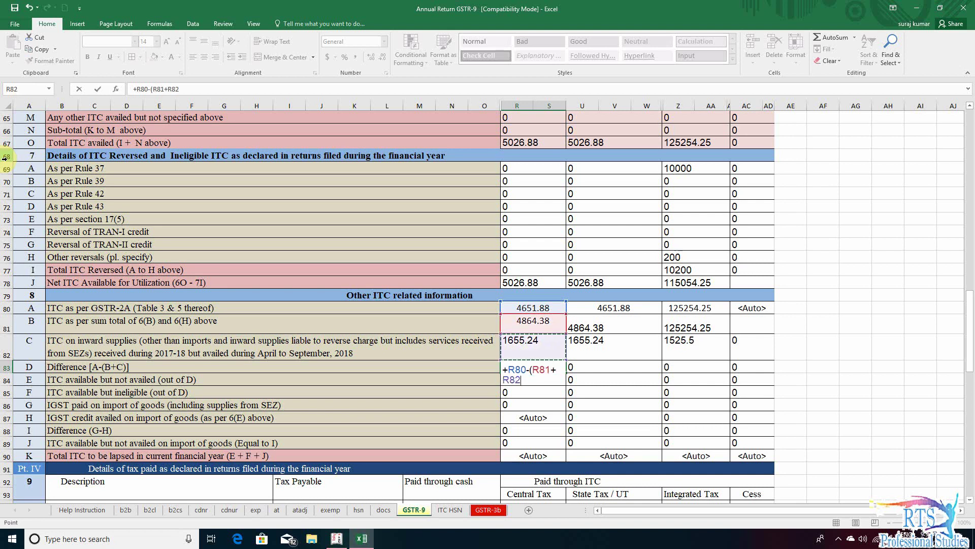
type(")")
key("ctrl+Return")
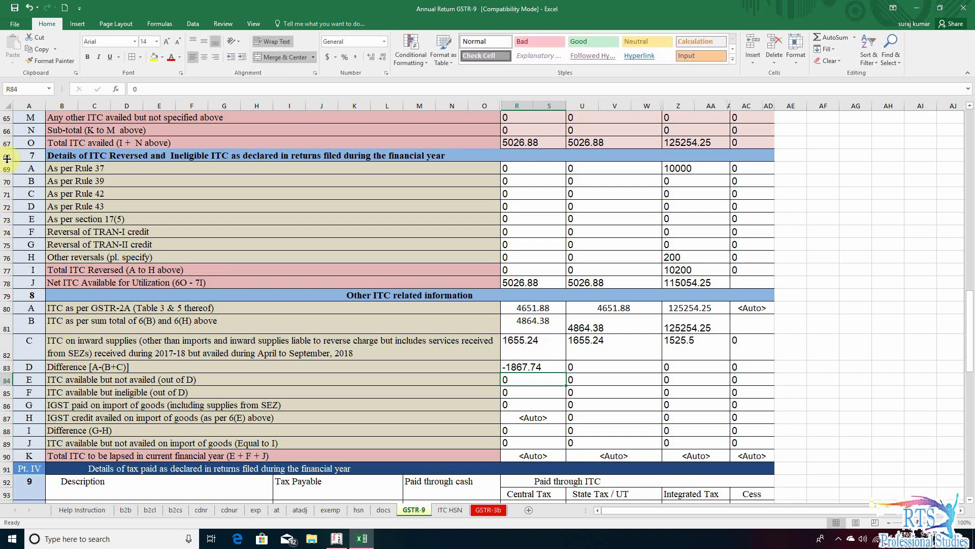
- Copy row 8D's Central Tax difference into its State Tax cell
key("Left")
key("Left")
key("Left")
key("Right")
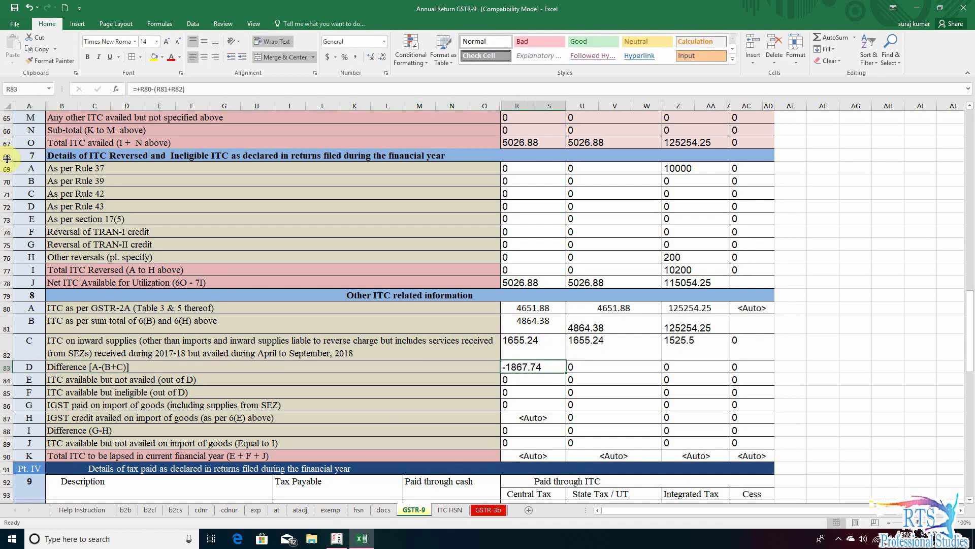
key("Right")
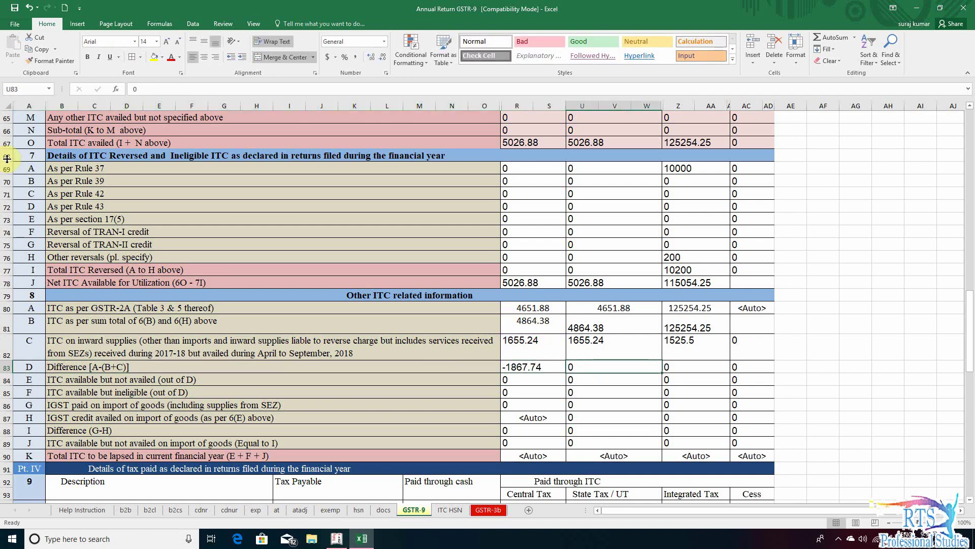
key("Left")
key("ctrl+c")
key("Right")
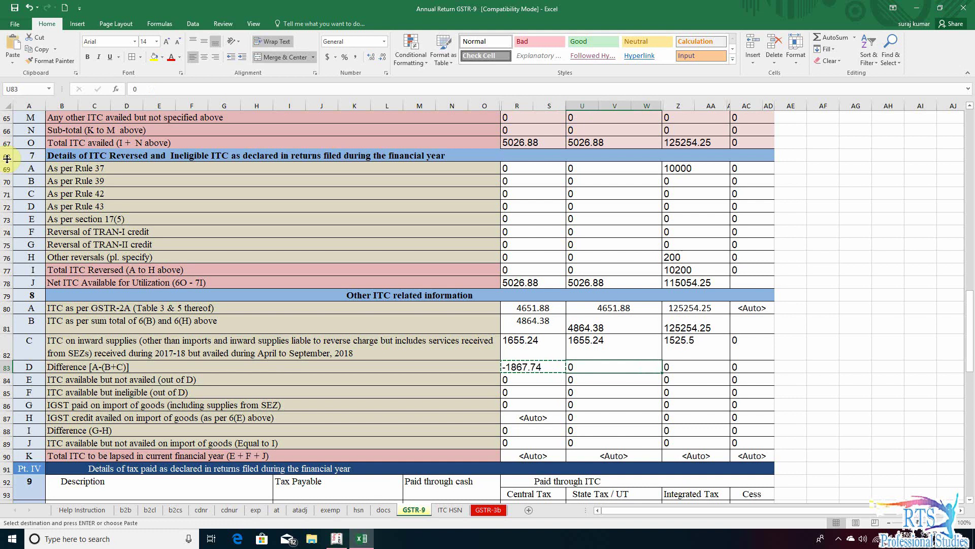
key("Return")
key("Right")
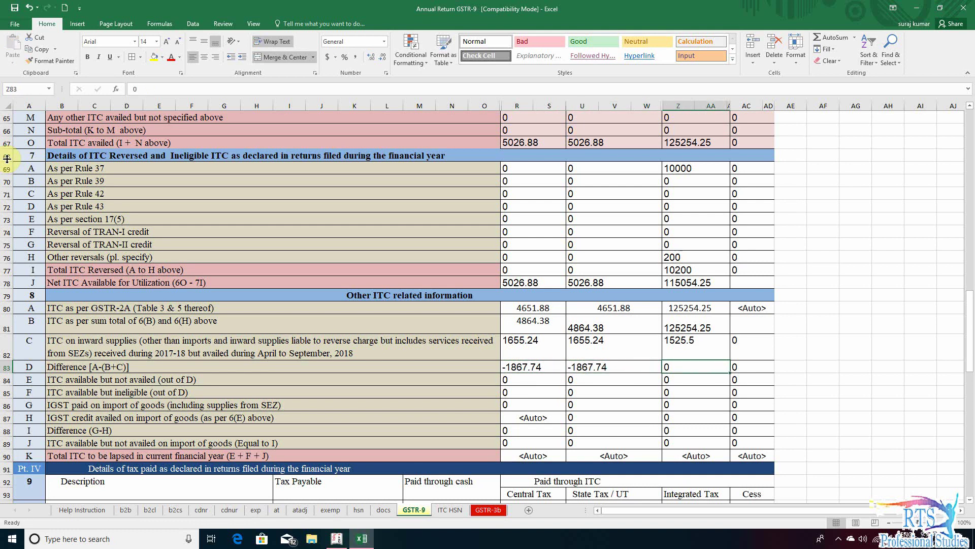
- Try to copy row 8D's State Tax difference into its Integrated Tax cell
key("Left")
key("Left")
key("Right")
key("ctrl+c")
key("Right")
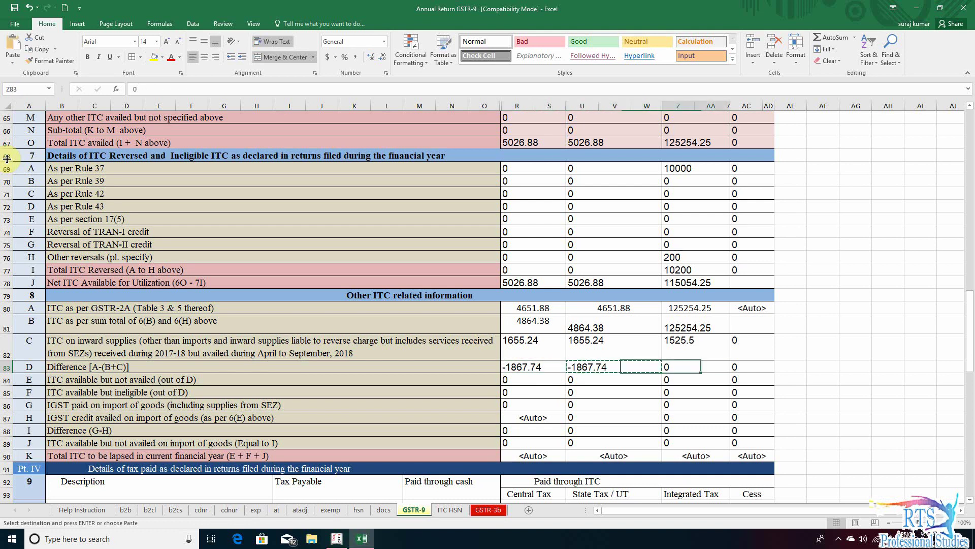
key("Return")
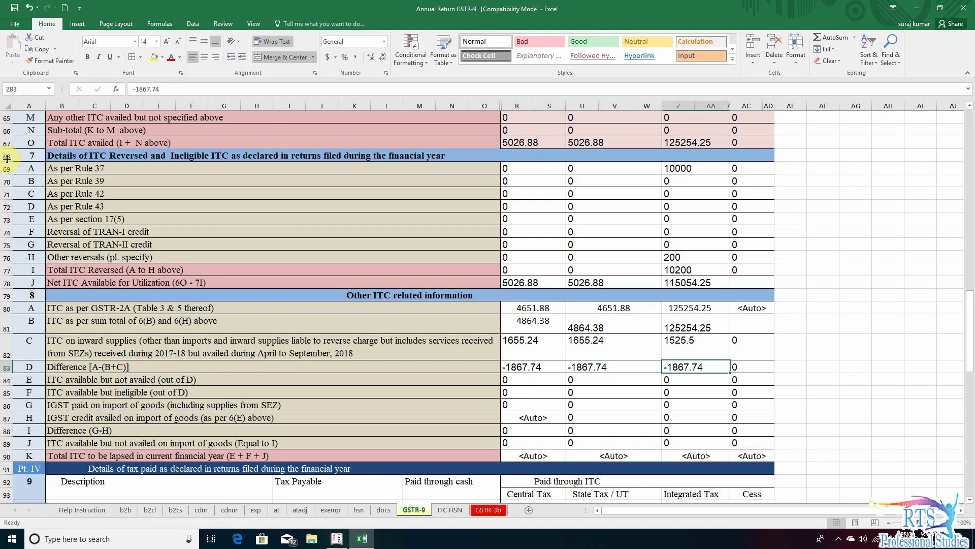
- Enter the formula =Z80-(Z81+Z82) as the Integrated Tax difference in row 8D
type("=")
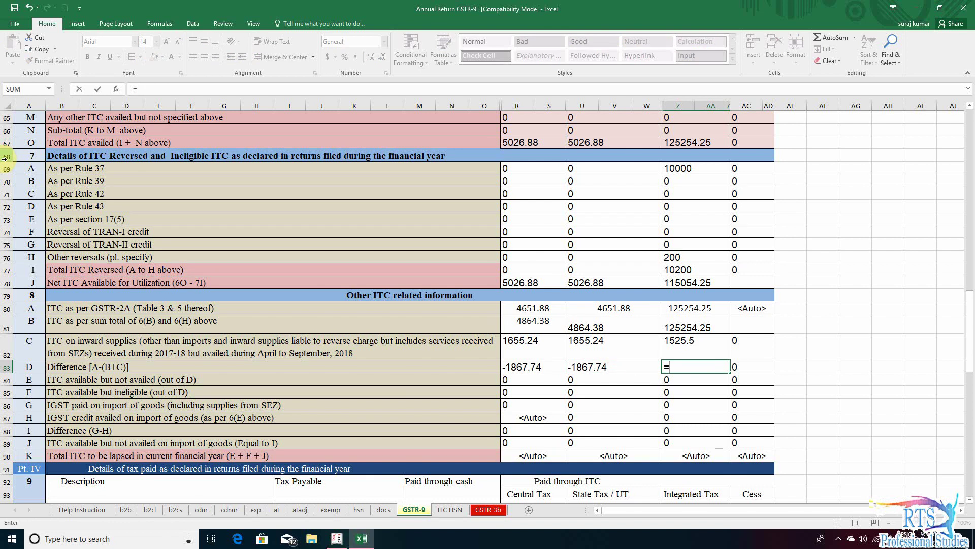
type("(")
key("BackSpace")
key("Up")
key("Up")
key("Up")
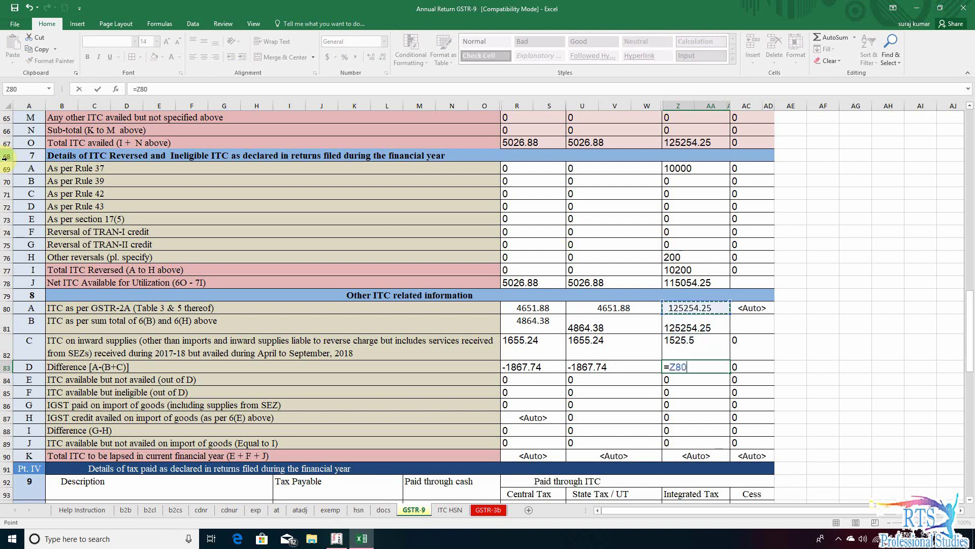
type("-(")
key("Up")
key("Up")
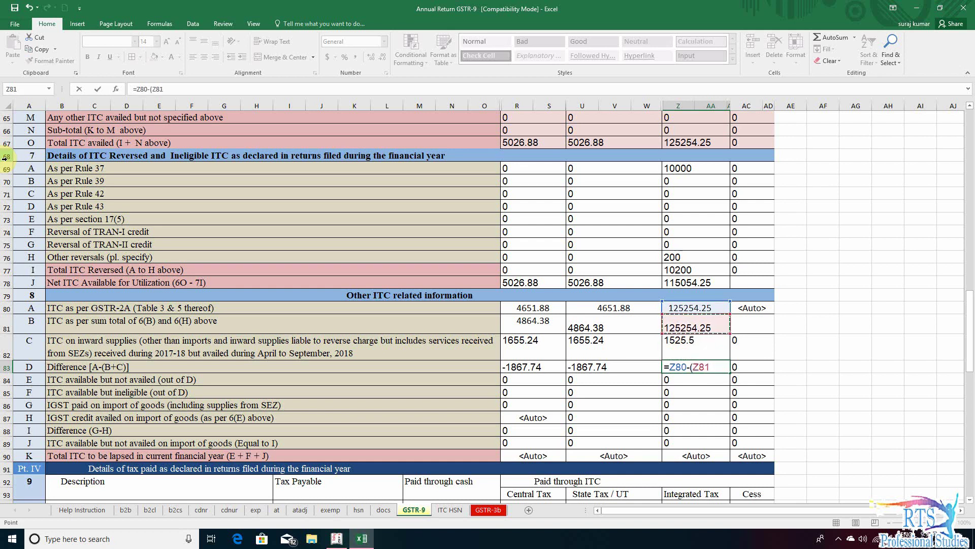
type("+")
key("Up")
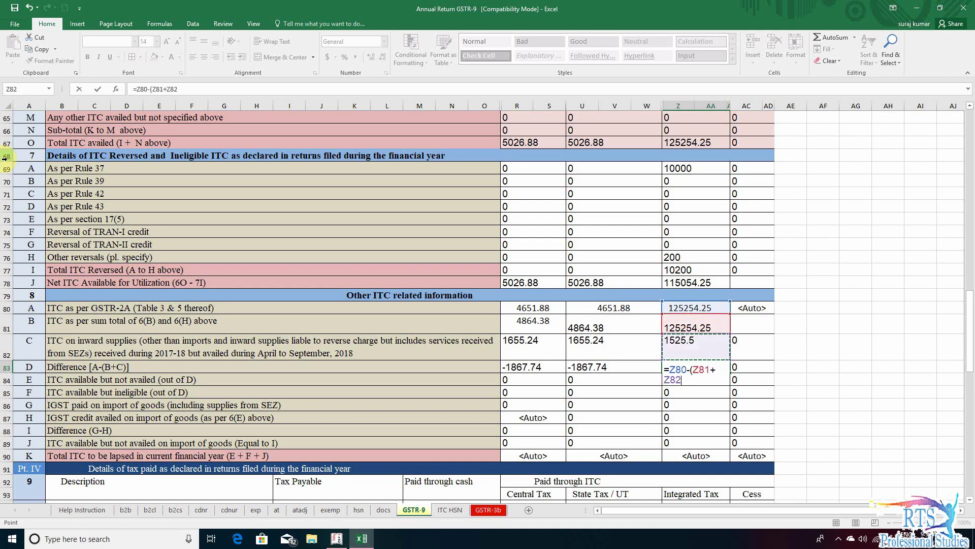
type(")")
key("Return")
key("Up")
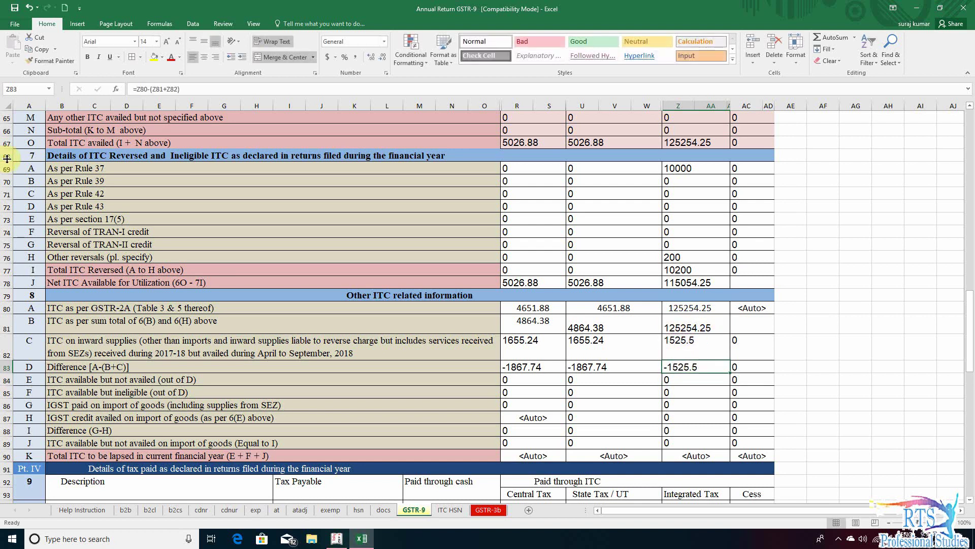
- Review rows 8E and 8F, covering ITC available but not availed and ITC available but ineligible
key("Left")
key("Left")
key("Left")
key("Down")
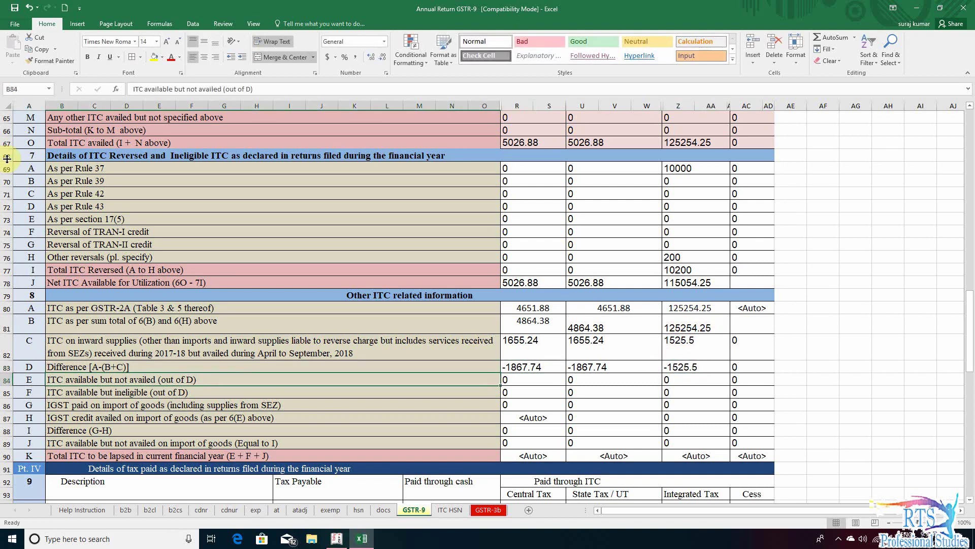
key("Down")
key("Up")
key("Left")
key("Right")
key("Right")
key("Right")
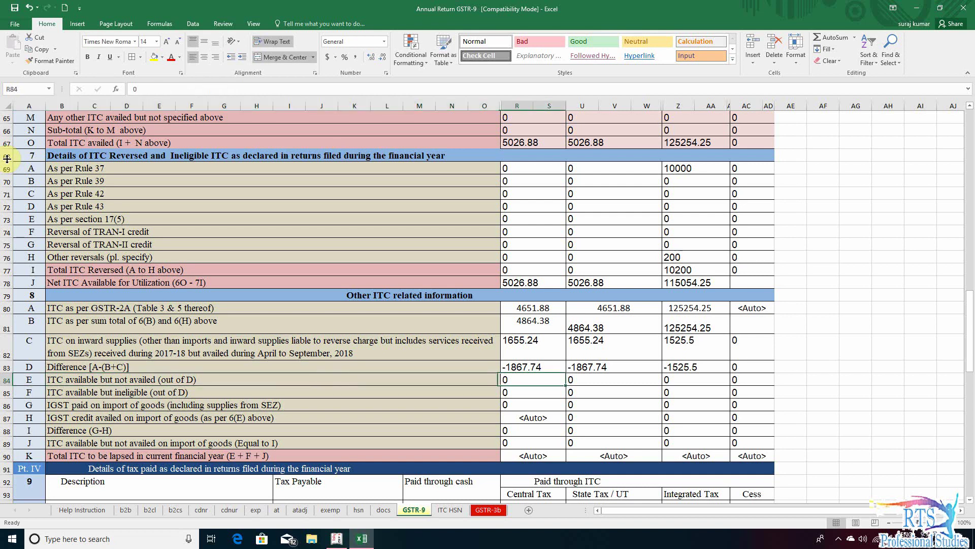
key("Left")
key("Left")
key("Left")
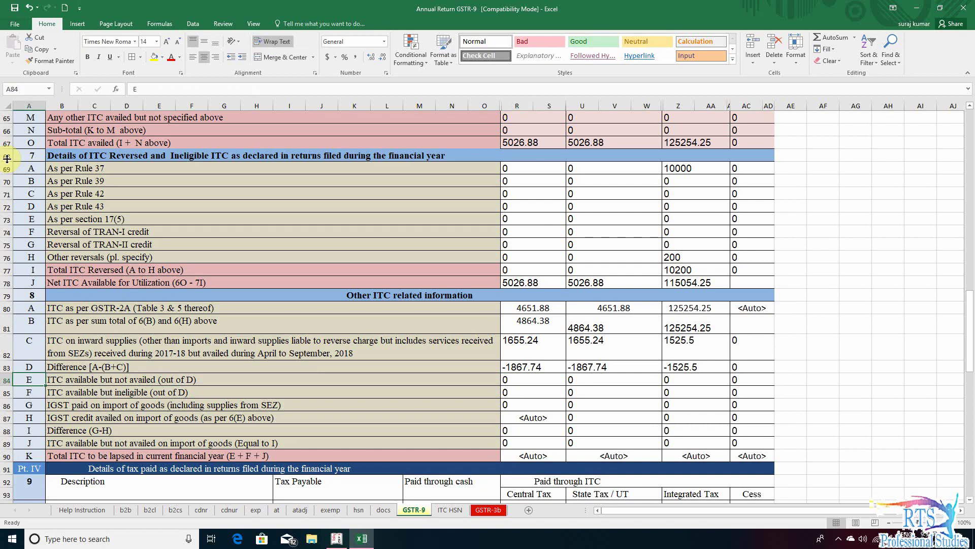
key("Down")
key("Right")
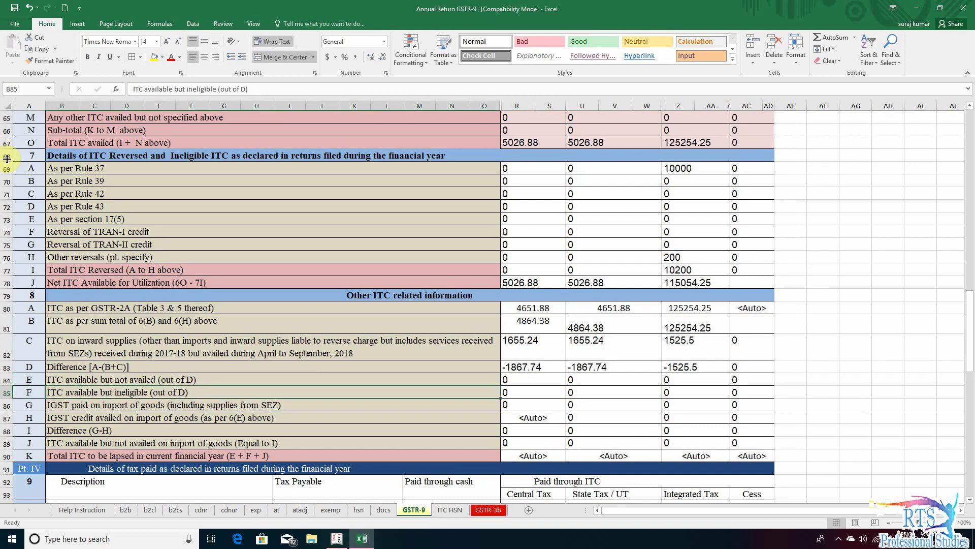
key("Right")
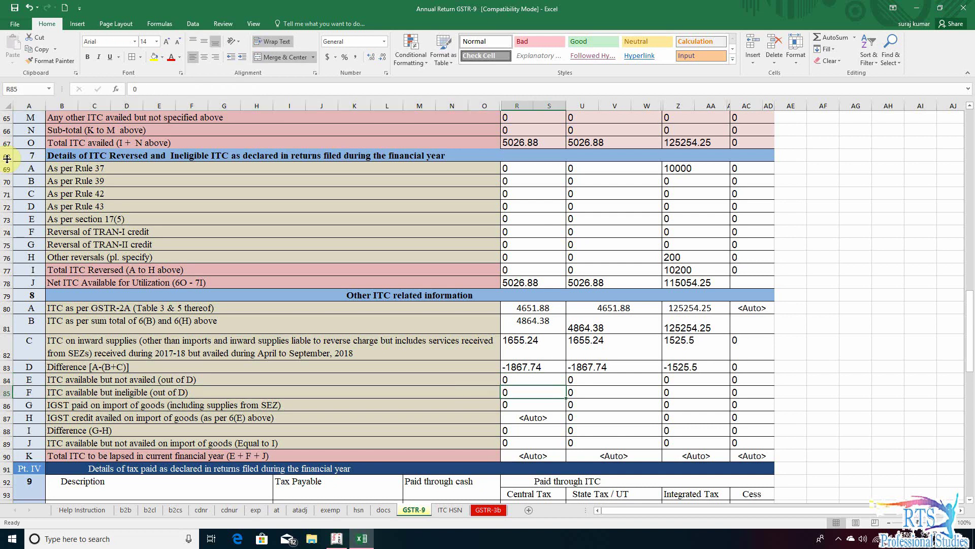
key("Left")
- Review rows 8G to 8J on IGST paid, credit availed, the difference and unavailed ITC on import of goods
key("Down")
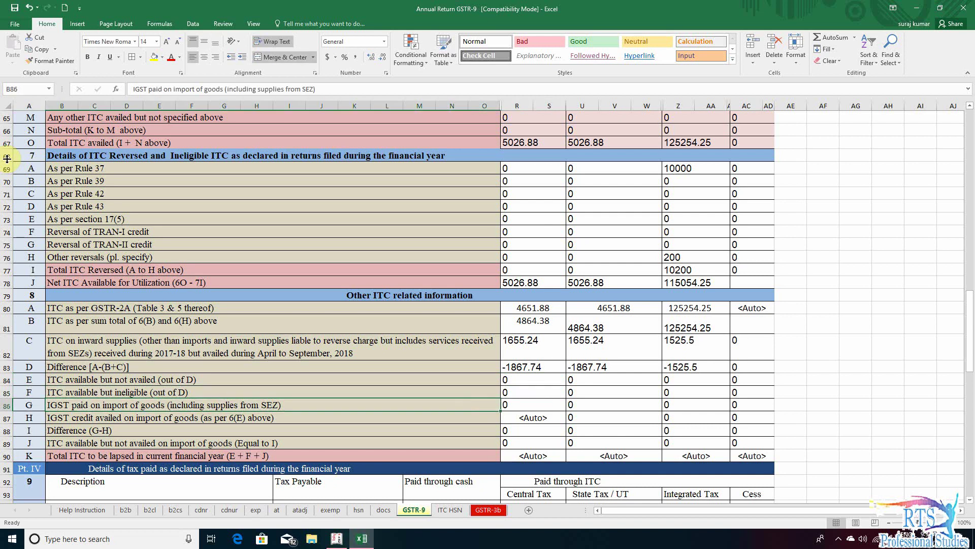
key("Right")
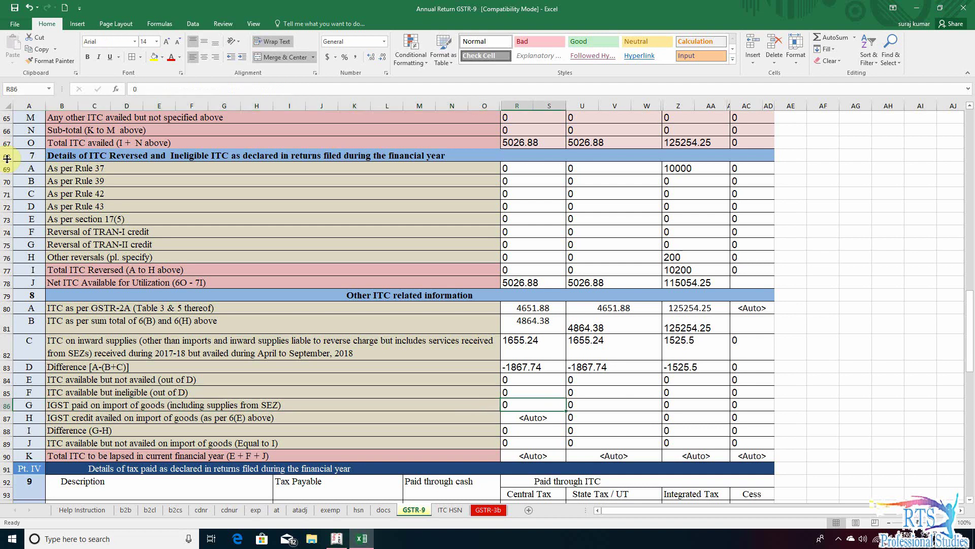
key("Down")
key("Left")
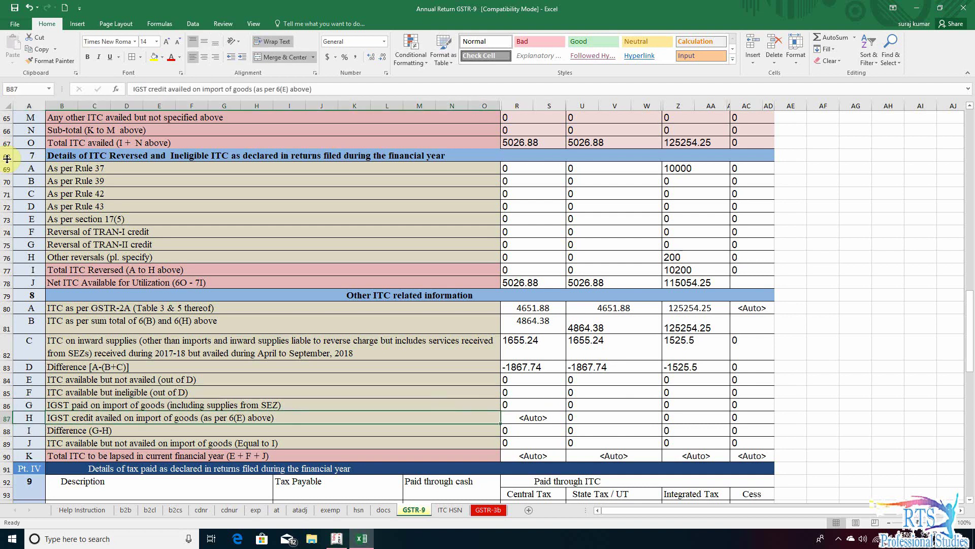
key("Right")
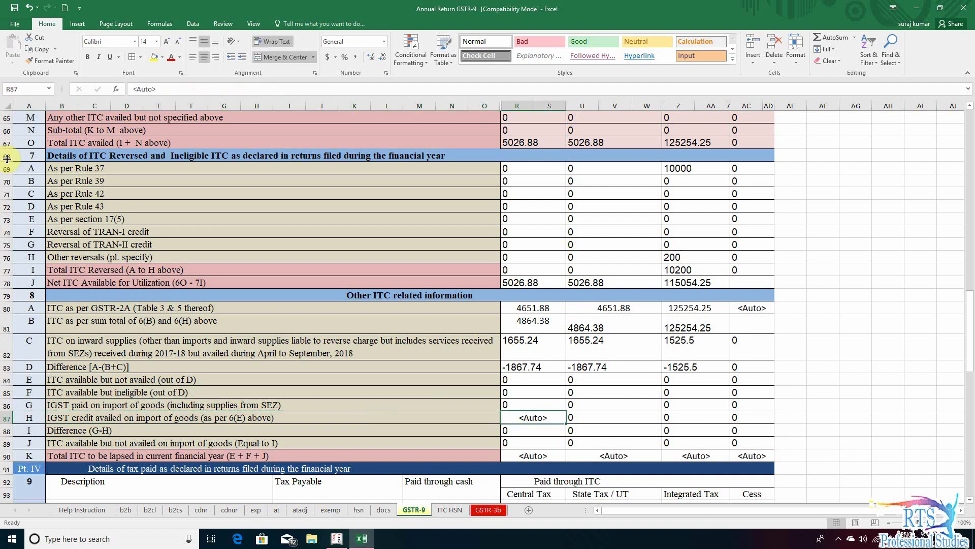
key("Down")
key("Left")
key("Left")
key("Right")
key("Right")
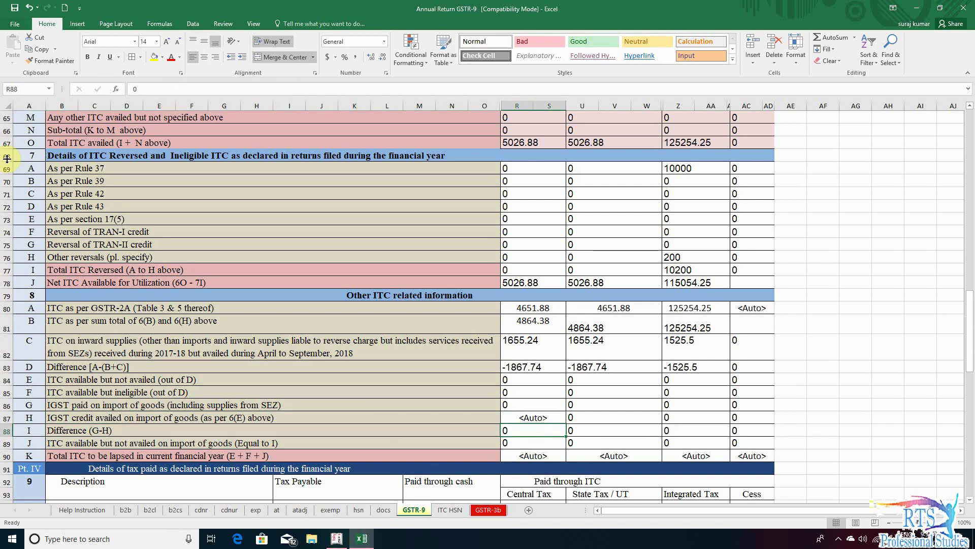
key("Down")
key("Left")
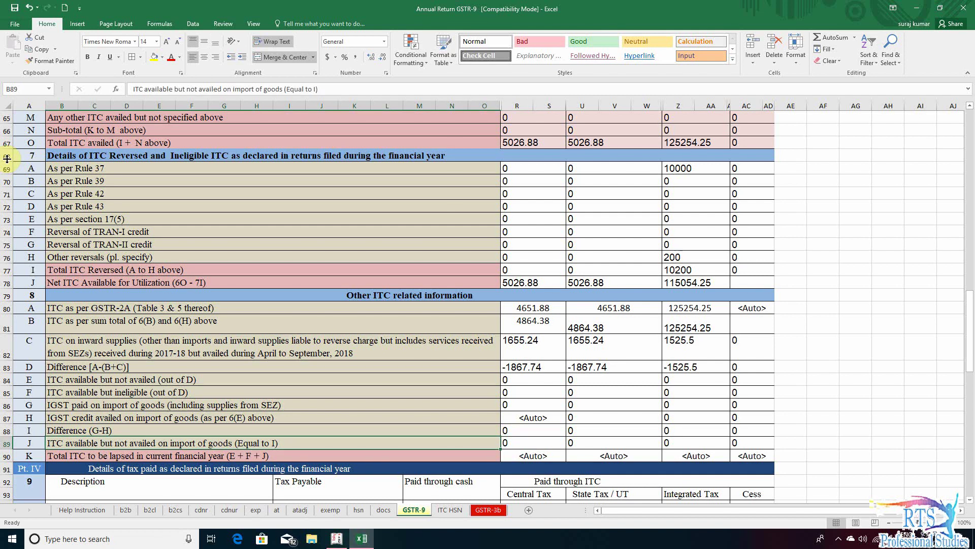
key("Right")
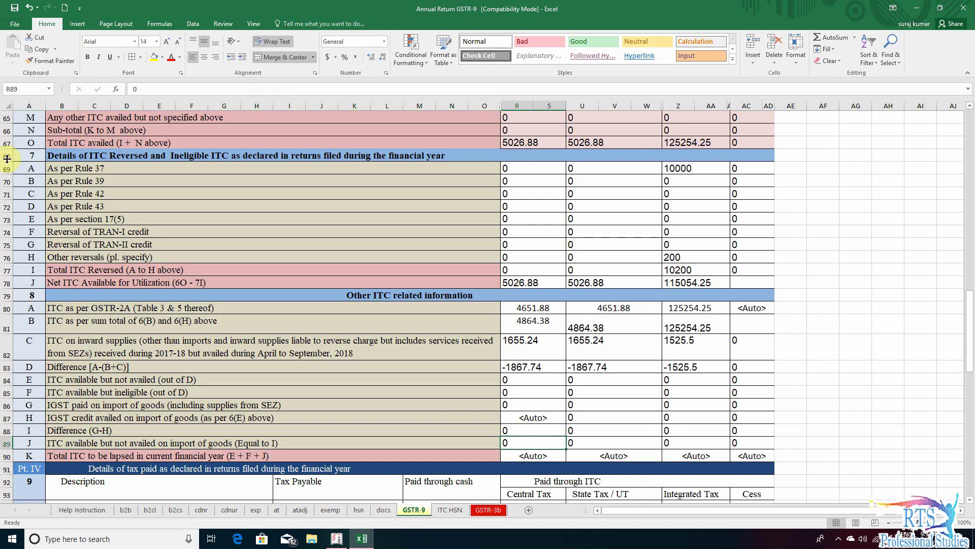
key("Left")
key("Left")
key("Right")
key("Right")
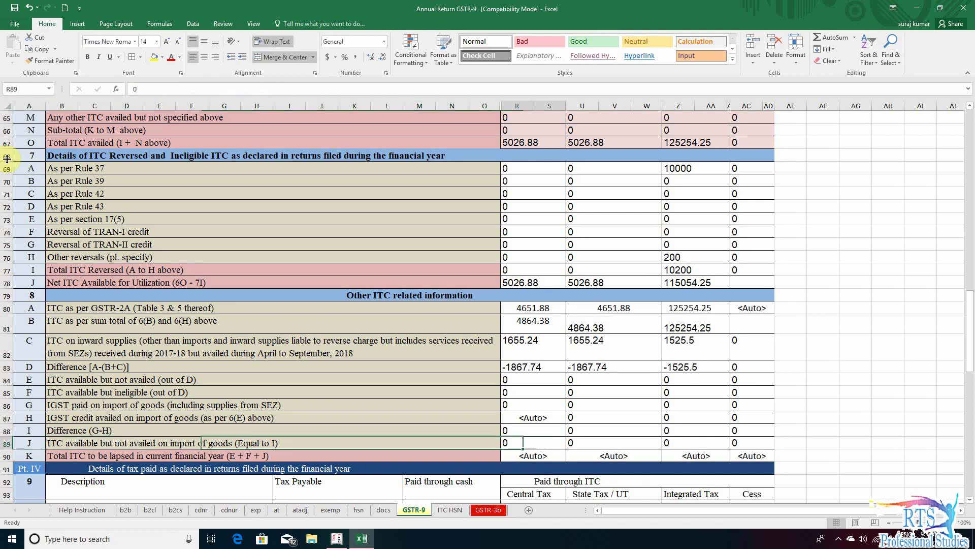
key("Right")
key("Right")
key("Right")
key("Left")
key("Left")
key("Left")
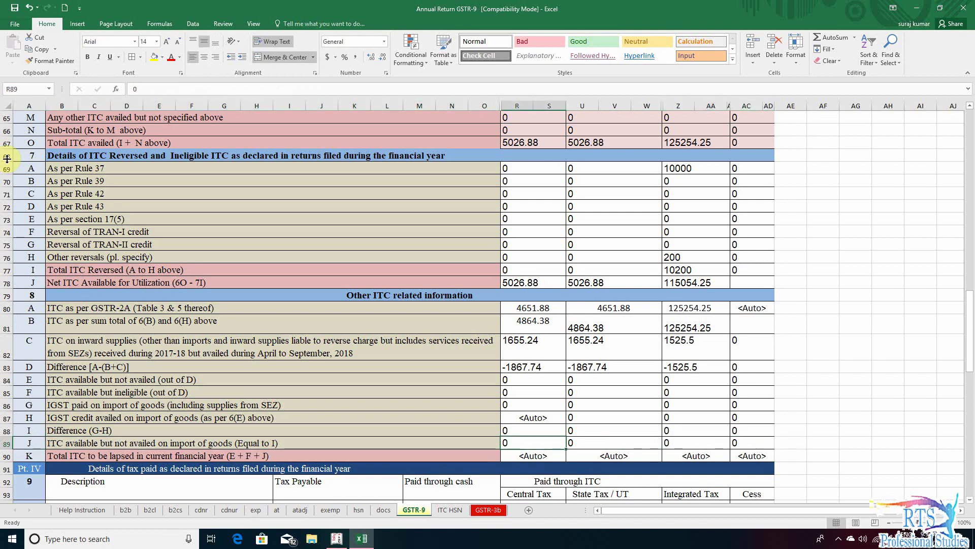
- Enter the formula +R84+R85+R89 as the Central Tax total ITC to be lapsed in row 8K
key("Down")
key("Left")
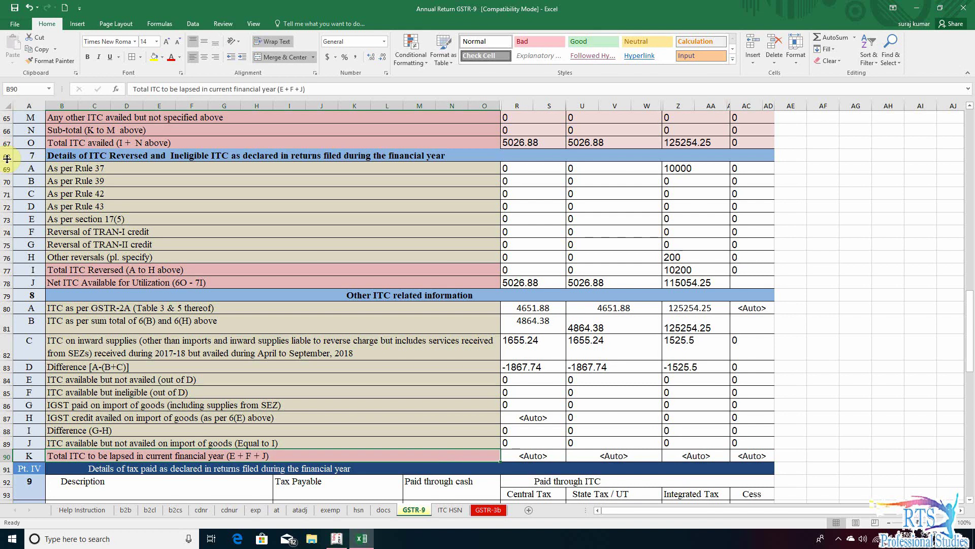
key("Right")
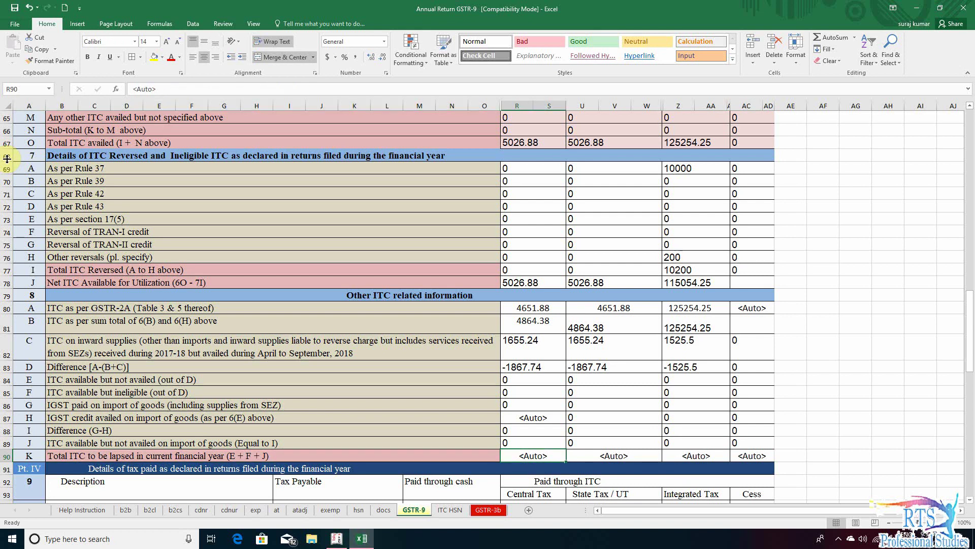
type("+")
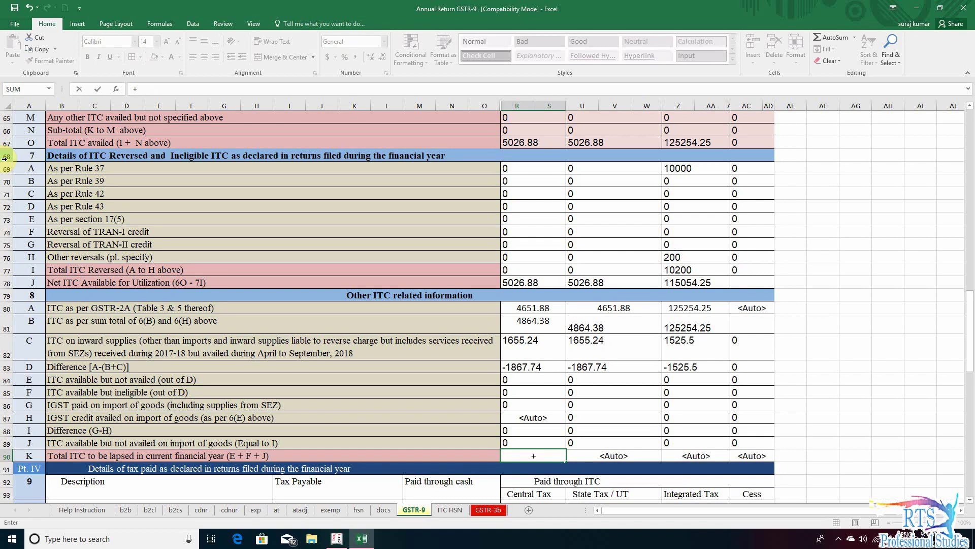
key("Up")
key("Up")
key("Up")
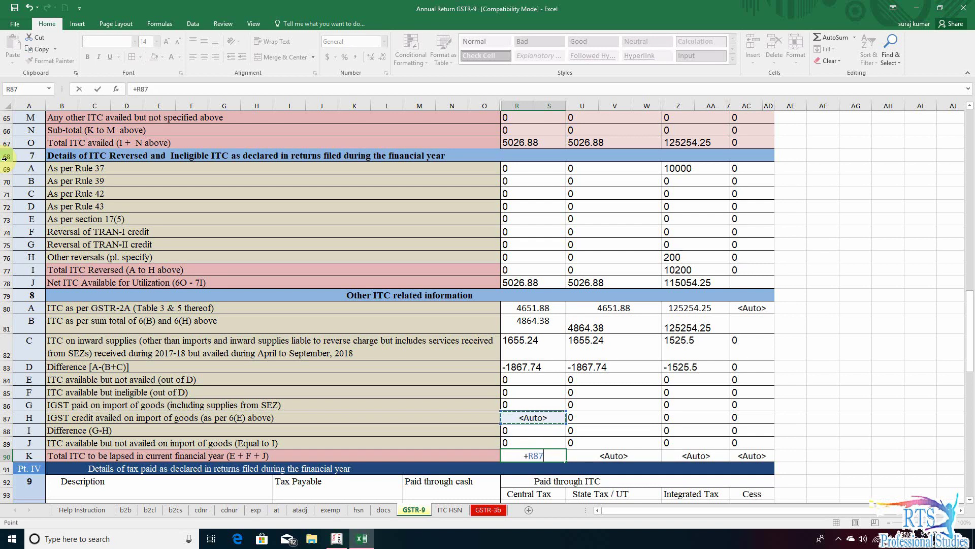
key("Up")
key("Up")
key("Up")
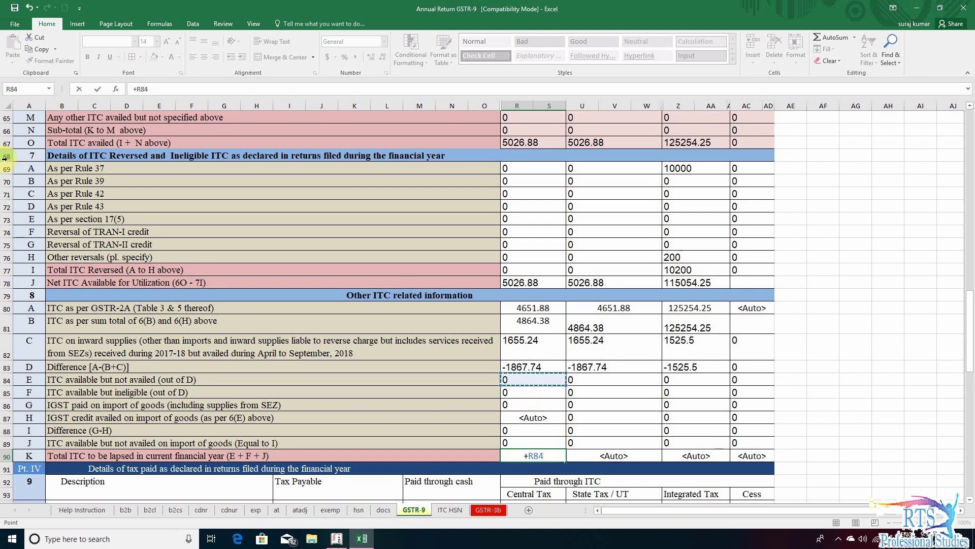
key("Right")
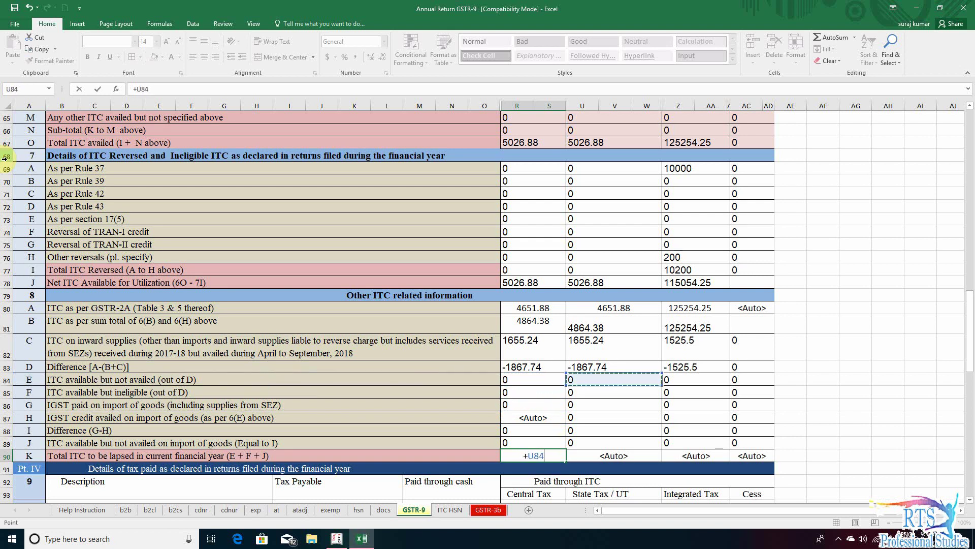
key("Left")
type("+")
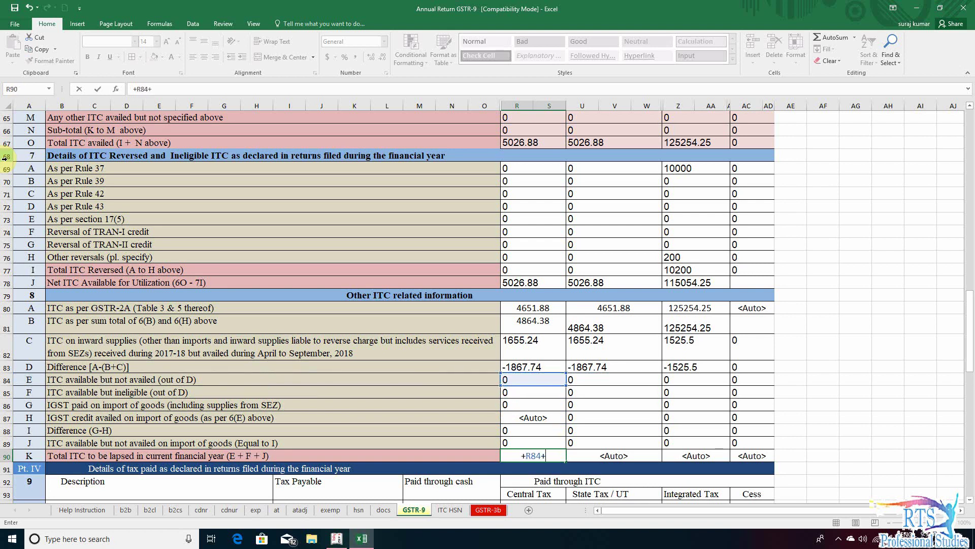
key("Up")
key("Up")
key("Up")
key("Up")
key("Up")
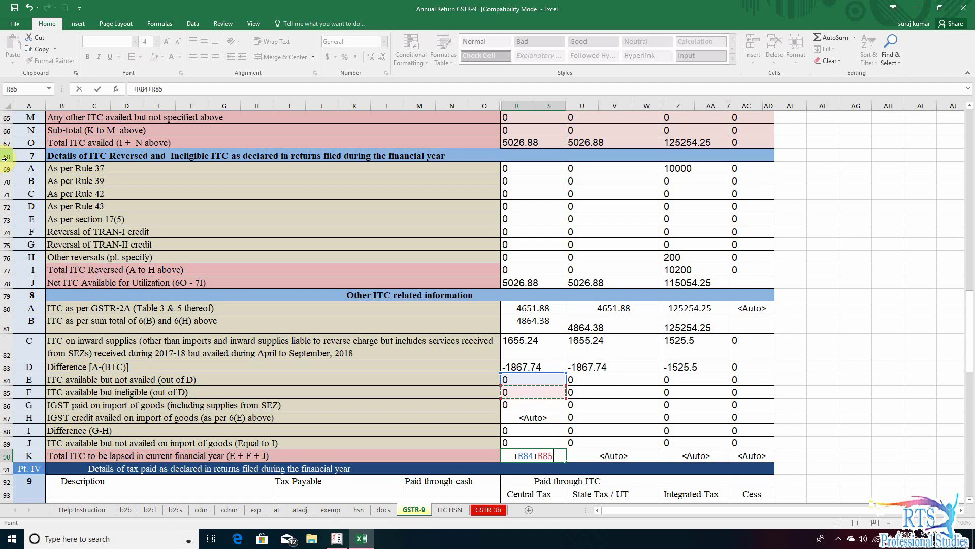
type("+")
key("Up")
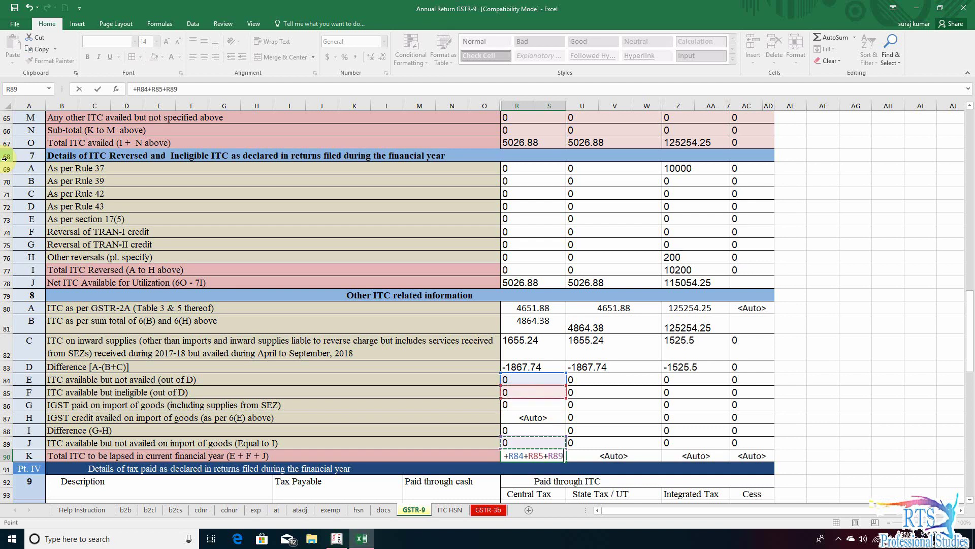
key("Return")
key("Up")
key("Right")
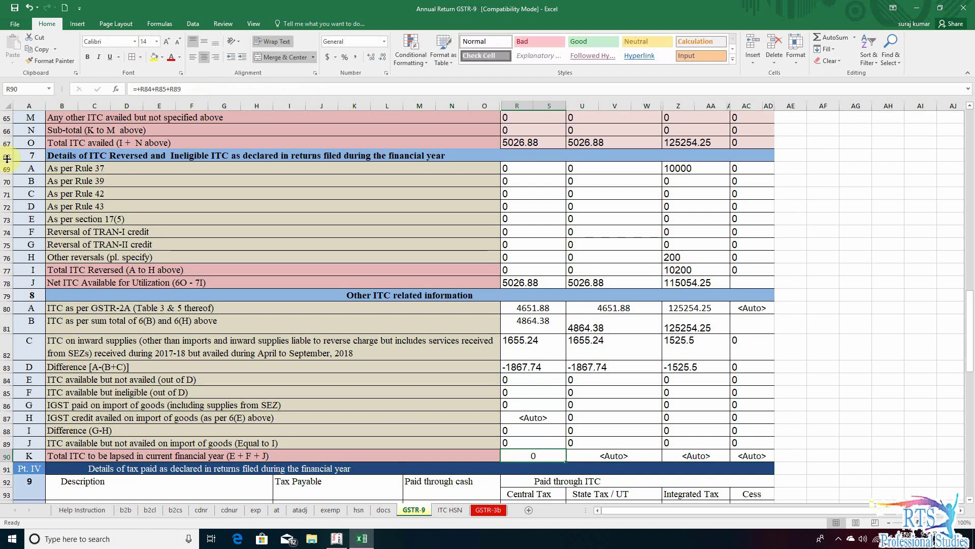
- Copy row 8K's Central Tax total into its State Tax and Integrated Tax cells, and go to table 9
key("ctrl+c")
key("Right")
key("shift+Right")
key("shift+Right")
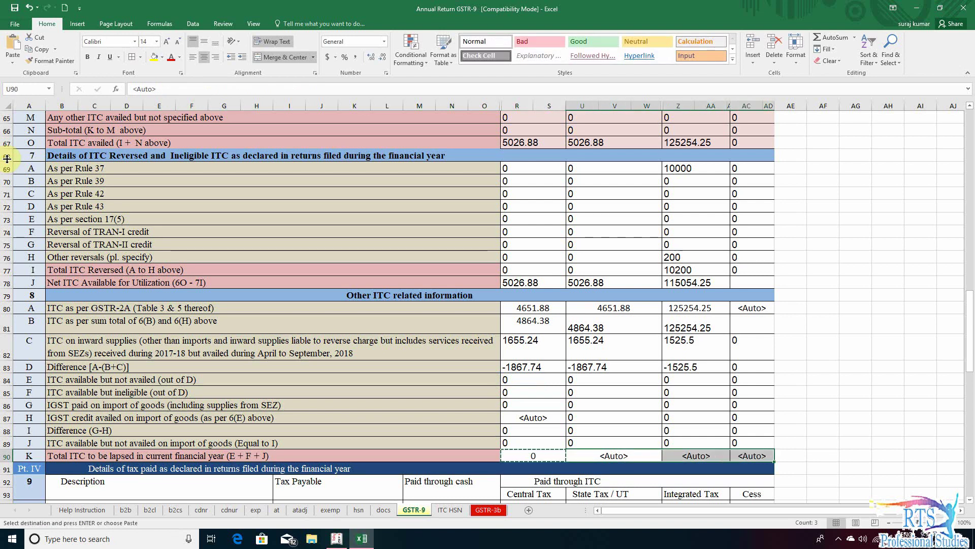
key("shift+Left")
key("shift+Left")
key("Left")
key("Left")
key("Left")
key("Up")
key("Up")
key("Up")
key("Up")
key("Up")
key("Up")
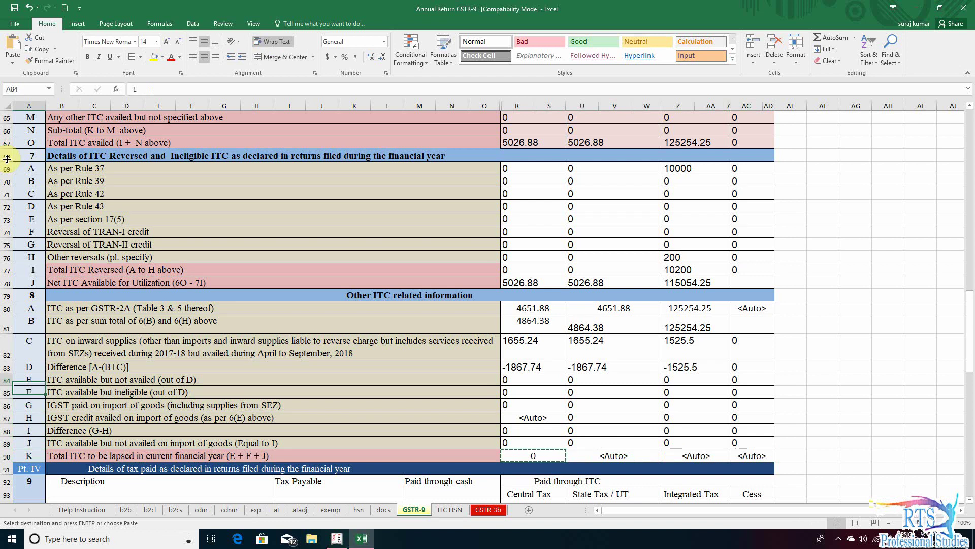
key("Down")
key("Down")
key("Down")
key("Down")
key("Down")
key("Down")
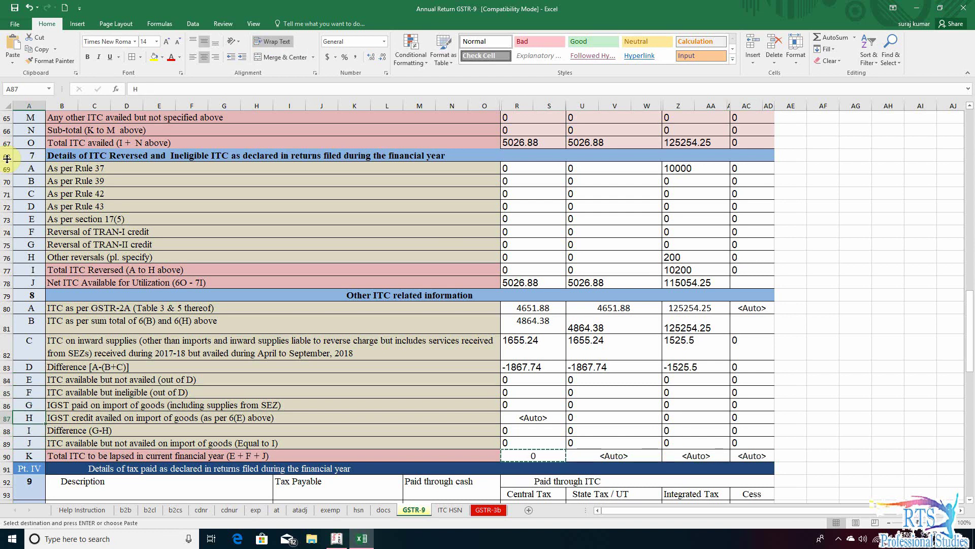
key("Right")
key("Right")
key("Right")
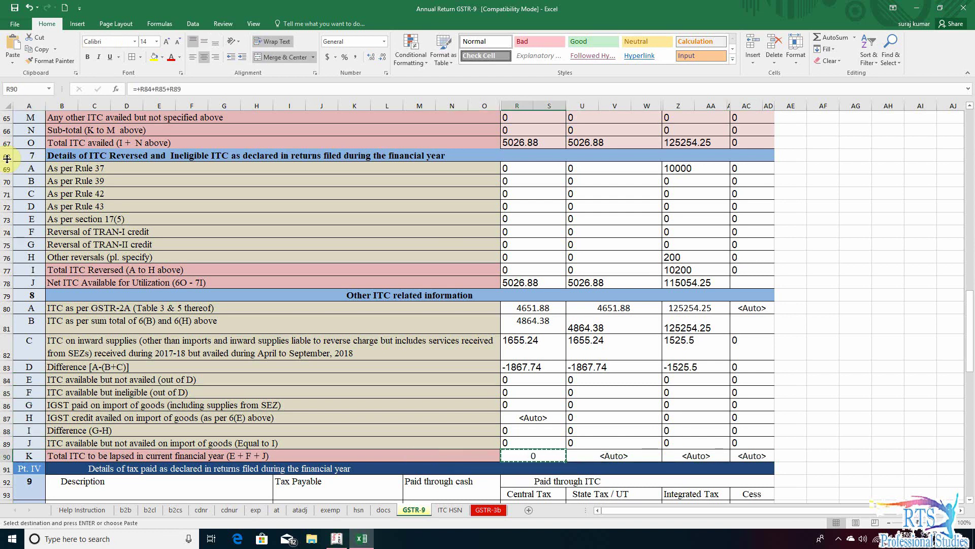
key("Right")
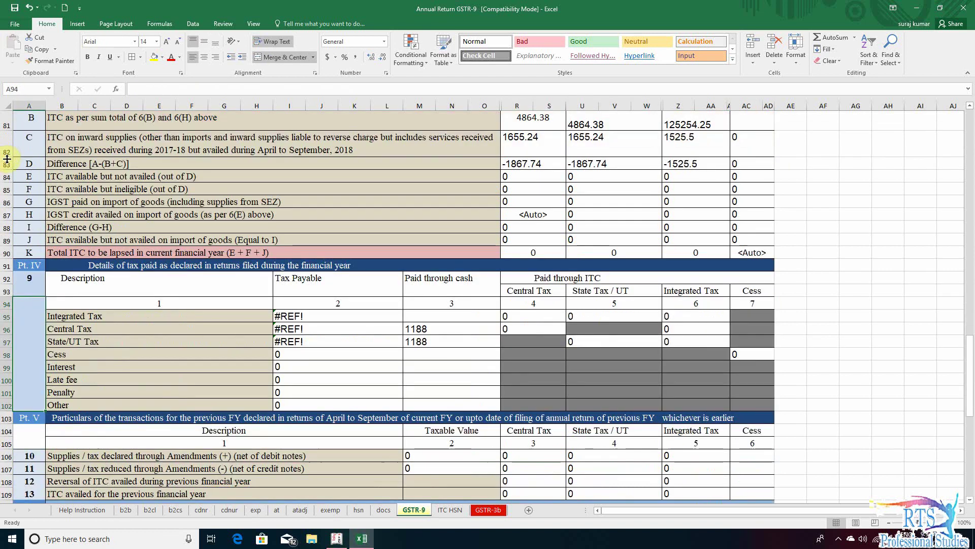
key("Up")
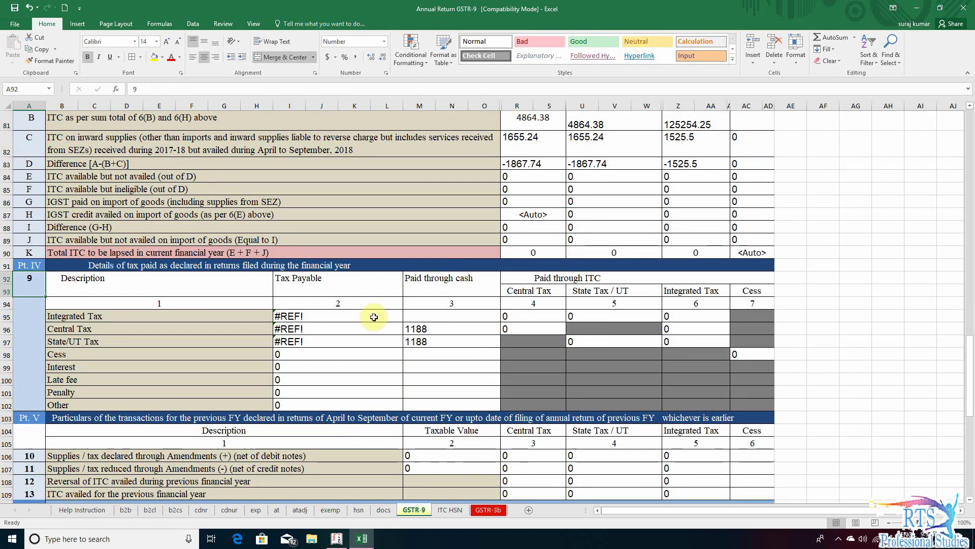
- Clear the Integrated, Central and State/UT Tax payable amounts and the Central and State/UT cash payments in table 9
left_click(419, 329)
left_click_drag(292, 311, 312, 344)
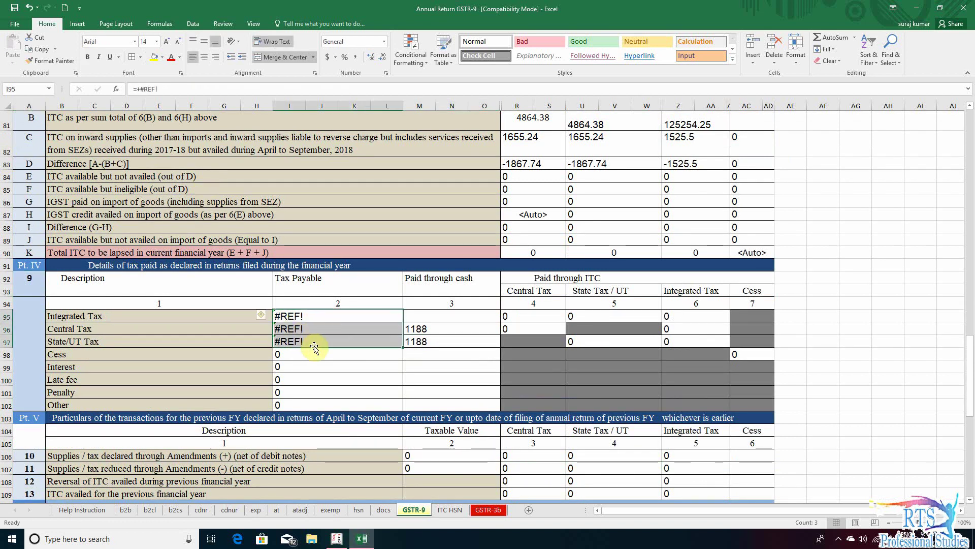
key("Delete")
left_click_drag(446, 329, 448, 343)
key("Delete")
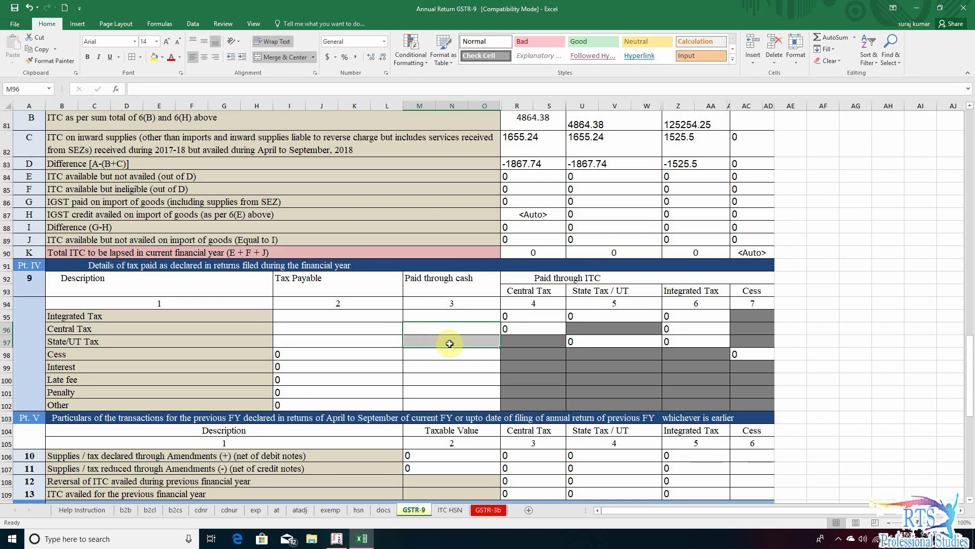
- Review table 9's tax payable rows and the Part V heading on previous-year transactions declared from April to September
left_click(347, 337)
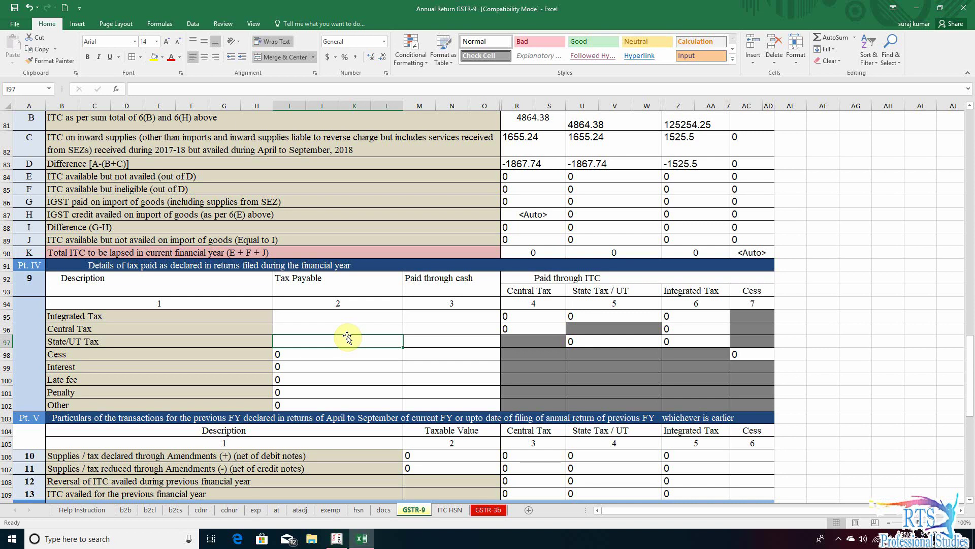
key("Up")
key("Up")
key("Down")
key("Down")
key("Down")
key("Down")
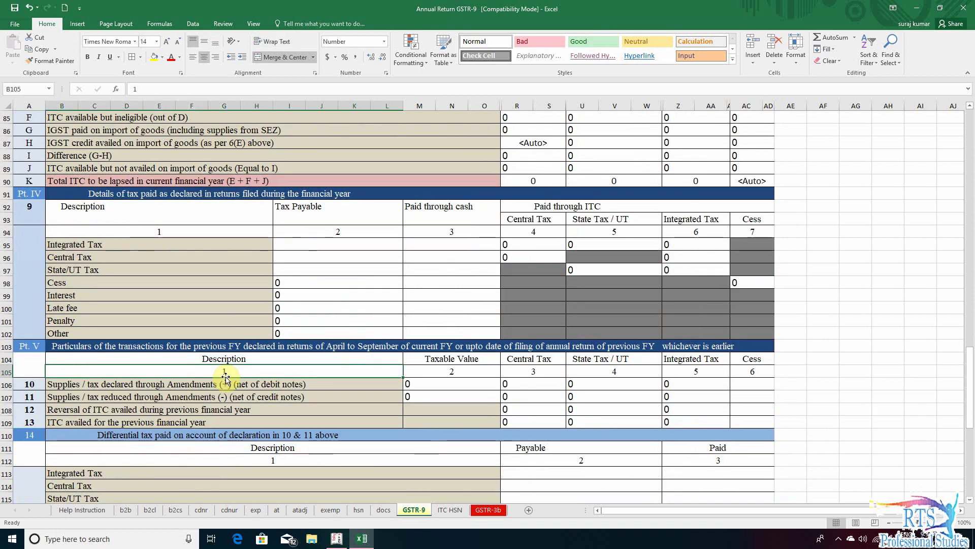
key("Up")
key("Up")
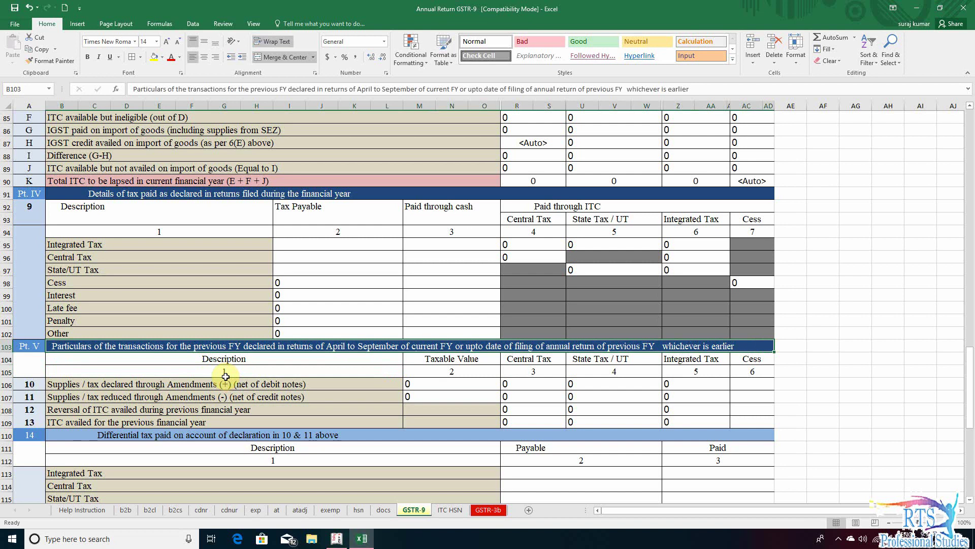
- Review rows 10 to 13 of Part V, covering supply amendments, reversal of ITC and ITC availed for the previous financial year
left_click(441, 397)
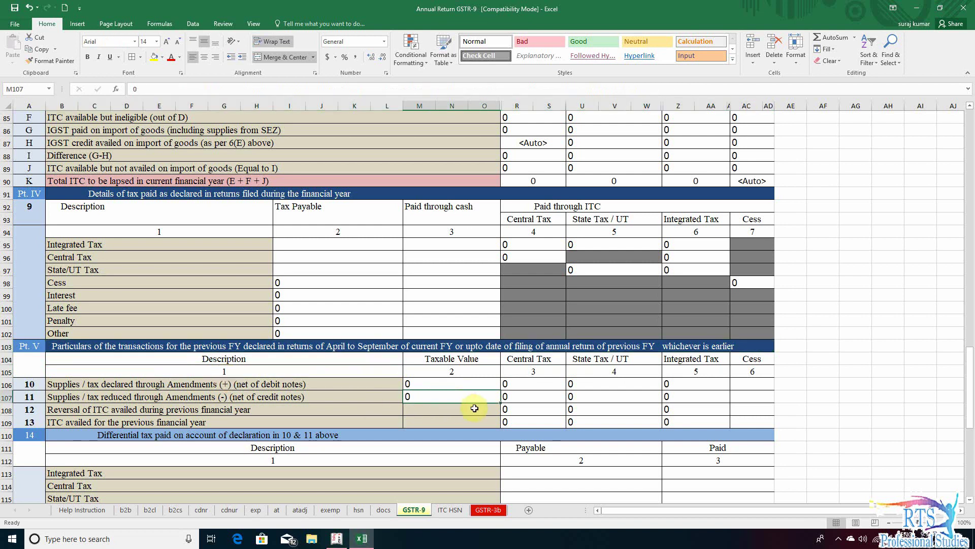
left_click(71, 423)
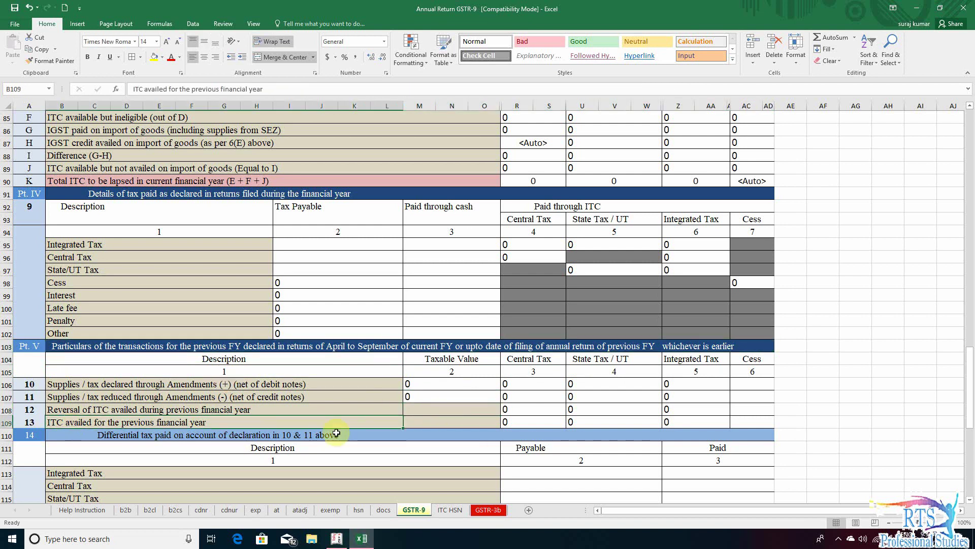
left_click(541, 421)
left_click(625, 422)
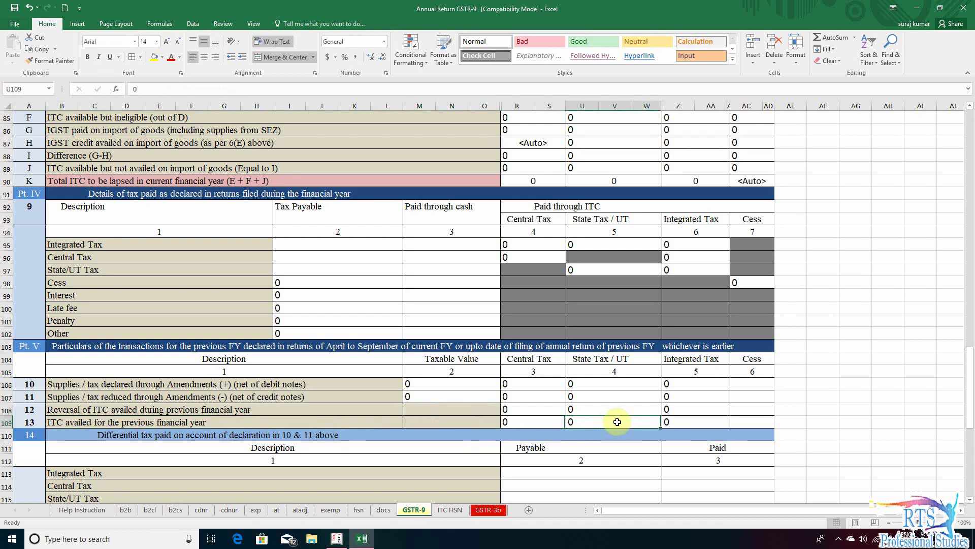
left_click(701, 421)
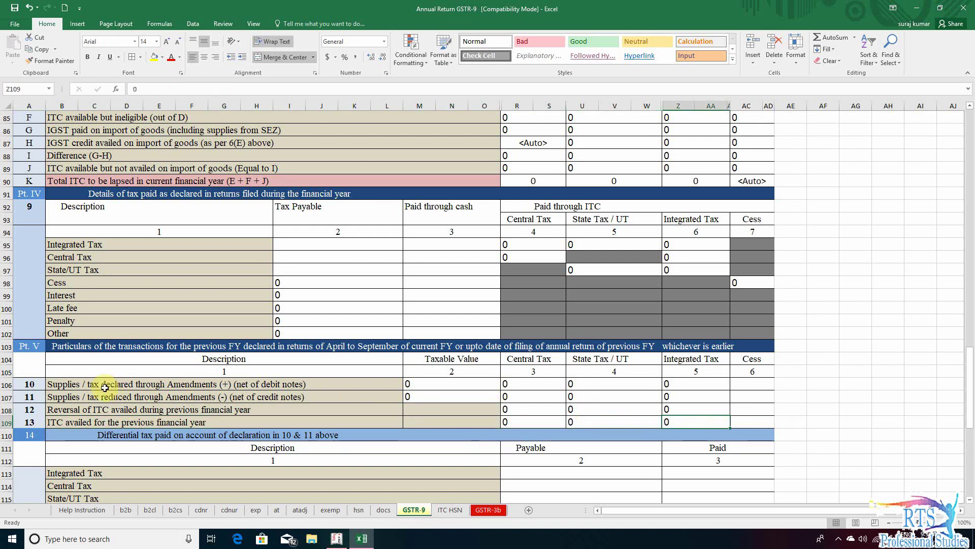
left_click(438, 373)
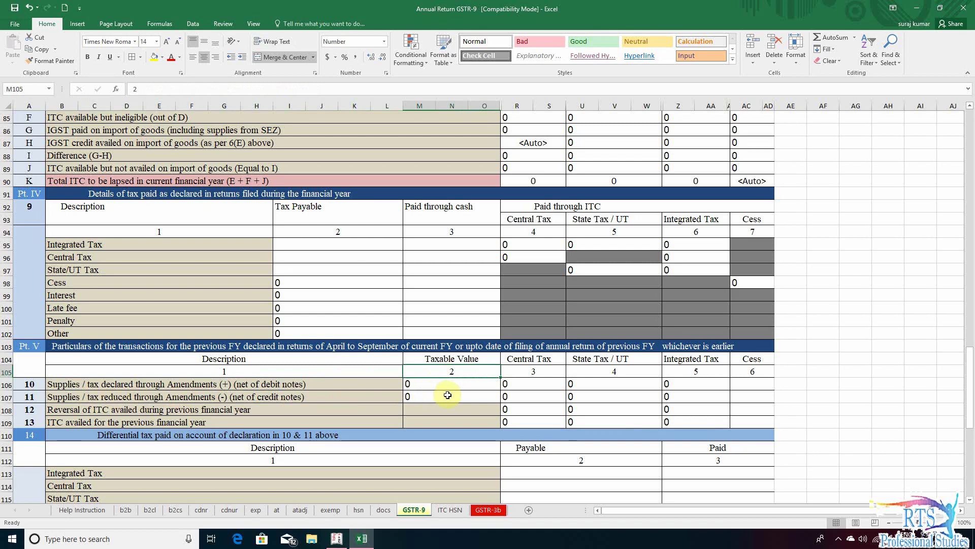
left_click(198, 411)
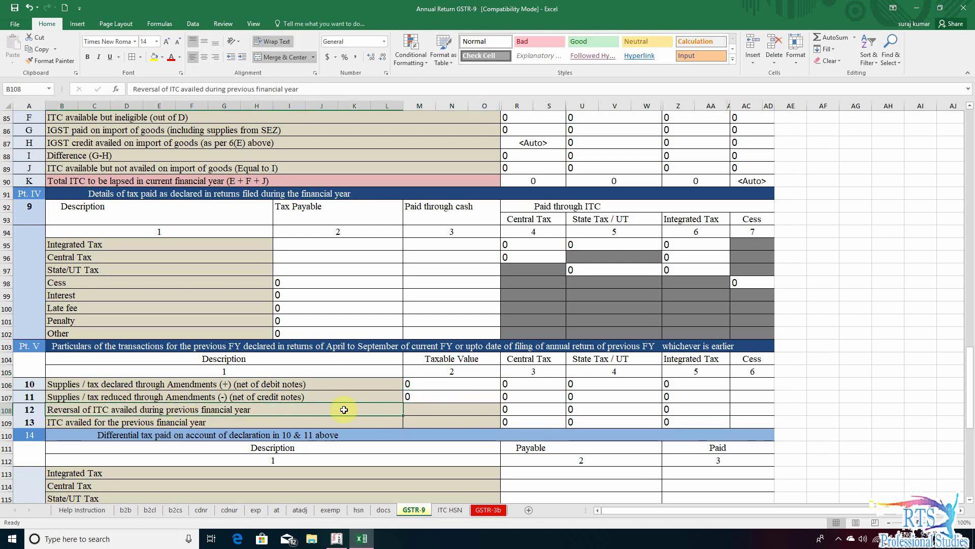
left_click(533, 409)
left_click(592, 409)
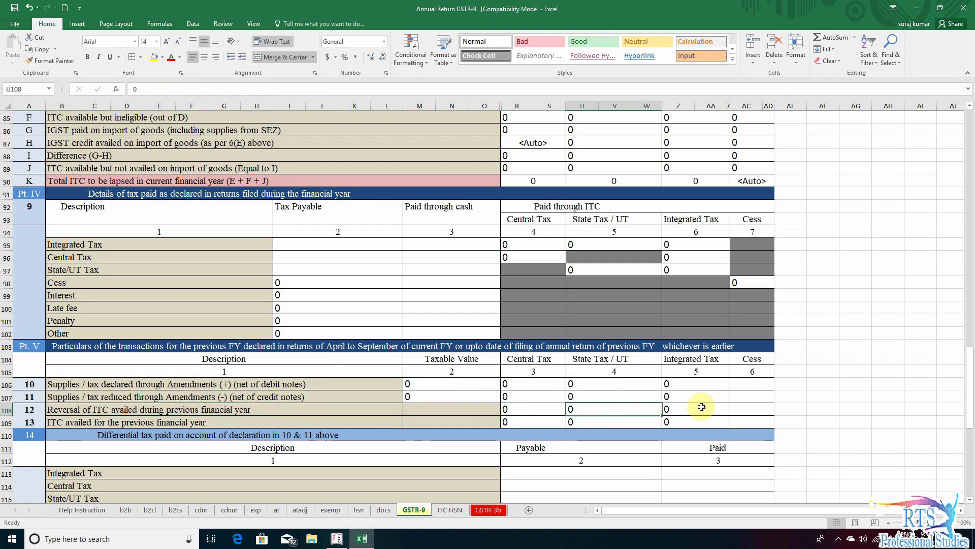
left_click(435, 383)
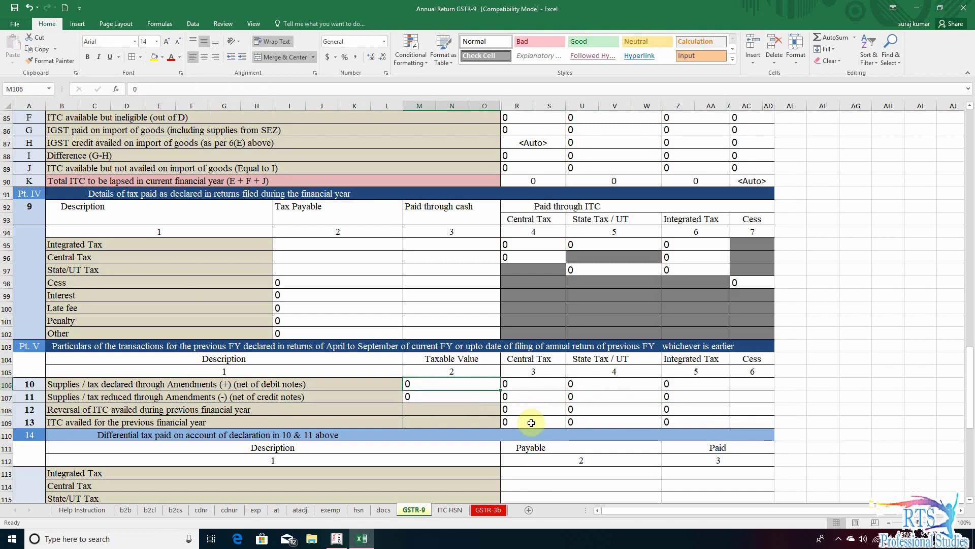
left_click(531, 423)
- Review table 14's payable and paid columns for differential tax arising from the declarations in rows 10 and 11
scroll(356, 381, "down", 3)
left_click(252, 373)
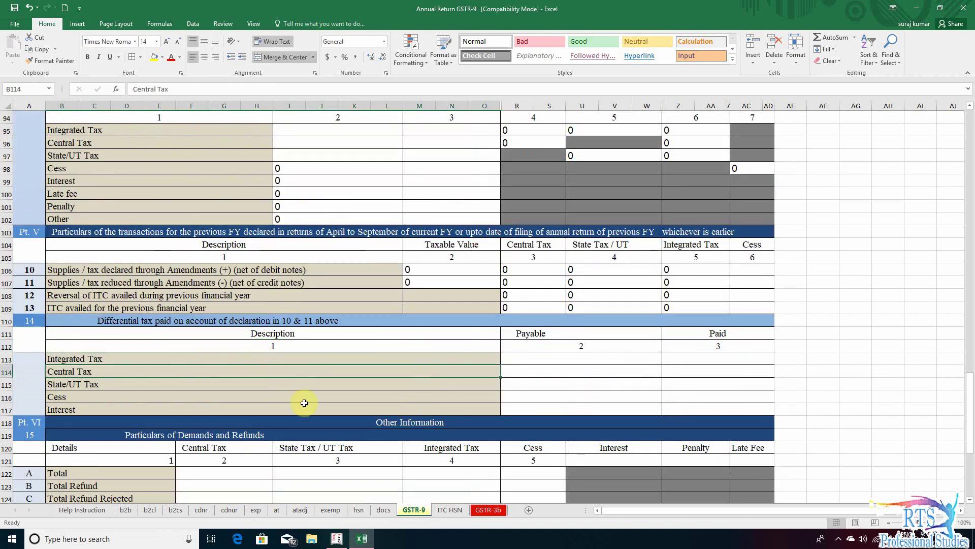
left_click(60, 257)
left_click(90, 283)
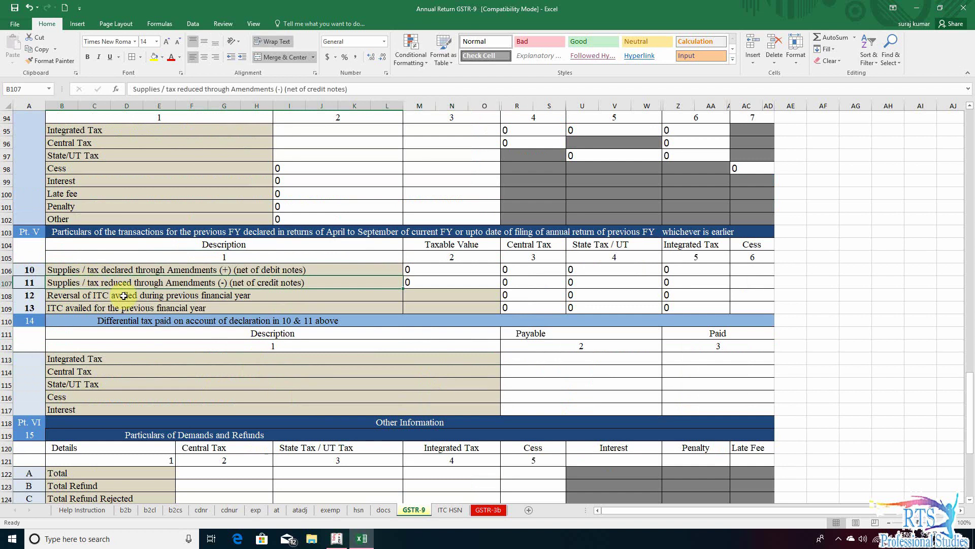
left_click(533, 362)
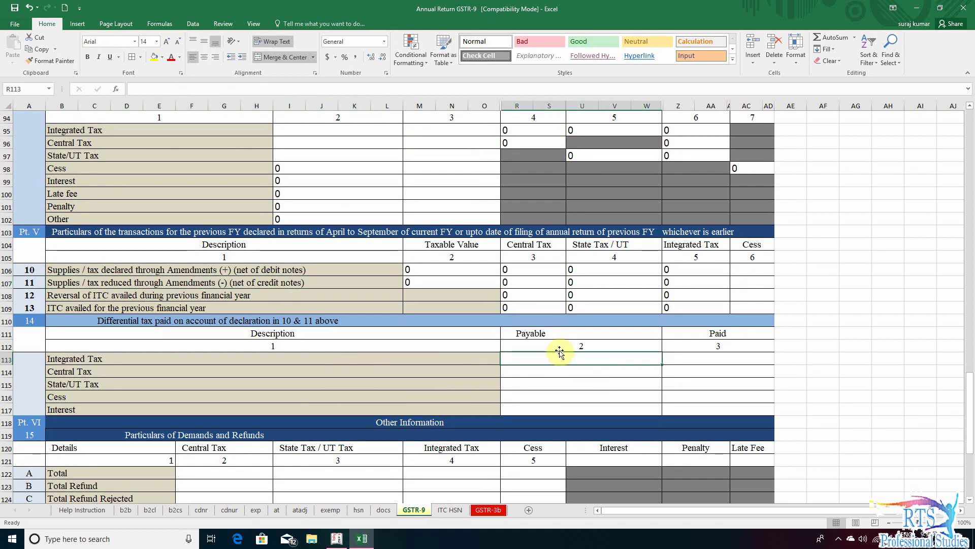
left_click(691, 369)
left_click(584, 386)
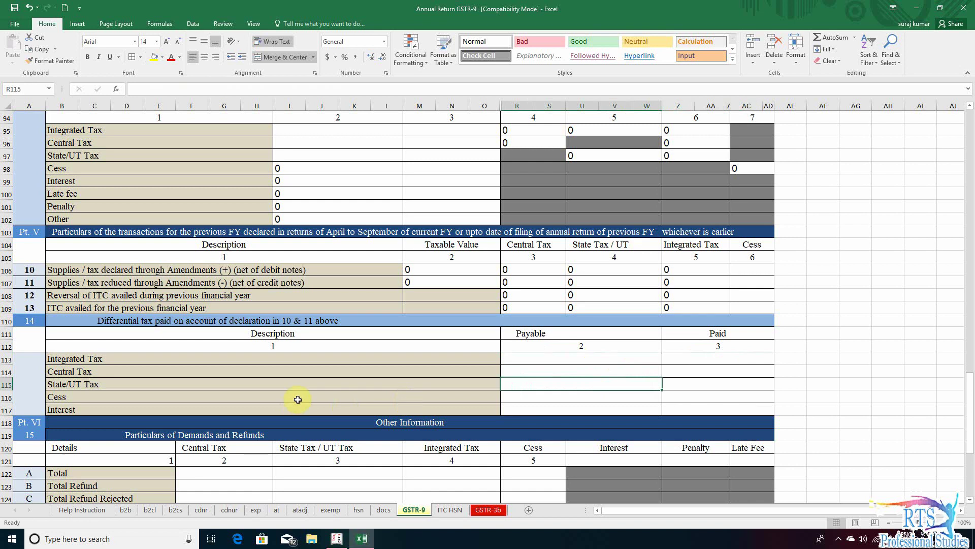
- Increase the height of row 15A to fit its full refund claimed label, and review its Central, State and Integrated Tax cells
scroll(297, 400, "down", 2)
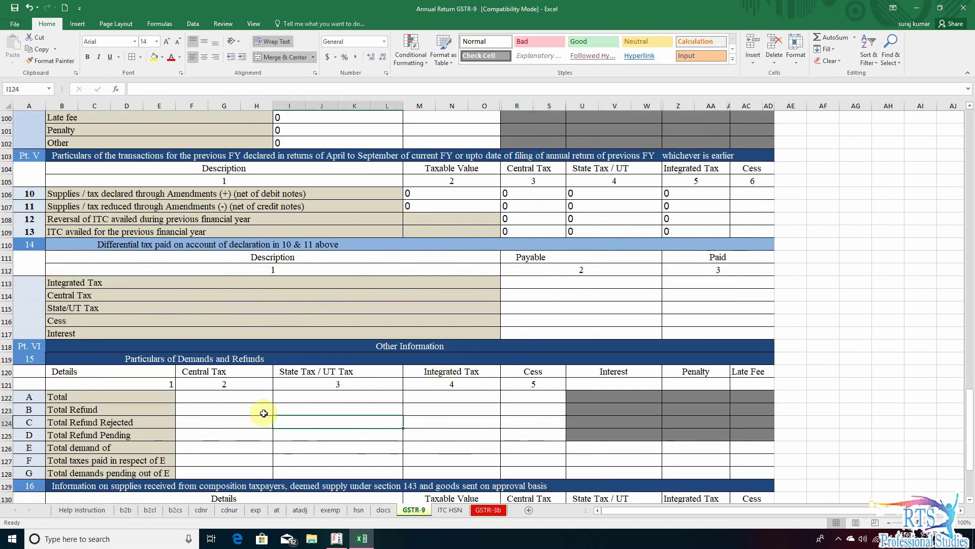
left_click(209, 407)
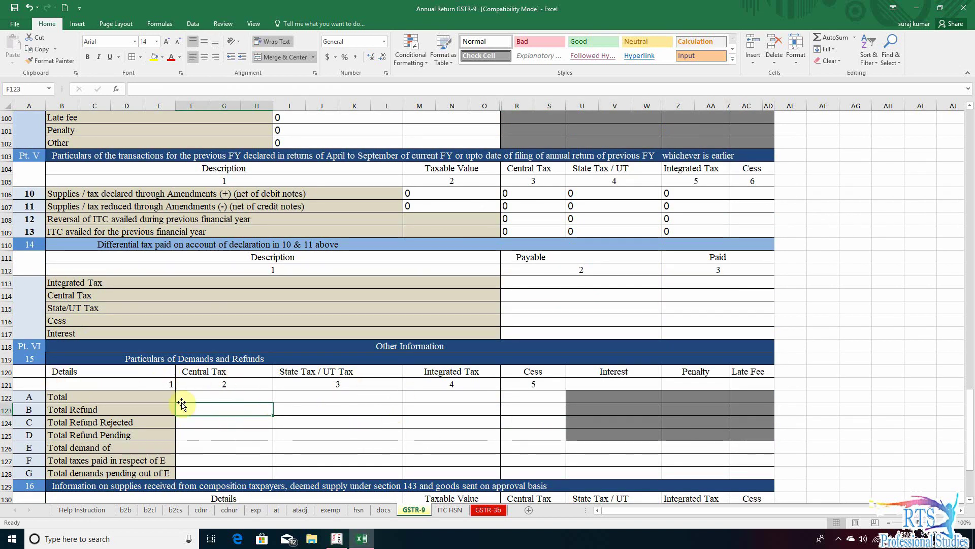
left_click(203, 396)
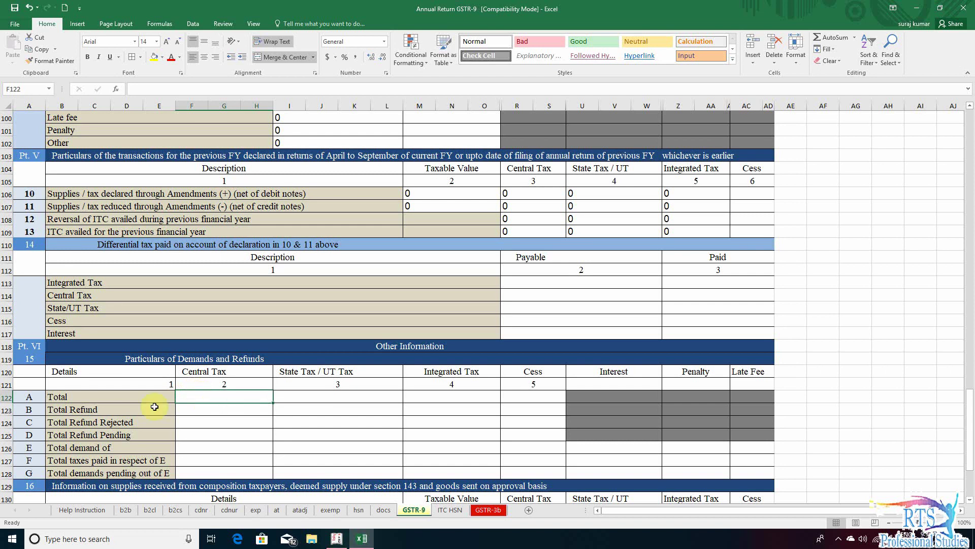
left_click_drag(9, 403, 8, 421)
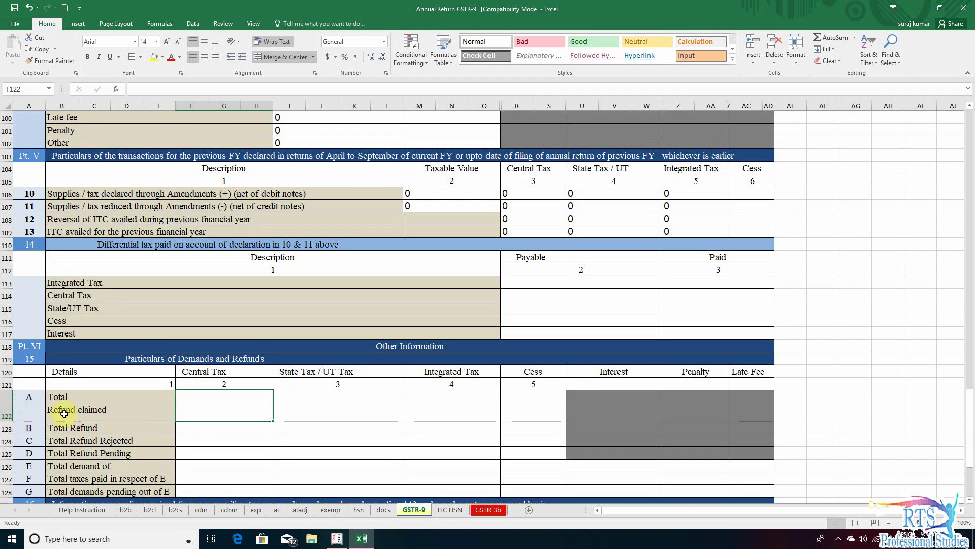
left_click(107, 410)
left_click(205, 403)
left_click(327, 403)
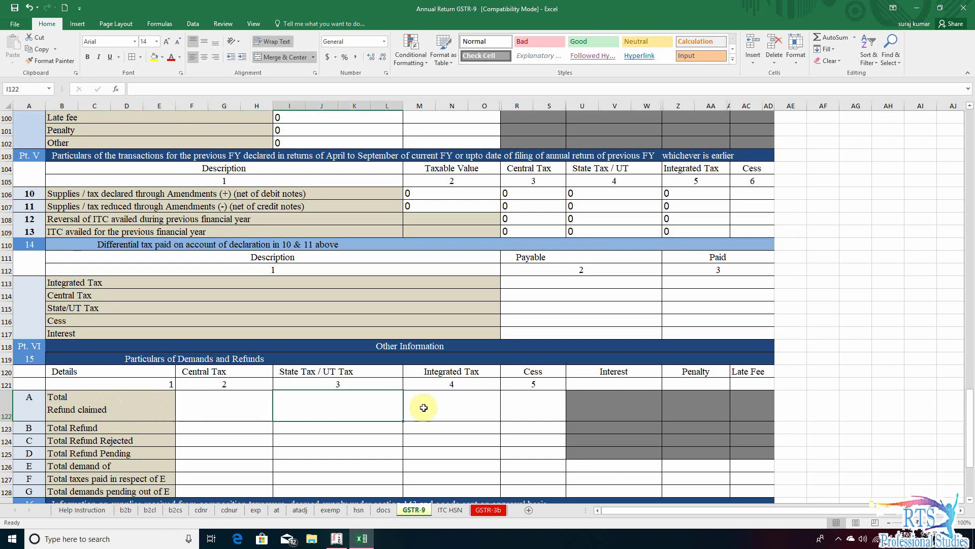
left_click(424, 408)
- Increase the height of row 15B to fit its refund sanctioned label, and review table 15's refund rejected, pending and demand rows
scroll(81, 401, "down", 2)
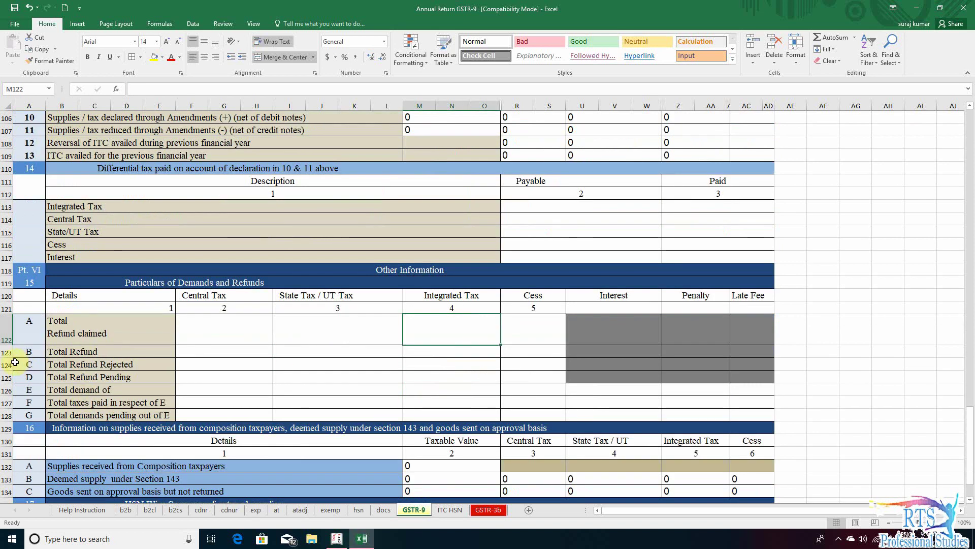
left_click_drag(7, 356, 4, 370)
left_click(200, 359)
left_click(160, 380)
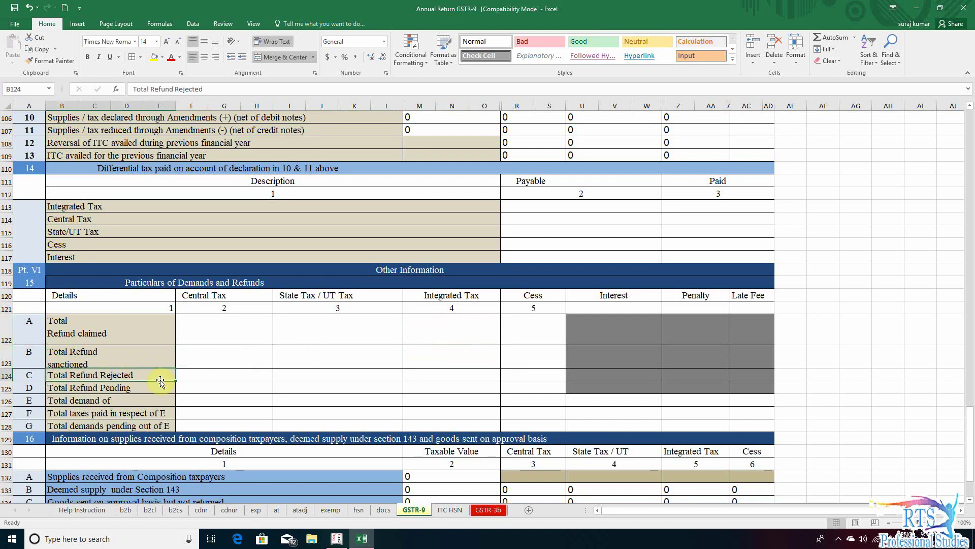
left_click(205, 387)
left_click_drag(169, 412, 235, 417)
left_click_drag(239, 340, 356, 337)
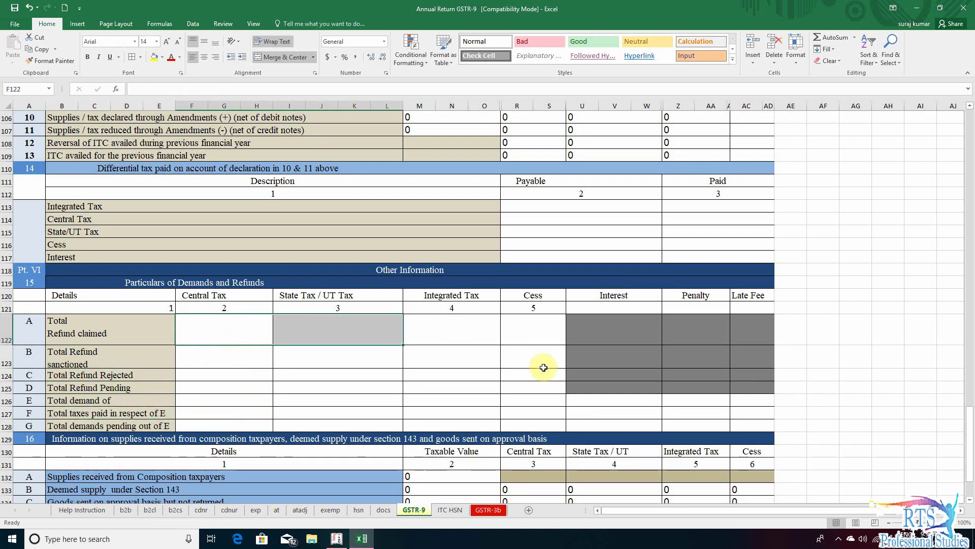
- Review table 16's rows on supplies from composition taxpayers and deemed supply, including the composition row's taxable value
scroll(211, 391, "down", 5)
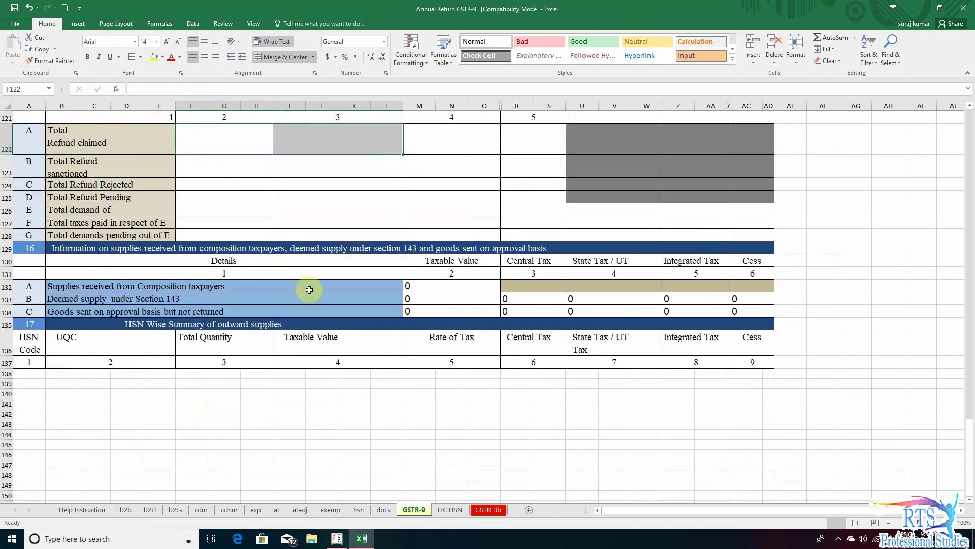
left_click(285, 289)
left_click(125, 299)
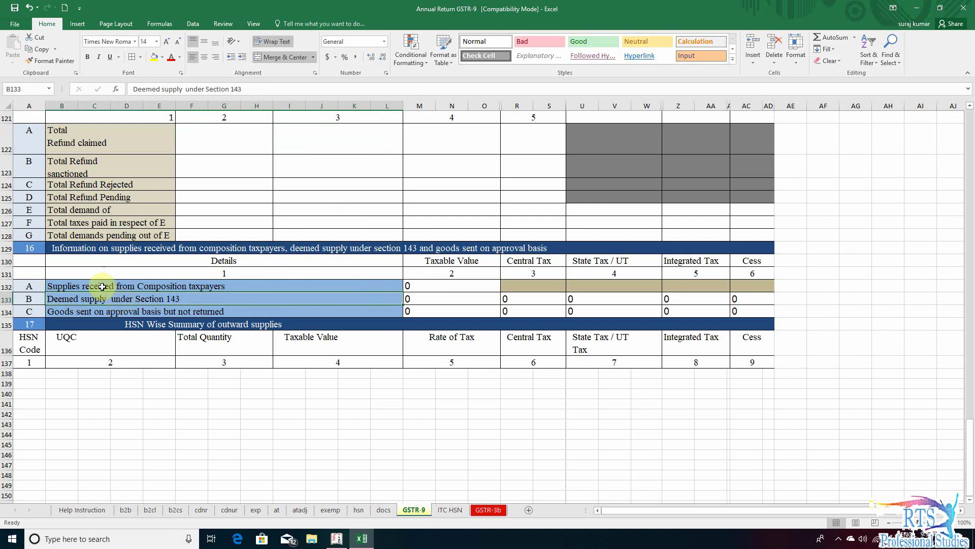
left_click(102, 287)
left_click(446, 285)
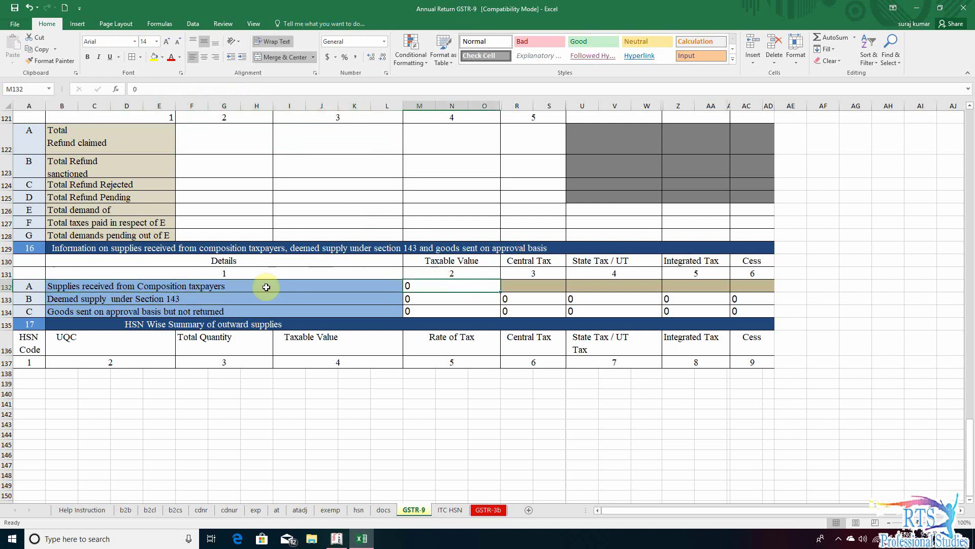
left_click(264, 286)
left_click(430, 286)
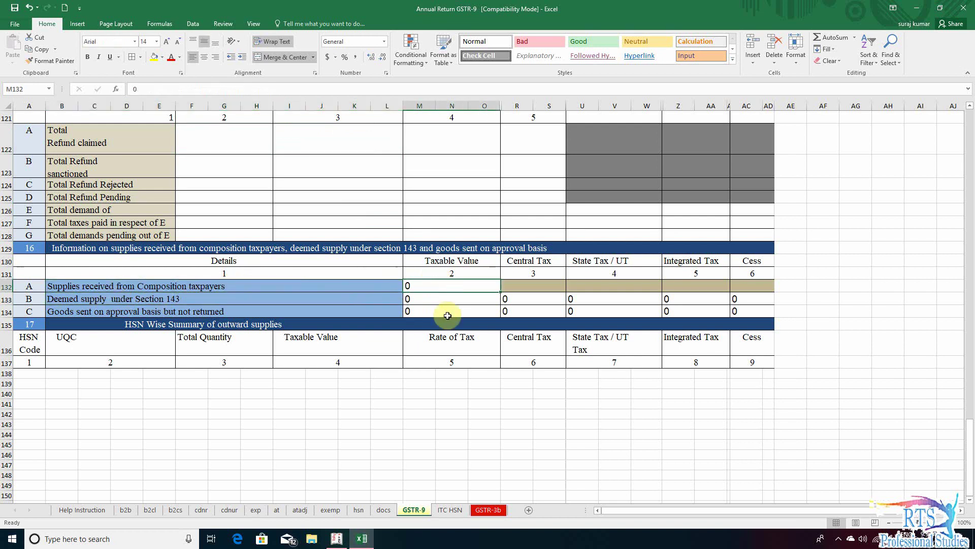
- Switch to Tally.ERP 9, return to the GSTR-2 summary and examine its rows from B2B Invoices to ITC Reversal/Reclaim
left_click(338, 539)
key("Escape")
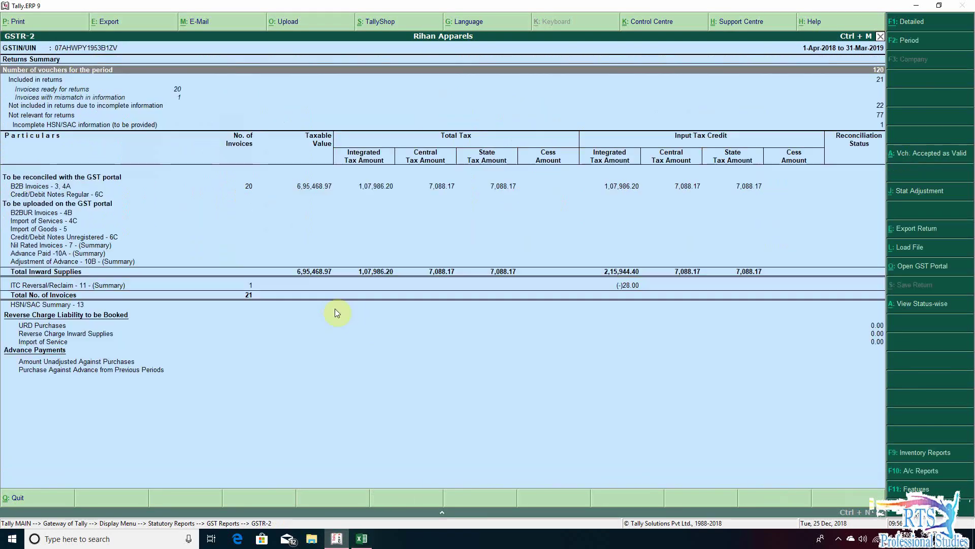
key("Down")
key("Down")
key("Down")
key("Down")
key("Down")
key("Down")
key("Down")
key("Down")
key("Down")
key("Down")
key("Down")
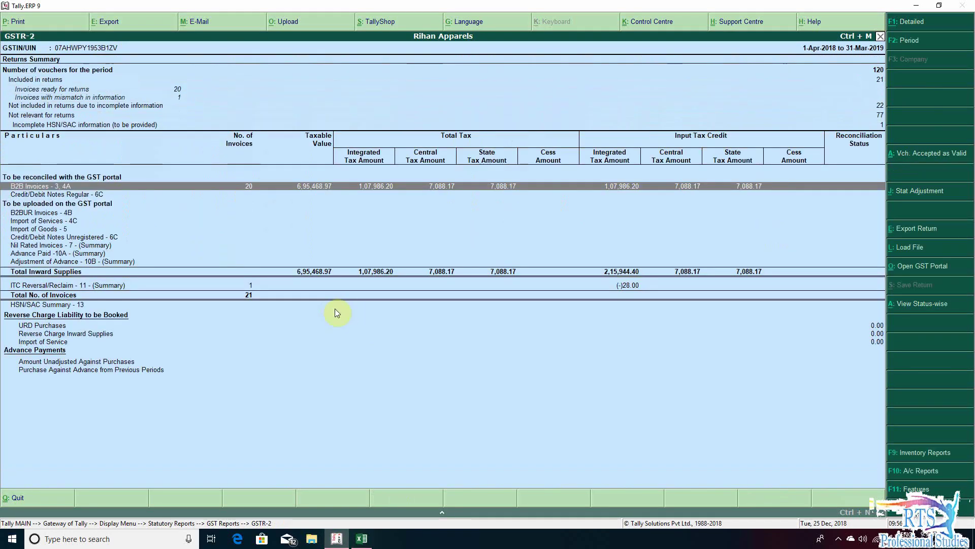
key("Down")
key("Down")
key("Down")
key("Down")
key("Down")
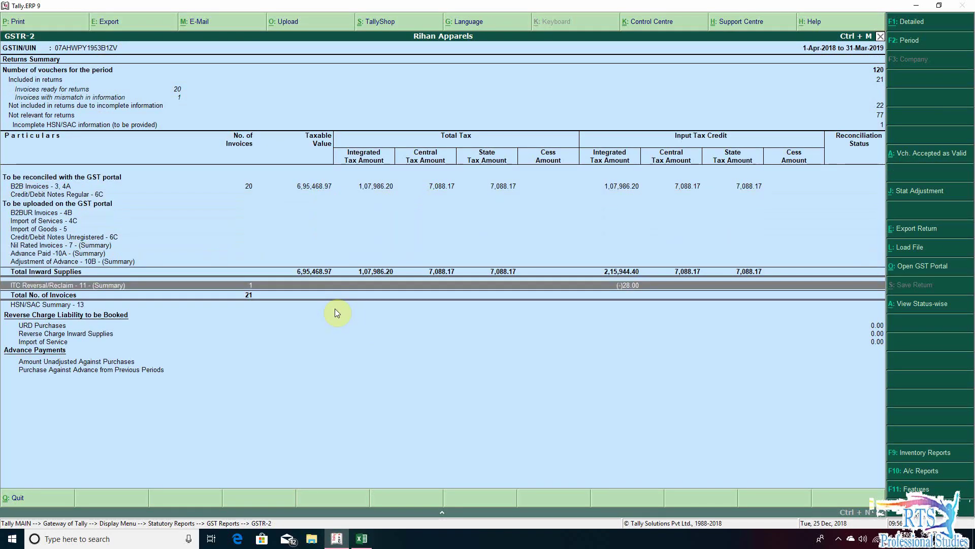
- Expand the GSTR-2 summary to its detailed view and locate the Composition line under Nil Rated Invoices
key("alt+F1")
key("Up")
key("Up")
key("Up")
key("Up")
key("Up")
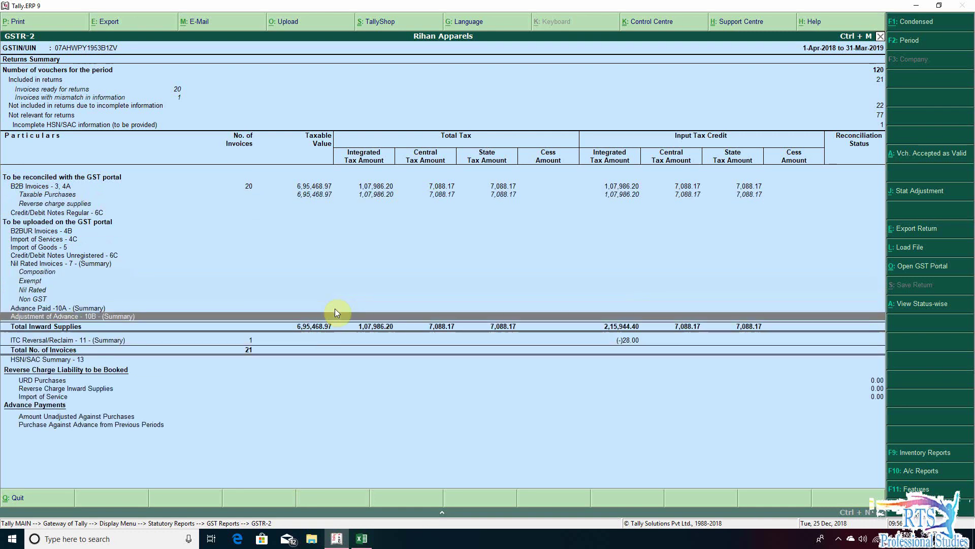
key("Up")
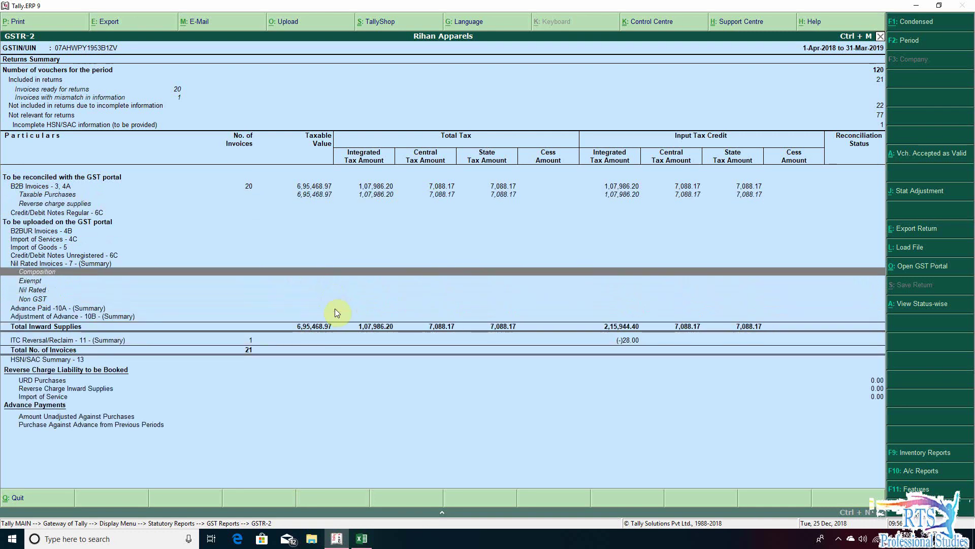
- Set the GSTR-2 report period from 1-7-2017 to 31-3-2018
key("F2")
type("1-7-")
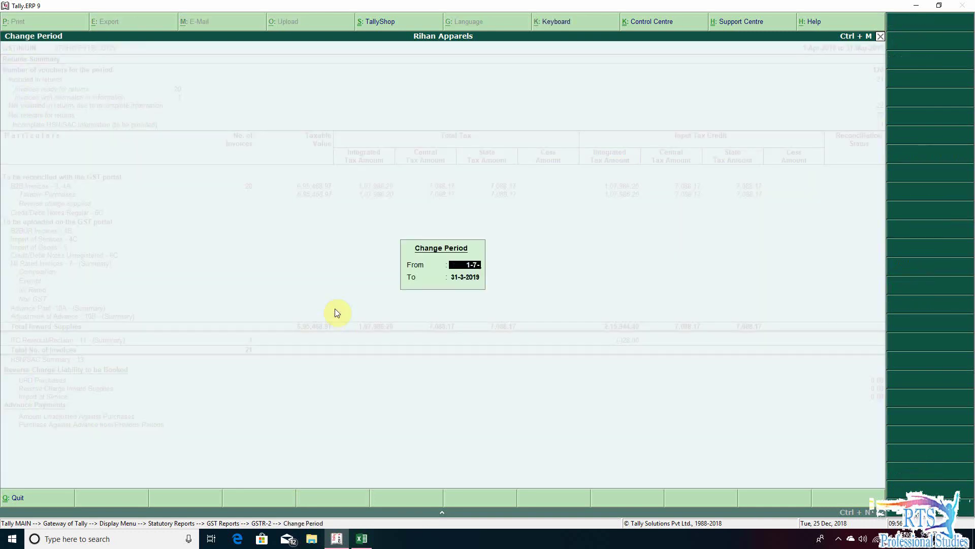
type("2017")
key("Return")
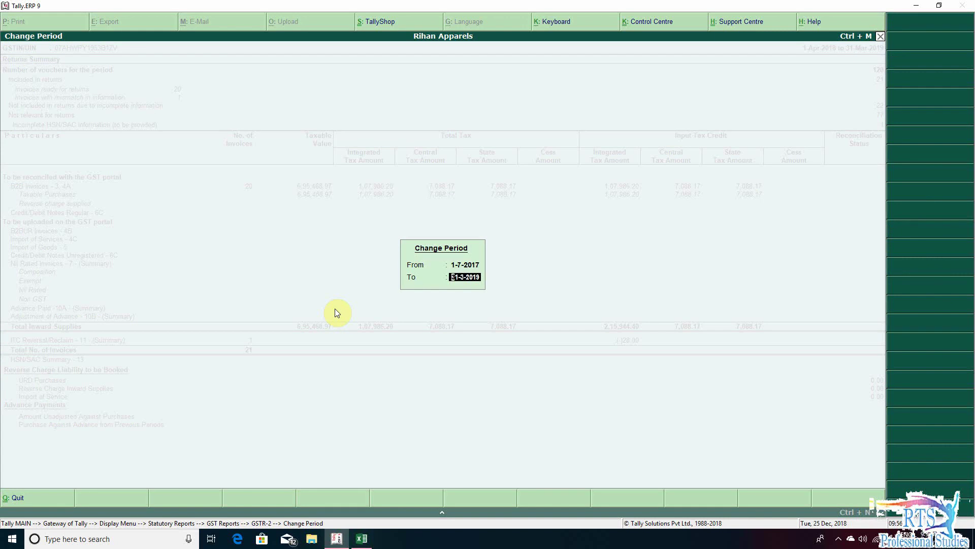
type("31-3-2018")
key("Return")
- Locate the Composition line under Nil Rated Invoices in the GSTR-2 report and check its taxable value
key("Down")
key("Down")
key("Down")
key("Down")
key("Down")
key("Down")
key("Down")
key("Down")
key("Down")
key("Down")
key("Down")
key("Down")
key("Down")
key("Down")
key("Down")
key("Down")
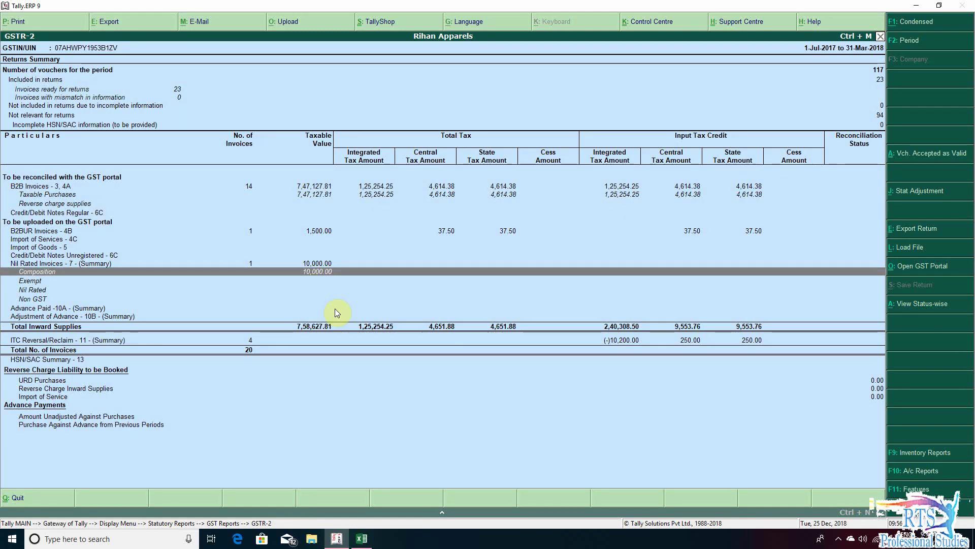
- Switch to Excel and enter 10000 as the taxable value of supplies received from composition taxpayers in table 16, row A
key("alt+Tab")
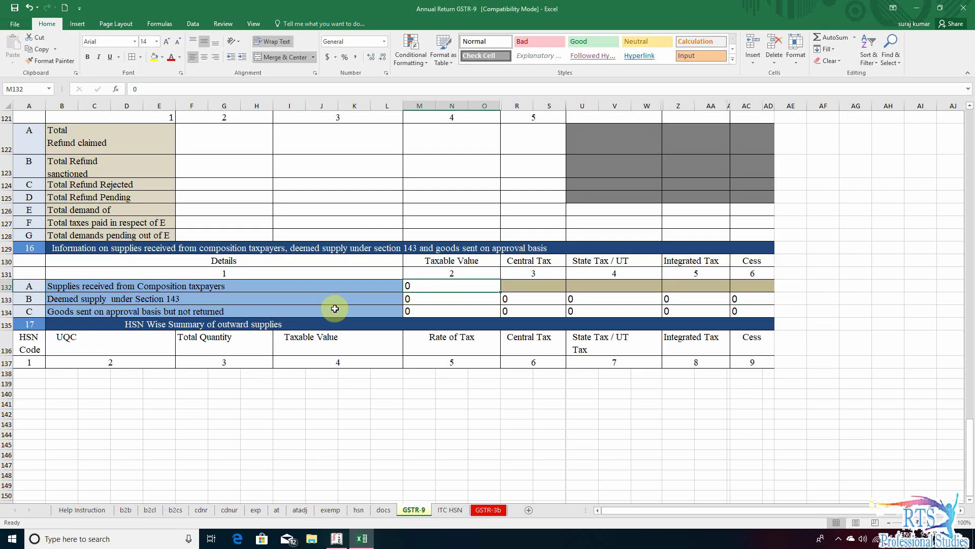
key("Left")
key("Right")
type("10000")
key("Return")
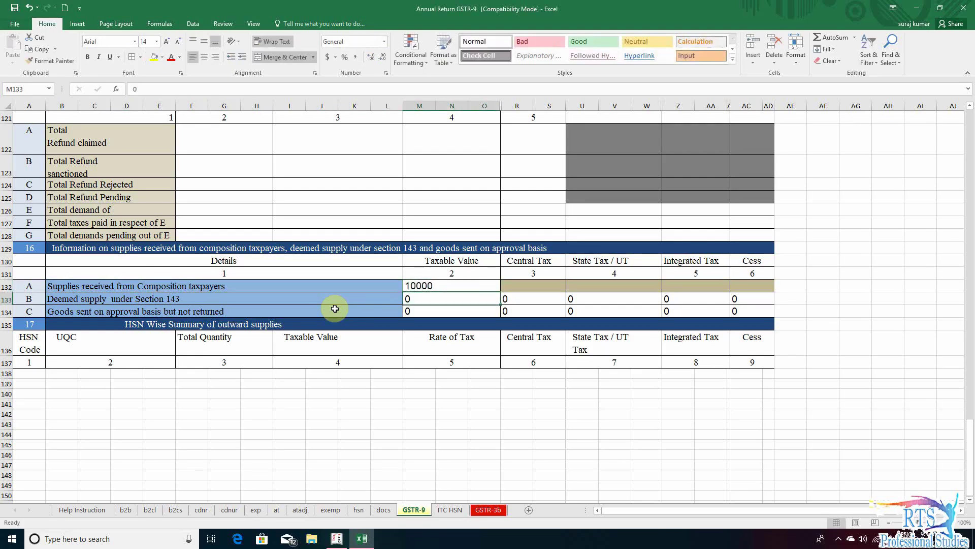
- Review table 16's rows for deemed supply under Section 143 and goods sent on approval basis, across their tax columns
key("Left")
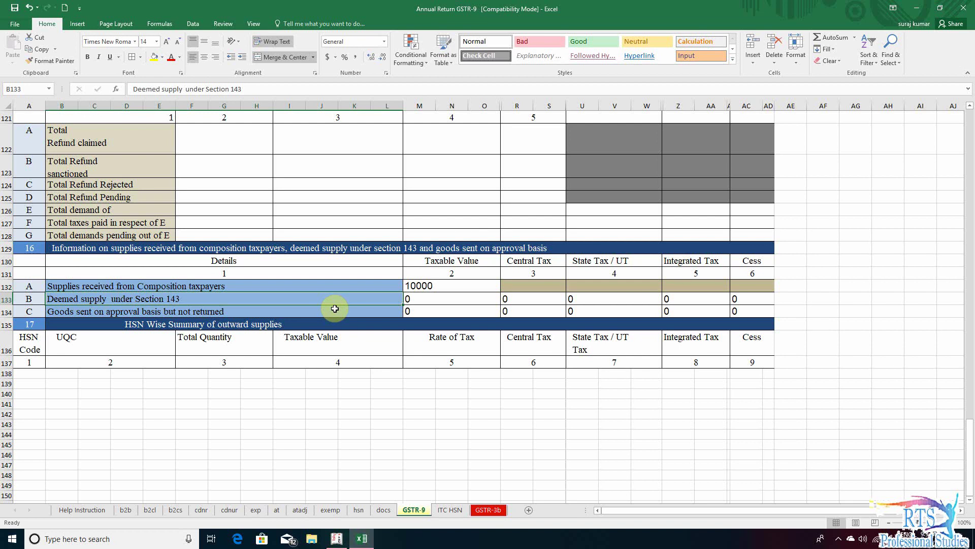
key("Down")
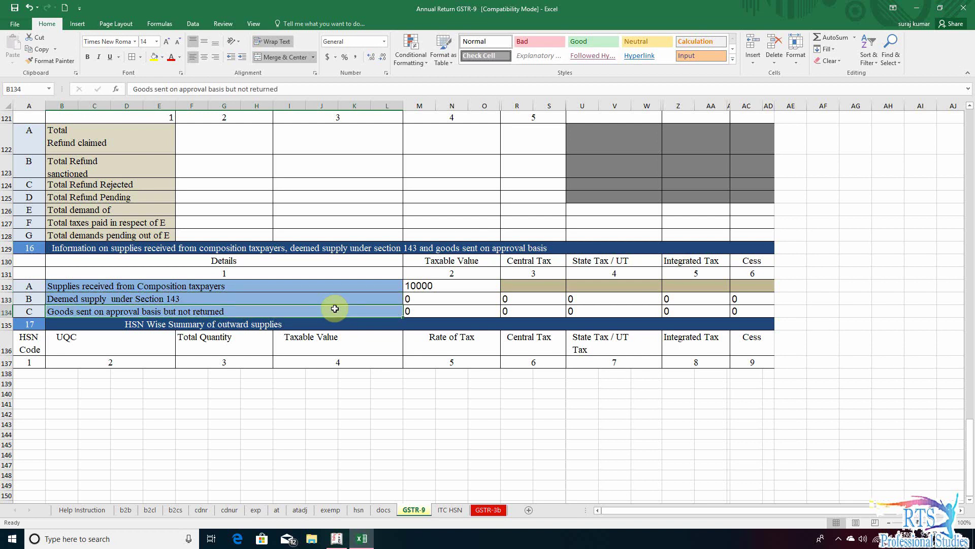
key("Right")
key("Right")
key("Right")
key("Right")
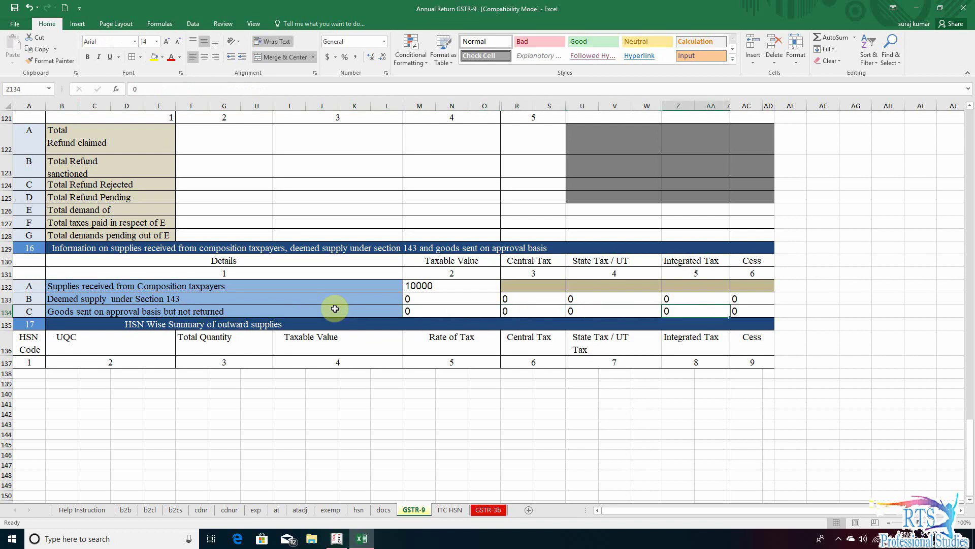
key("Left")
key("Left")
key("Left")
key("Left")
key("Right")
key("Left")
key("Left")
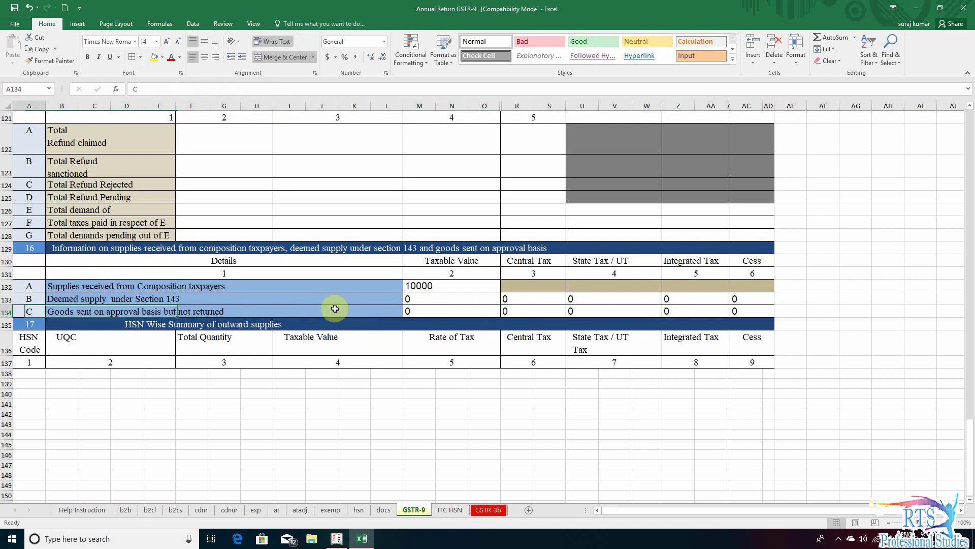
- Review table 17's heading and column layout for the HSN-wise summary of outward supplies
key("Down")
key("Down")
key("Down")
key("Up")
key("Up")
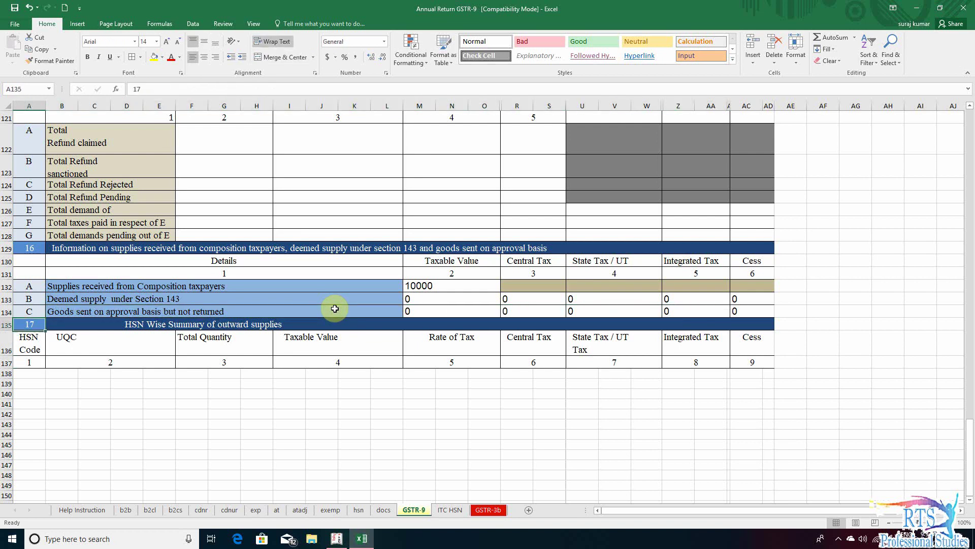
key("Down")
key("Down")
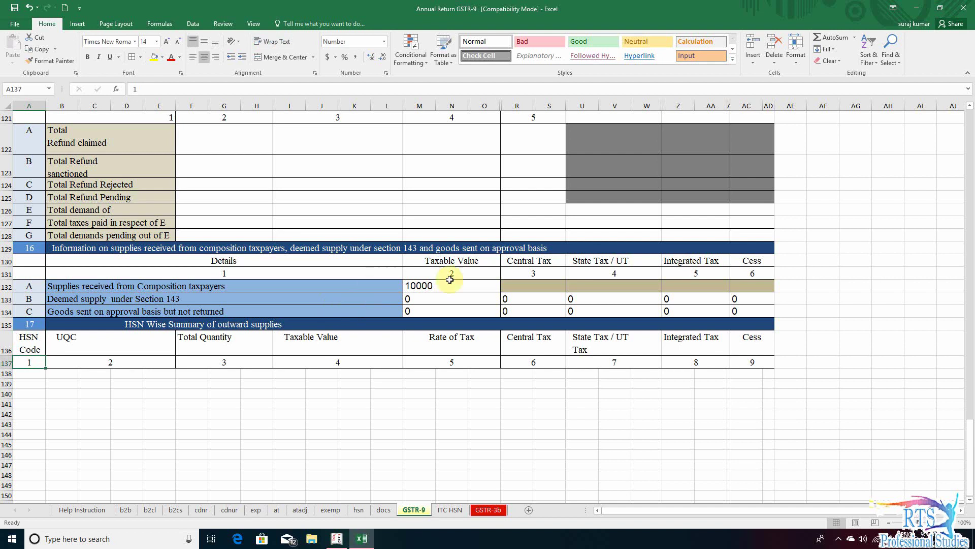
left_click(193, 324)
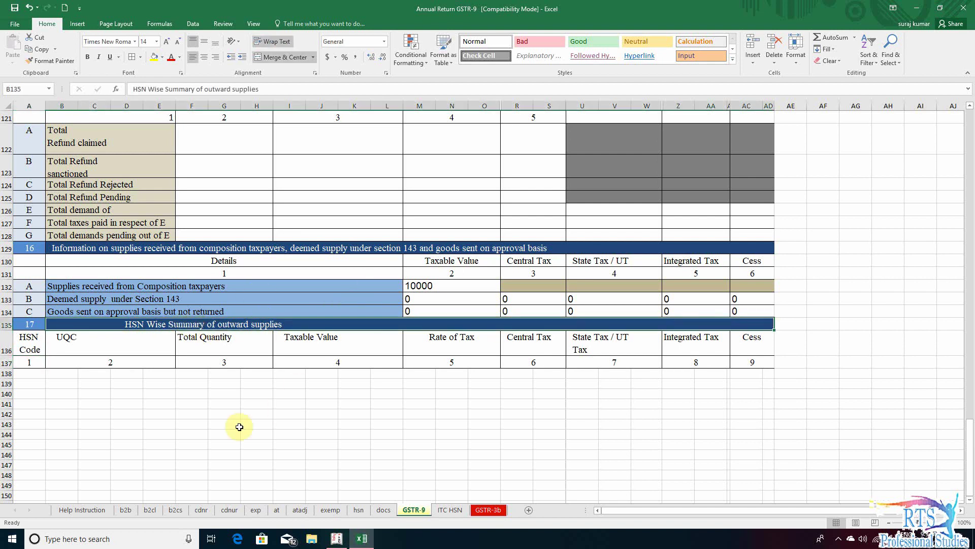
left_click_drag(228, 434, 257, 434)
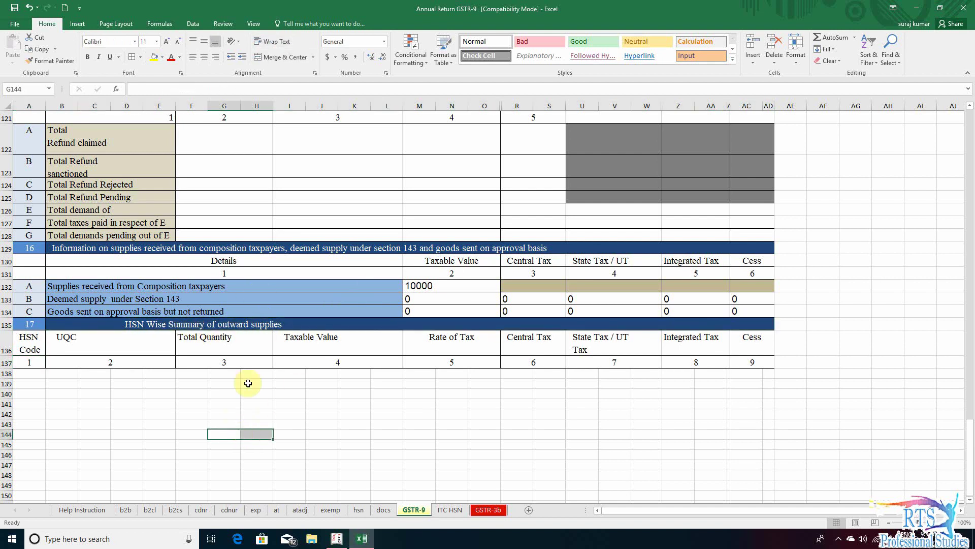
- Examine the full HSN summary on the hsn sheet as the source for table 17, and return to the GSTR-9 sheet
left_click(358, 510)
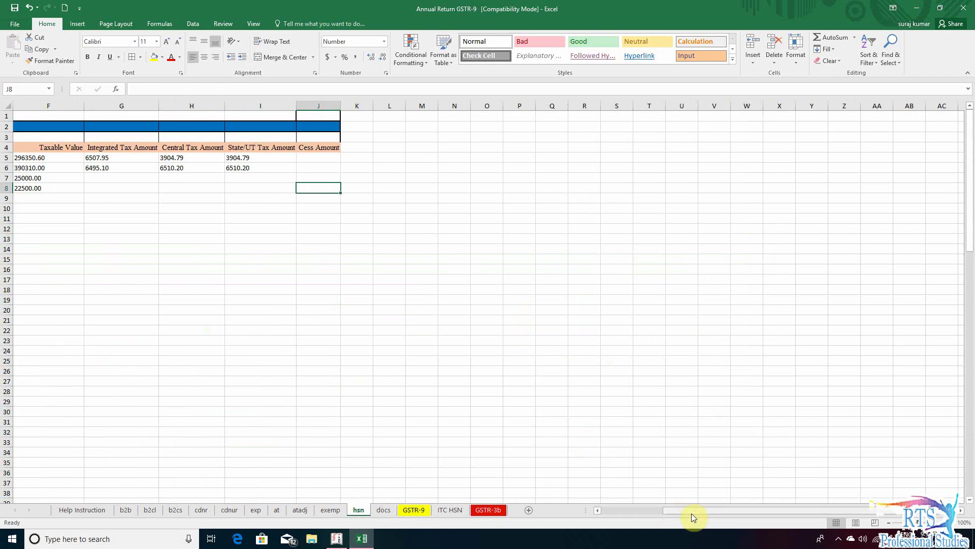
left_click_drag(692, 513, 605, 512)
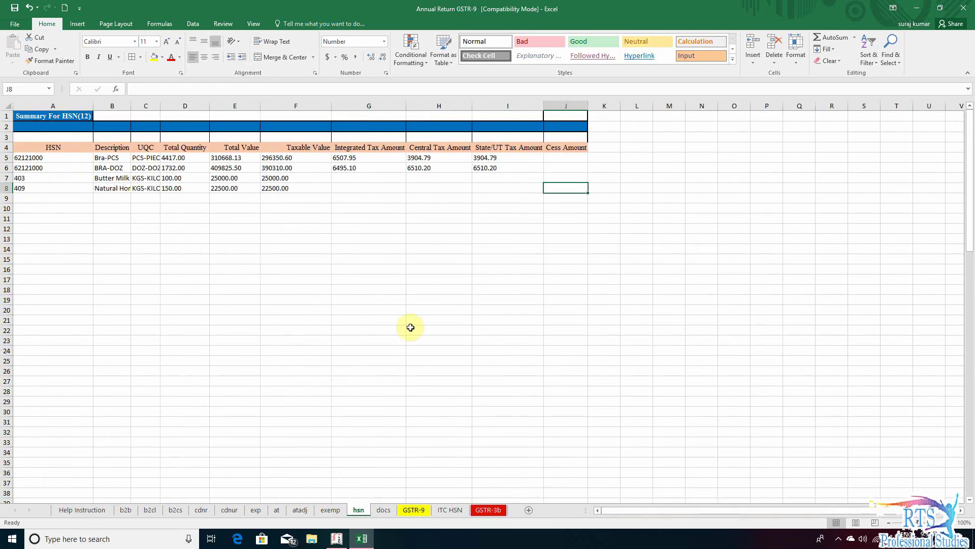
left_click(414, 510)
left_click(54, 324)
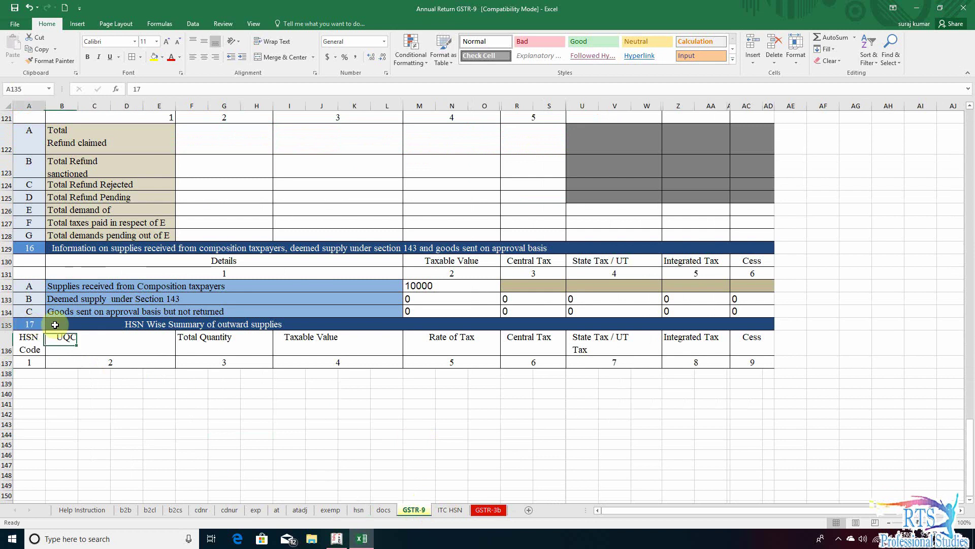
- Review the HSN-wise inward supplies table, including its 10% rule heading and the UQC, quantity, taxable value, rate and tax columns
left_click(174, 463)
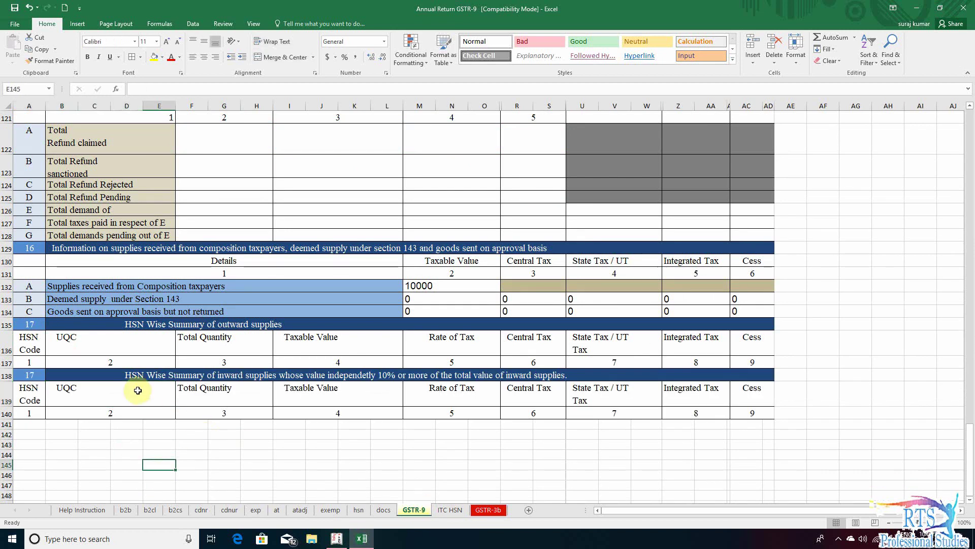
left_click(138, 384)
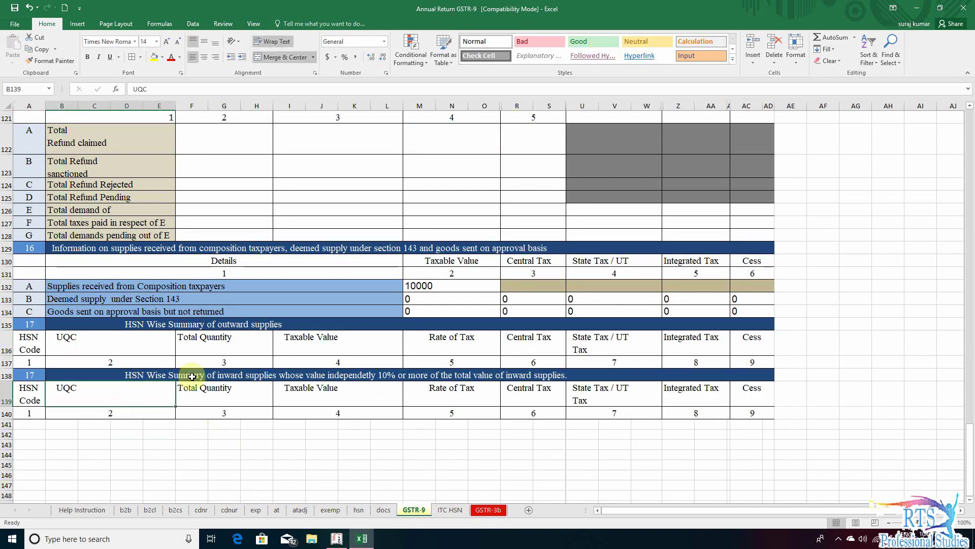
left_click(239, 375)
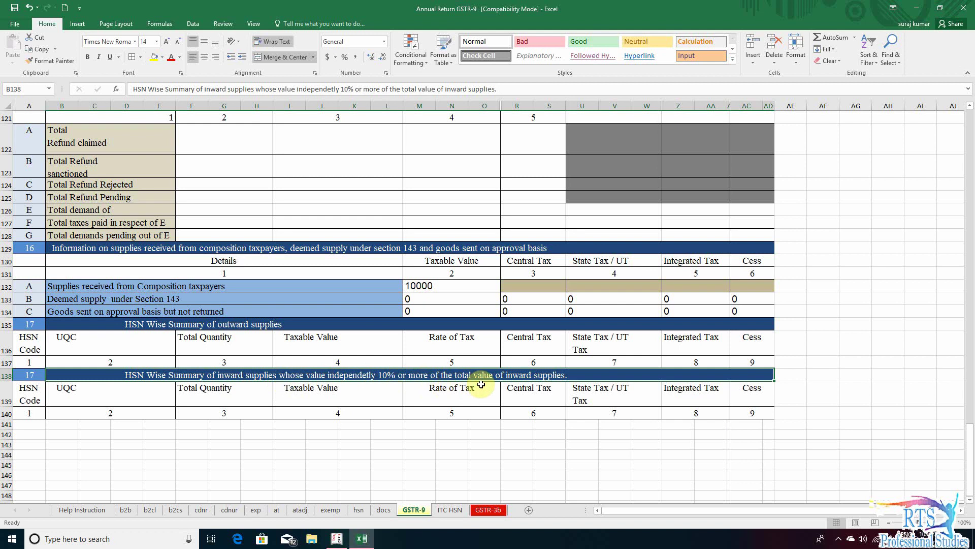
left_click(170, 424)
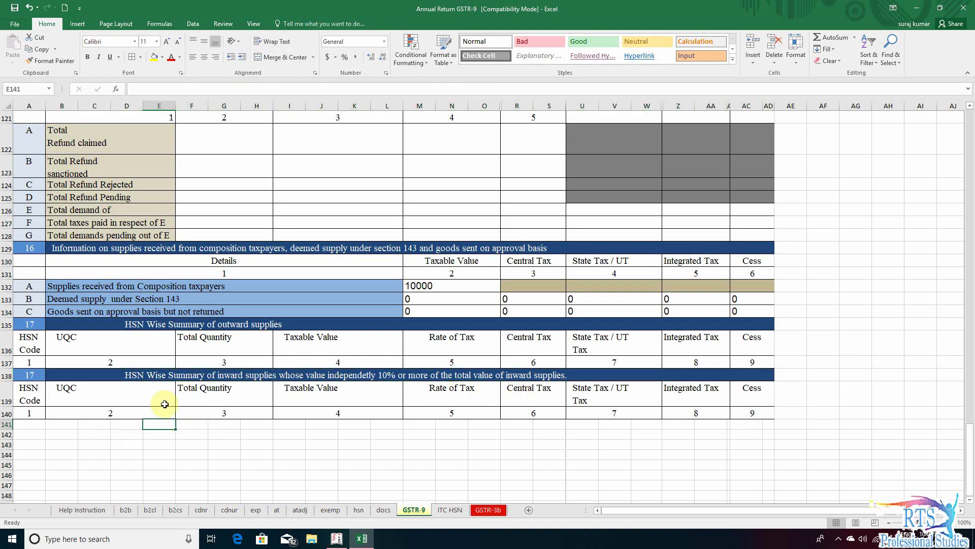
left_click(151, 394)
left_click(226, 390)
left_click(320, 390)
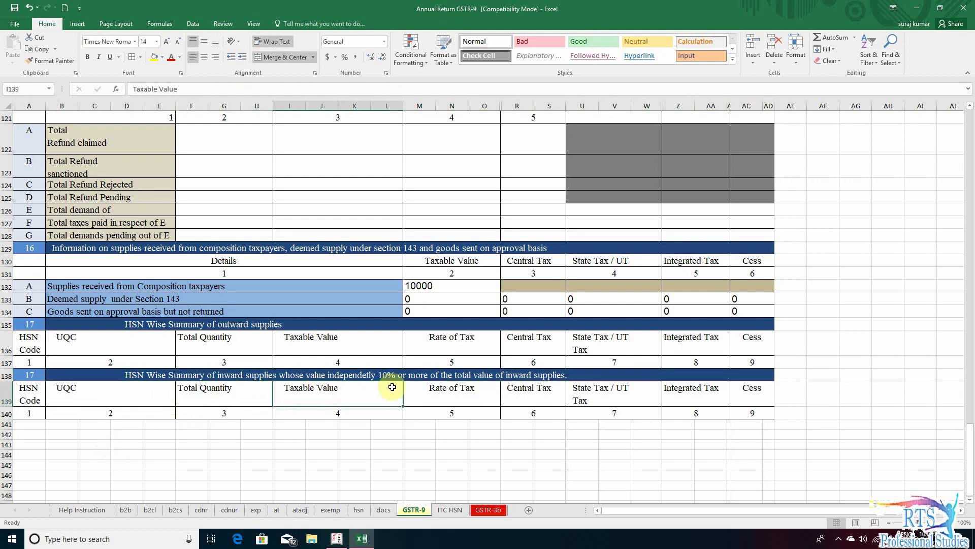
left_click(465, 389)
key("Right")
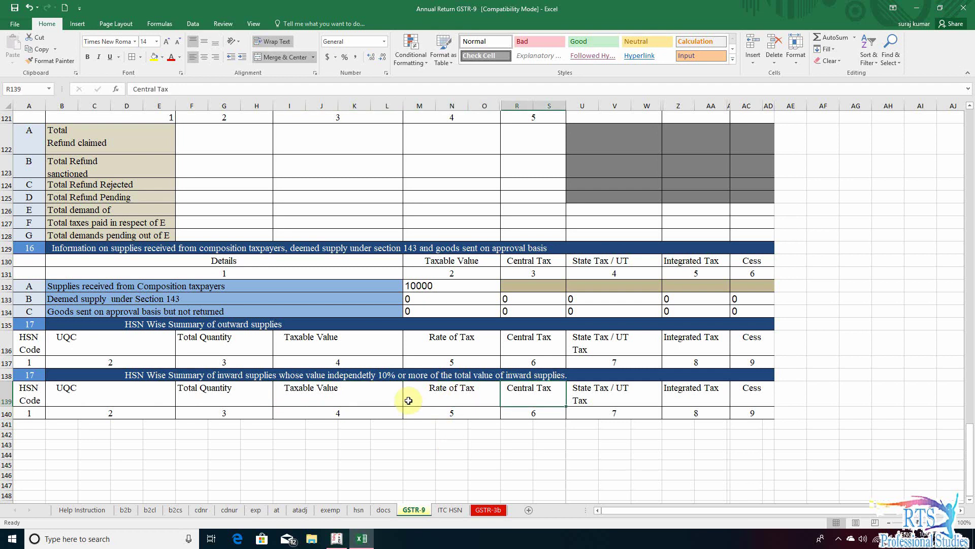
- Open the ITC HSN sheet and examine the Grand Total row's taxable value and IGST amount
left_click(450, 510)
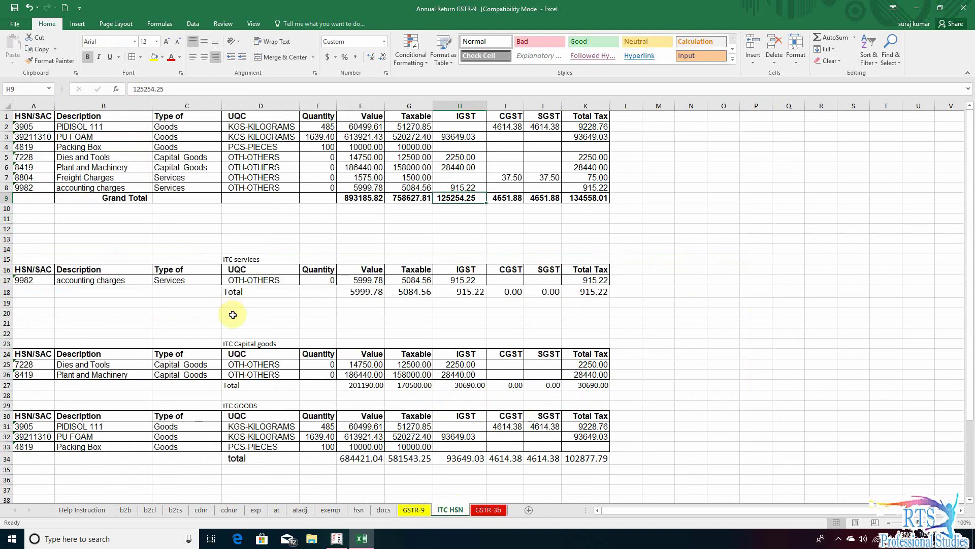
left_click(377, 239)
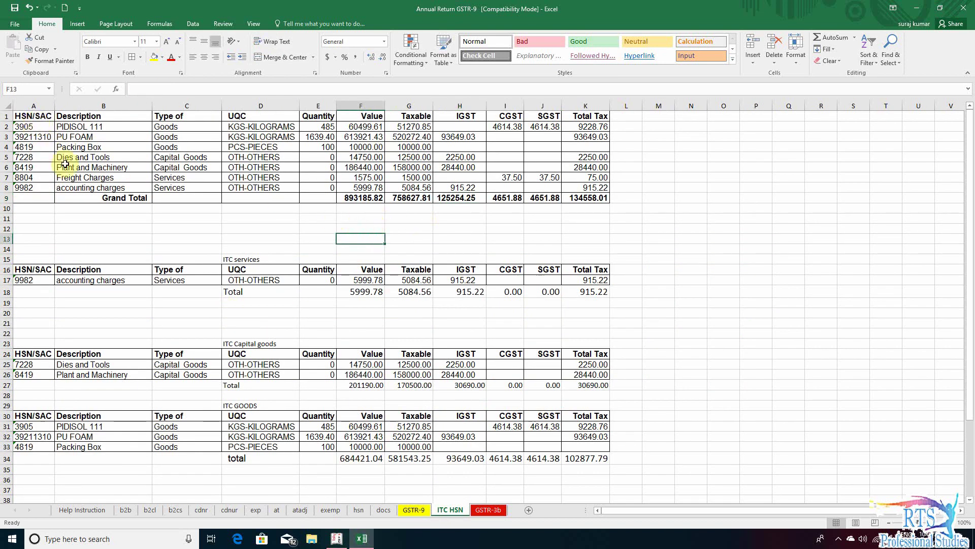
left_click(405, 216)
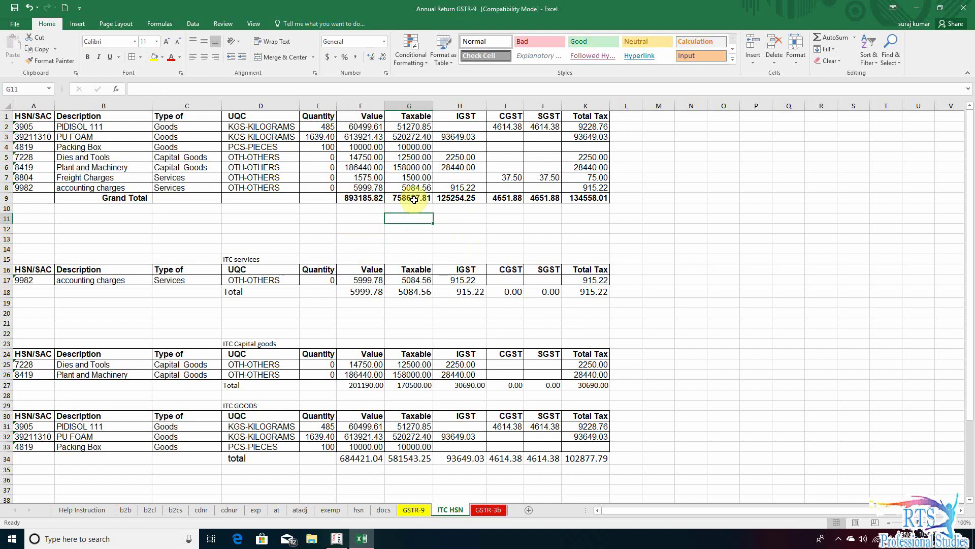
left_click(456, 198)
left_click(410, 199)
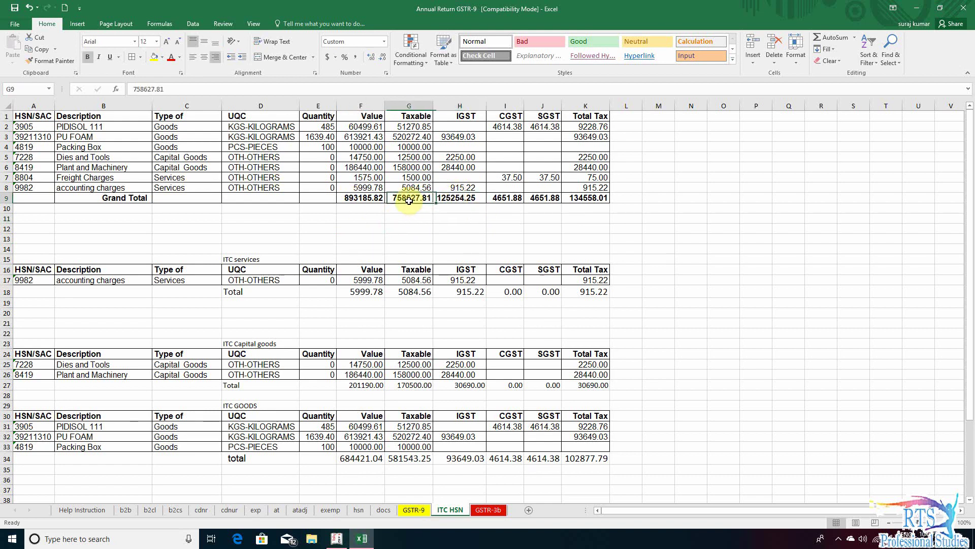
left_click(411, 217)
left_click(413, 197)
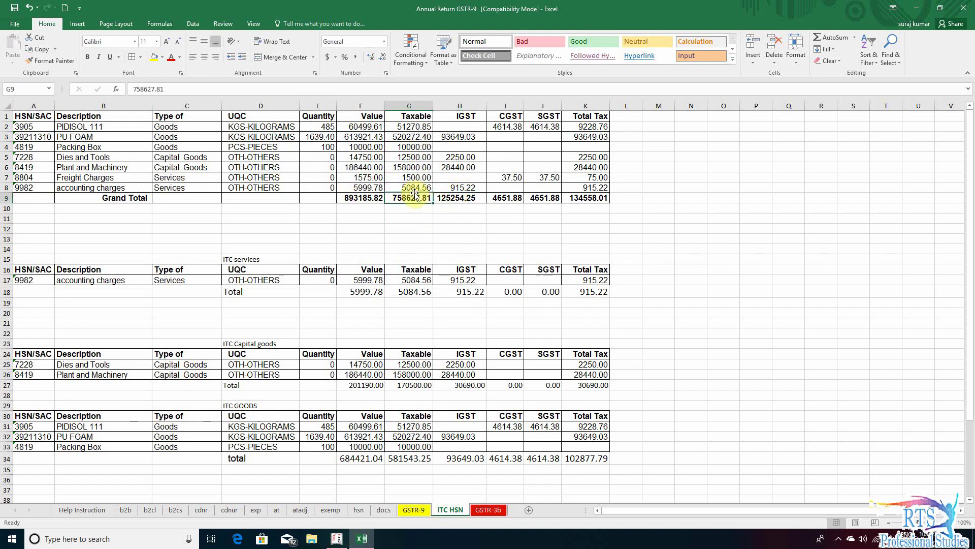
- Compare the individual HSN rows' taxable values with the Grand Total on the ITC HSN sheet, and return to the GSTR-9 sheet
left_click(421, 187)
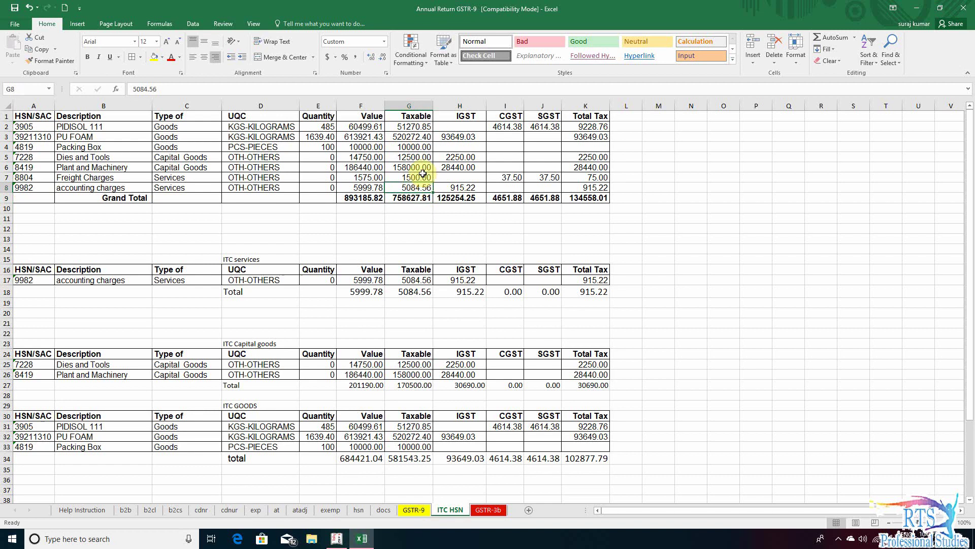
left_click(422, 174)
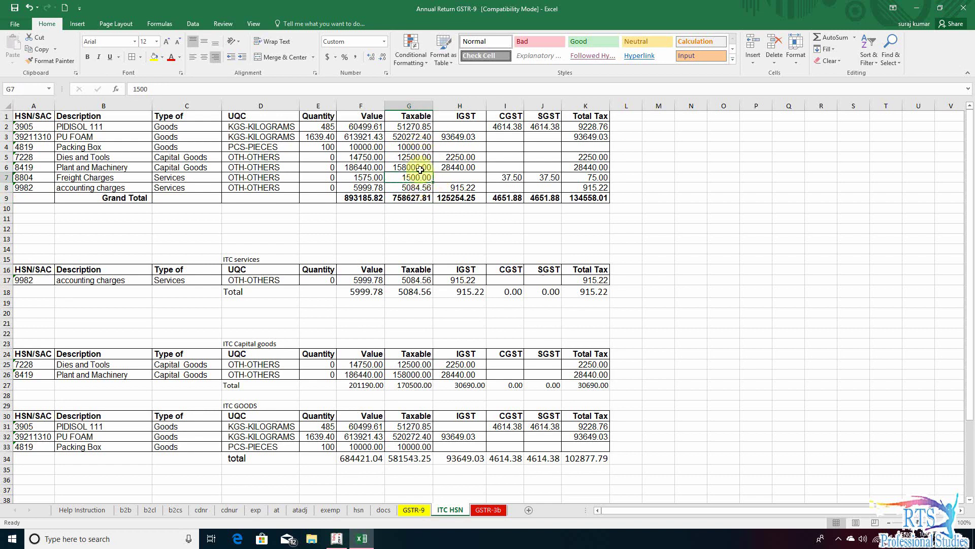
left_click(420, 168)
left_click(416, 127)
left_click(417, 149)
left_click(420, 159)
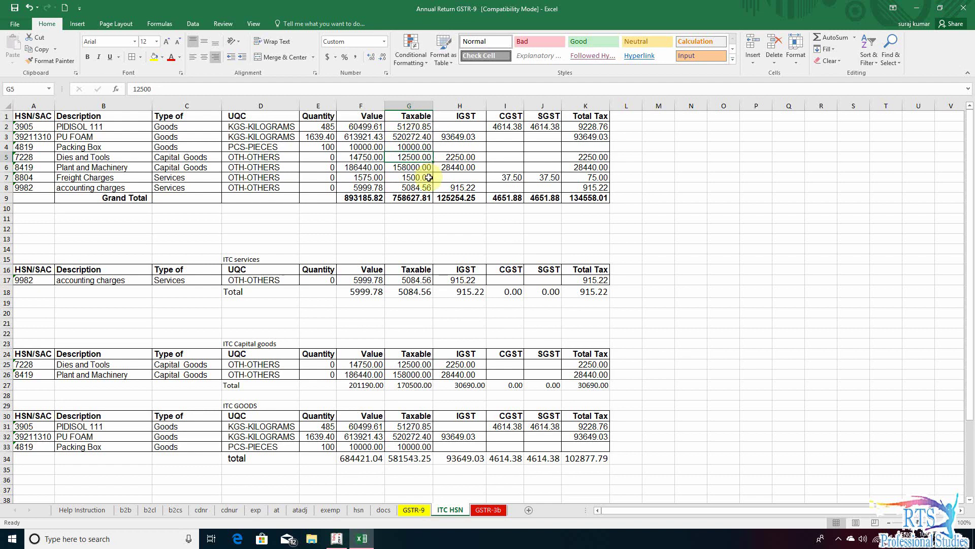
left_click(413, 196)
left_click(407, 210)
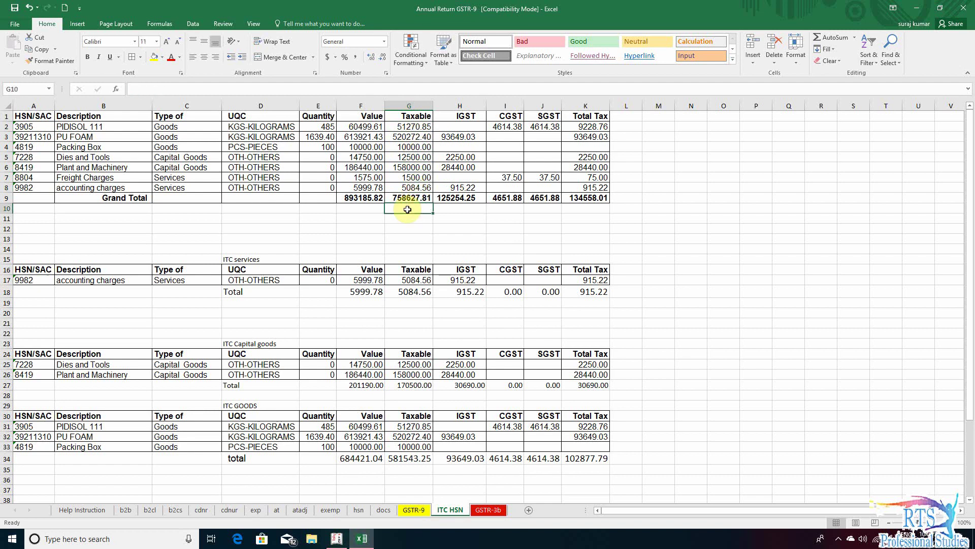
left_click(465, 209)
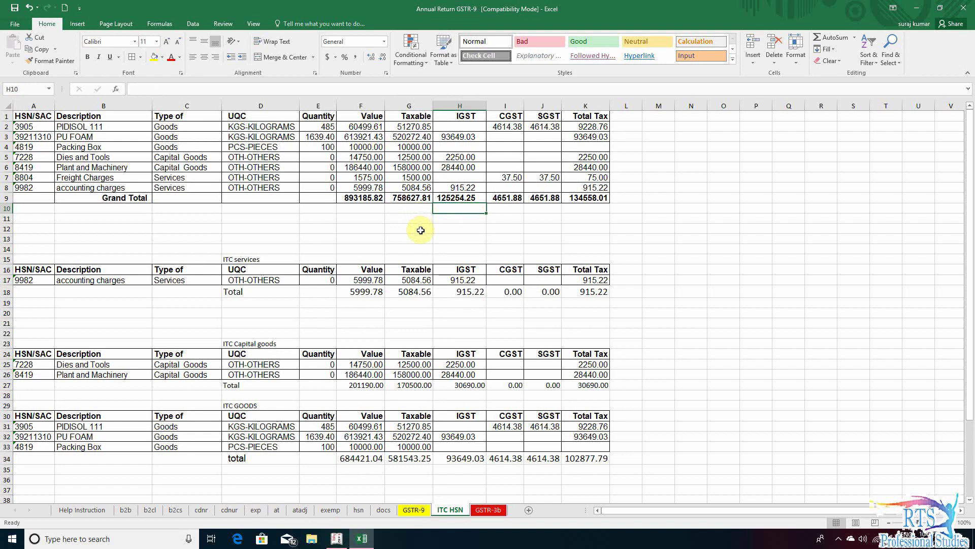
left_click(413, 509)
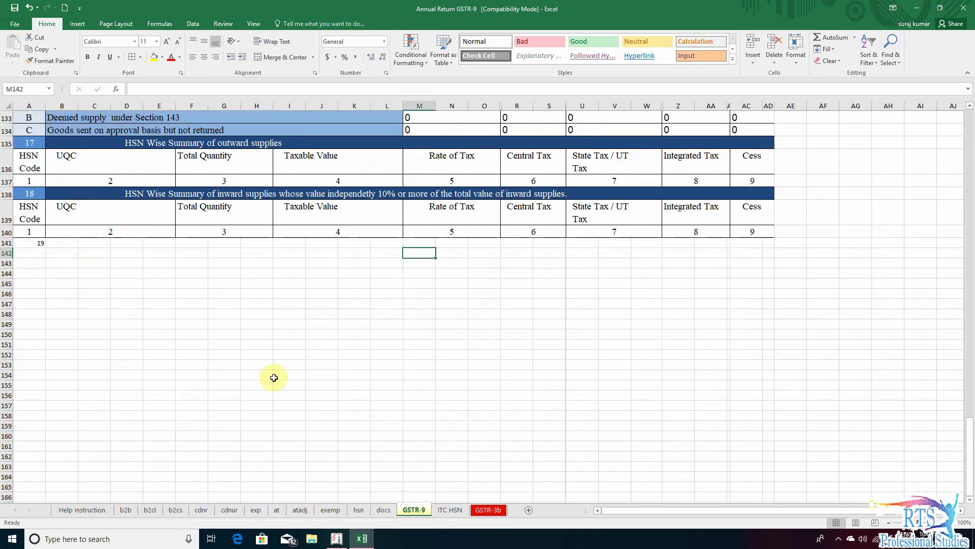